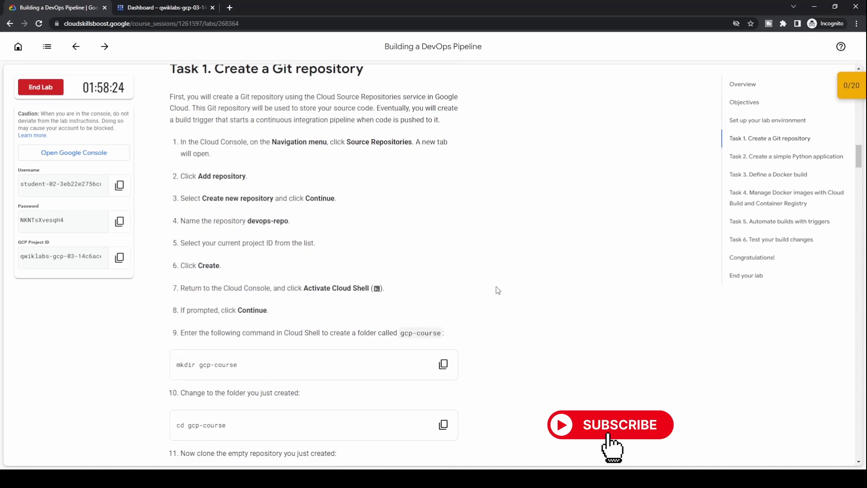
Search the Google Cloud console for Source Repositories and open that product page in a new browser tab
scroll(498, 290, up, 1)
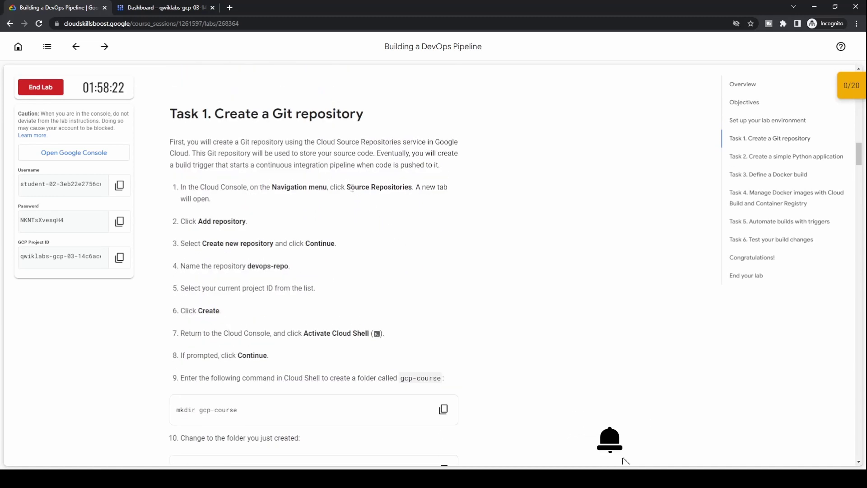
drag(349, 187, 413, 191)
key(ctrl+c)
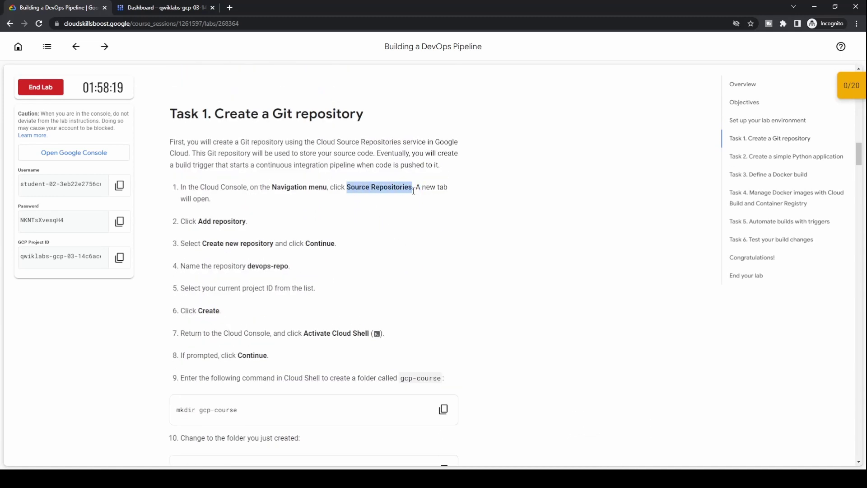
click(167, 7)
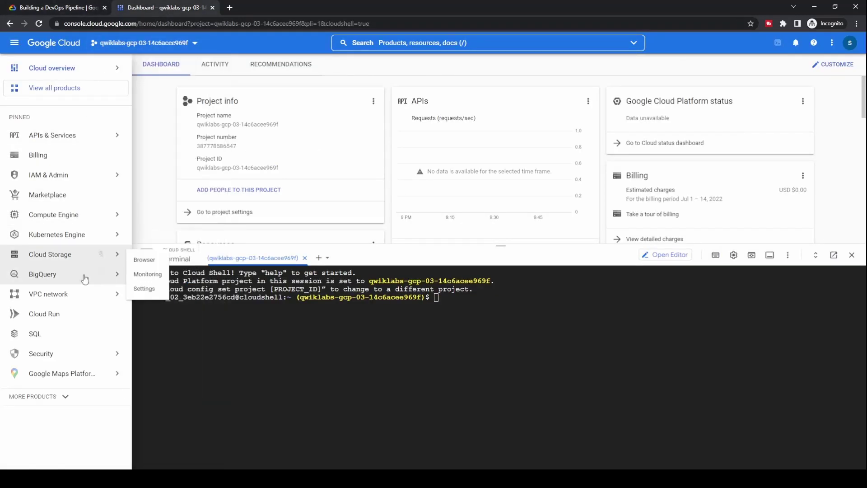
click(520, 44)
key(ctrl+v)
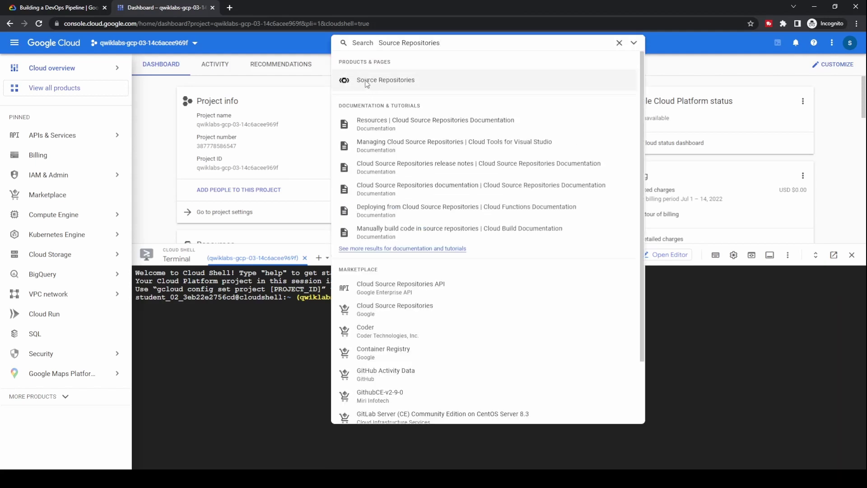
middle_click(396, 88)
click(619, 43)
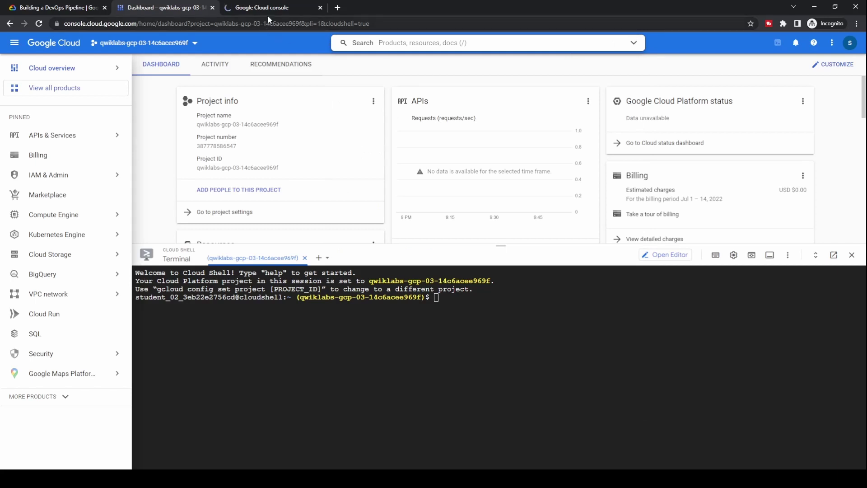
Copy the repository name devops-repo from the lab instructions and start creating a new repository in Cloud Source Repositories
drag(49, 7, 162, 8)
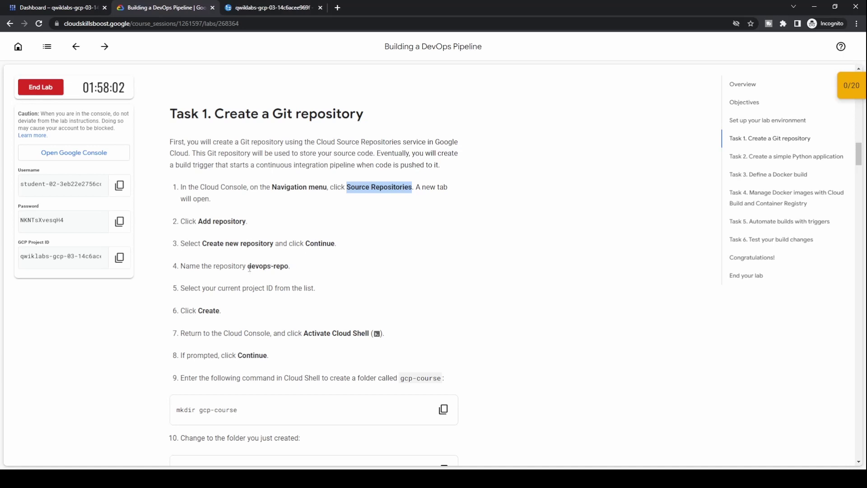
drag(250, 267, 297, 272)
key(ctrl+c)
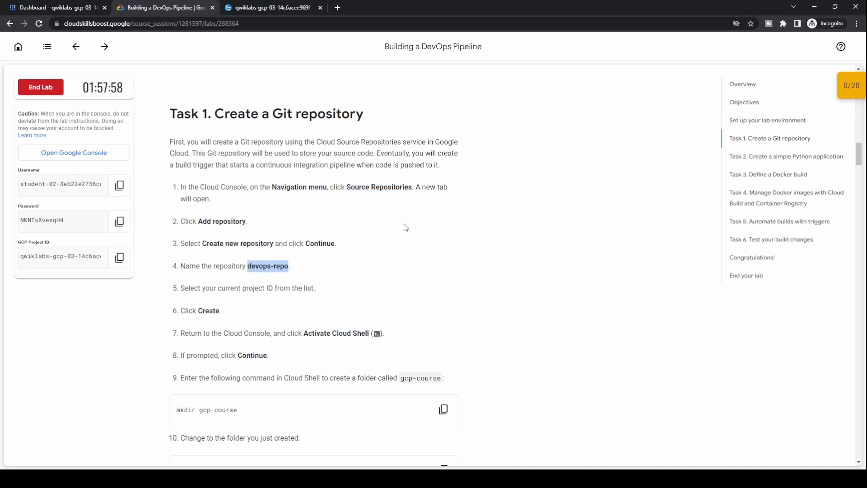
click(289, 10)
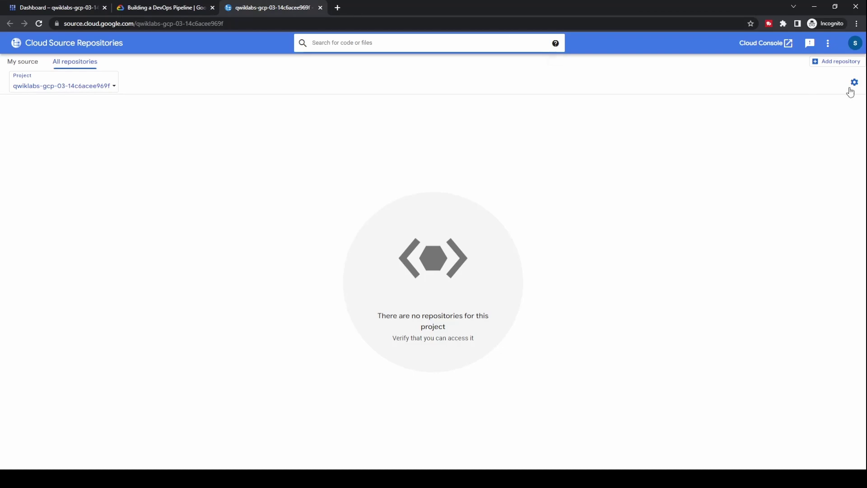
click(837, 63)
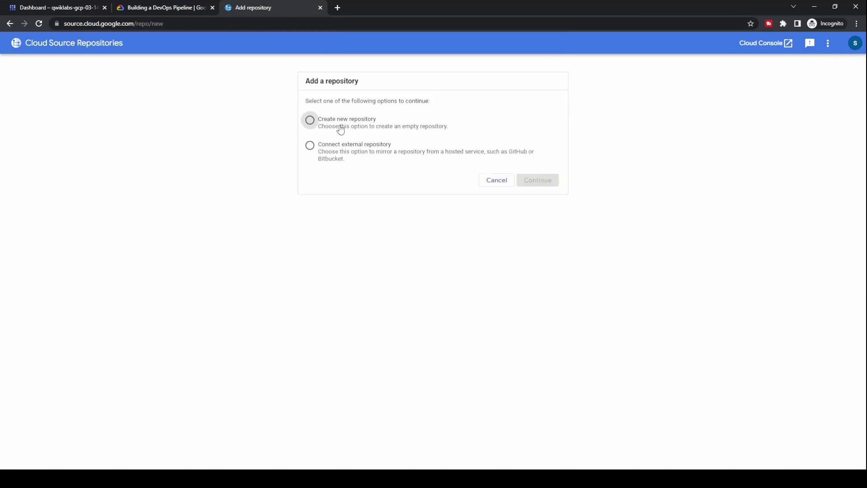
click(342, 127)
click(544, 181)
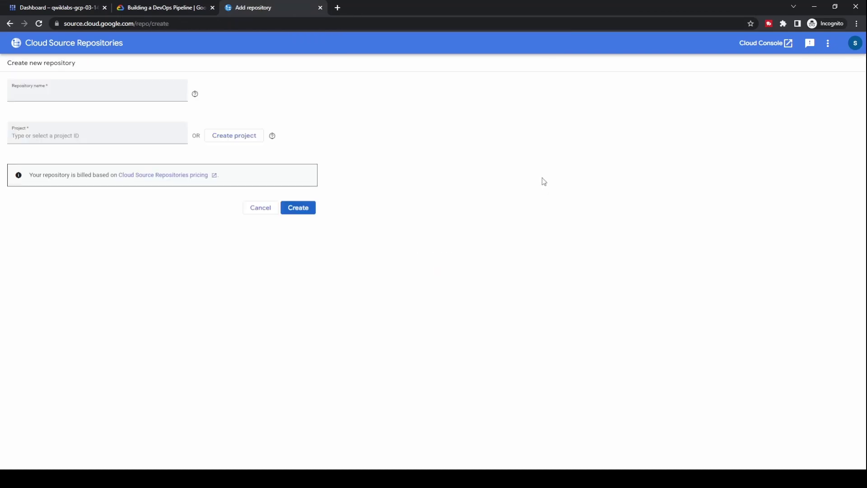
Name the new repository devops-repo and choose project qwiklabs-gcp-03-14c6acee969f for it
click(96, 96)
key(ctrl+v)
click(80, 136)
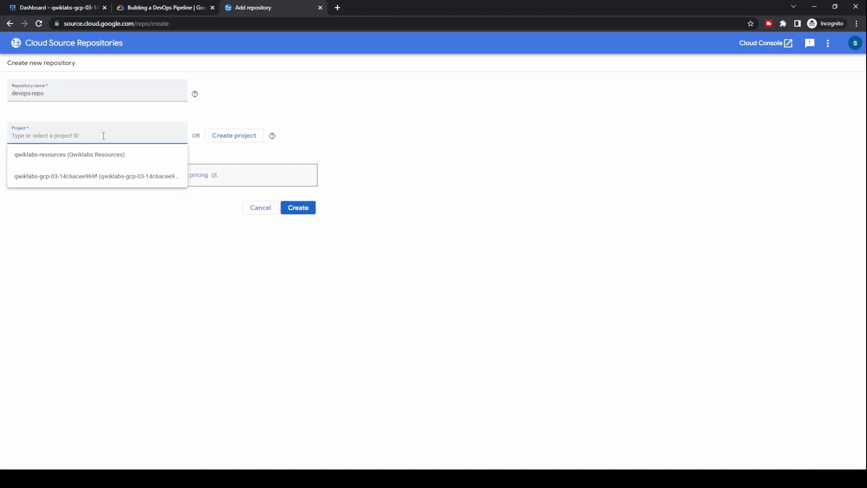
click(113, 182)
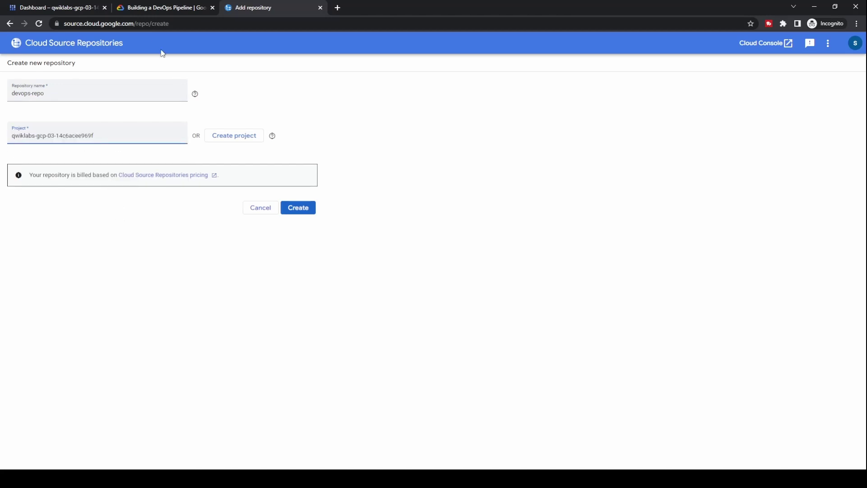
Check that the selected project matches the GCP Project ID given in the lab
click(160, 12)
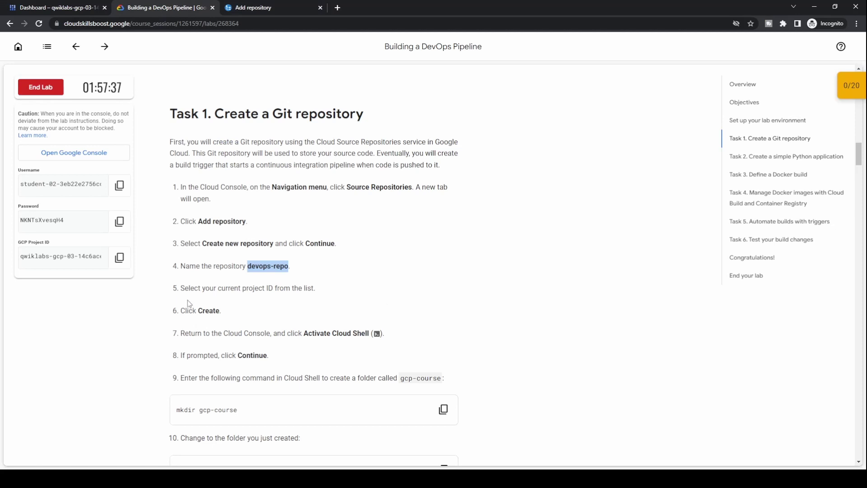
drag(189, 289, 316, 289)
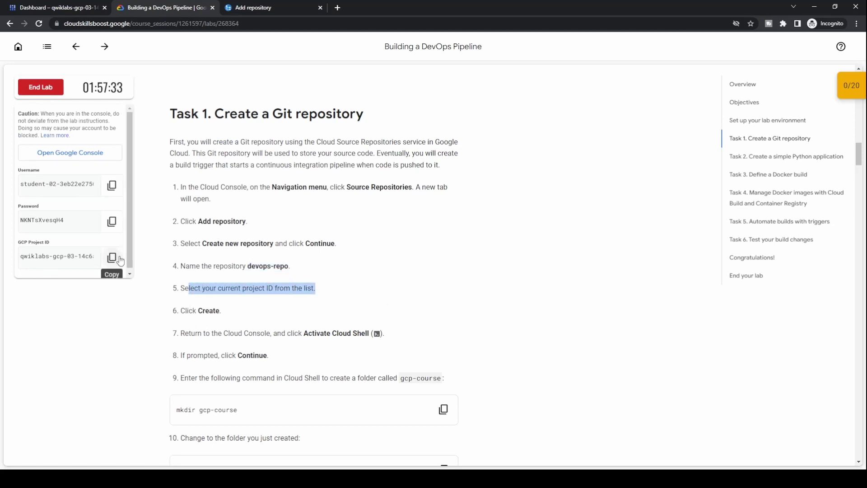
click(288, 6)
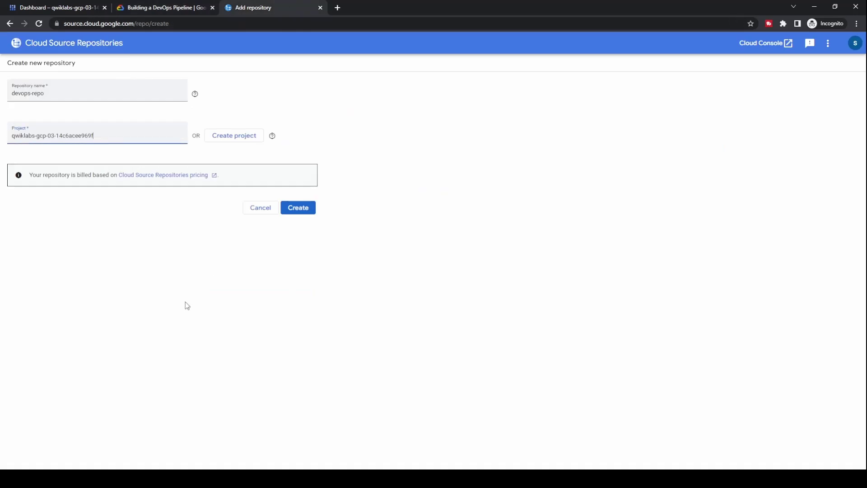
key(ctrl+f)
text(qwiklabs-gcp-03-14c6acee969f)
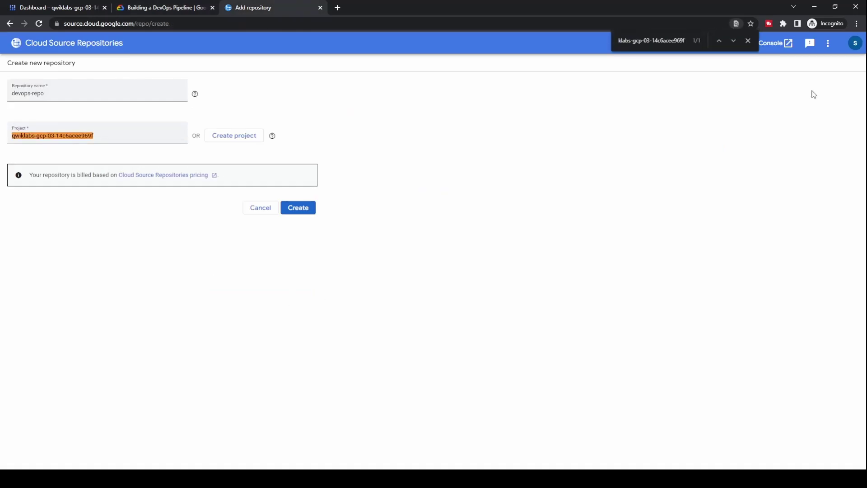
click(748, 41)
Review the next lab instructions and create the devops-repo repository
click(164, 8)
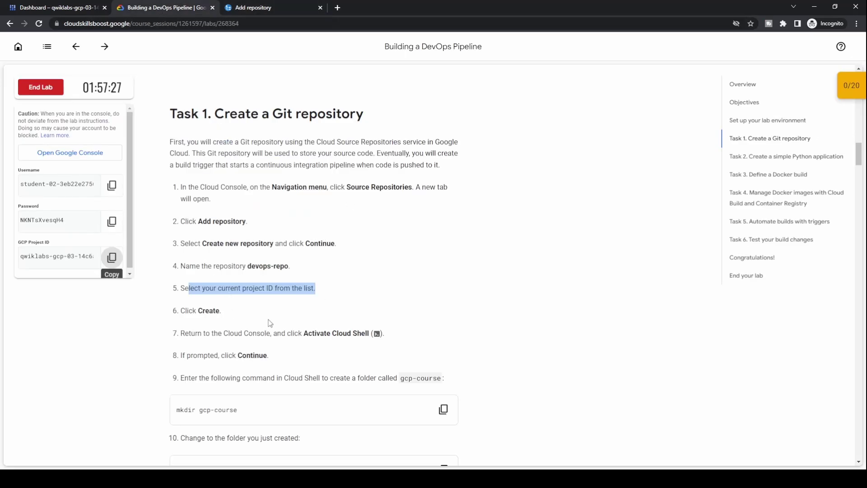
scroll(191, 237, down, 2)
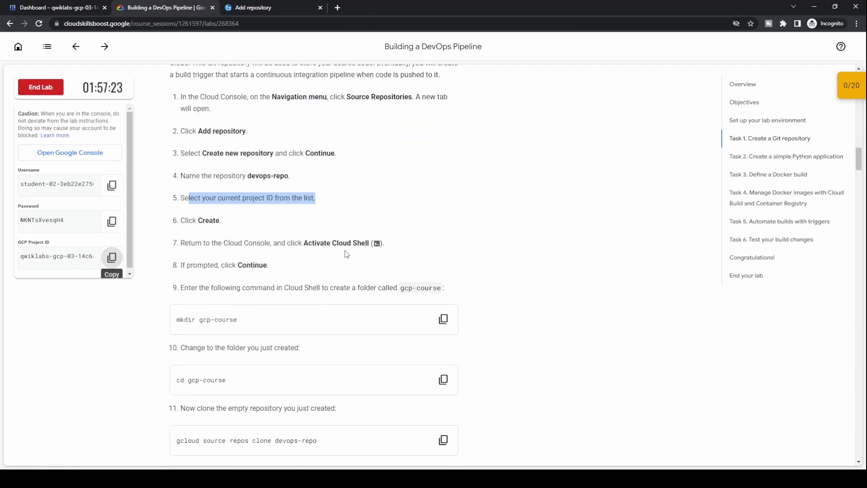
click(281, 4)
click(298, 207)
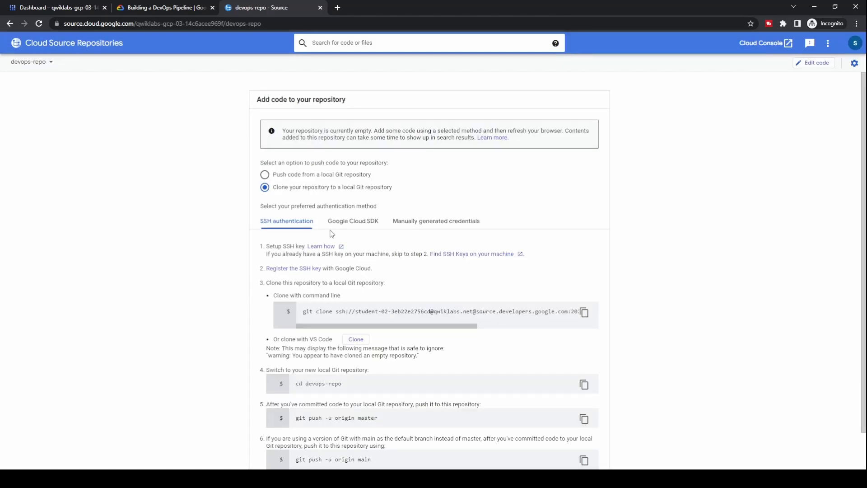
Examine the code cloning and pushing instructions on the devops-repo page
click(166, 10)
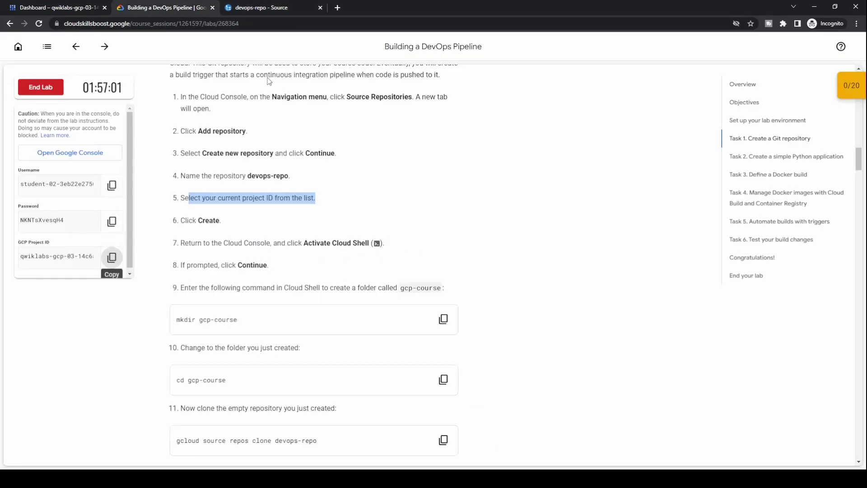
click(253, 8)
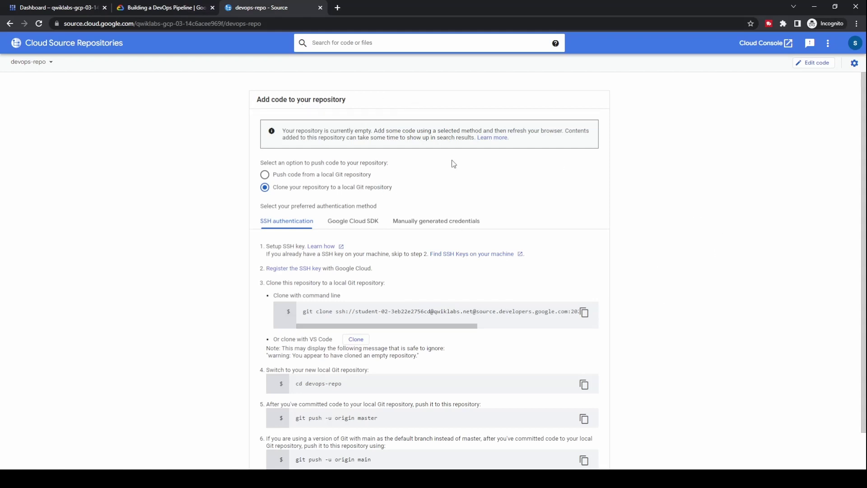
scroll(642, 307, down, 1)
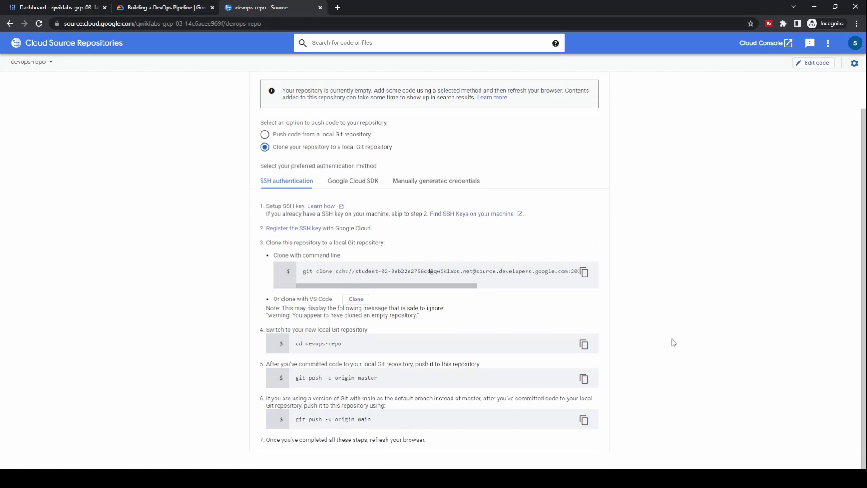
scroll(673, 343, up, 1)
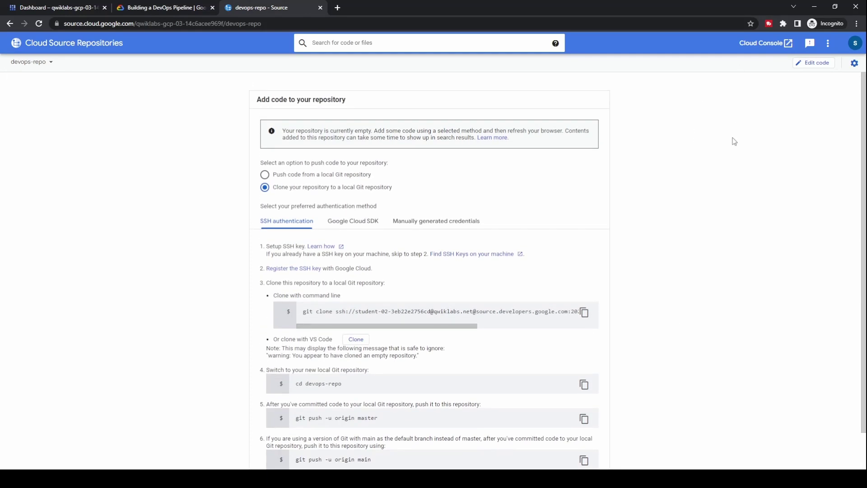
scroll(737, 293, down, 1)
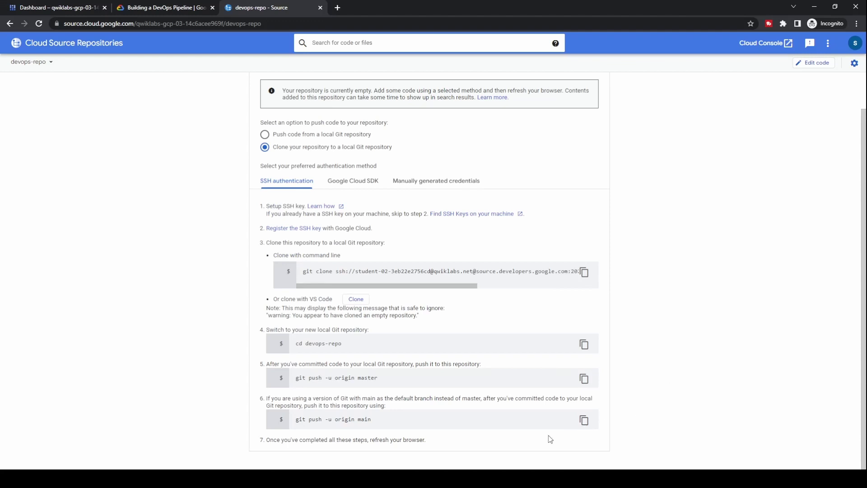
scroll(505, 451, up, 1)
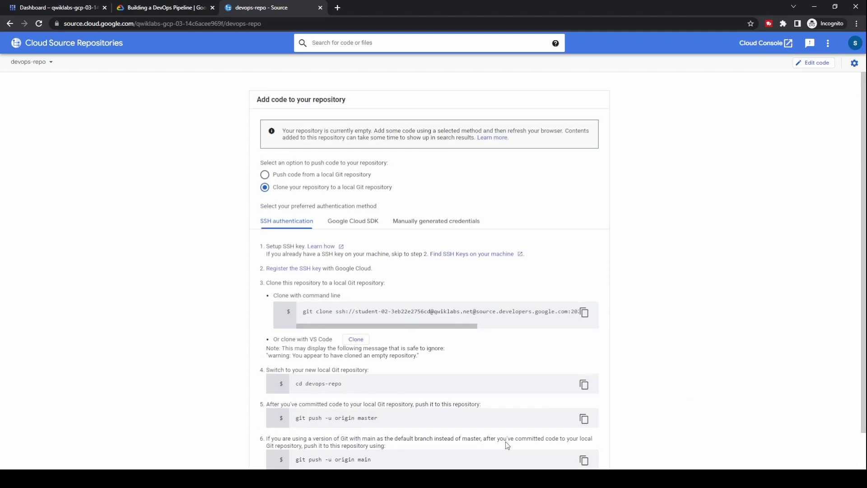
Open Cloud Console from the repository page, activate Cloud Shell and enlarge its terminal pane
click(763, 43)
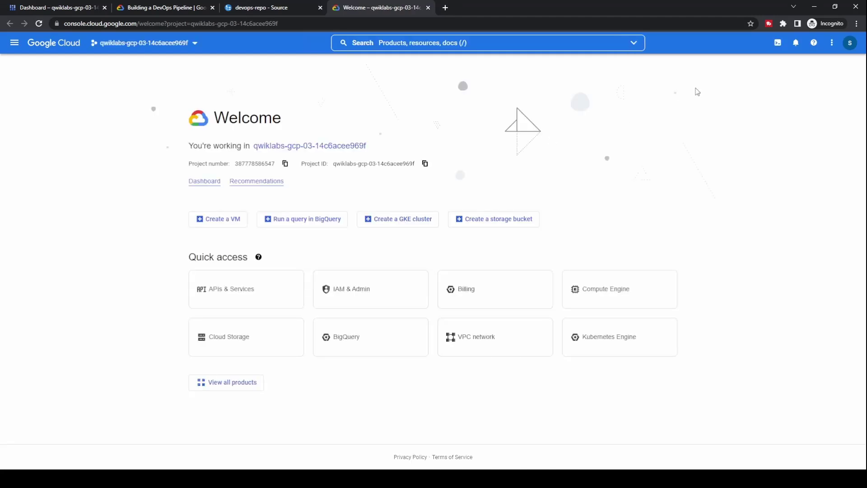
click(777, 43)
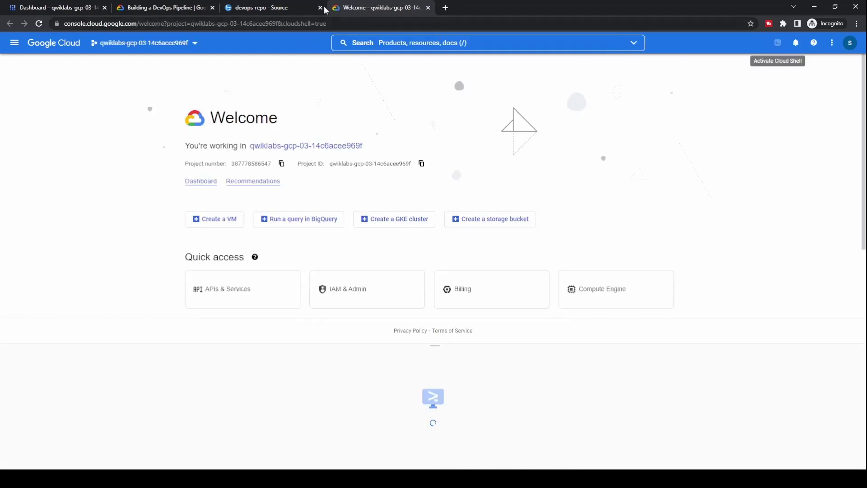
click(325, 10)
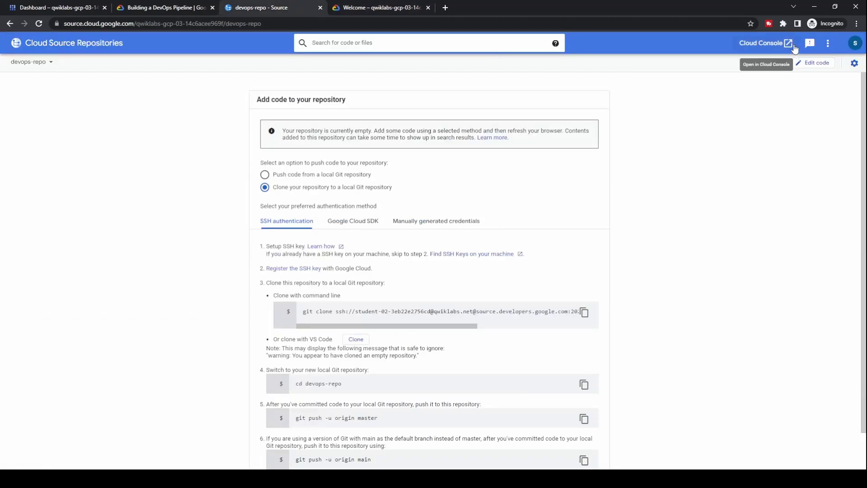
click(371, 9)
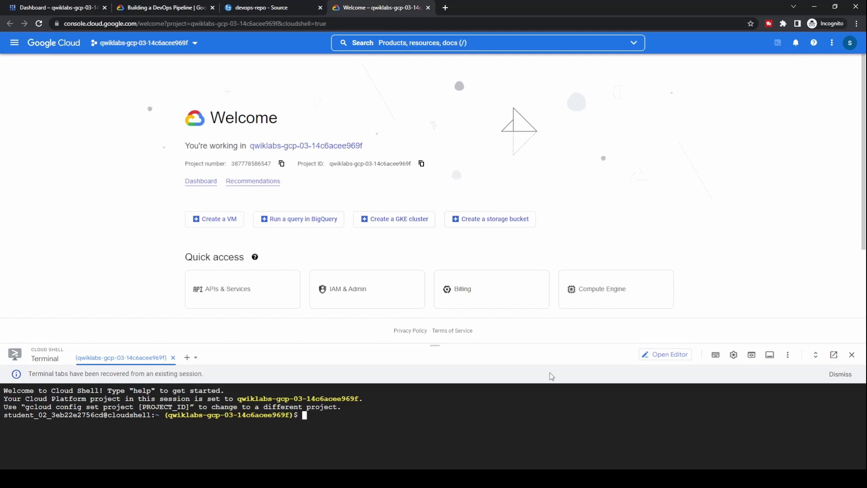
drag(434, 345, 461, 247)
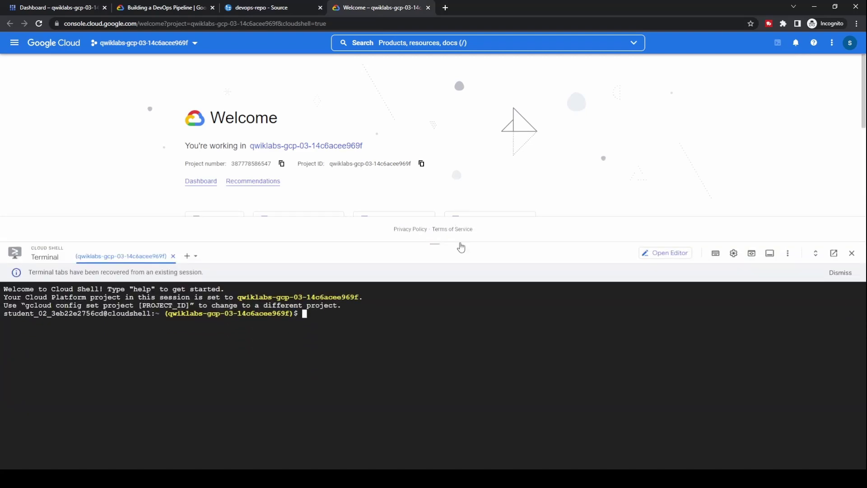
Copy the folder creation command from the lab instructions and run mkdir gcp-course in Cloud Shell
click(268, 8)
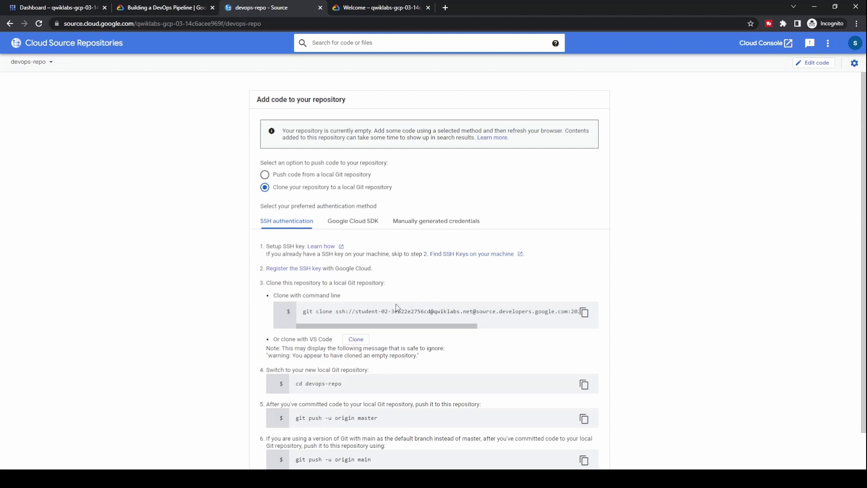
scroll(396, 309, down, 1)
drag(165, 8, 262, 9)
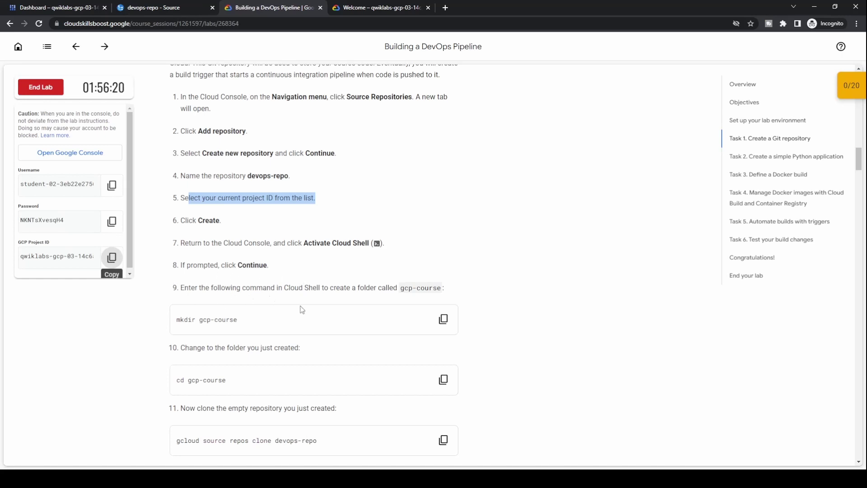
click(443, 319)
click(384, 8)
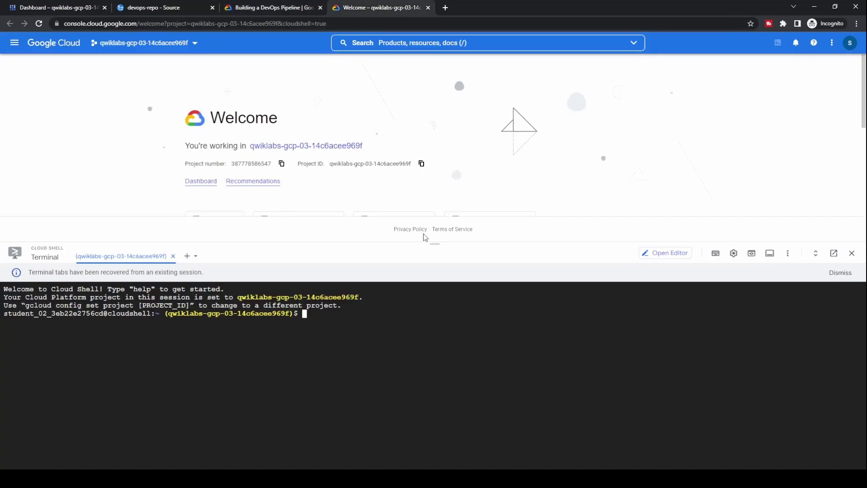
key(ctrl+v)
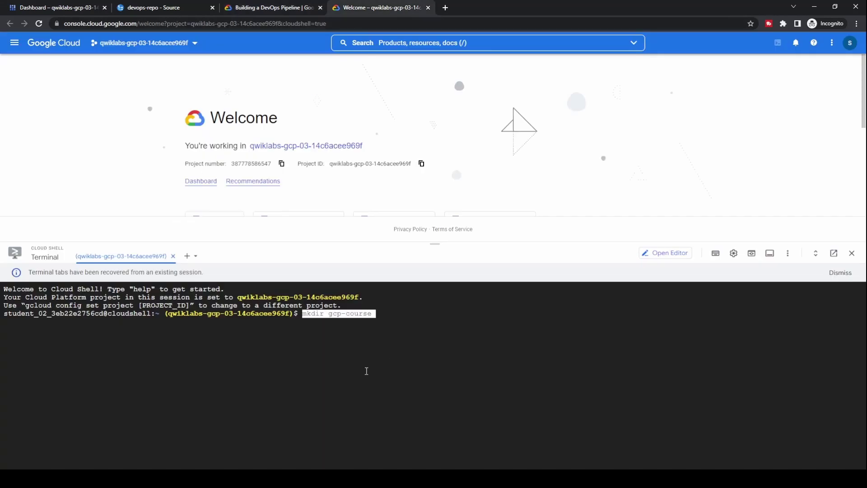
key(Return)
Change the Cloud Shell working directory to the gcp-course folder
text(cd )
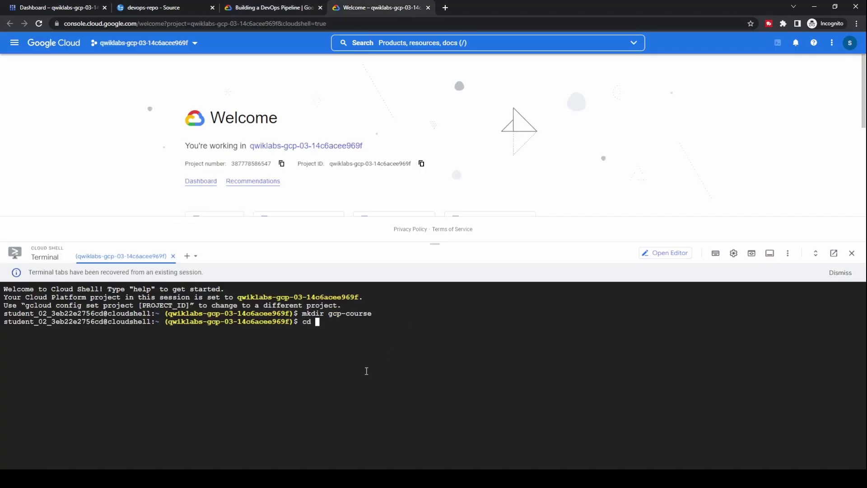
text(gc)
key(Tab)
key(Return)
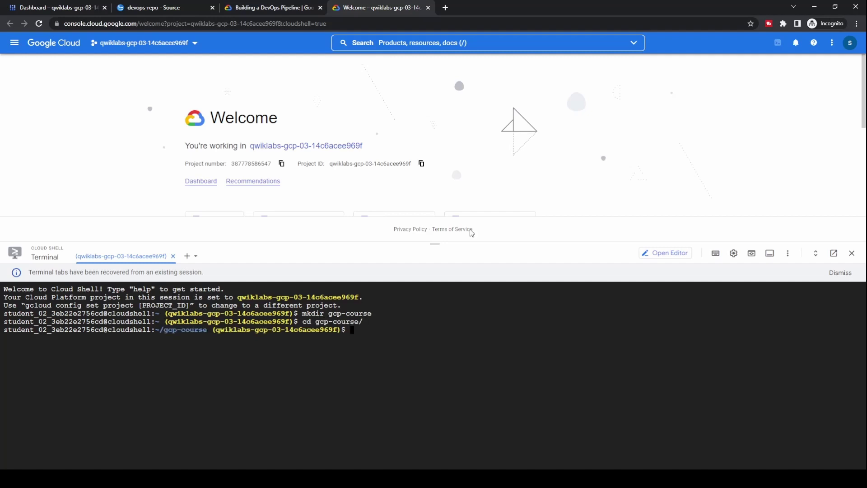
Copy gcloud source repos clone devops-repo from the lab instructions, run it in Cloud Shell and authorize the credential request
click(269, 7)
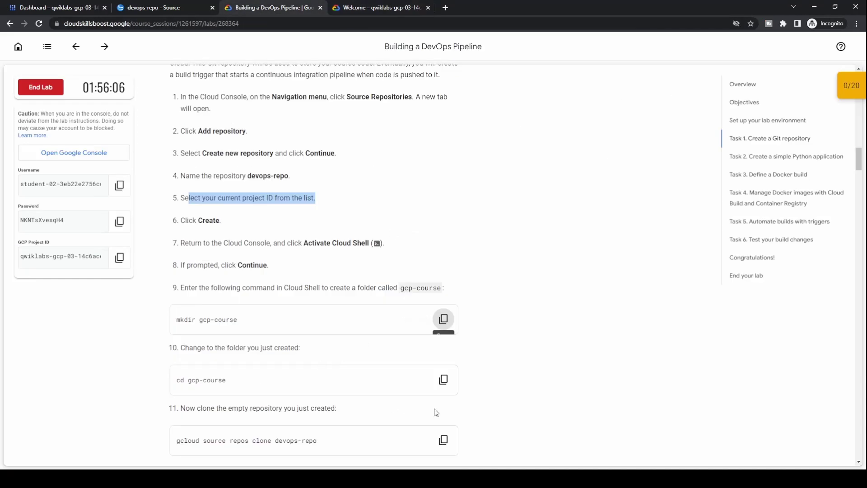
scroll(436, 411, down, 3)
click(443, 305)
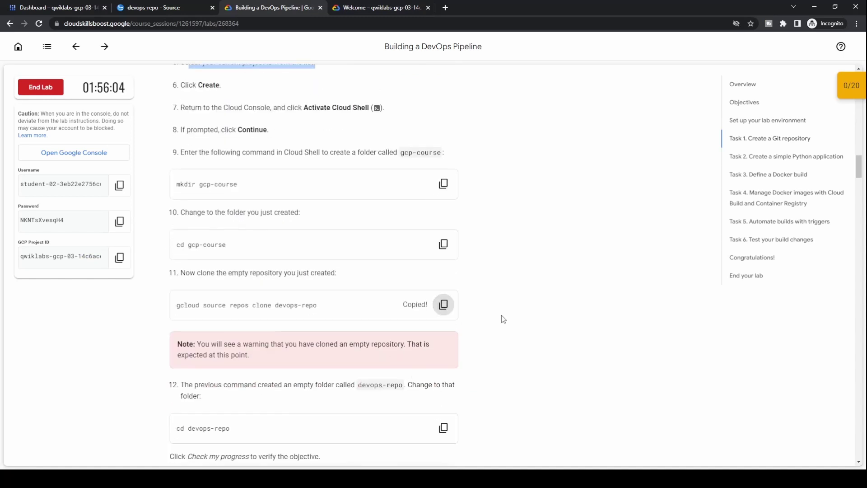
scroll(506, 318, down, 1)
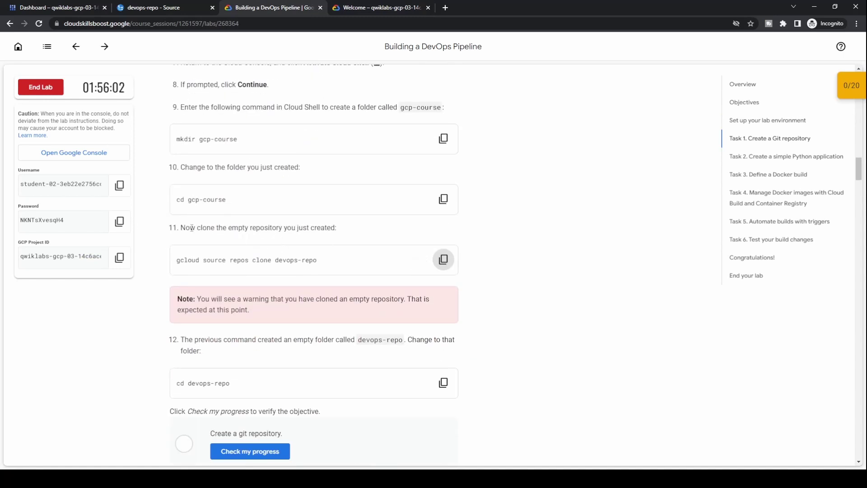
drag(190, 228, 337, 228)
click(444, 259)
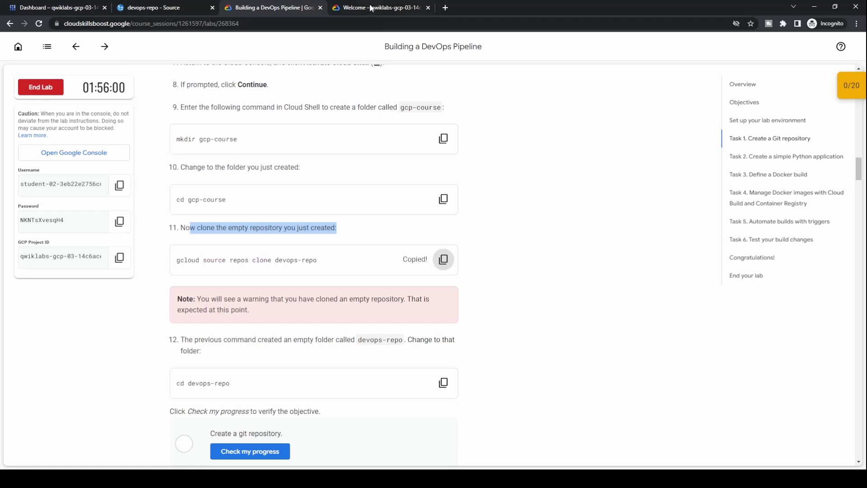
key(ctrl+Tab)
key(ctrl+v)
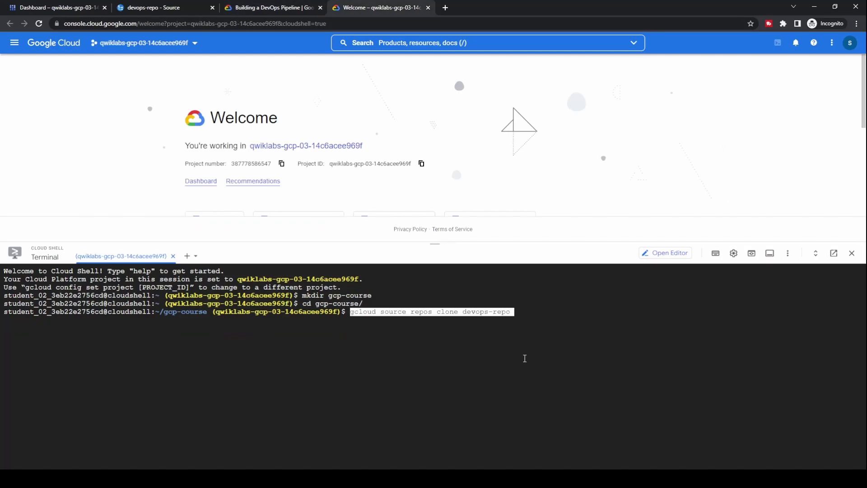
key(Return)
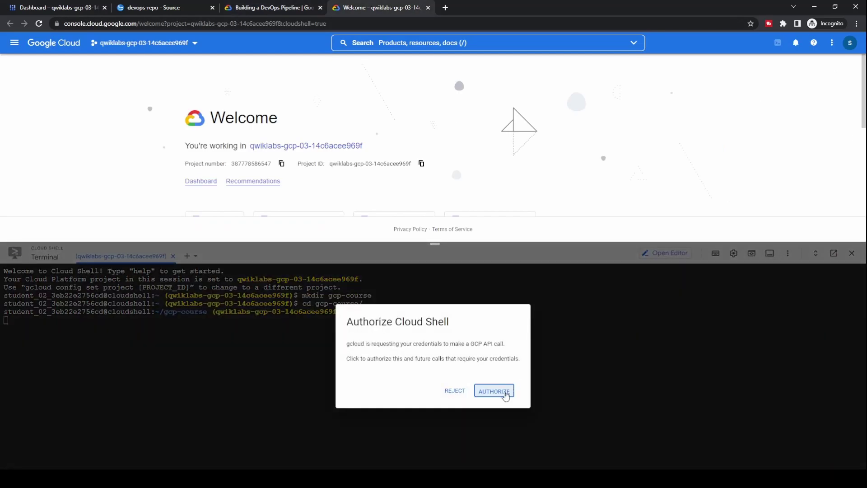
click(502, 393)
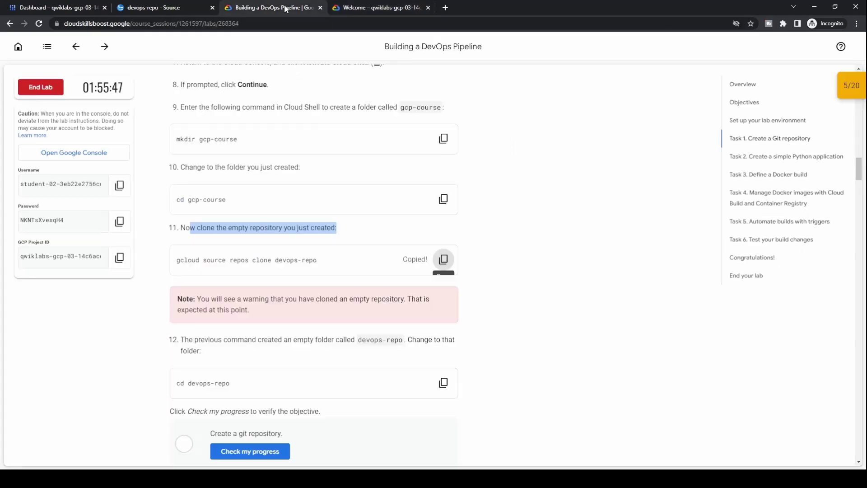
Copy the folder change command from the lab instructions and run cd devops-repo in Cloud Shell
click(286, 9)
click(443, 383)
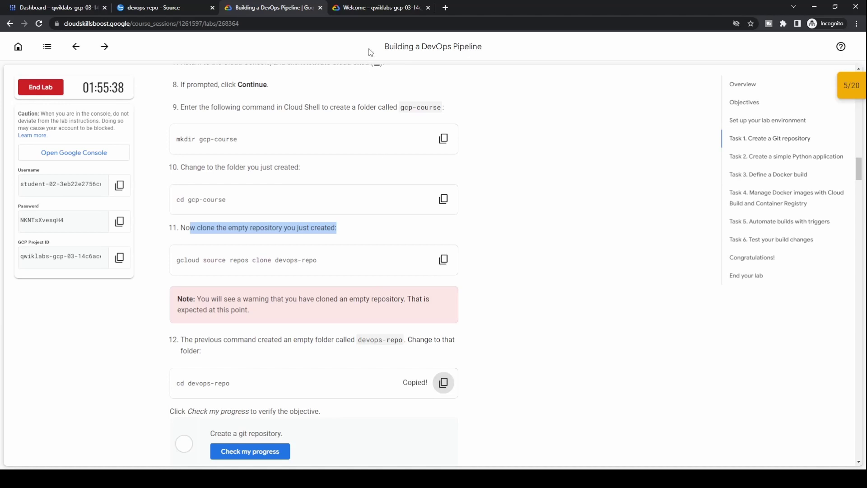
click(387, 9)
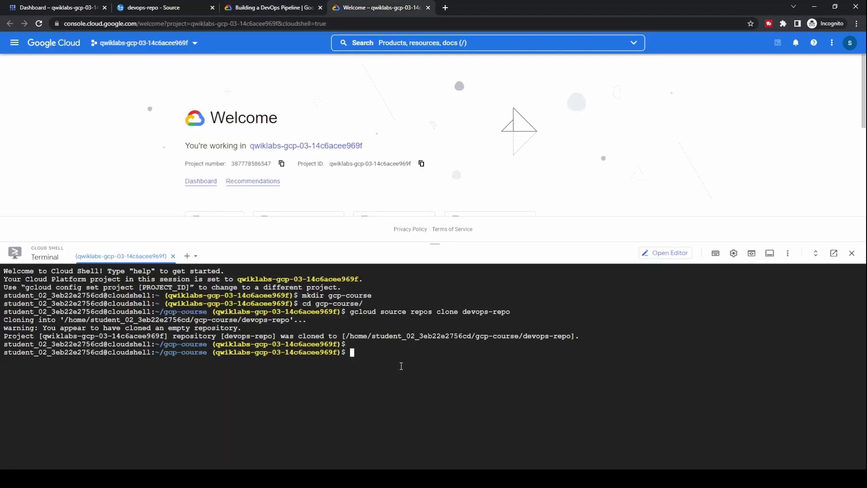
key(Return)
click(244, 9)
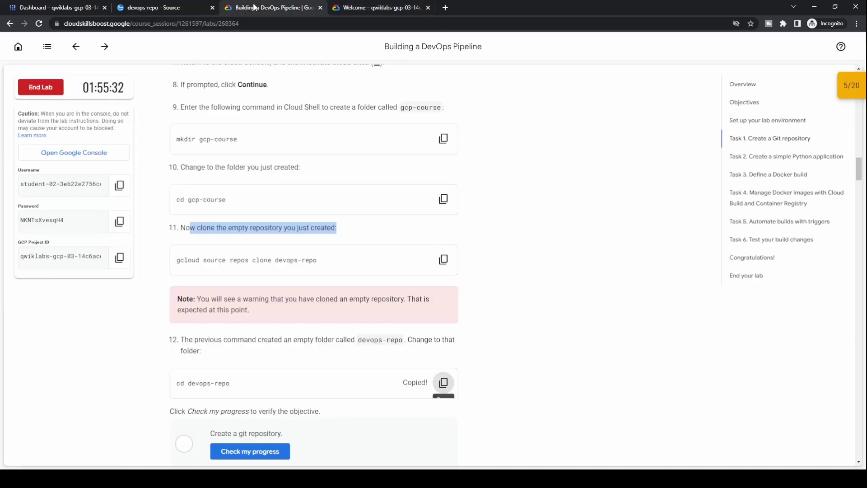
click(525, 393)
click(443, 383)
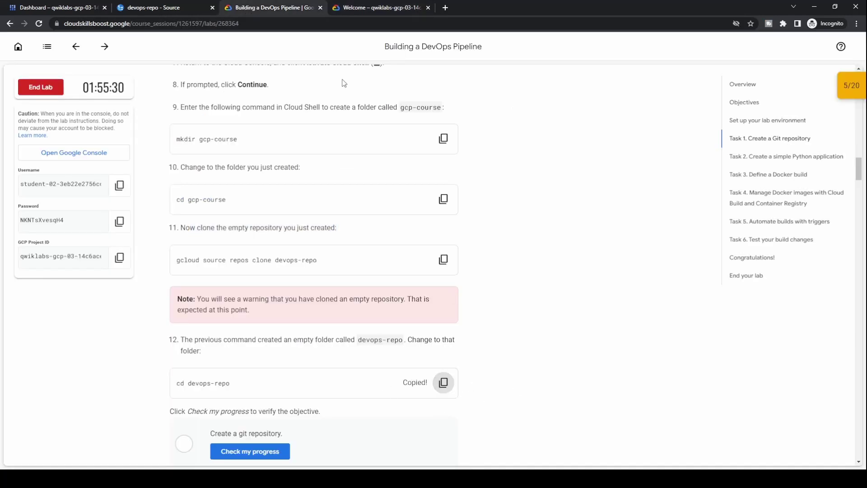
click(364, 7)
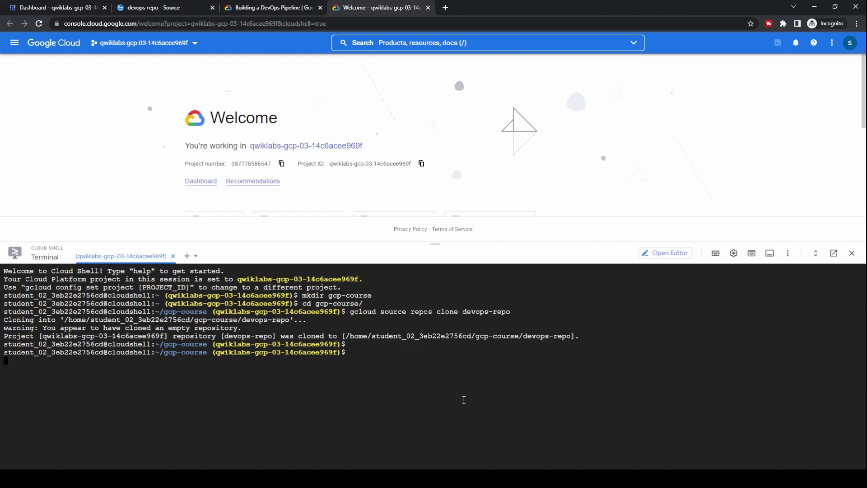
key(ctrl+c)
key(ctrl+v)
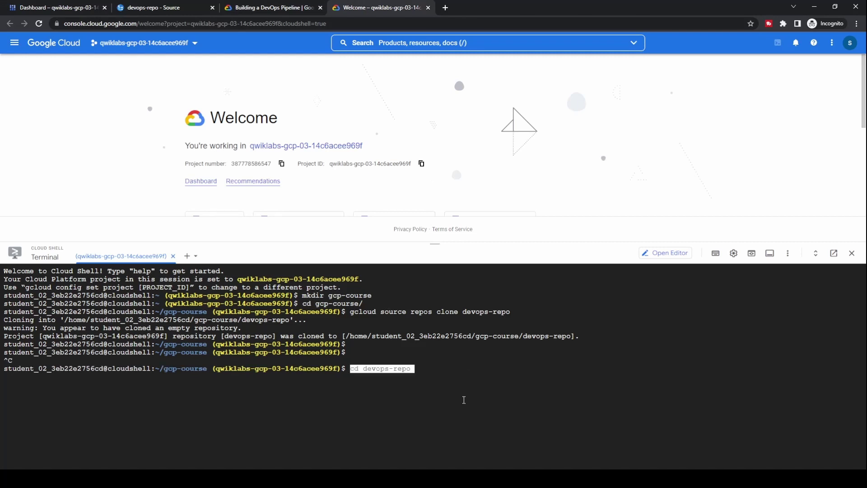
key(Return)
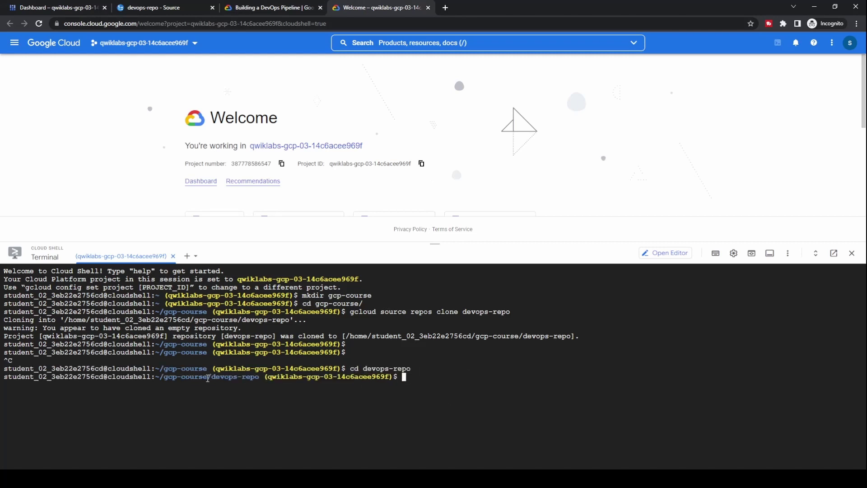
Review the Task 2 instructions for the simple Python application and copy the Flask code block
click(253, 12)
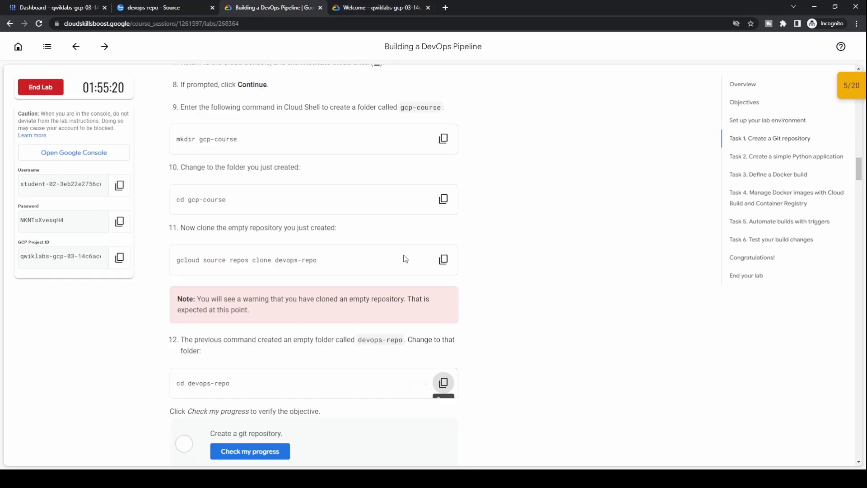
scroll(385, 387, down, 2)
scroll(393, 382, down, 8)
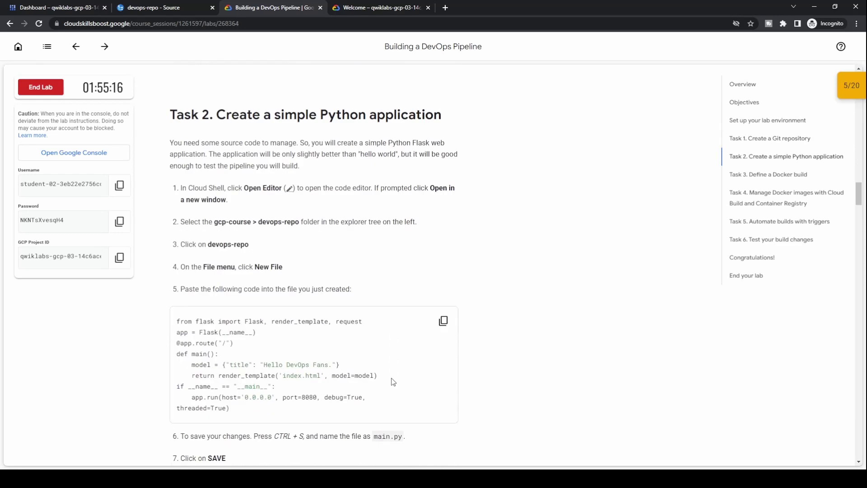
scroll(393, 382, down, 1)
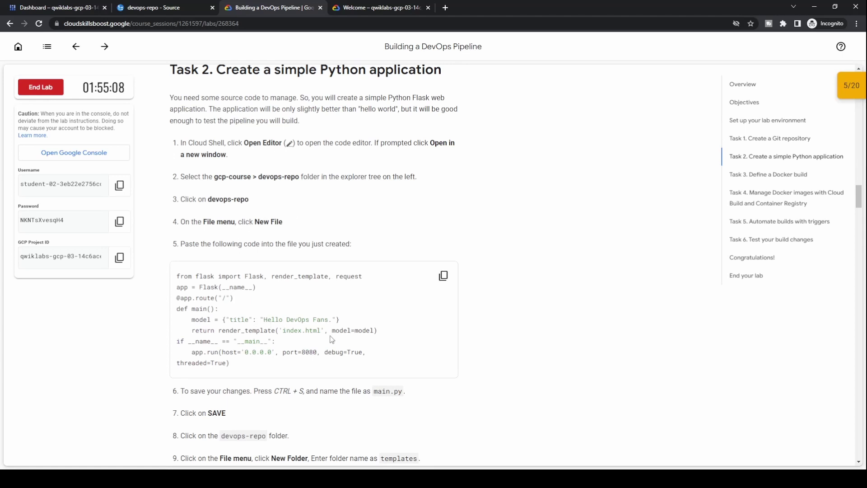
click(443, 277)
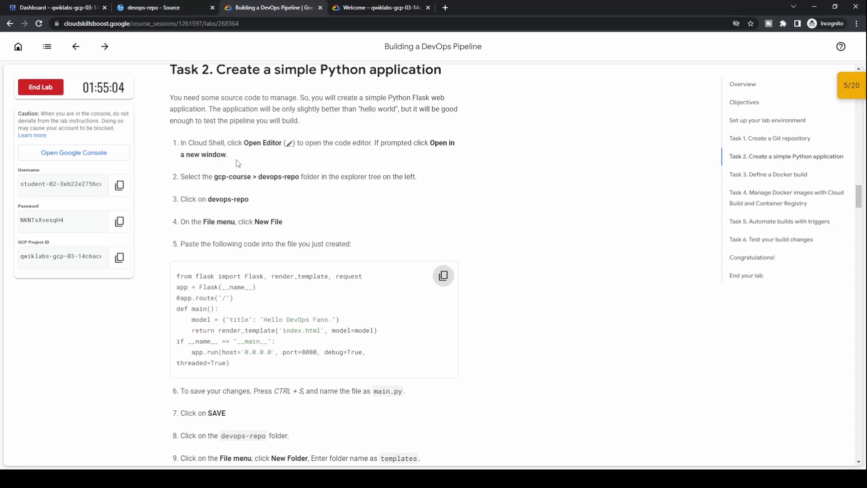
Open the Cloud Shell code editor from the Cloud Console and launch it in a new window
click(385, 10)
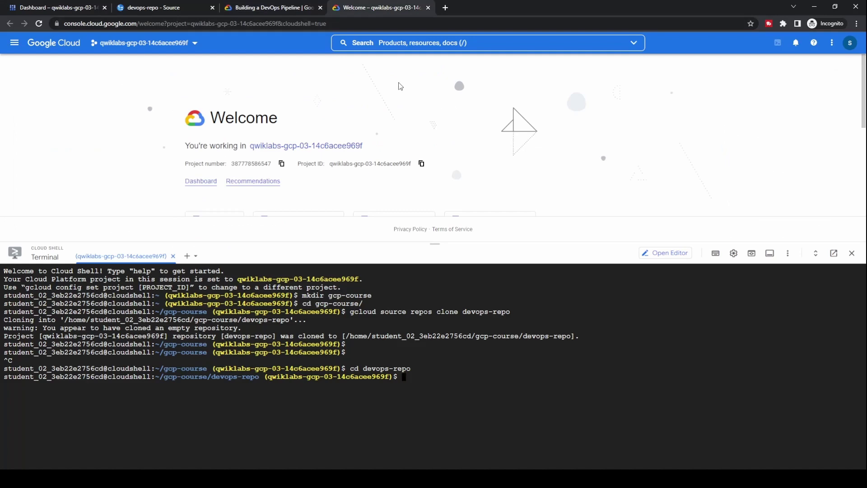
click(170, 11)
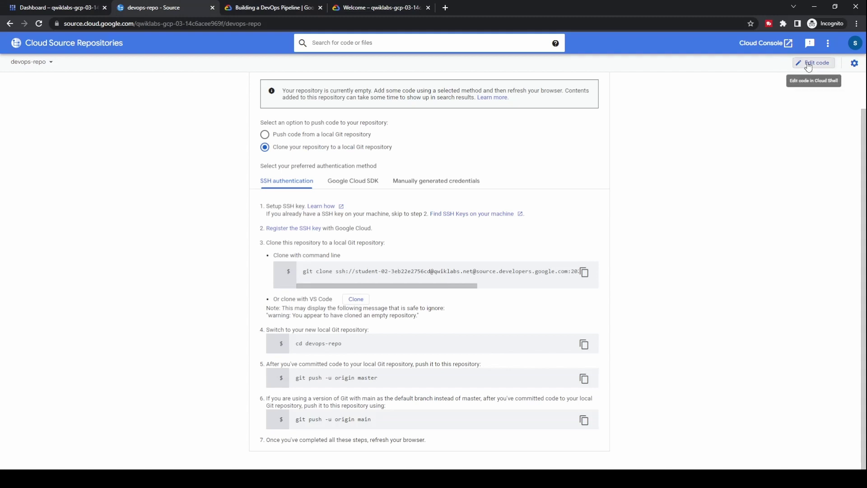
click(391, 10)
click(670, 253)
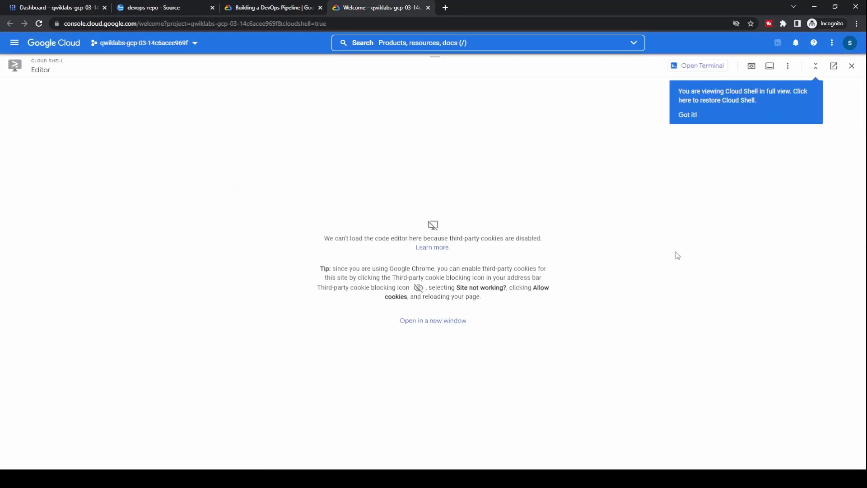
click(688, 116)
click(442, 322)
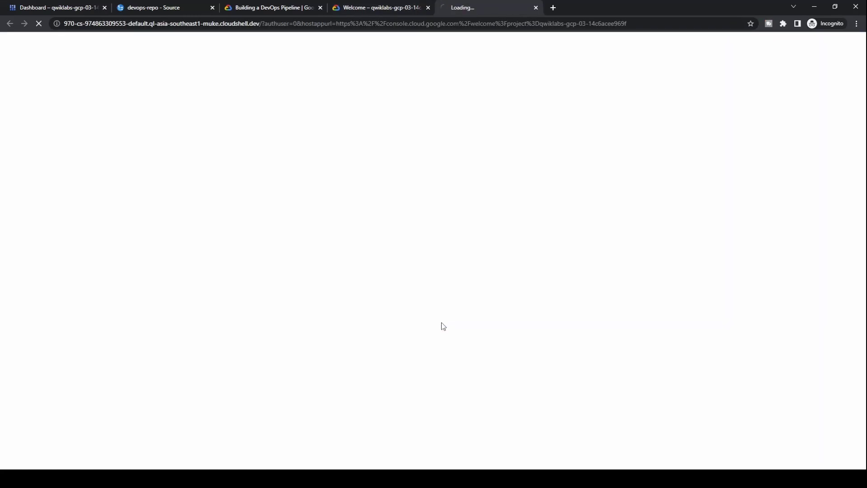
Restore the Cloud Shell pane from full view in Cloud Console and return to the code editor
click(379, 8)
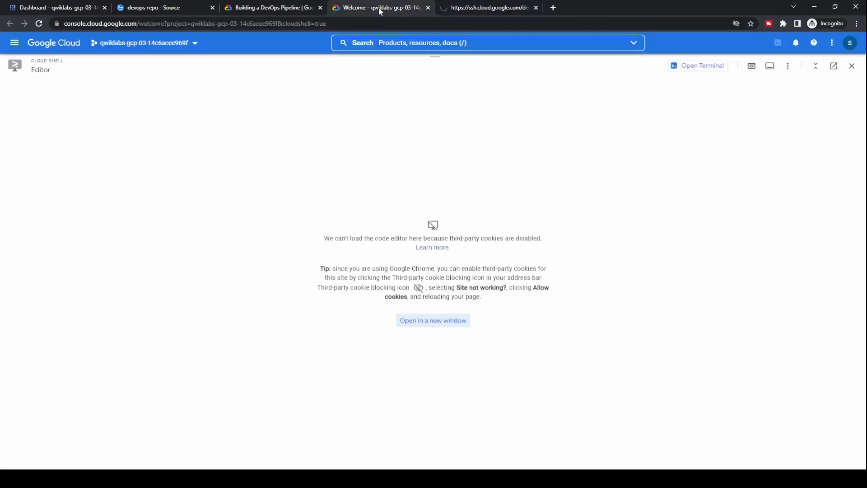
click(816, 66)
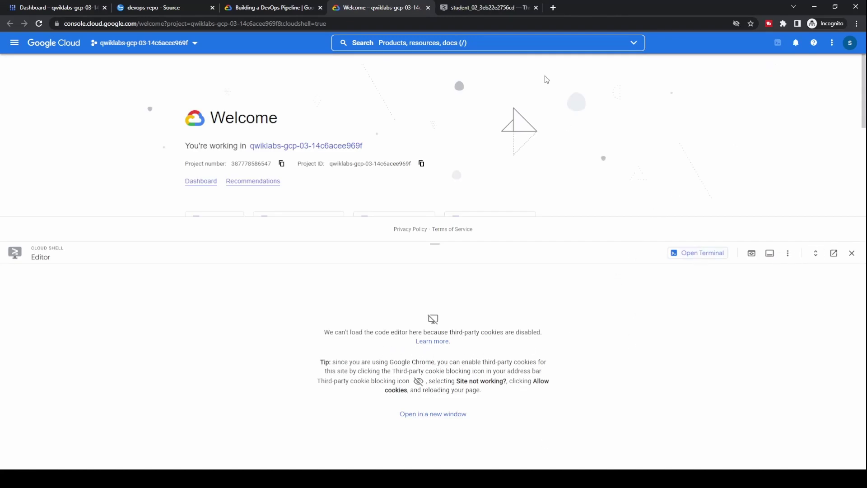
click(479, 5)
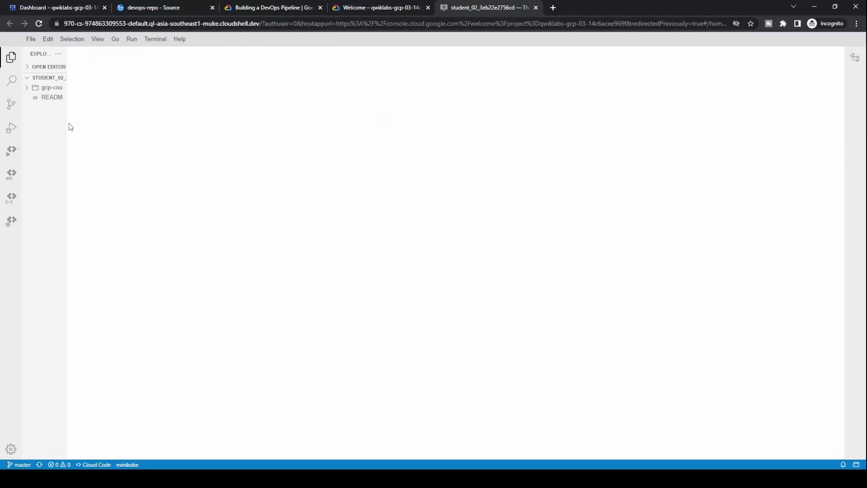
Widen the editor's file explorer and select the devops-repo folder inside gcp-course
drag(67, 119, 209, 135)
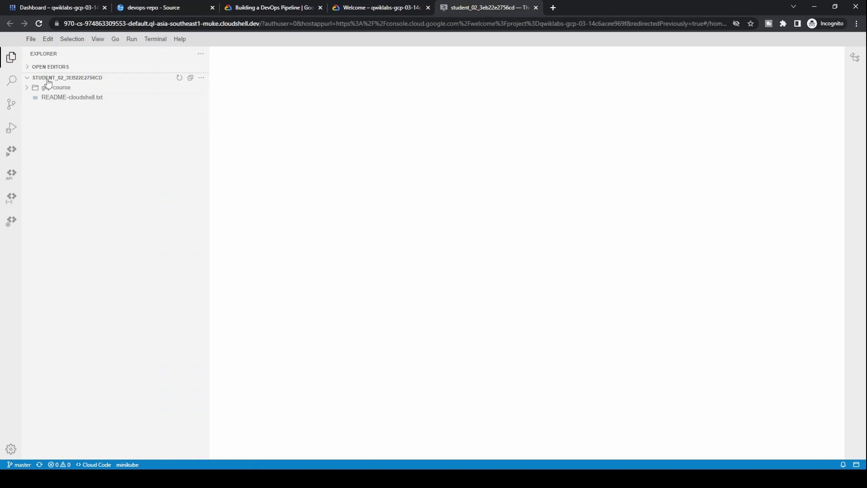
click(25, 88)
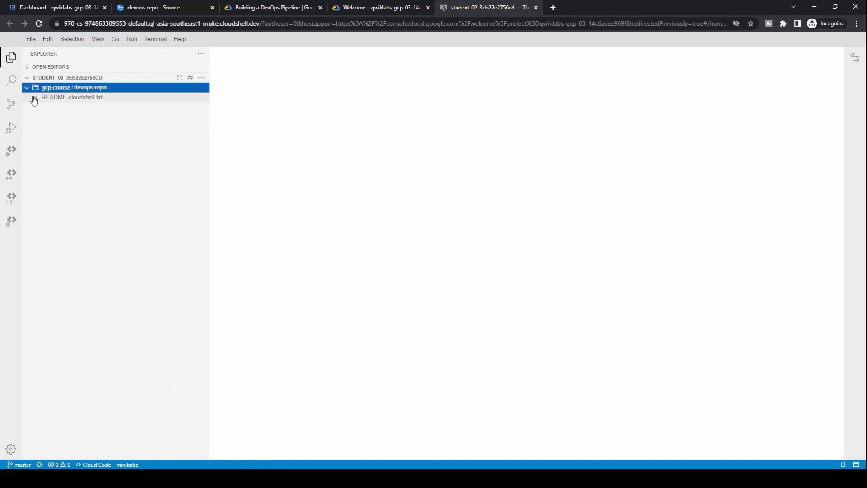
click(104, 92)
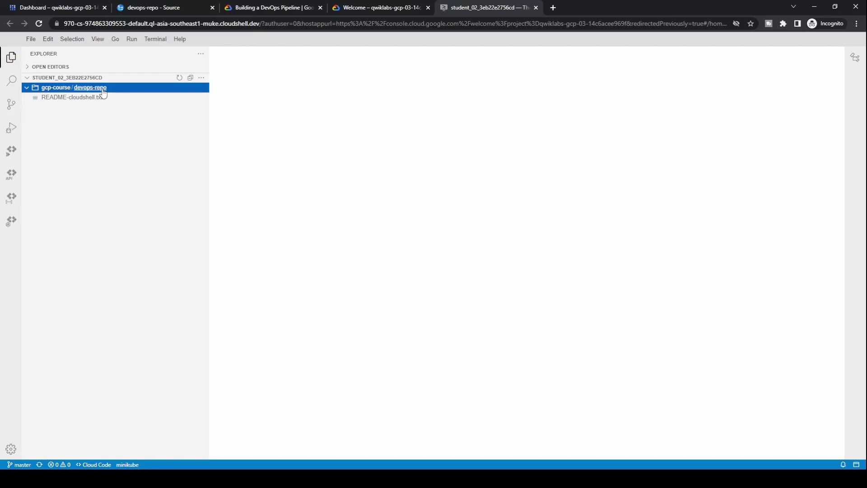
Check the lab's new-file instructions, create a new file in the code editor and paste the Flask application code into it
click(278, 7)
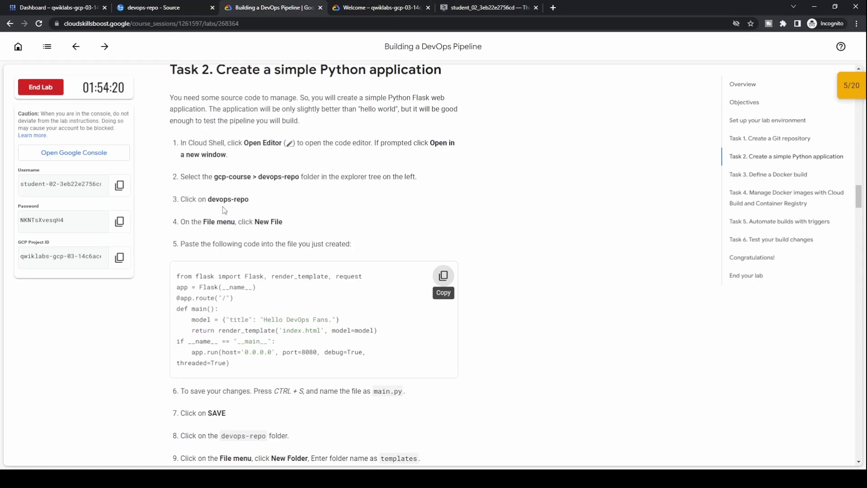
click(491, 12)
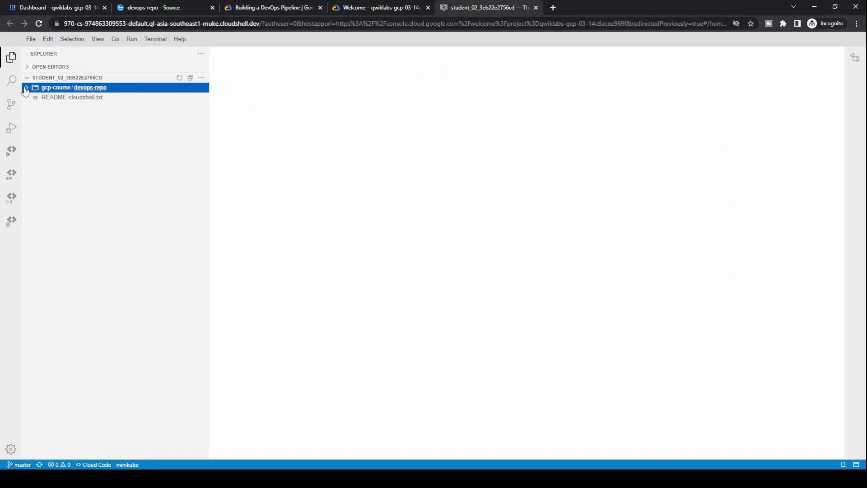
click(31, 40)
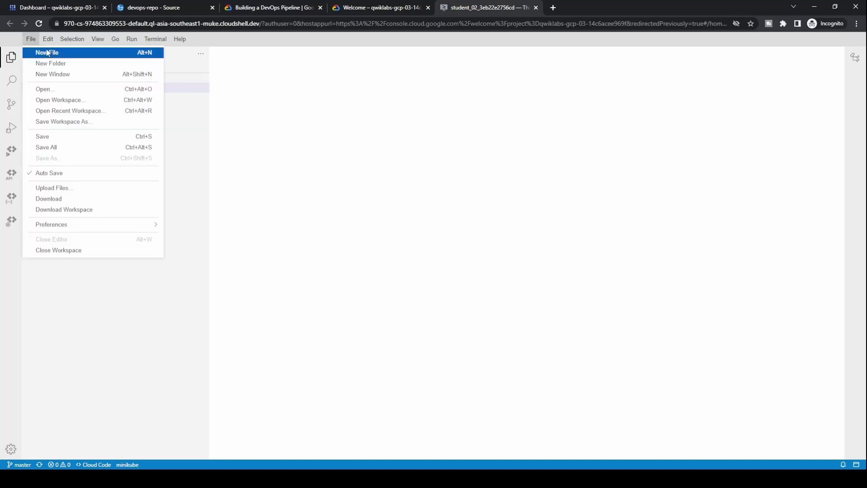
click(46, 53)
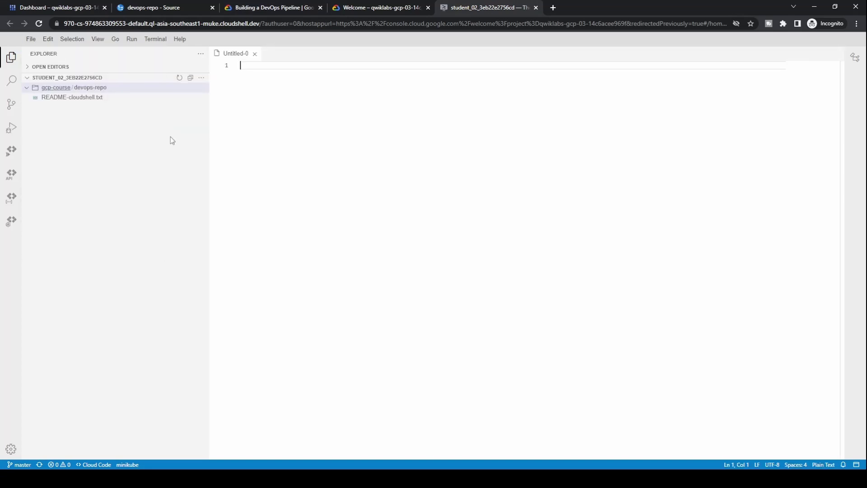
text(from flask import Flask, render_template, request app = Flask(__name__) @app.route("/") def main():     model = {"title": "Hello DevOps Fans."}     return render_template('index.html', model=model) if __name__ == "__main__":     app.run(host='0.0.0.0', port=8080, debug=True, threaded=True))
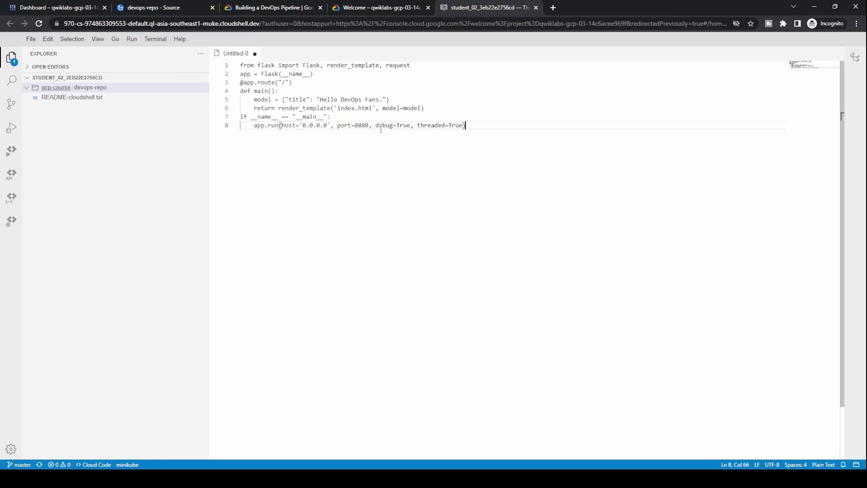
Copy the file name main.py from the lab instructions and save the Flask code under it in the devops-repo folder of the code editor
click(289, 7)
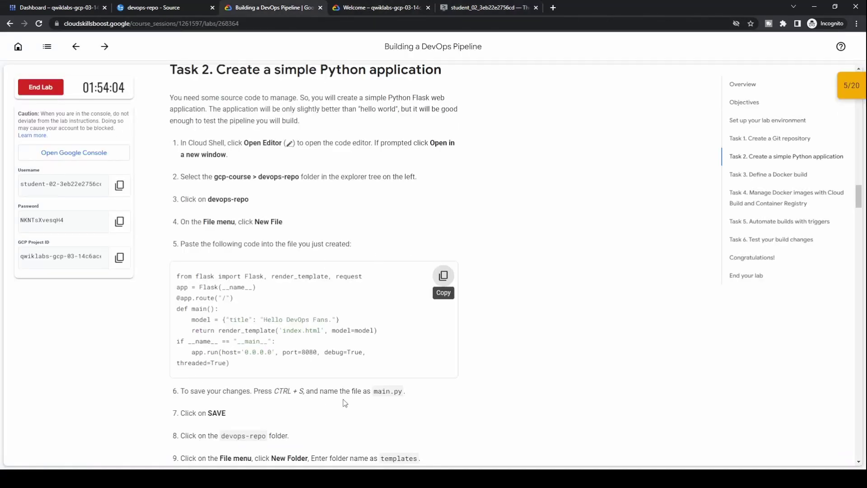
scroll(390, 333, down, 2)
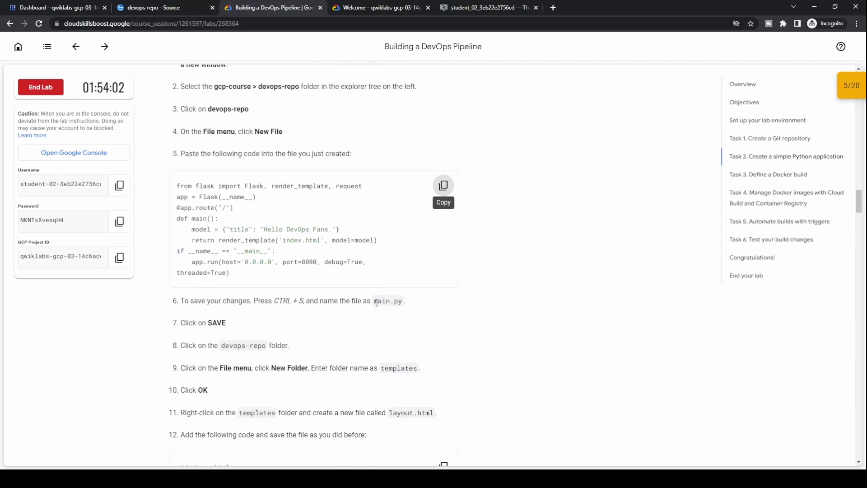
drag(377, 302, 400, 303)
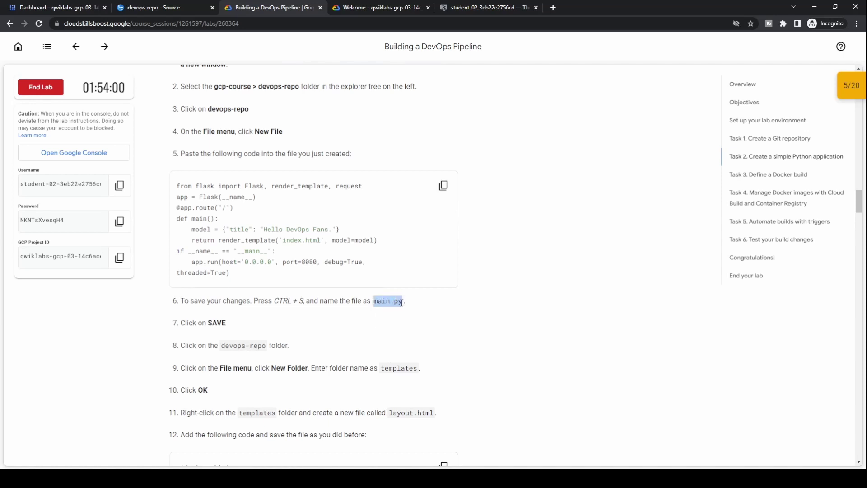
click(481, 9)
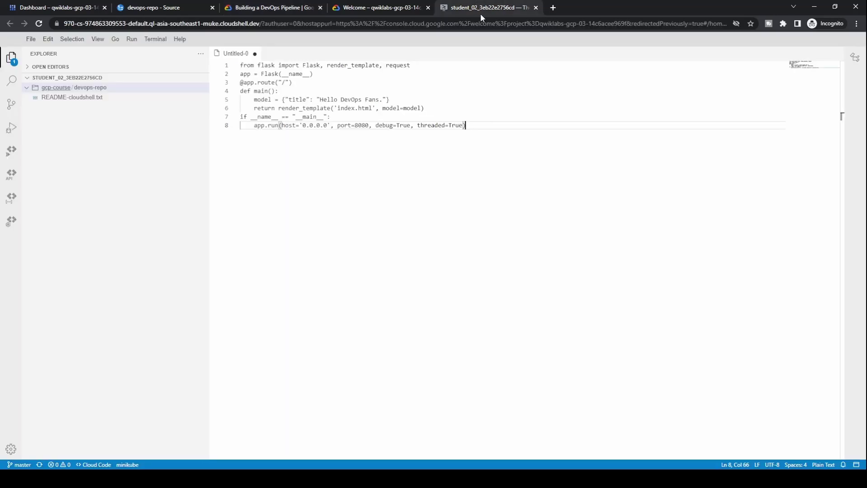
key(ctrl+s)
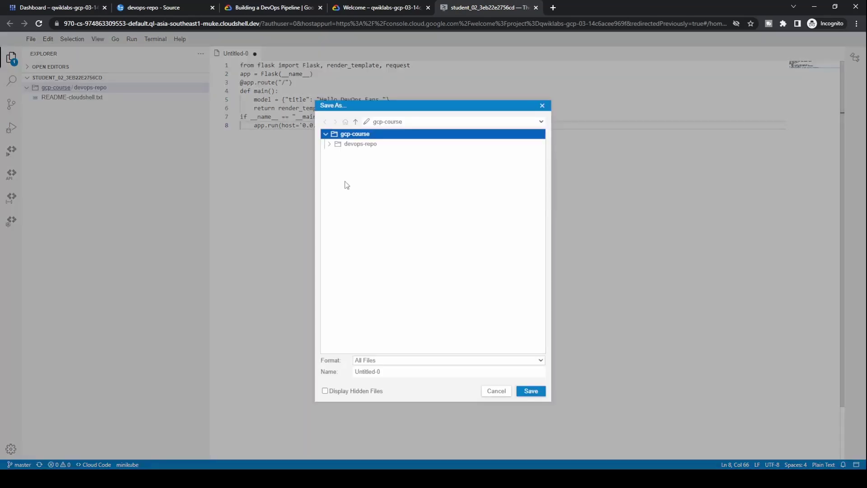
click(353, 148)
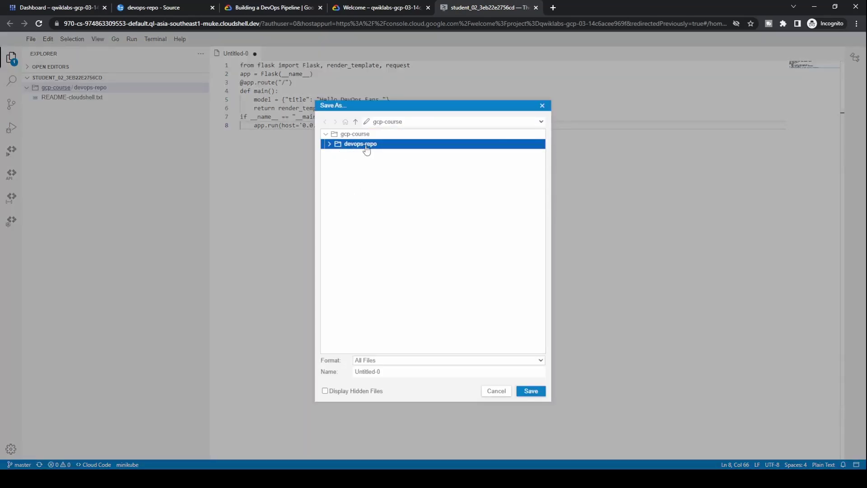
click(389, 375)
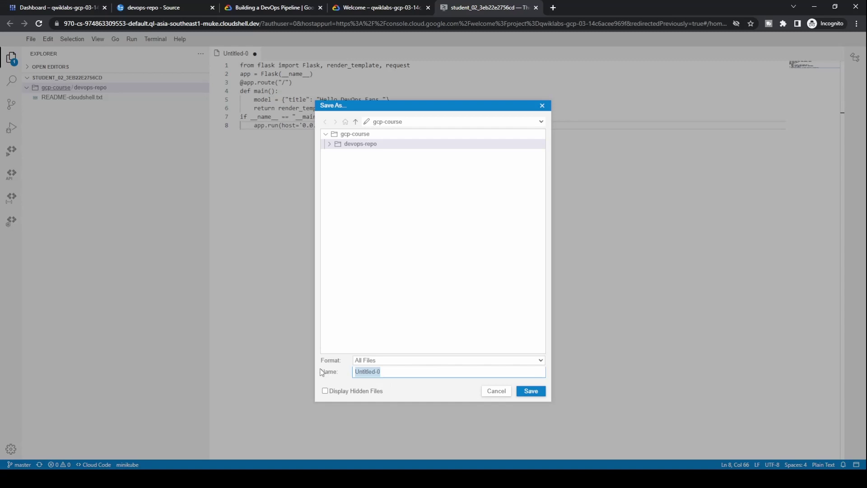
text(main.py)
click(531, 391)
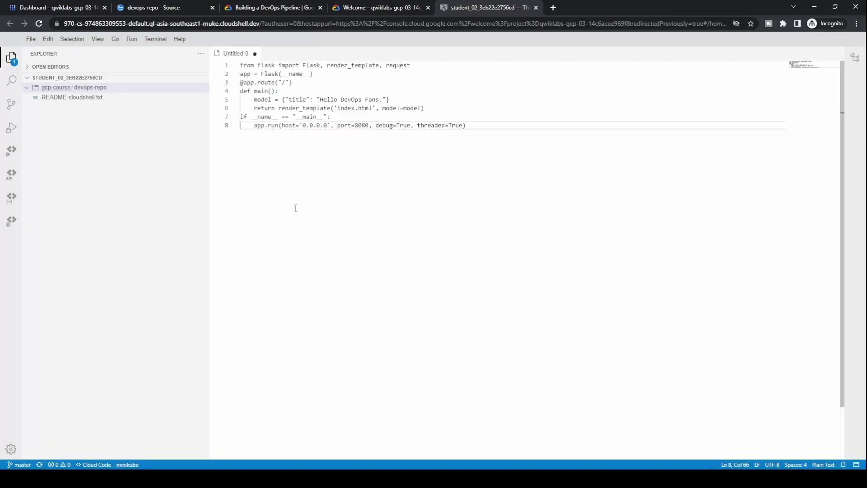
click(65, 99)
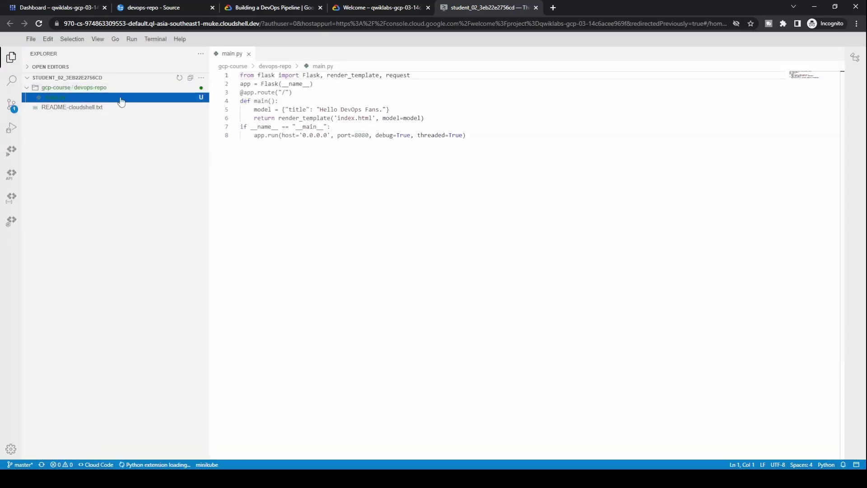
click(388, 227)
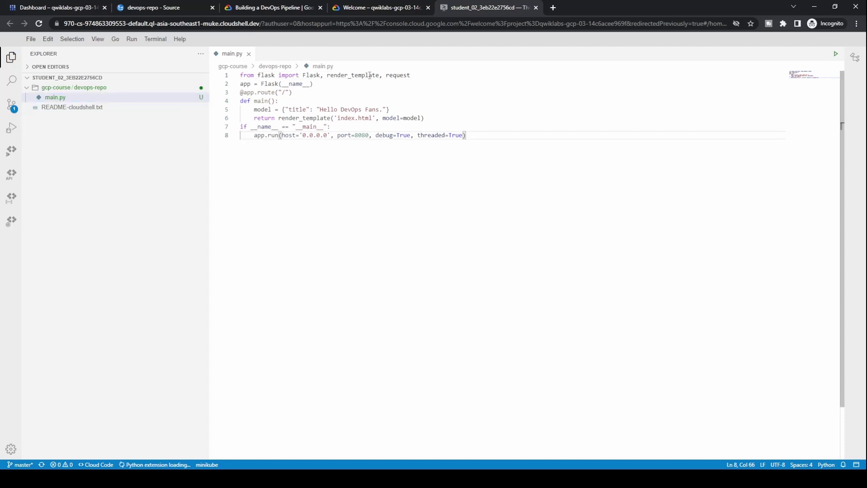
Follow the lab instructions to create a folder named templates inside devops-repo in the code editor, and select it
drag(292, 8, 380, 12)
scroll(353, 353, down, 3)
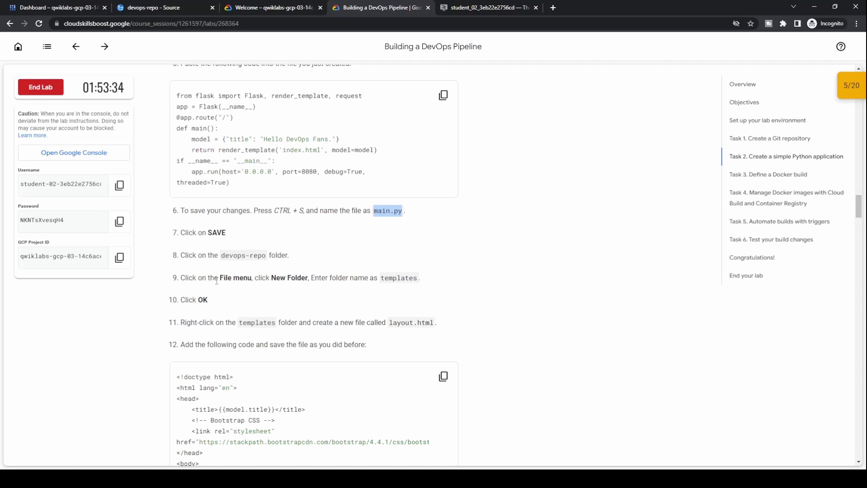
scroll(307, 276, up, 2)
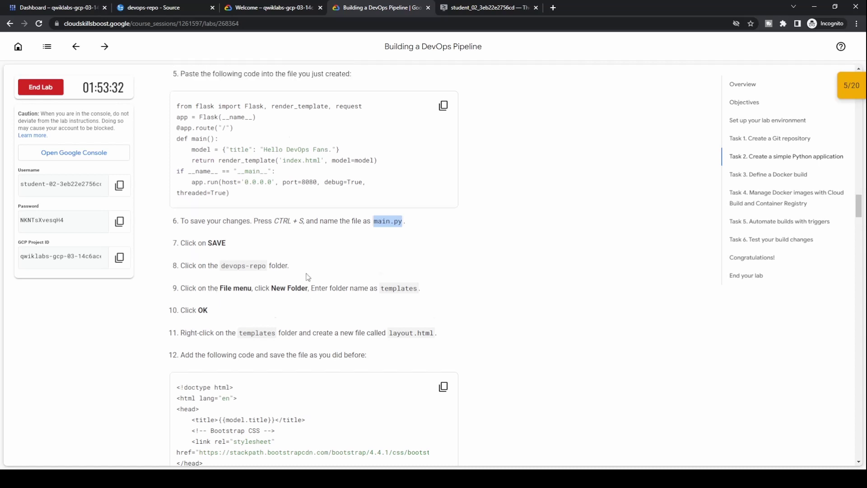
scroll(307, 276, down, 2)
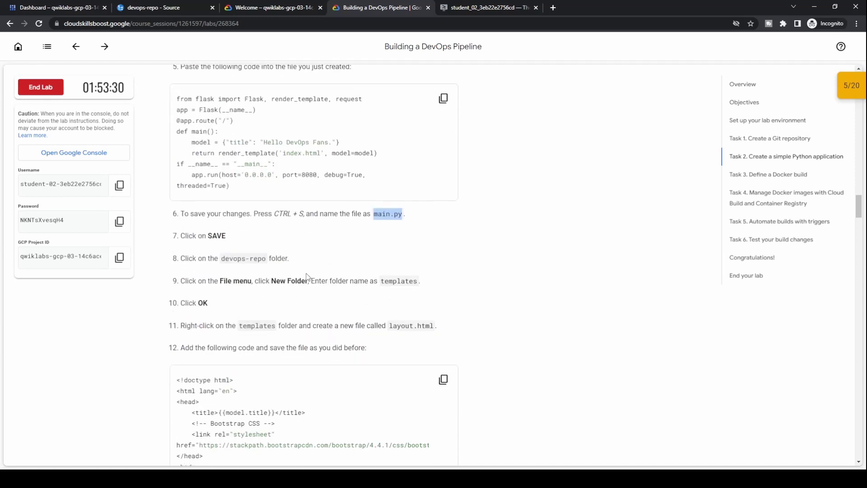
scroll(313, 292, down, 1)
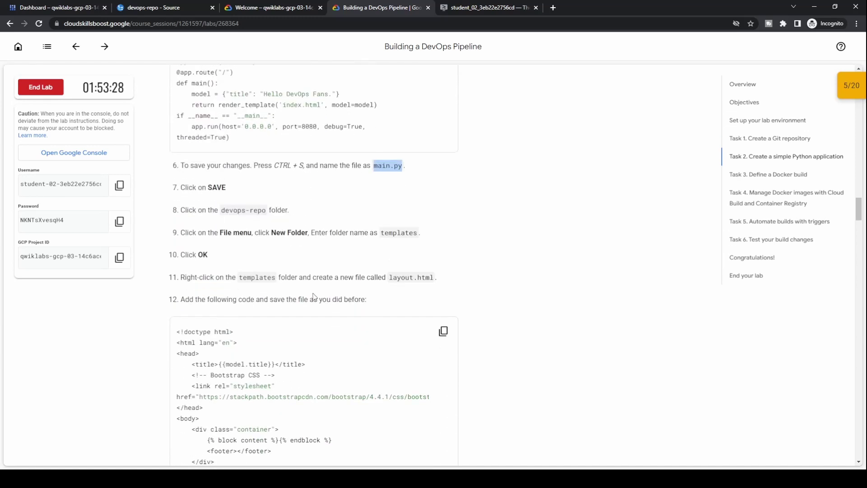
double_click(402, 234)
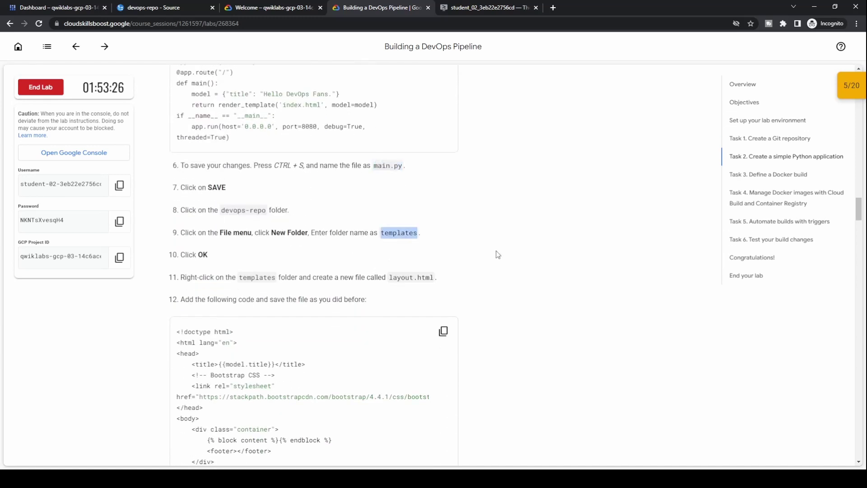
click(491, 8)
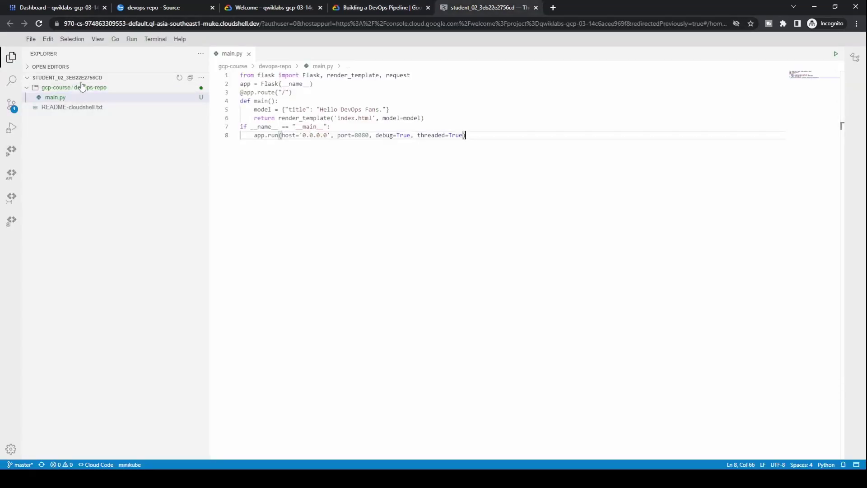
click(96, 89)
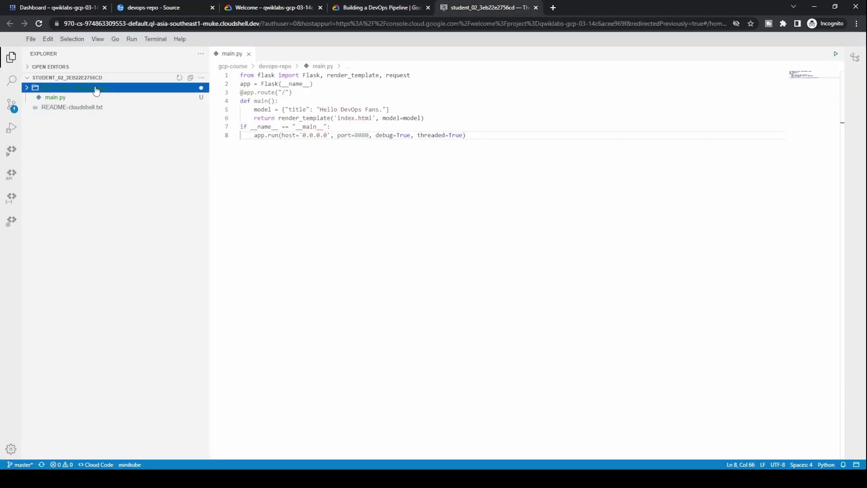
click(31, 40)
click(59, 65)
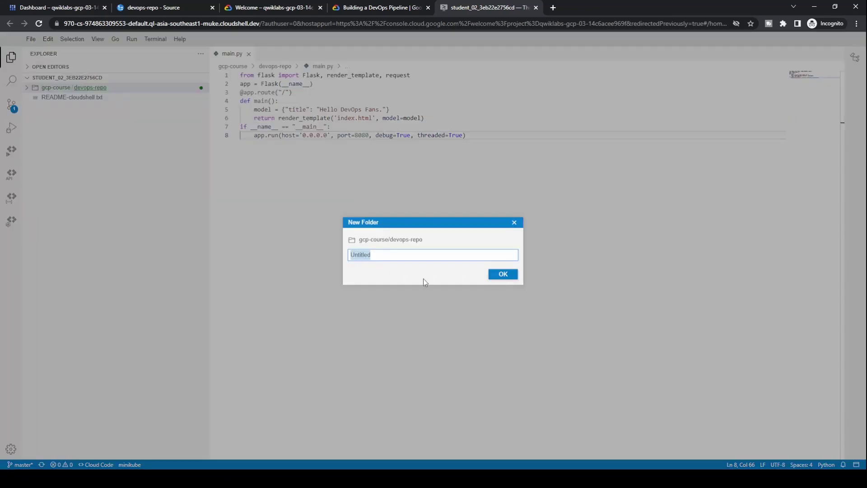
text(templates)
click(500, 274)
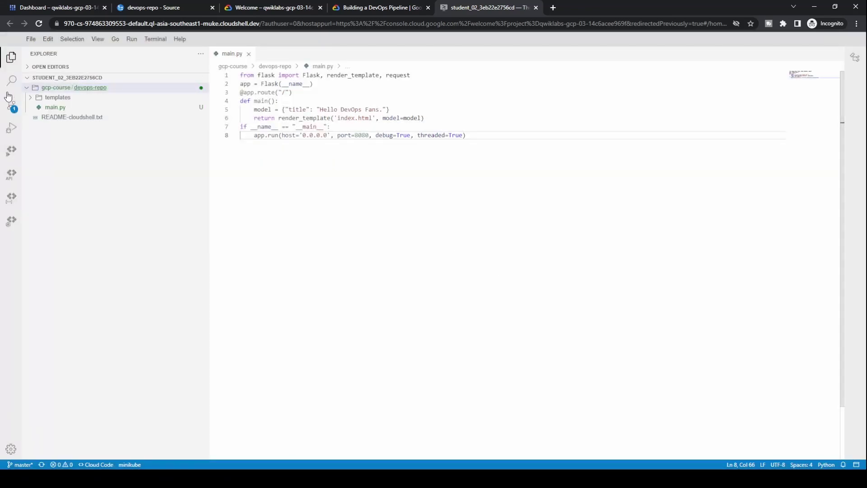
click(28, 97)
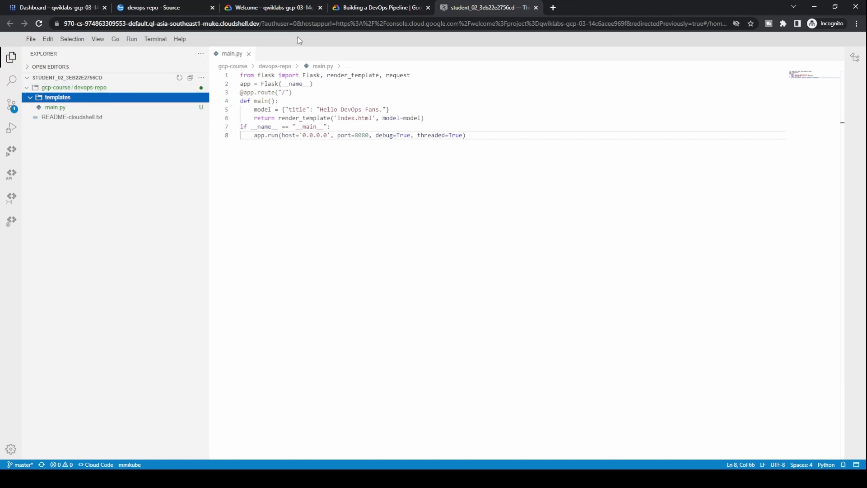
Copy the file name layout.html from the lab instructions, create that file in the editor's templates folder and open it
click(369, 9)
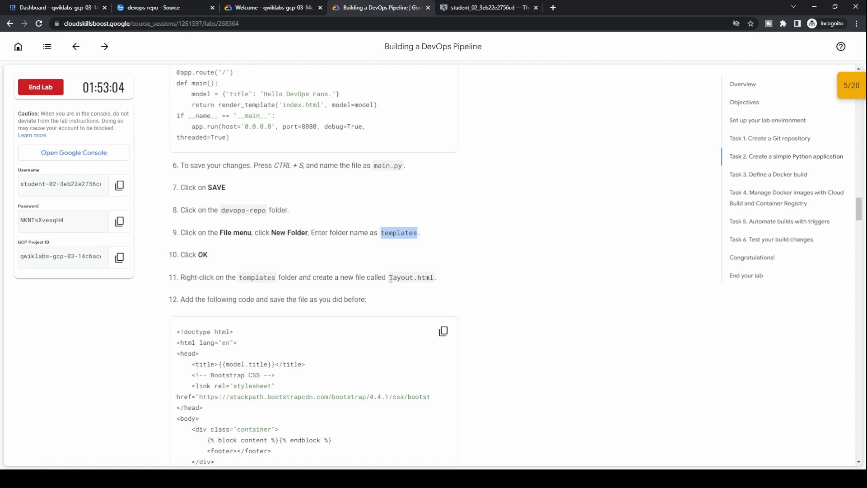
drag(390, 278, 432, 278)
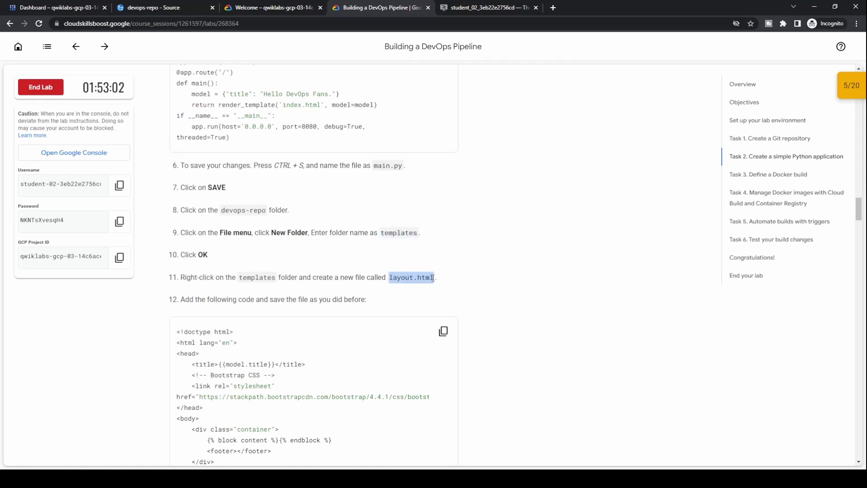
click(477, 9)
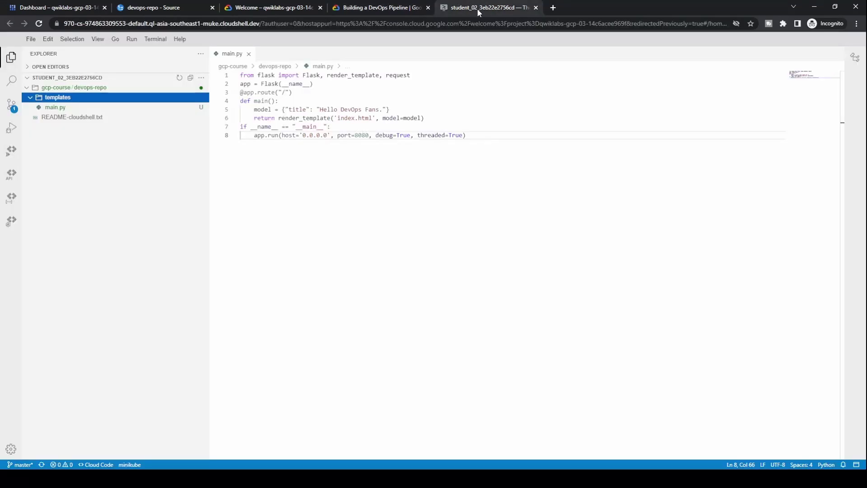
right_click(69, 98)
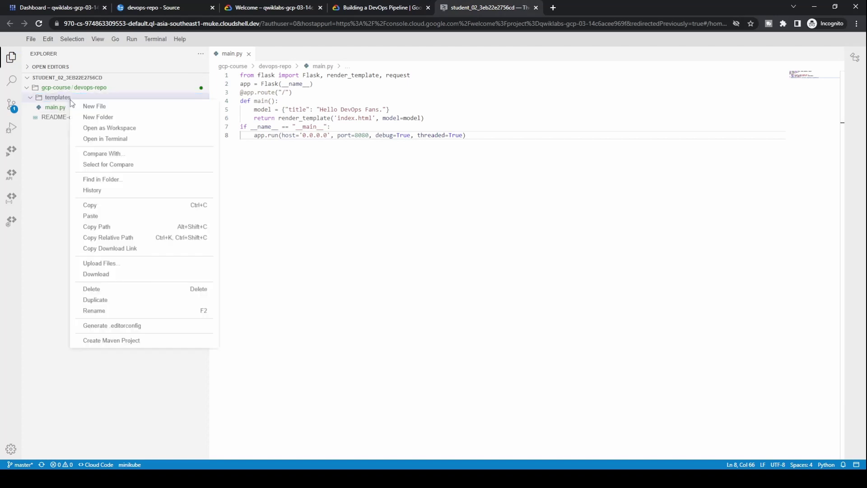
click(113, 108)
text(layout.html)
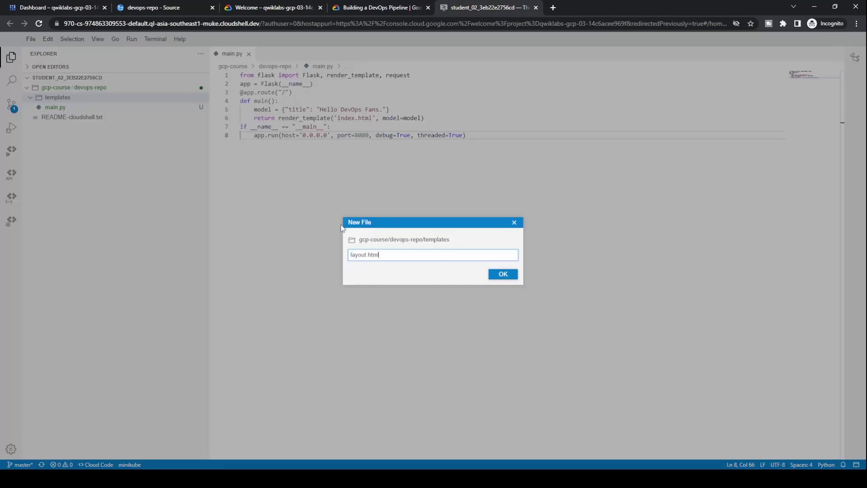
click(513, 274)
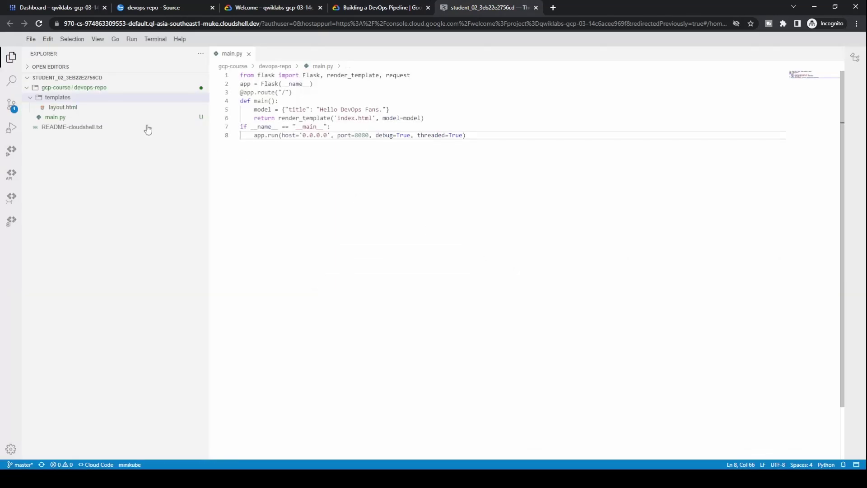
click(85, 110)
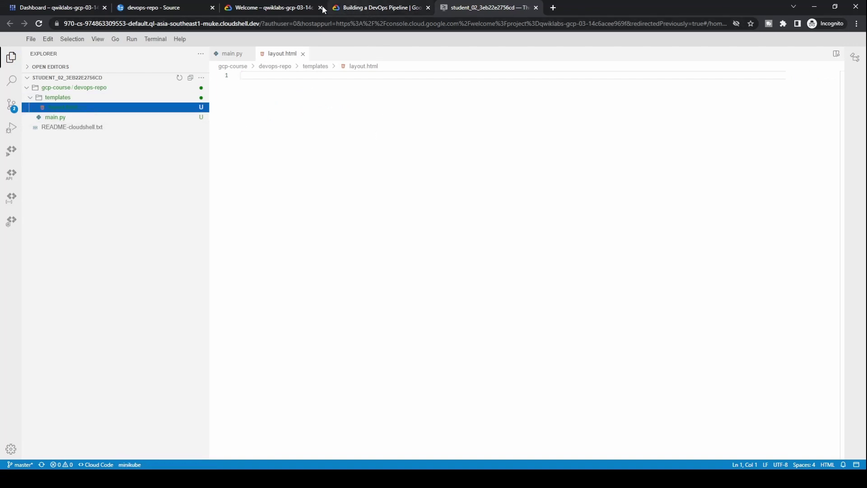
Copy the layout.html code from the lab instructions and paste it into the empty file in the code editor
click(374, 9)
scroll(346, 302, down, 2)
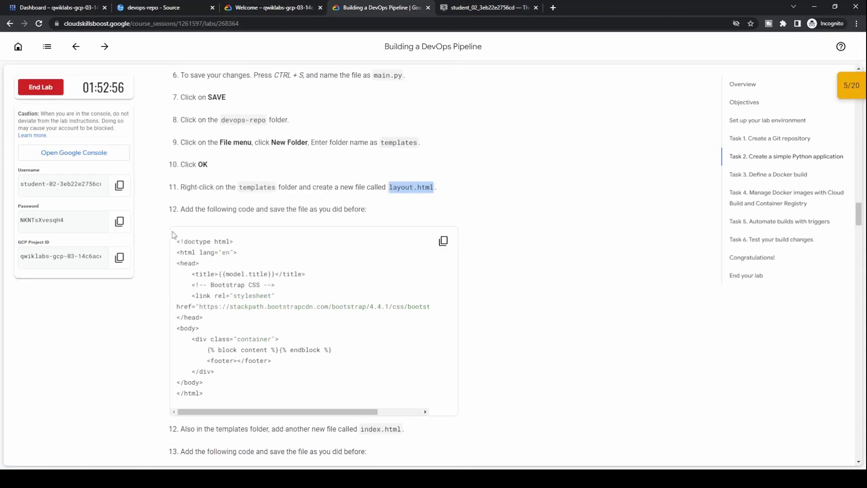
click(443, 241)
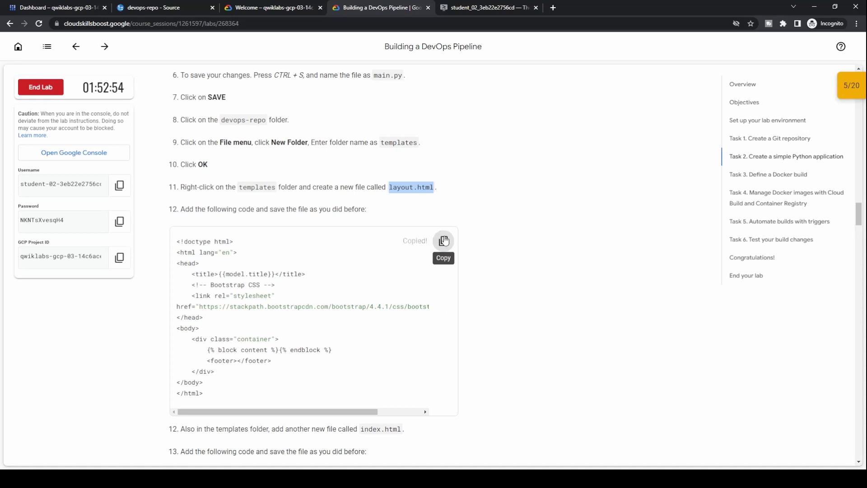
click(484, 10)
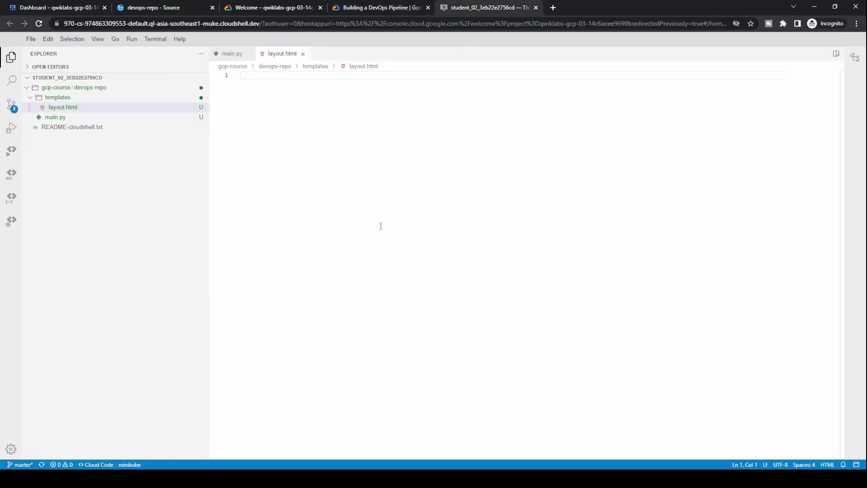
key(ctrl+v)
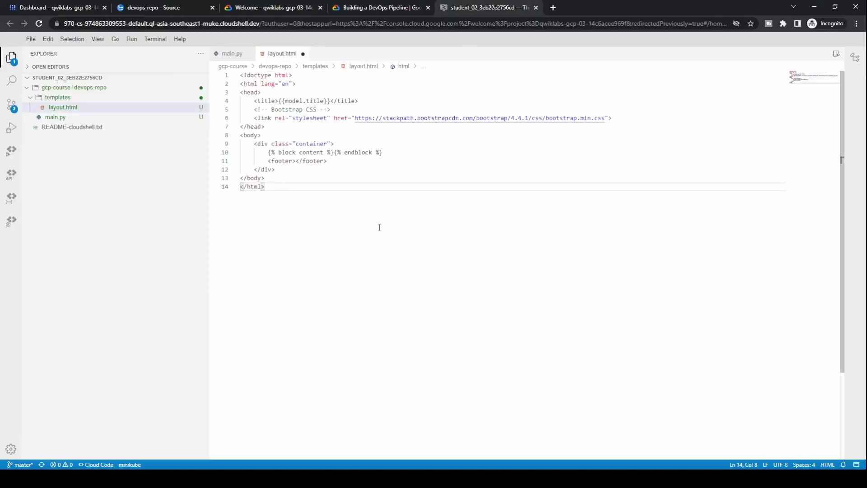
Copy the file name index.html from the lab instructions and create that file in the code editor's templates folder
click(369, 6)
scroll(397, 325, down, 3)
scroll(397, 325, down, 2)
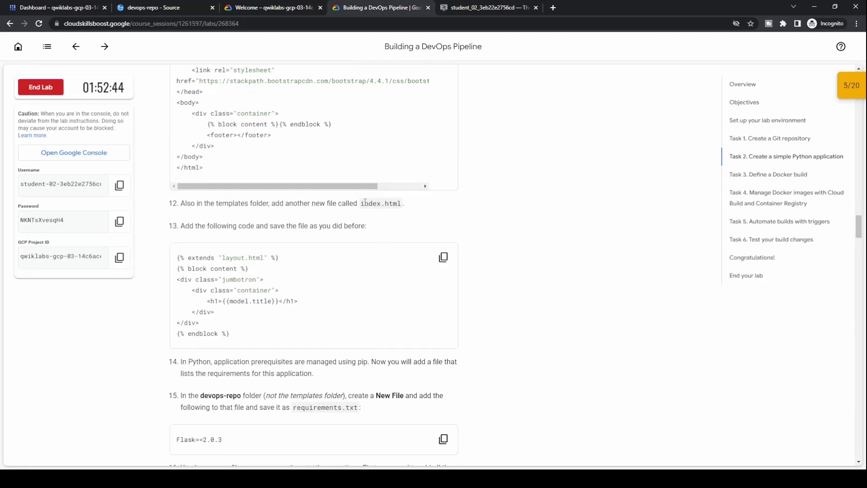
drag(361, 202, 395, 203)
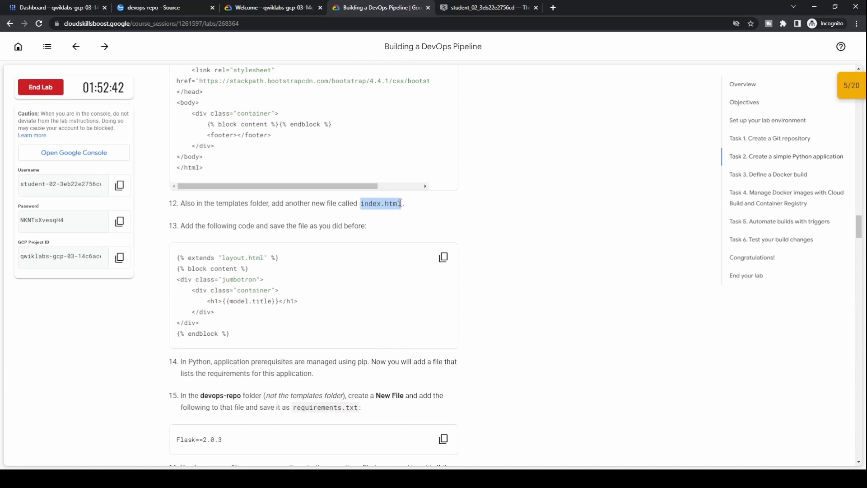
click(504, 7)
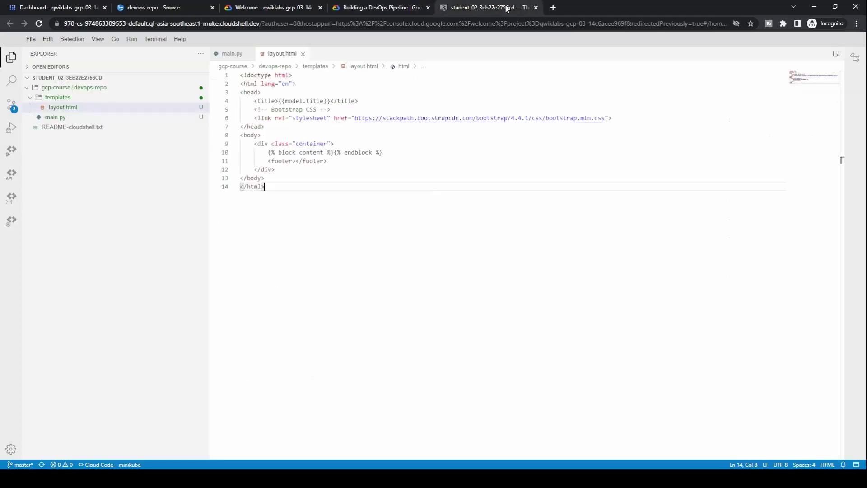
click(58, 98)
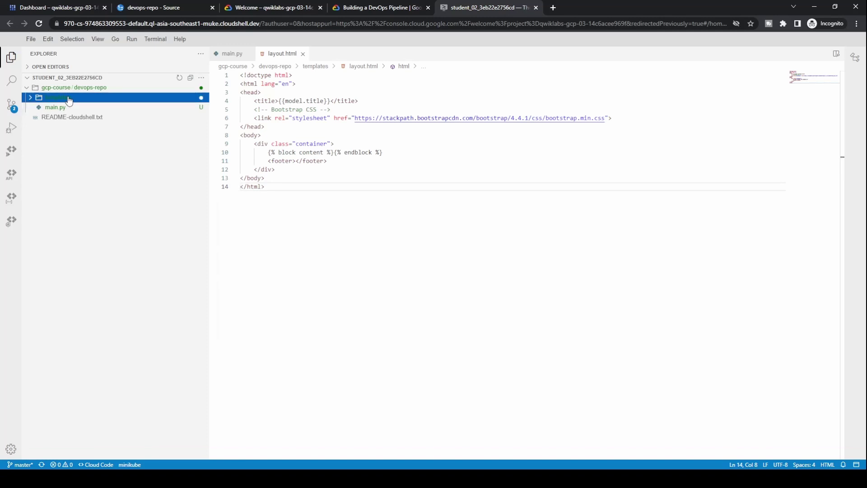
right_click(63, 98)
click(82, 101)
key(ctrl+v)
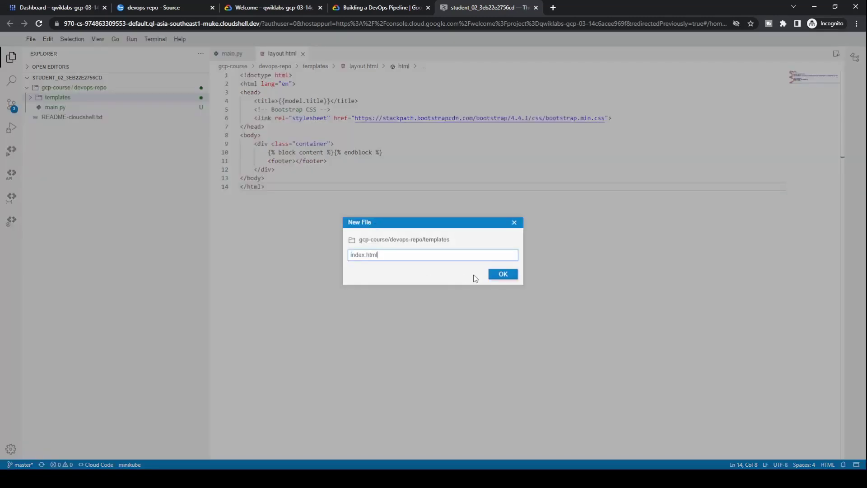
click(501, 274)
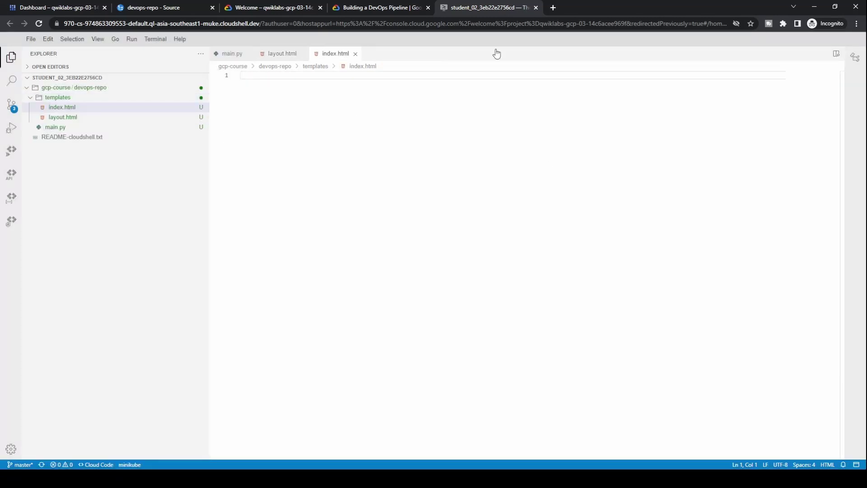
Copy the index.html code from the lab instructions, paste it into the empty file in the code editor and save it
click(398, 9)
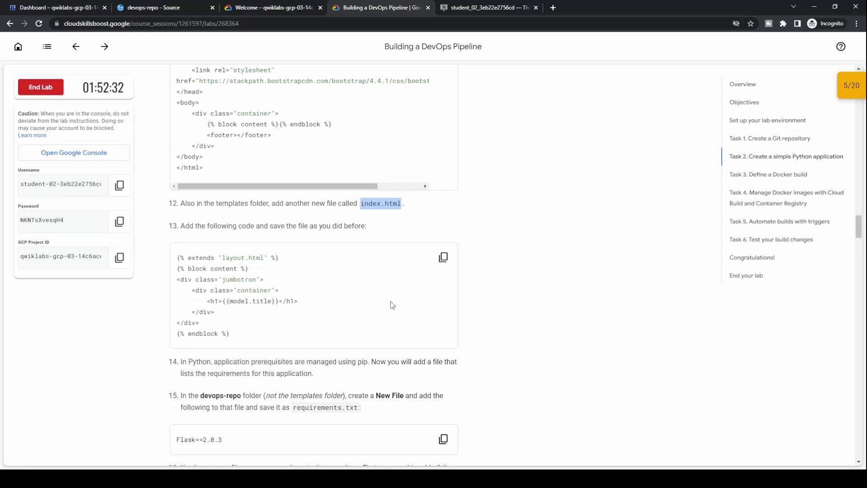
click(443, 257)
click(487, 7)
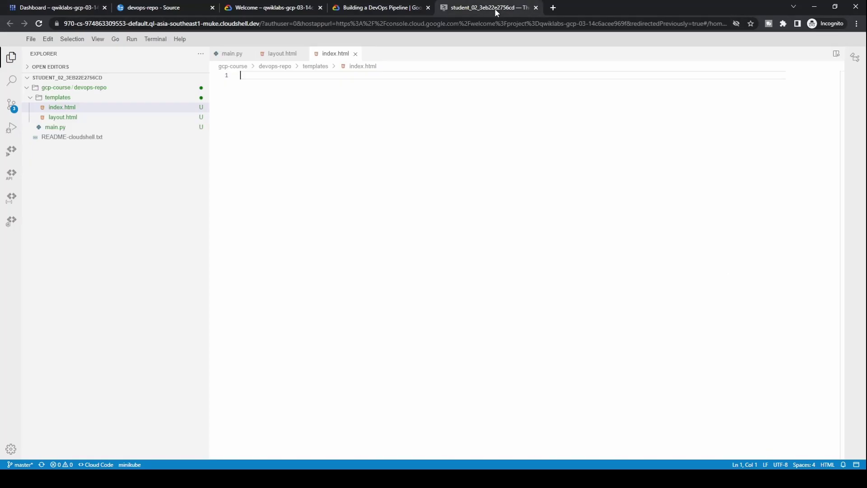
key(ctrl+v)
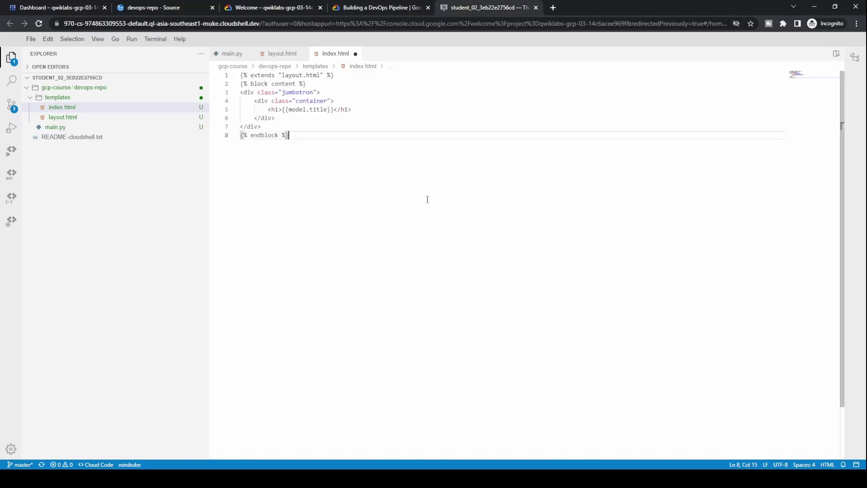
key(ctrl+s)
Read the lab instructions on adding requirements.txt to the devops-repo folder, and return to the code editor
click(384, 8)
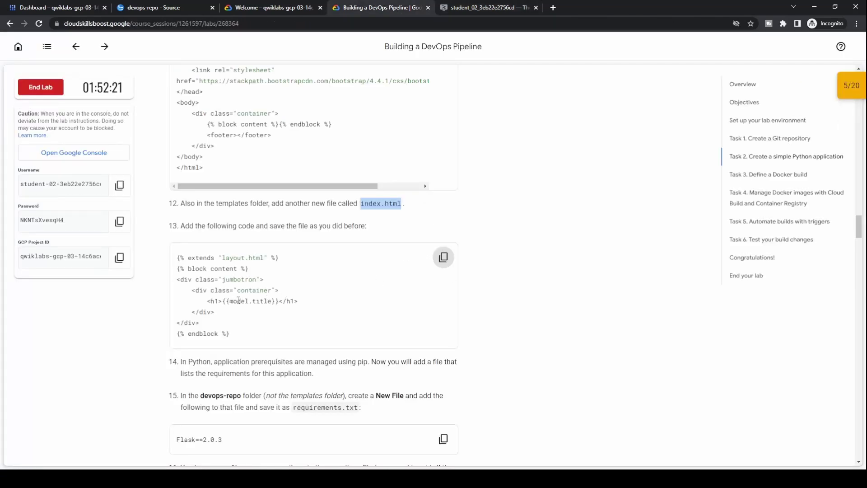
scroll(238, 300, down, 2)
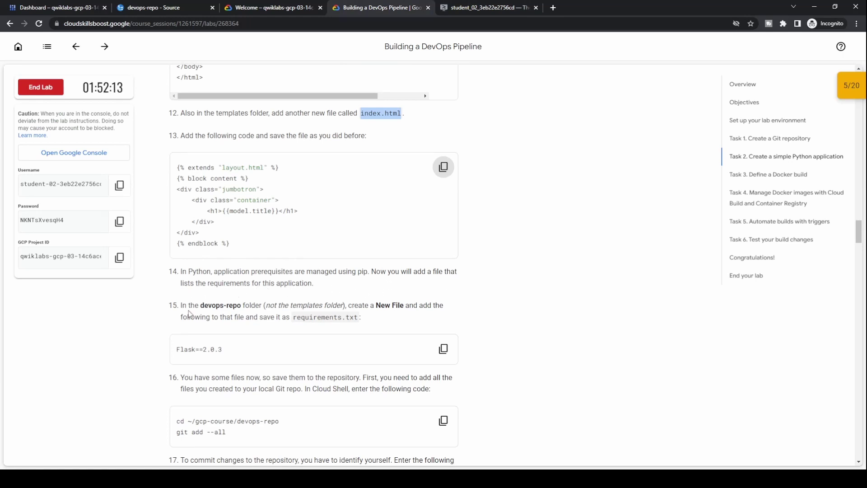
scroll(271, 262, down, 2)
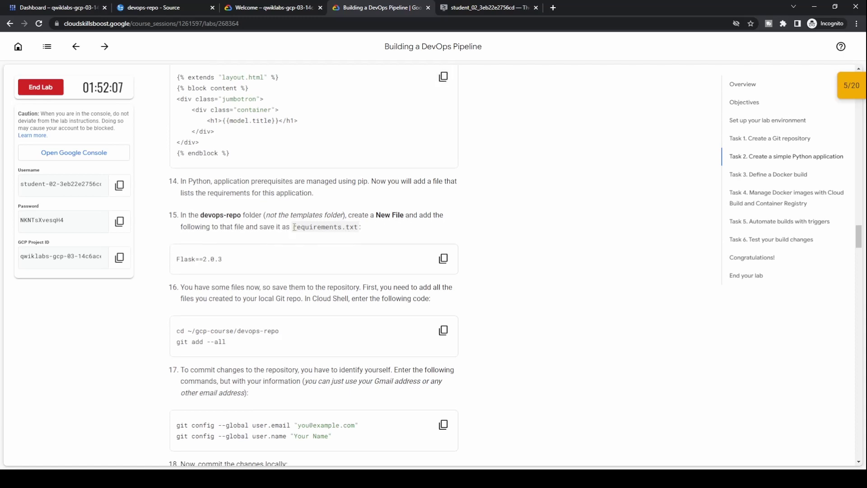
drag(293, 226, 360, 230)
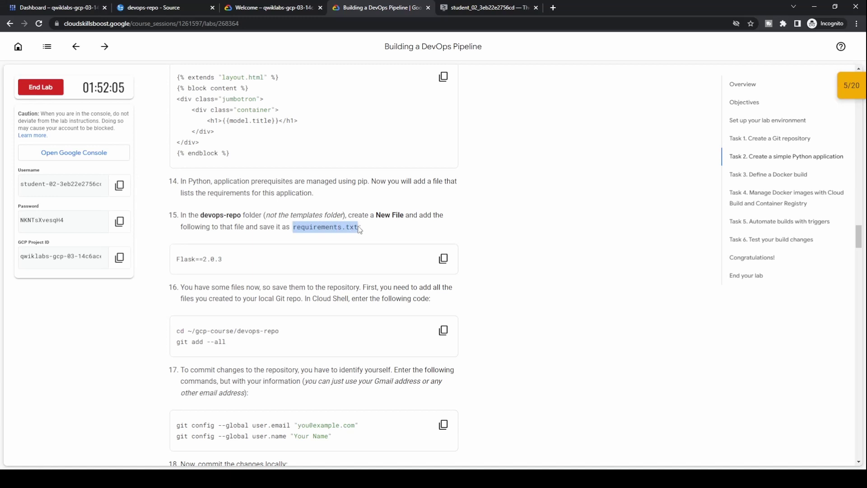
drag(213, 219, 264, 215)
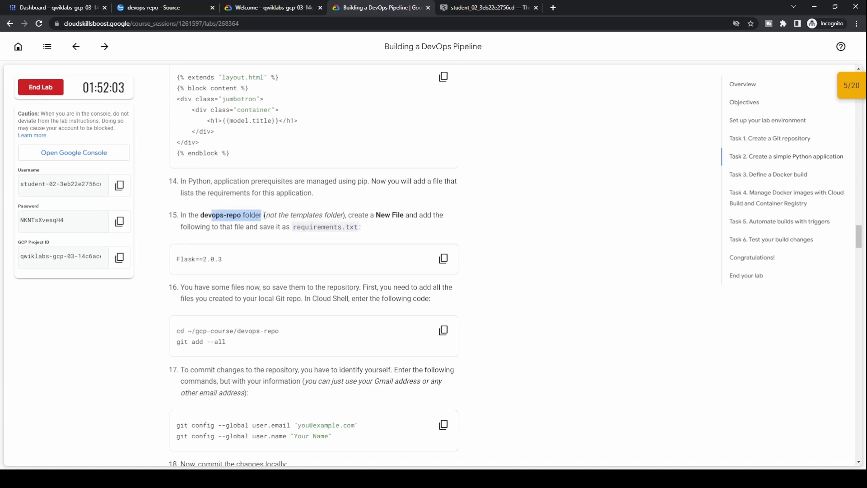
click(502, 10)
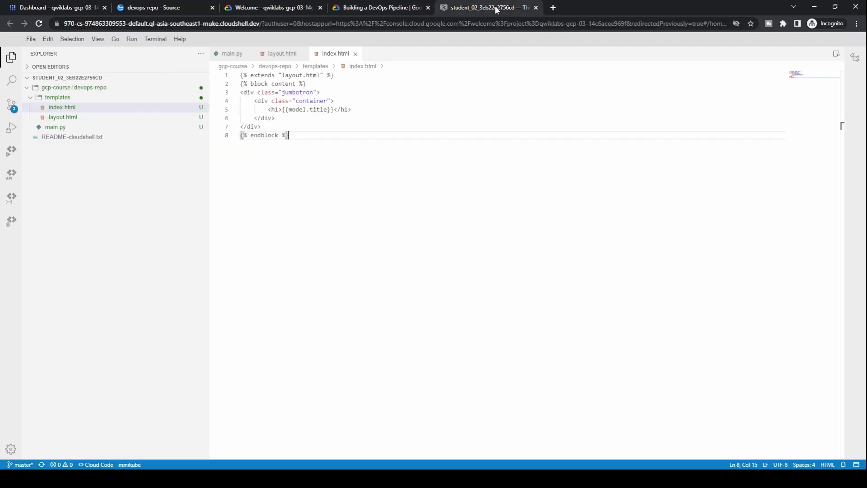
click(105, 89)
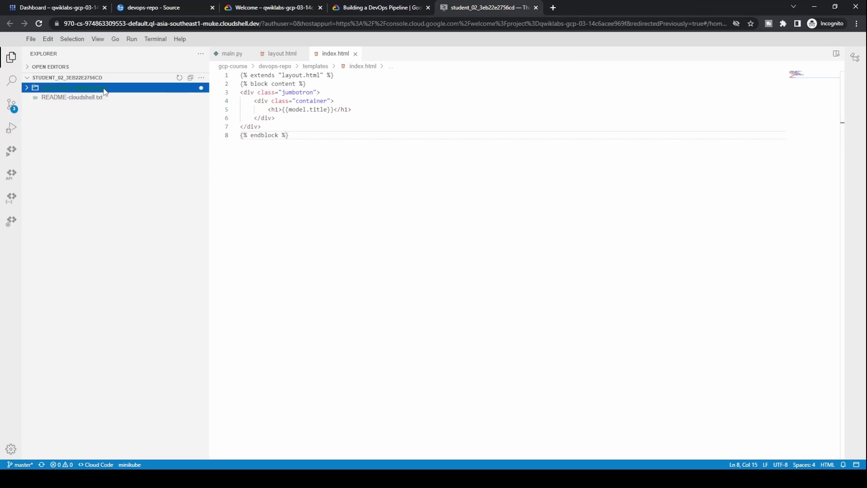
click(105, 88)
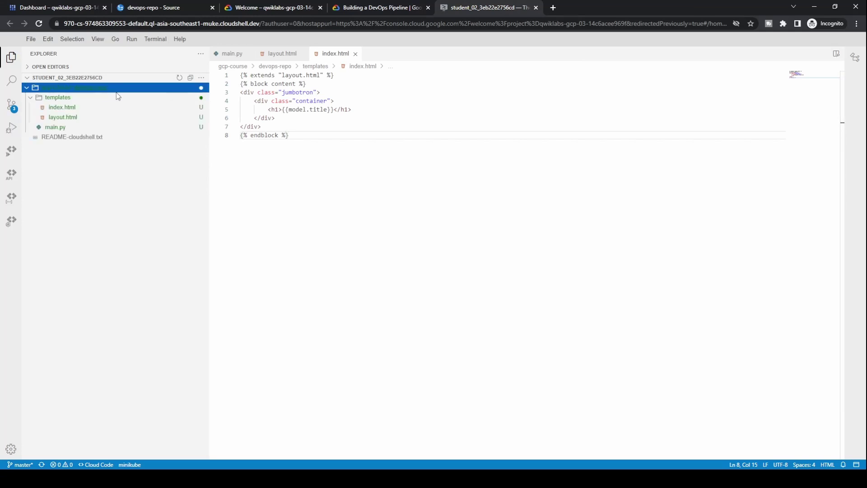
right_click(73, 90)
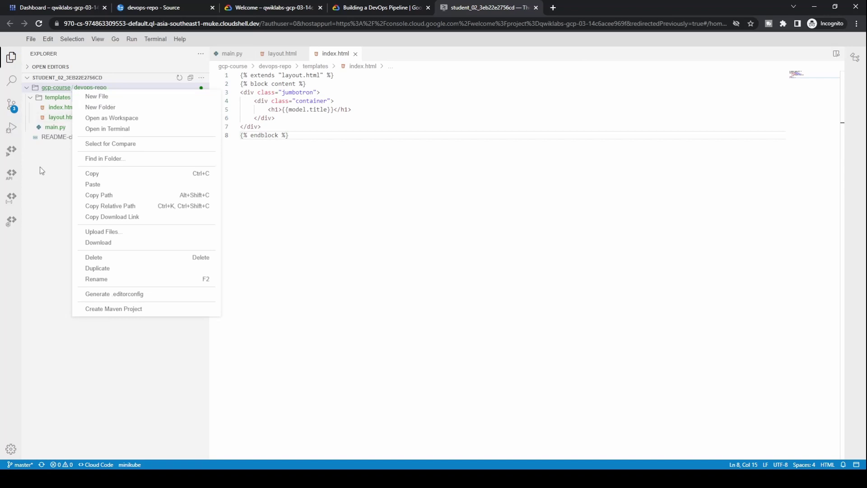
click(100, 97)
click(96, 89)
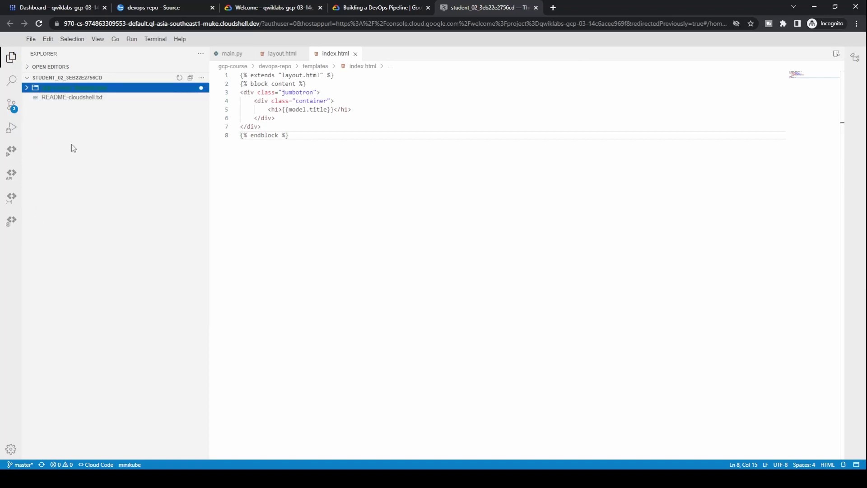
click(56, 89)
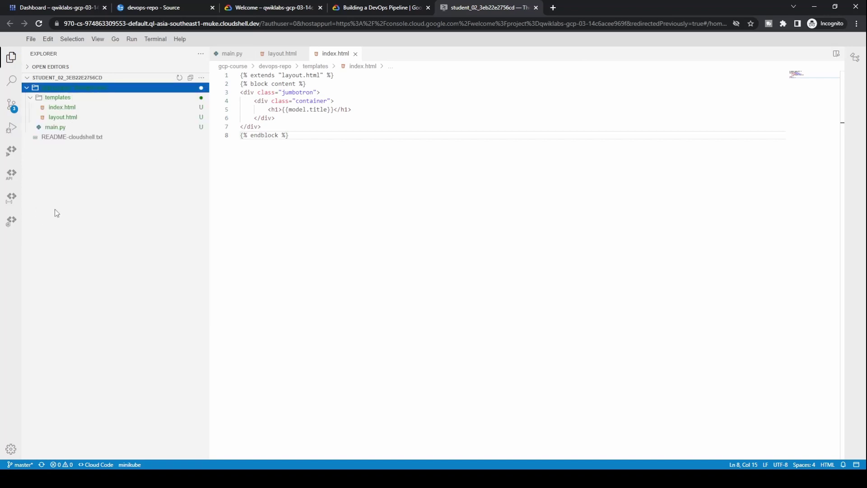
click(89, 88)
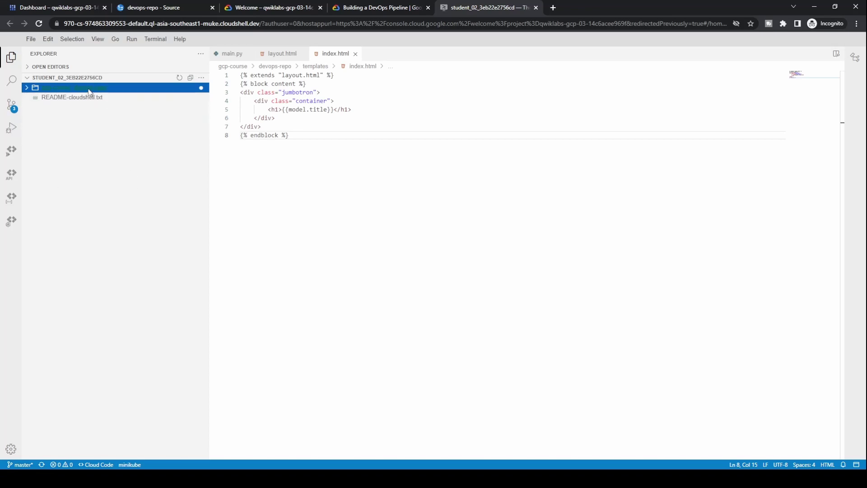
click(26, 89)
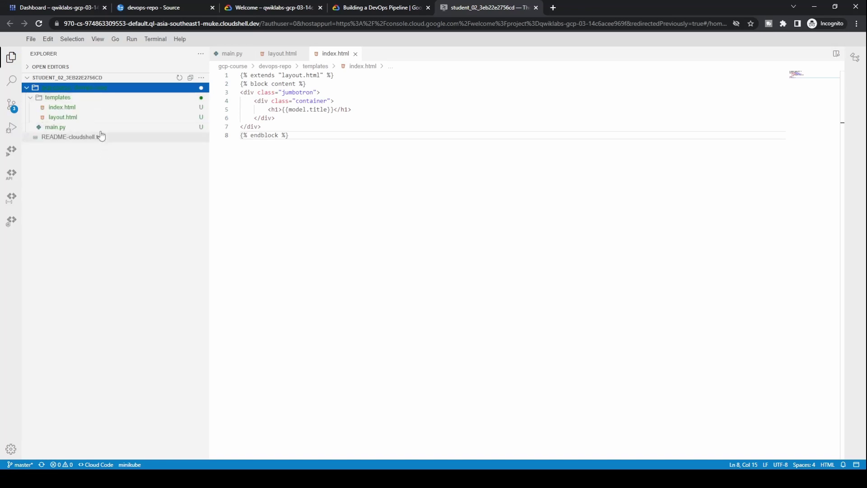
click(63, 90)
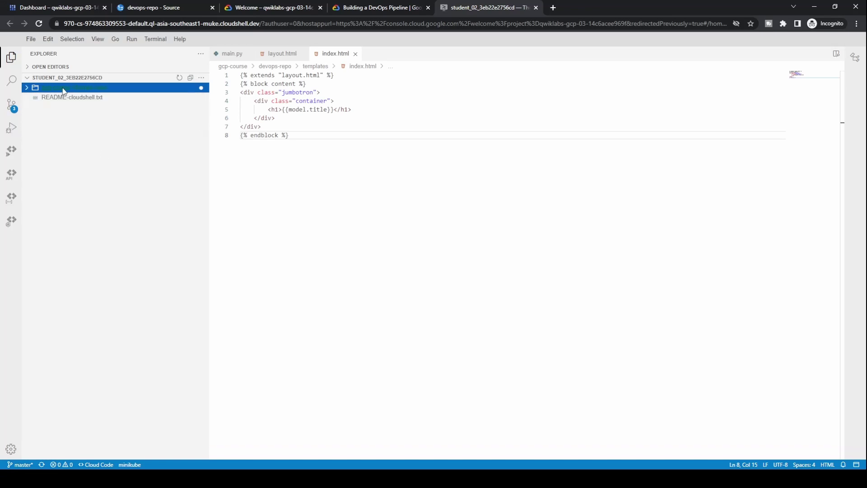
Create a new untitled file in the code editor and paste in the line Flask==2.0.3 copied from the lab instructions
click(31, 40)
click(52, 53)
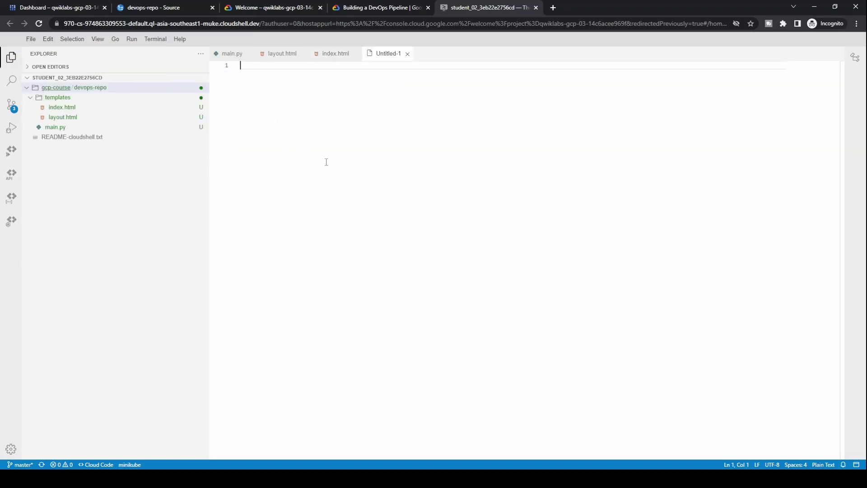
click(383, 9)
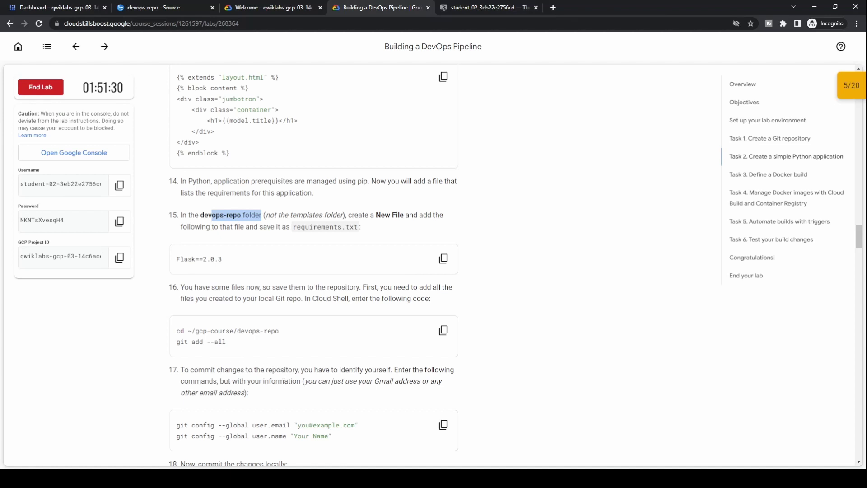
scroll(284, 374, down, 2)
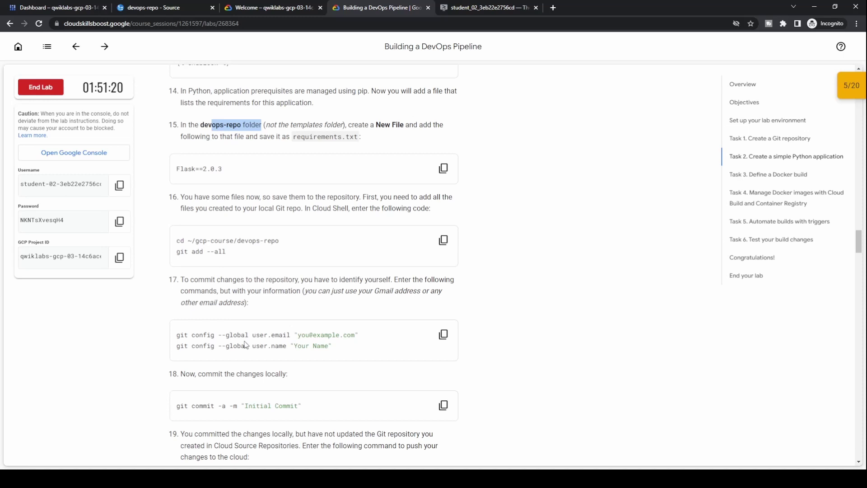
scroll(245, 345, down, 3)
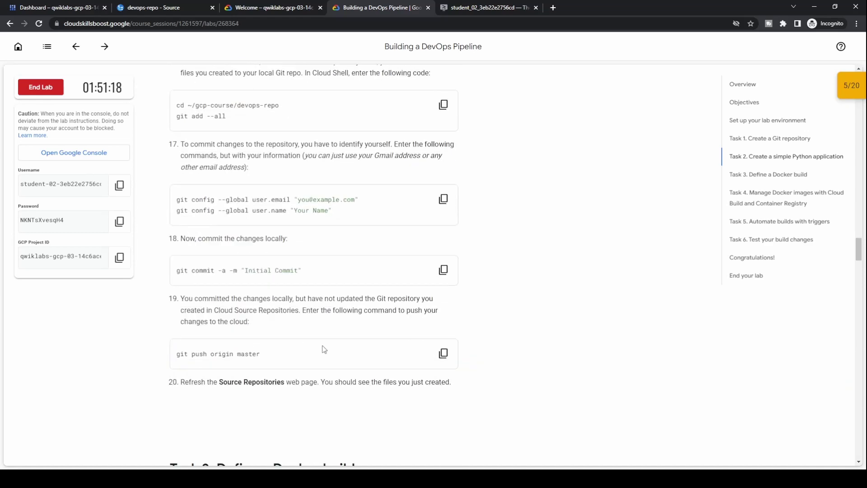
scroll(325, 349, up, 4)
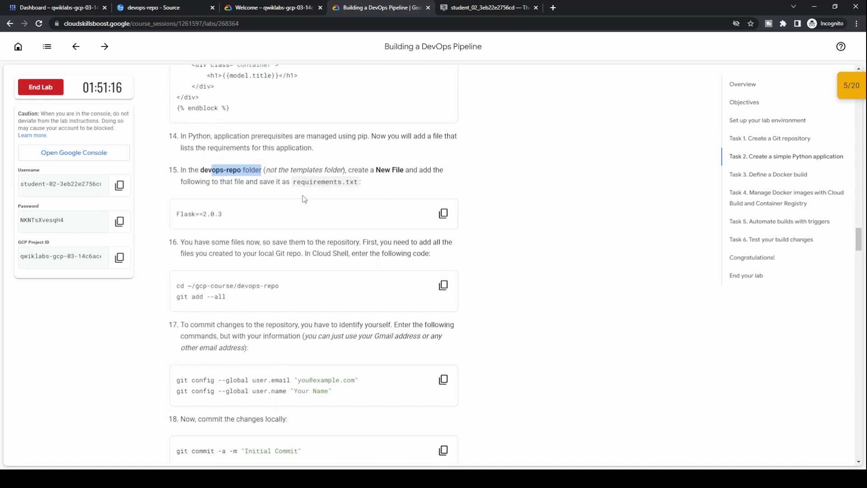
click(443, 213)
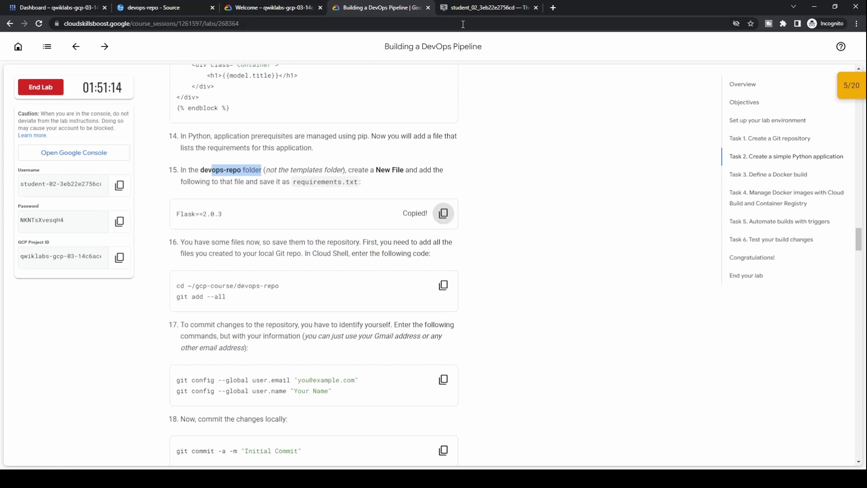
click(483, 8)
key(ctrl+v)
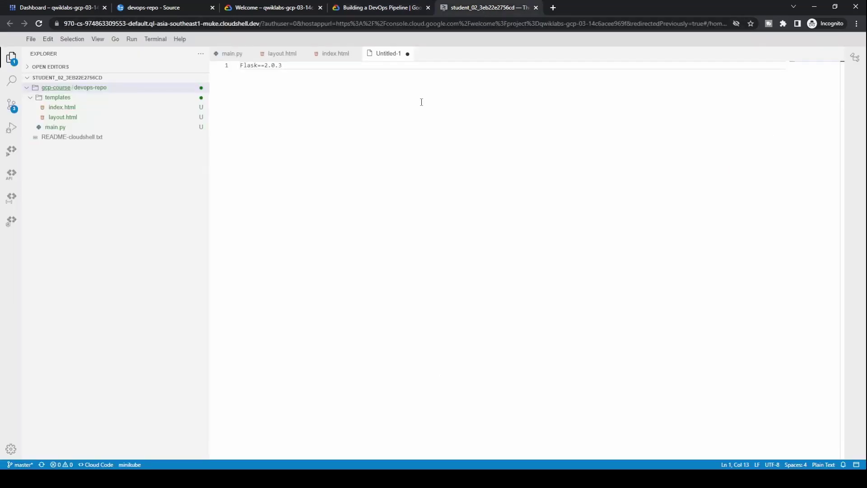
Look up the file name requirements.txt in the lab instructions and save the untitled file under that name in the devops-repo folder
click(378, 9)
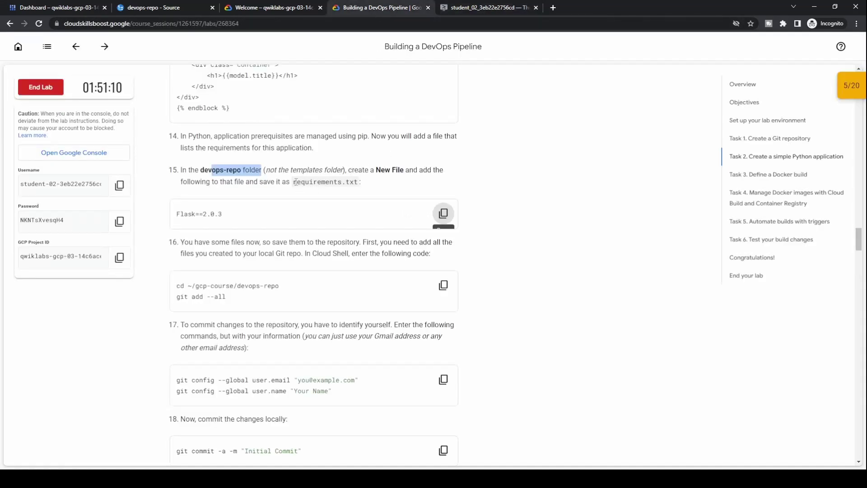
drag(293, 182, 355, 182)
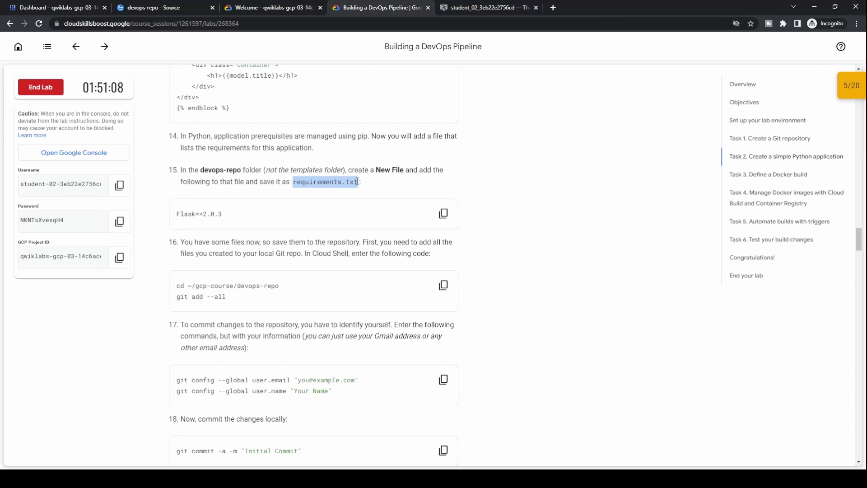
click(477, 10)
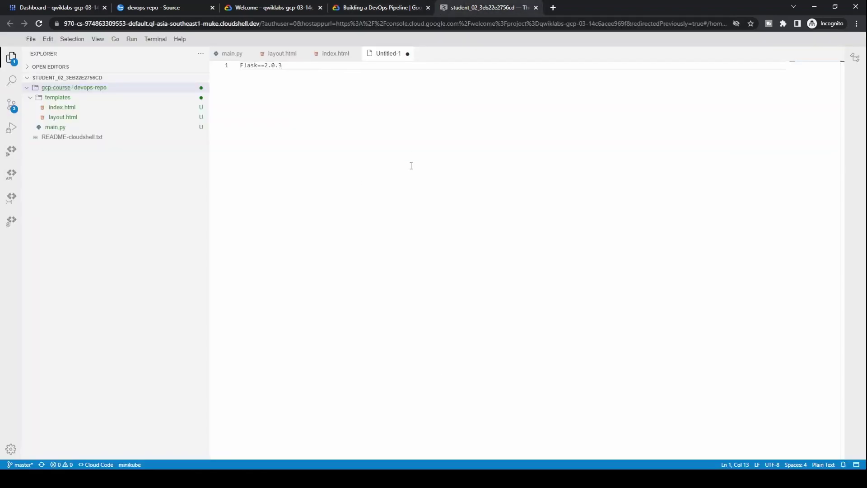
key(ctrl+s)
click(355, 145)
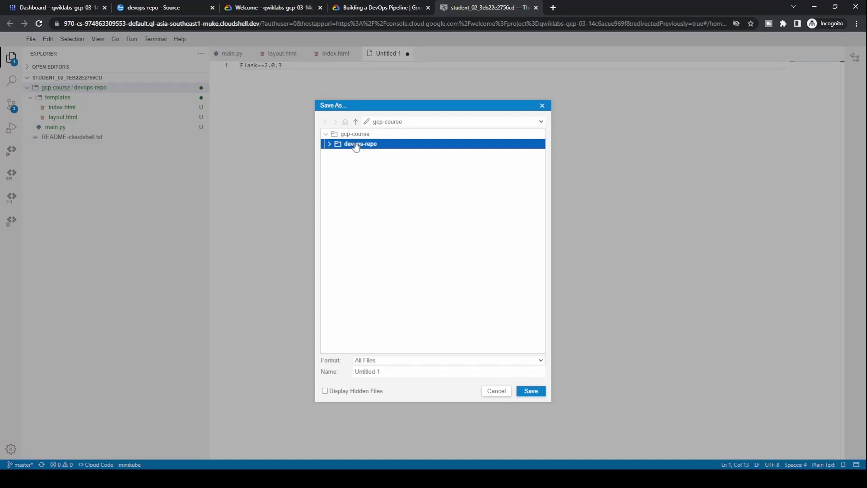
triple_click(415, 375)
text(requirements.txt)
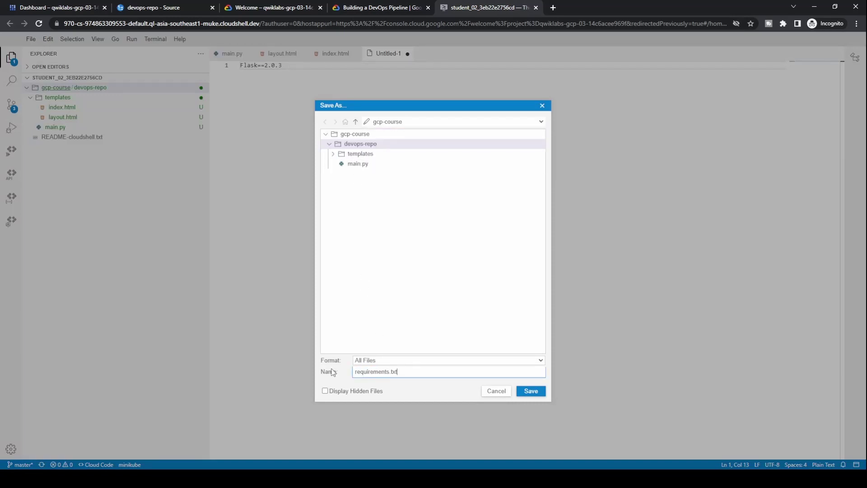
click(366, 8)
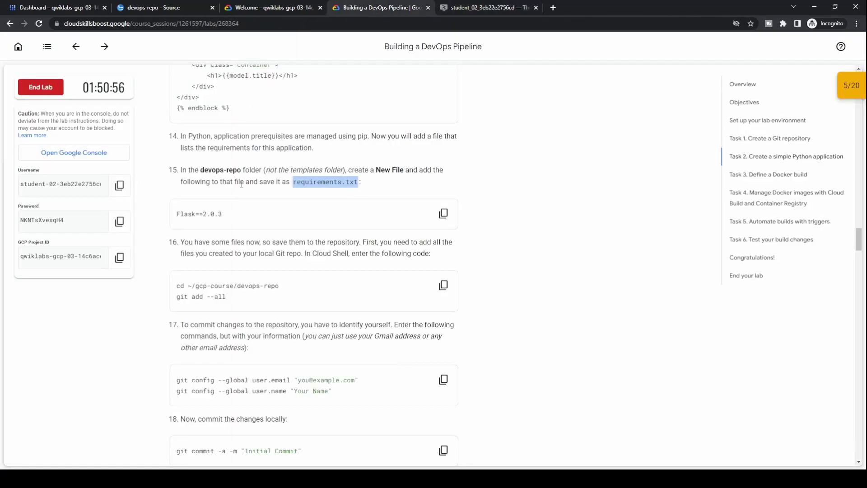
click(499, 9)
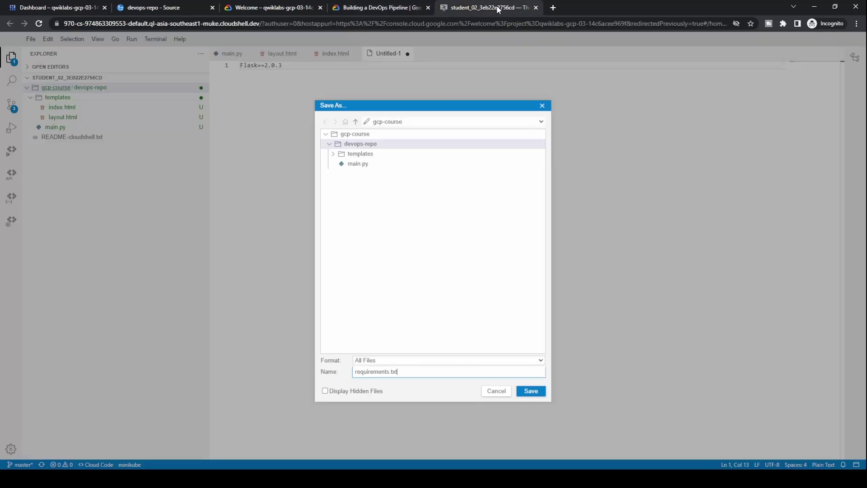
click(378, 144)
click(527, 391)
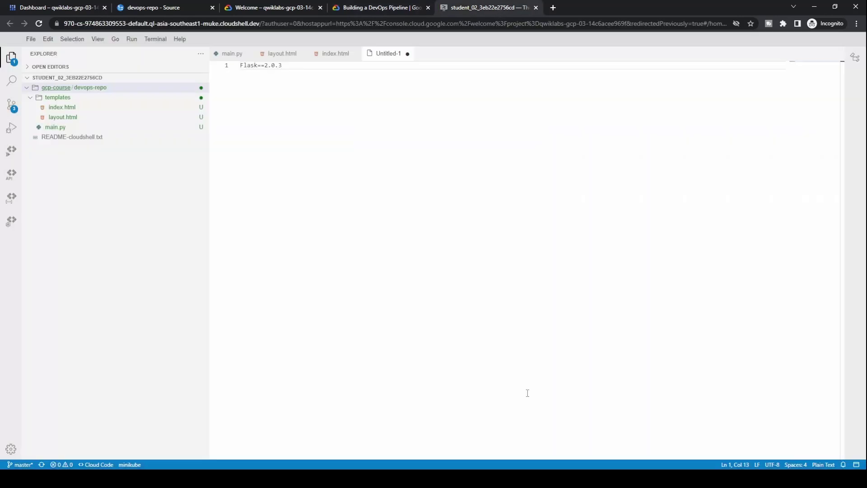
Copy the cd ~/gcp-course/devops-repo and git add --all commands from the lab instructions and run them in the Cloud Shell terminal
click(389, 12)
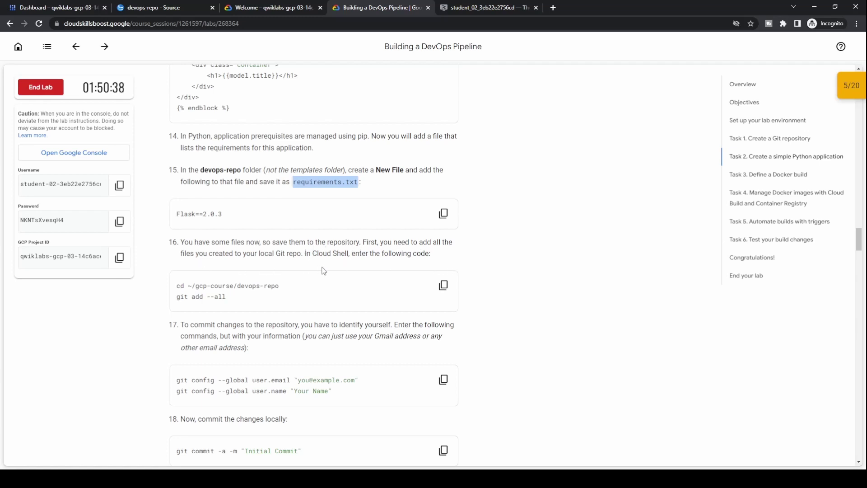
click(450, 296)
click(478, 8)
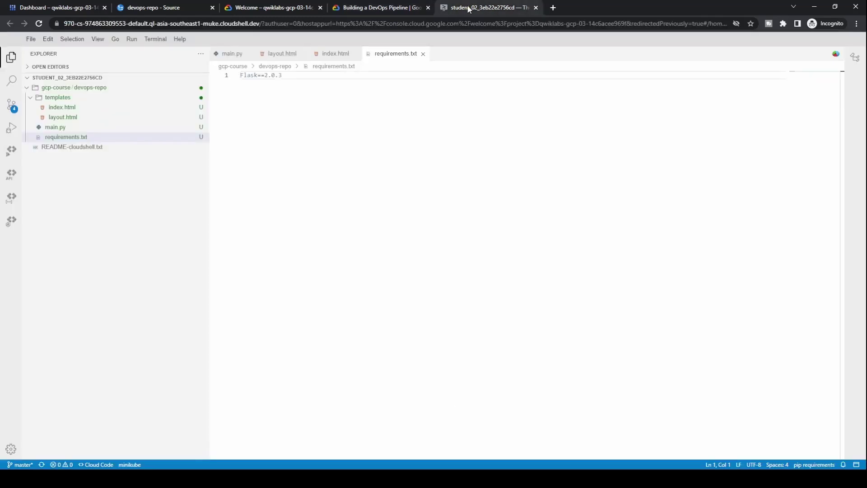
click(301, 7)
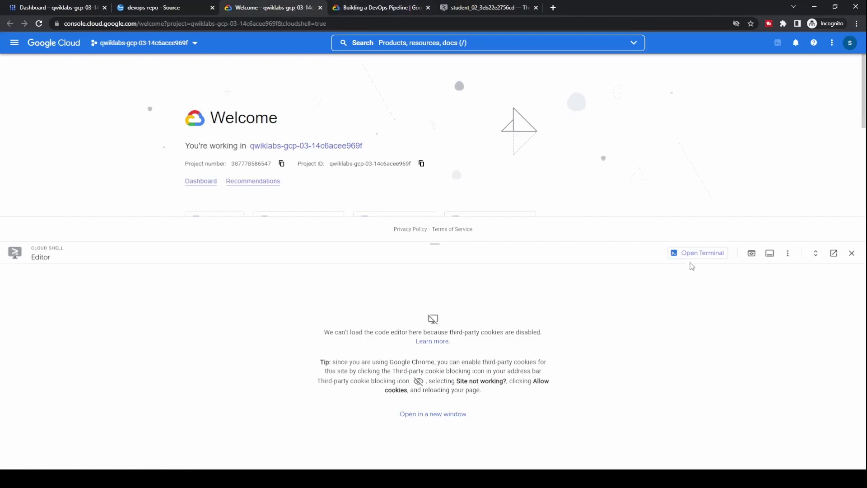
click(698, 253)
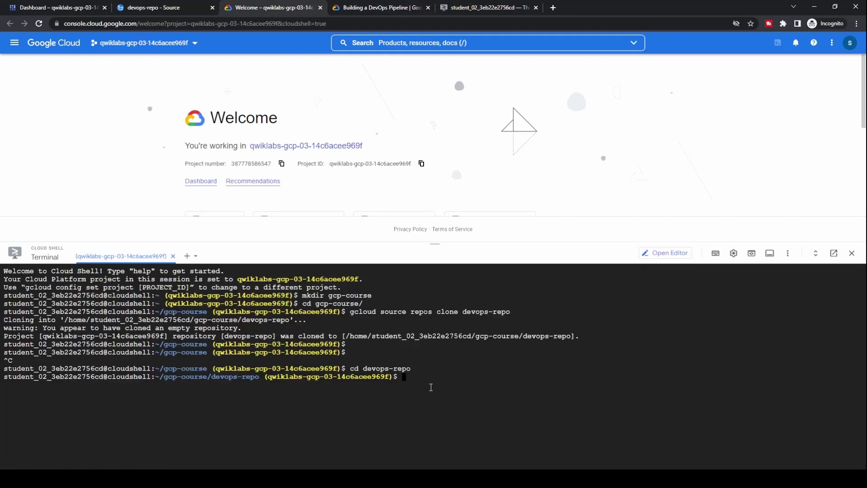
key(ctrl+v)
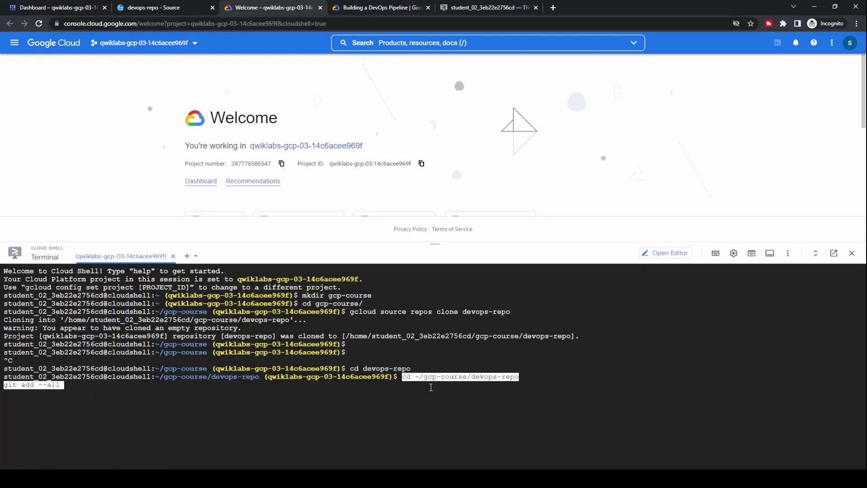
key(Return)
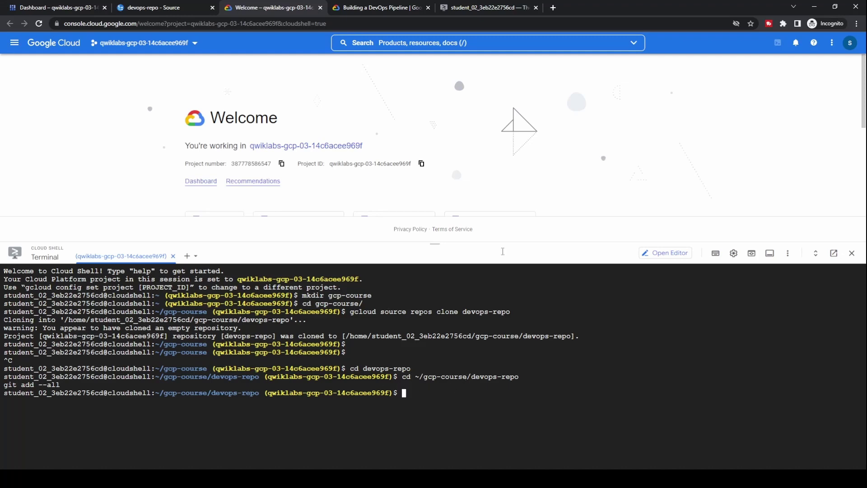
click(381, 9)
scroll(467, 312, down, 2)
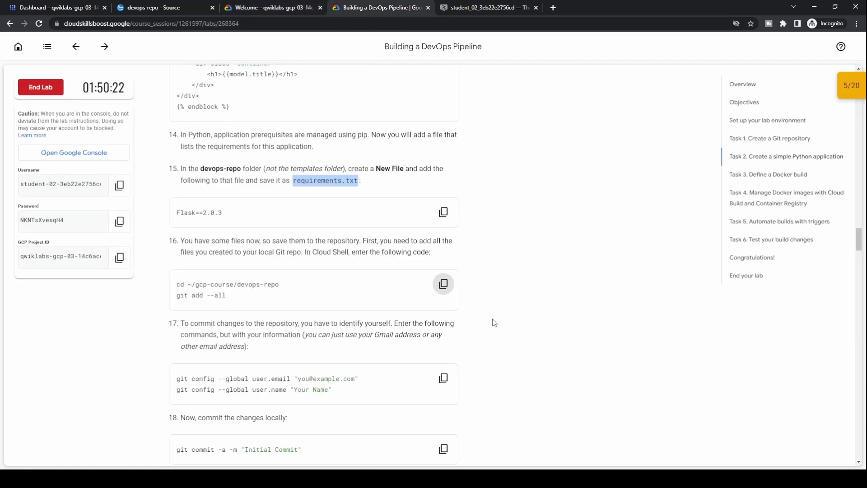
click(443, 289)
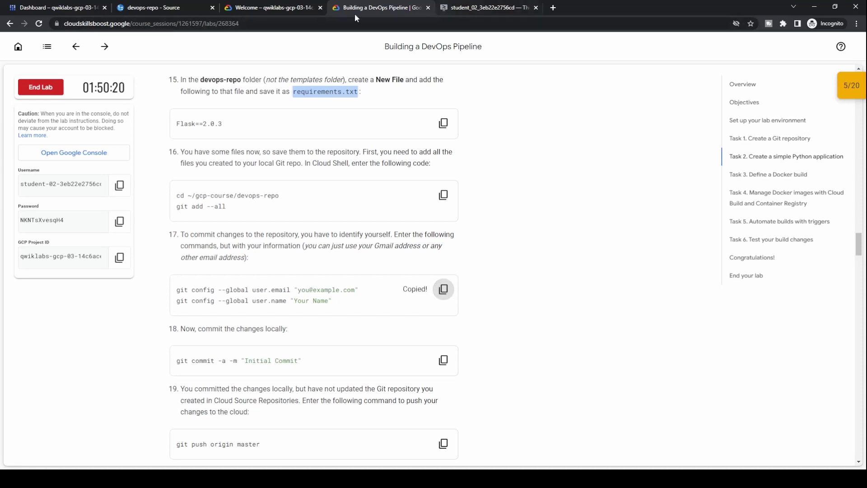
click(288, 9)
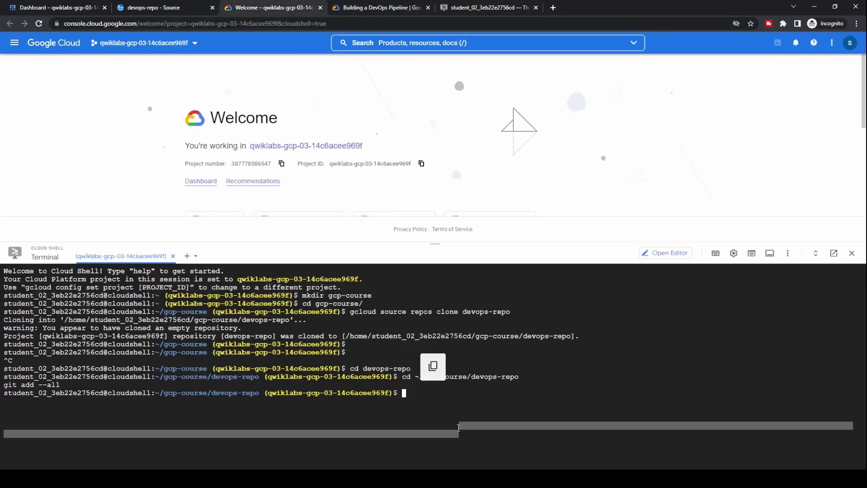
key(Return)
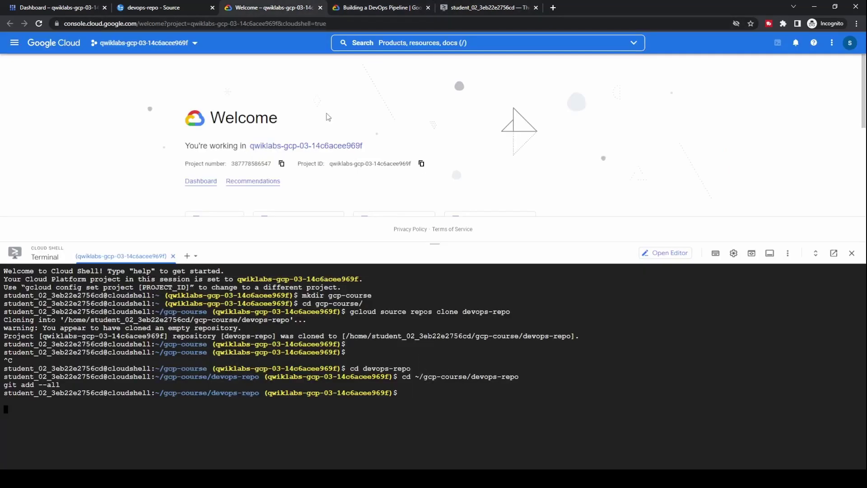
key(ctrl+c)
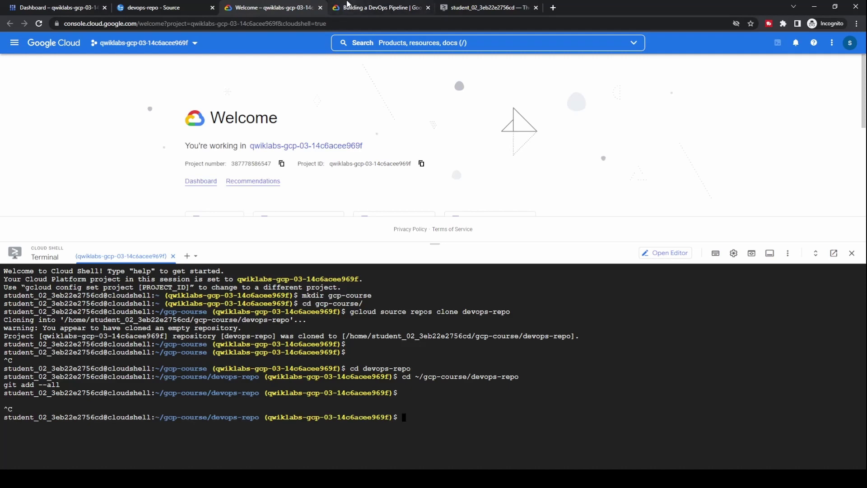
Copy the git config commands from the lab instructions into the Cloud Shell terminal and replace the user.name placeholder with Name
click(360, 10)
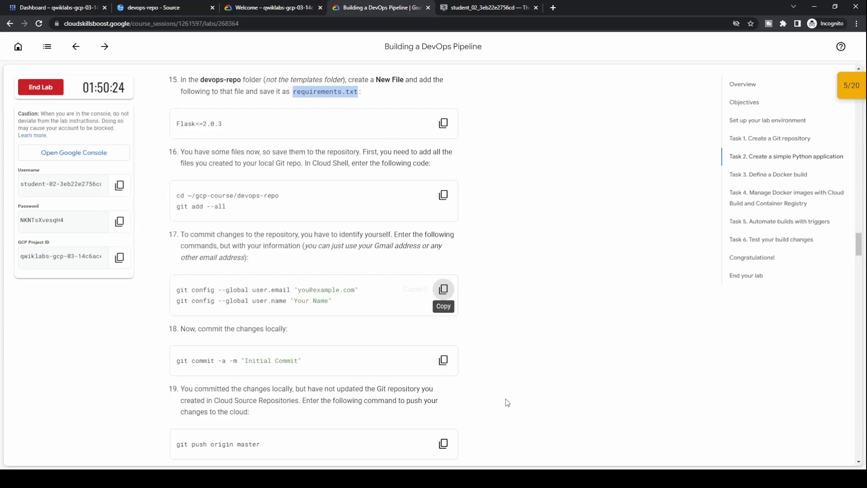
click(443, 289)
click(291, 10)
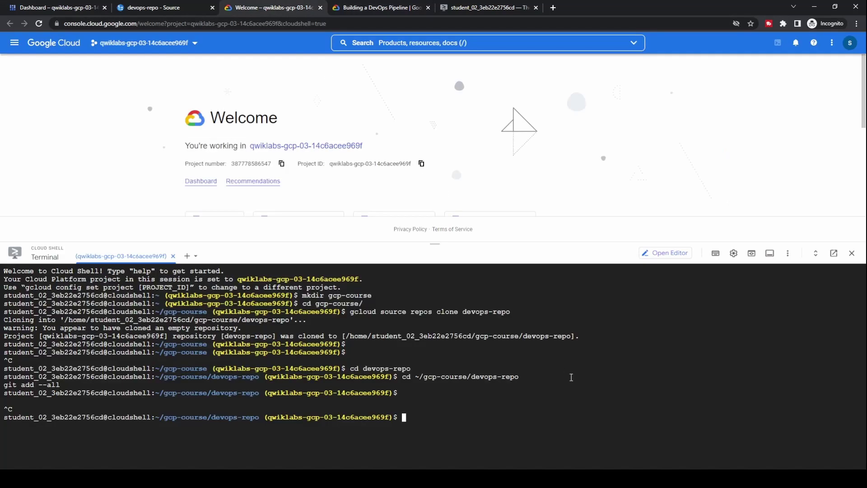
key(ctrl+v)
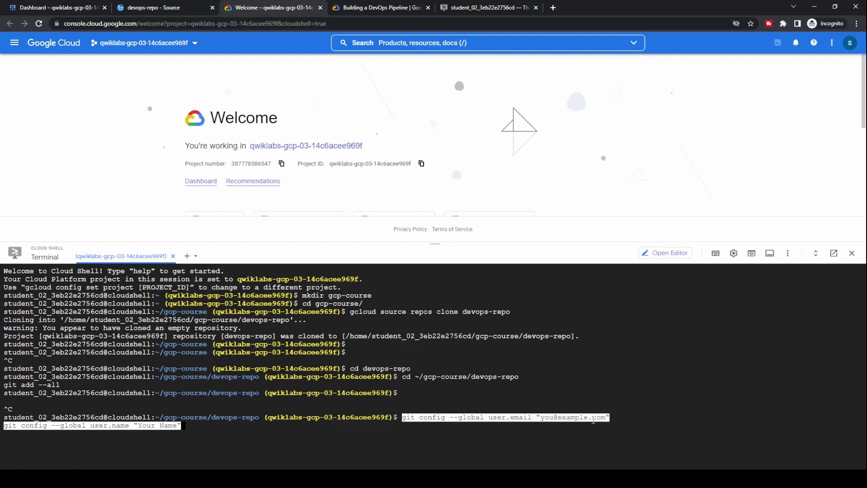
key(Left)
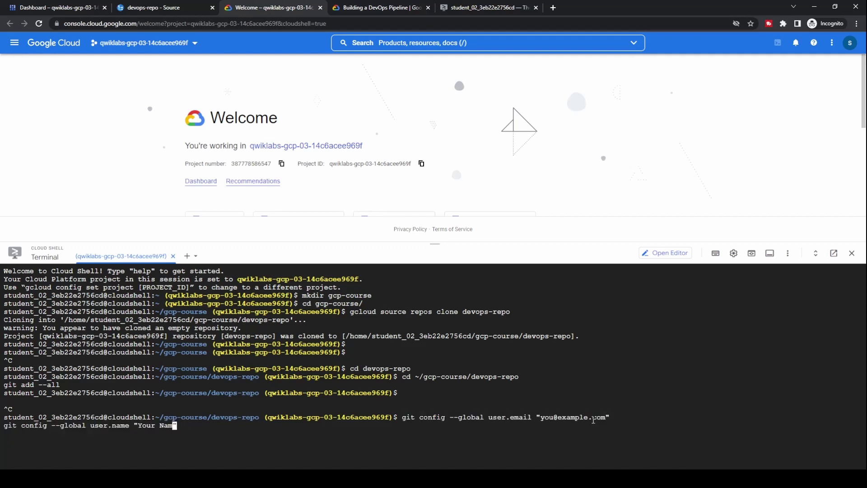
key(BackSpace)
key(BackSpace)
key(BackSpace)
key(BackSpace)
key(BackSpace)
key(BackSpace)
key(BackSpace)
key(BackSpace)
key(BackSpace)
text(Name)
Delete the placeholder e-mail address between the quotes of the user.email value in the git config command
key(Left)
key(Left)
key(Left)
key(Left)
key(Left)
key(Left)
key(Left)
key(Left)
key(Left)
key(Left)
key(Left)
key(Left)
key(Left)
key(Left)
key(Left)
key(Left)
key(Left)
key(Left)
key(Left)
key(Left)
key(Left)
key(Right)
key(Right)
key(Right)
key(Right)
key(Right)
key(Right)
key(Right)
key(Right)
key(Right)
key(Right)
key(Right)
key(Right)
key(BackSpace)
key(BackSpace)
key(BackSpace)
key(BackSpace)
key(BackSpace)
key(BackSpace)
key(BackSpace)
key(BackSpace)
key(BackSpace)
key(BackSpace)
key(BackSpace)
key(BackSpace)
key(BackSpace)
key(BackSpace)
key(BackSpace)
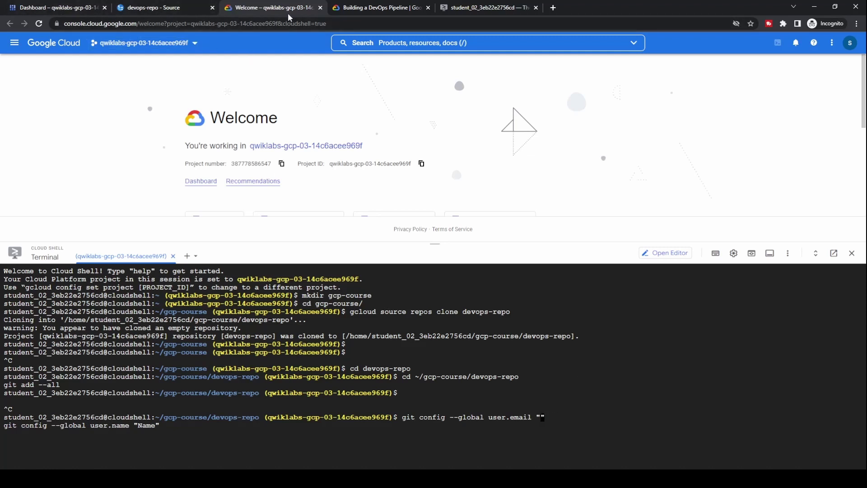
Copy the lab account's username from the lab page, insert it as the user.email value and run the git config commands
click(382, 8)
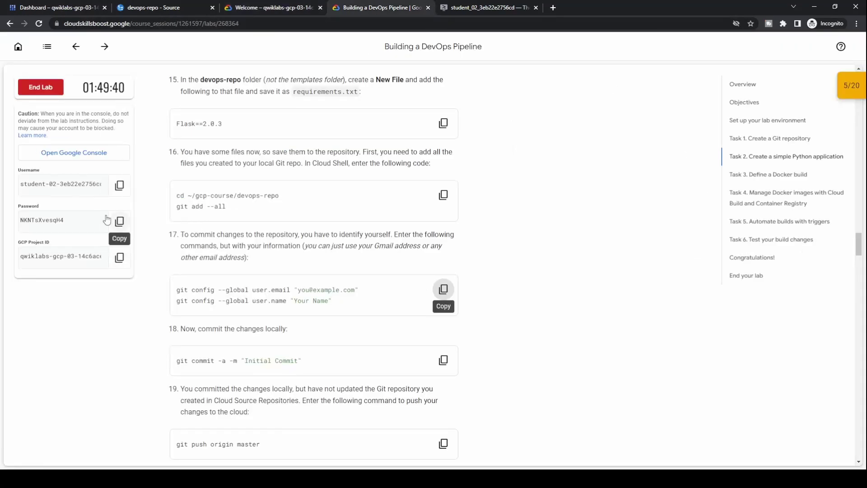
click(119, 185)
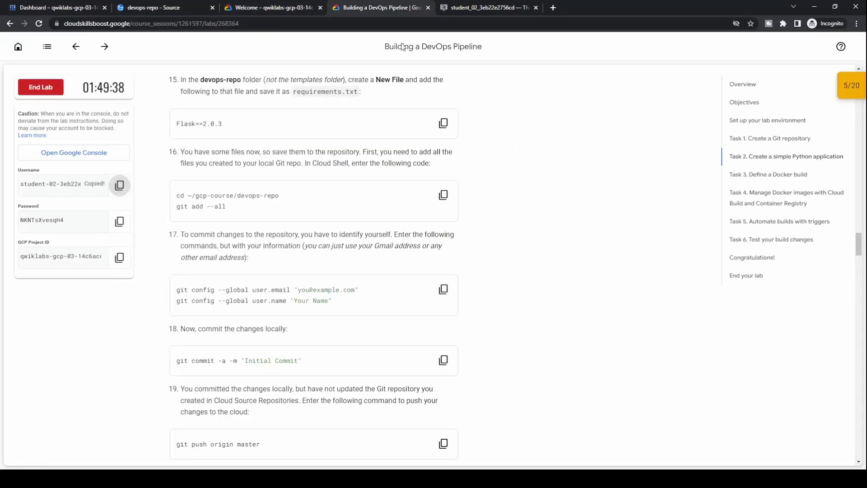
click(316, 8)
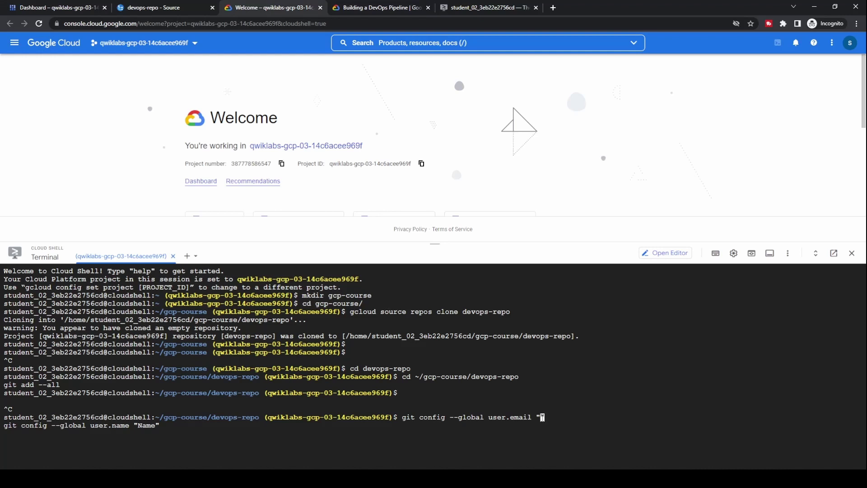
key(ctrl+v)
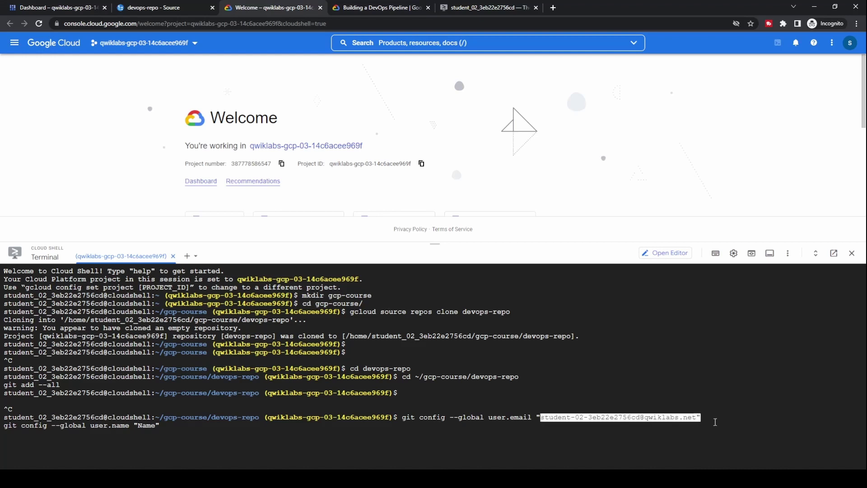
key(Return)
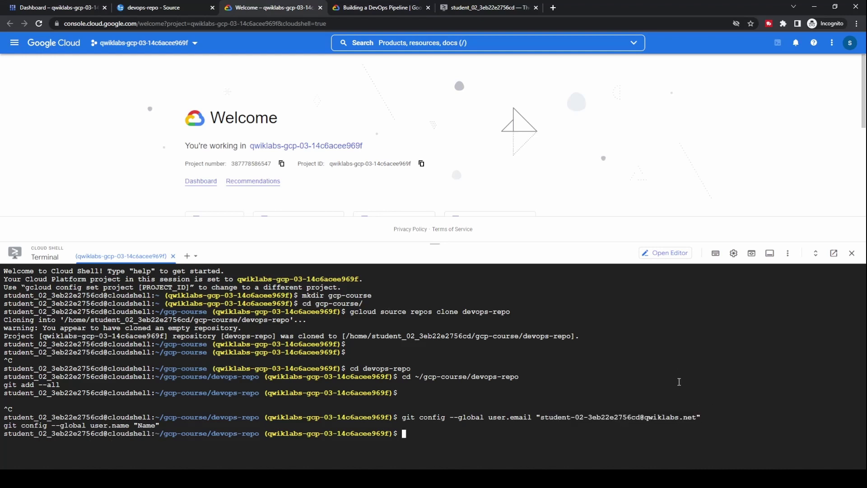
Copy git commit -a -m "Initial Commit" from the lab instructions and run it in the Cloud Shell terminal
click(399, 9)
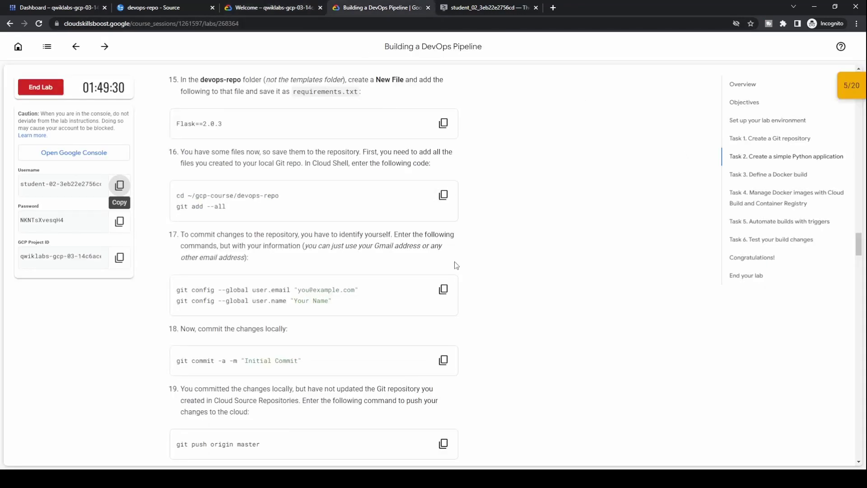
scroll(478, 308, down, 2)
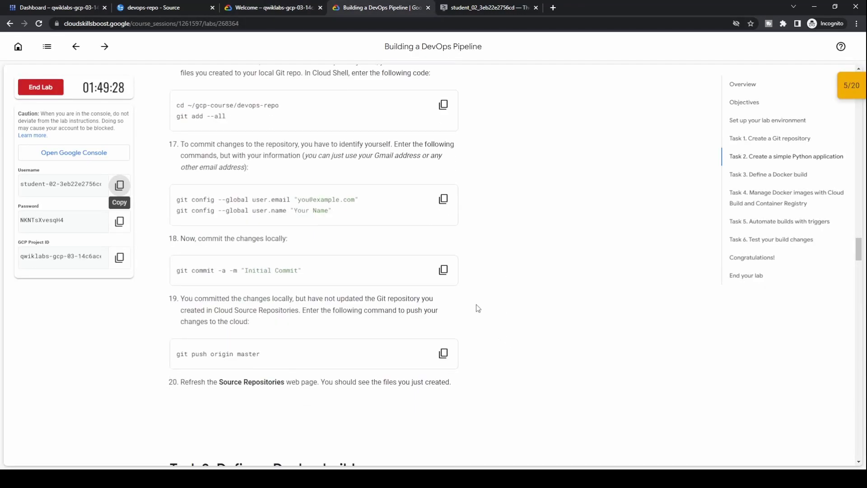
click(444, 269)
click(307, 7)
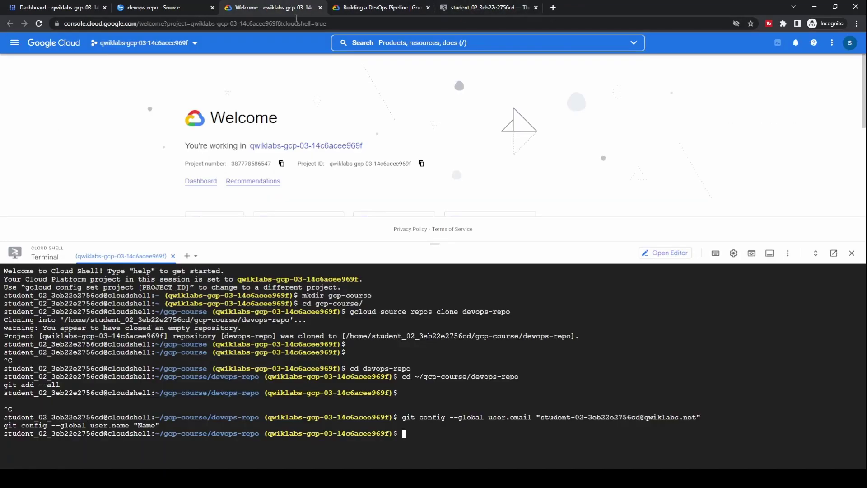
key(ctrl+v)
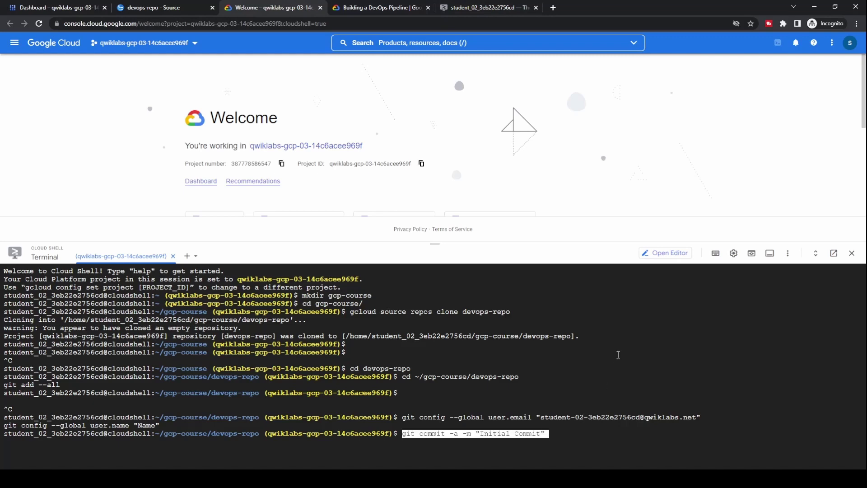
key(Return)
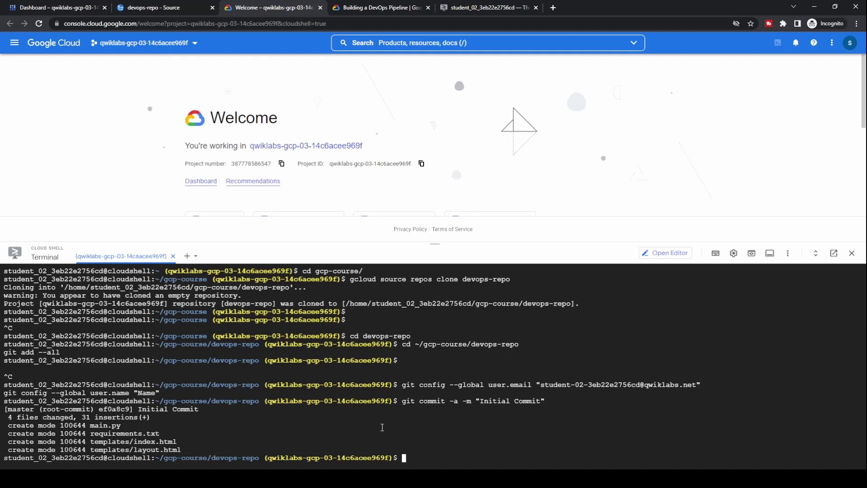
Copy git push origin master from the lab instructions and run it in the Cloud Shell terminal
click(381, 10)
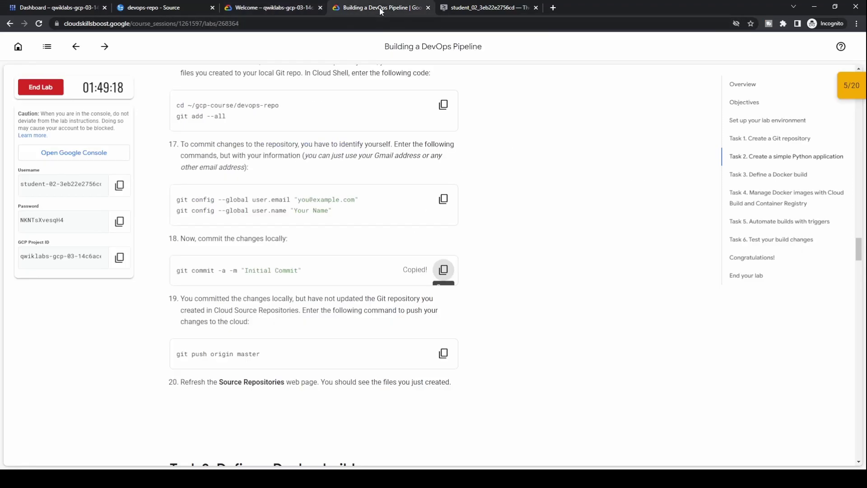
click(443, 353)
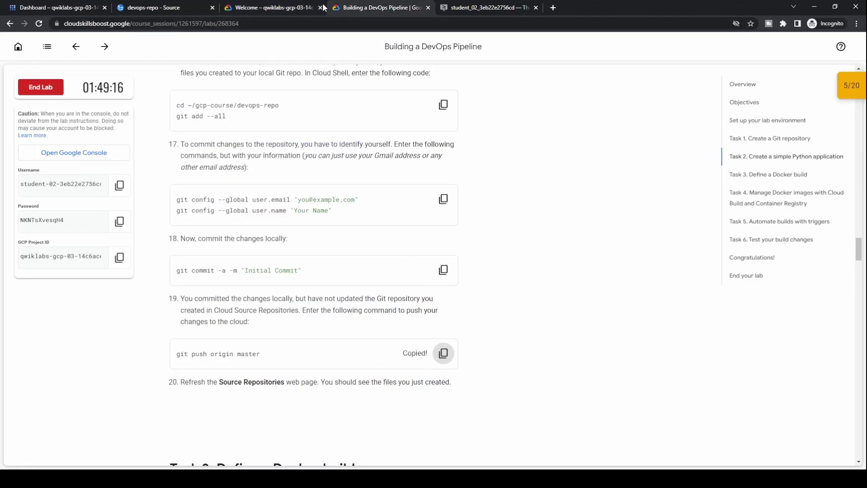
click(294, 8)
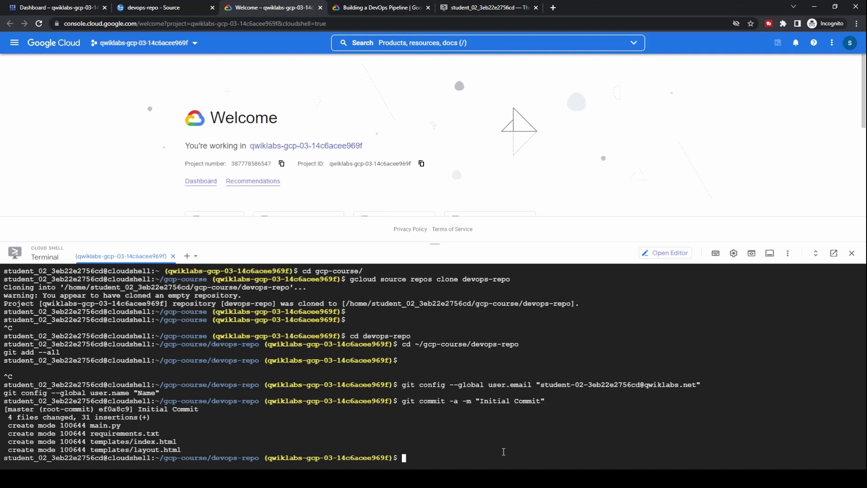
key(ctrl+v)
key(Return)
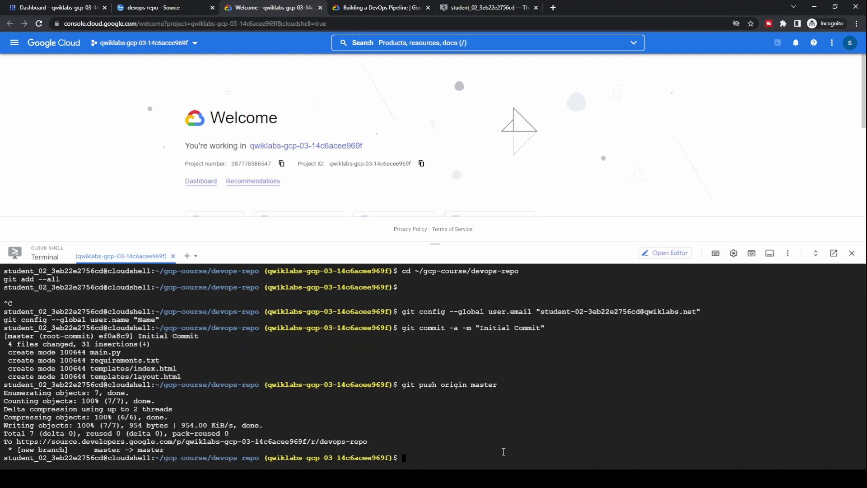
Check the lab's Source Repositories instruction and authorize the pending Cloud Shell credentials request on the Google Cloud dashboard
click(368, 8)
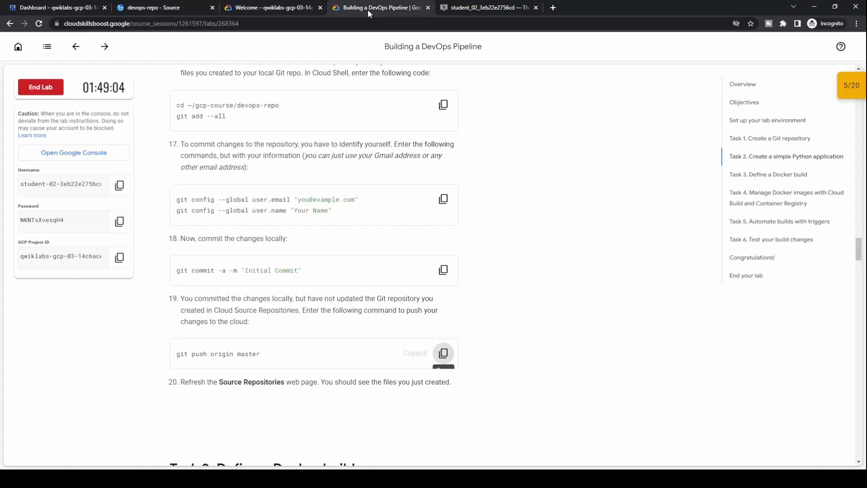
scroll(547, 294, down, 4)
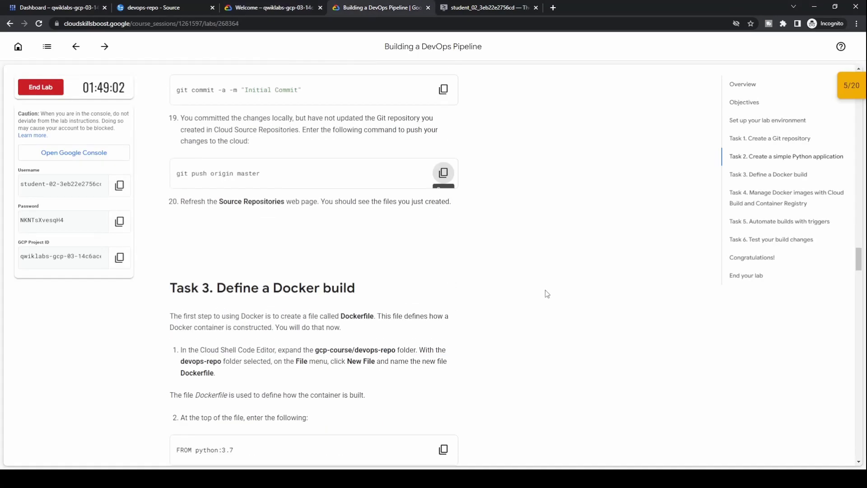
click(496, 8)
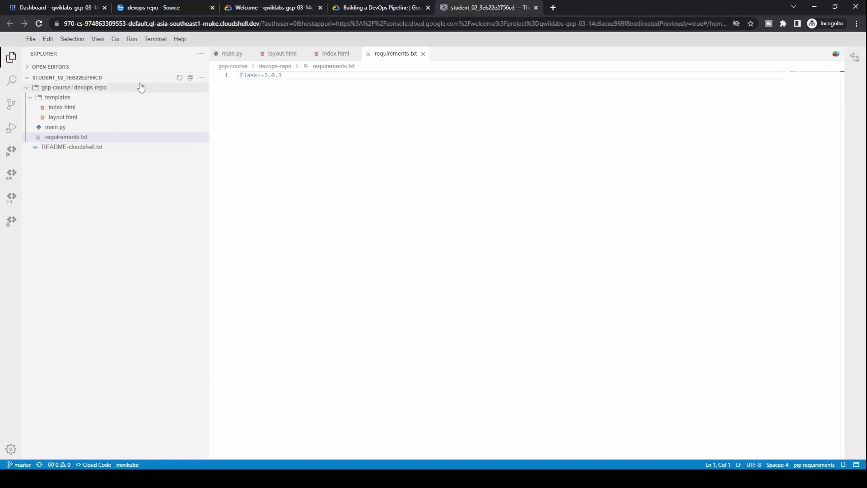
click(179, 80)
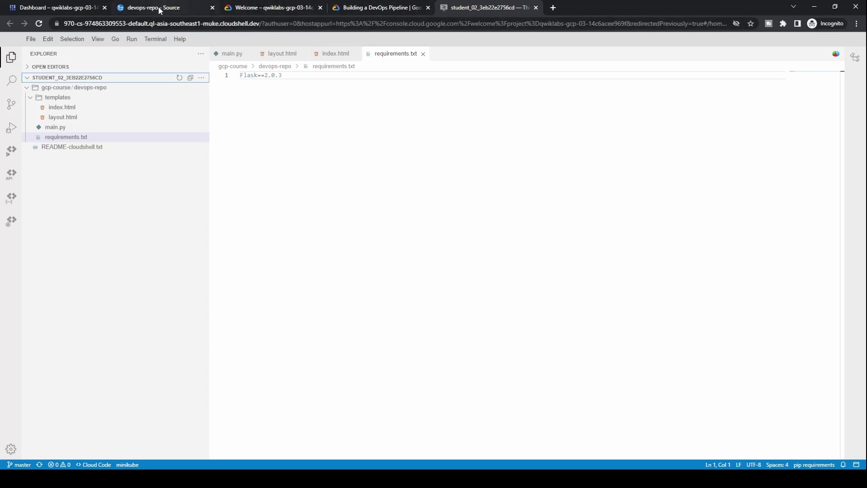
click(71, 9)
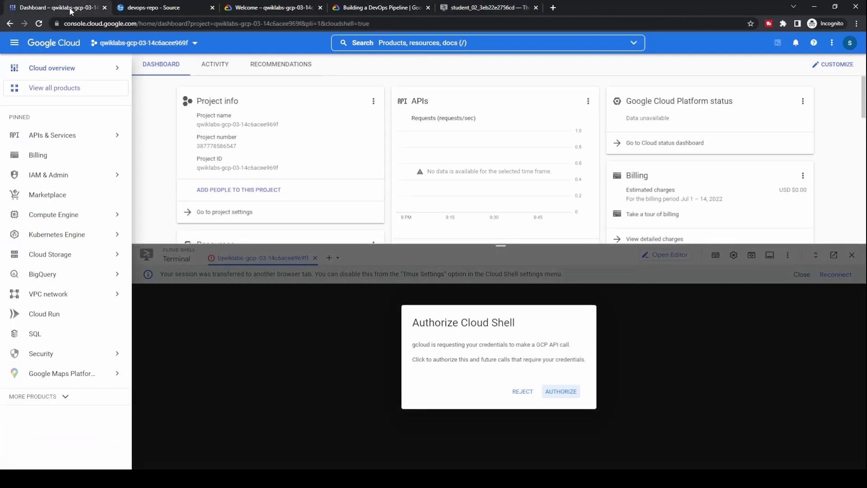
click(568, 396)
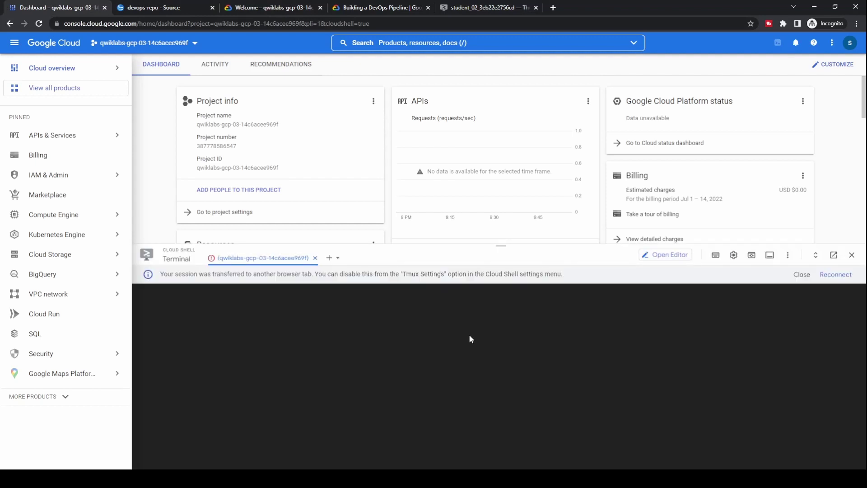
Refresh the devops-repo page in Cloud Source Repositories and expand the templates folder to check the pushed files
click(168, 8)
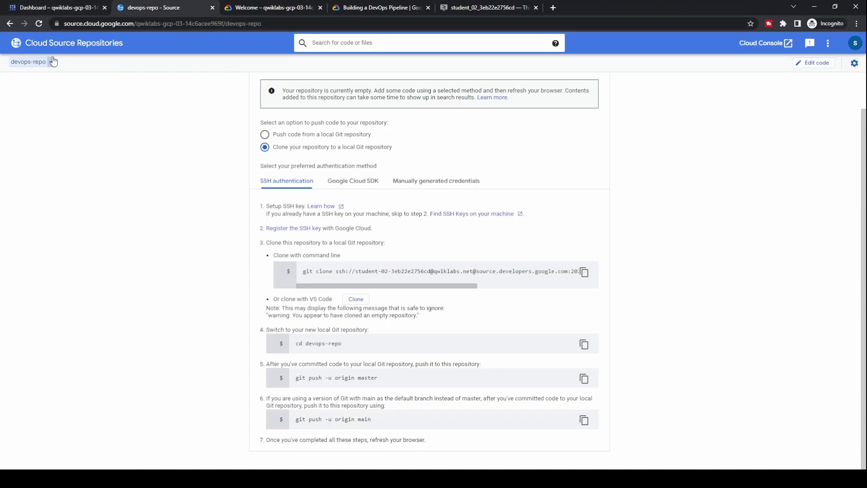
click(39, 24)
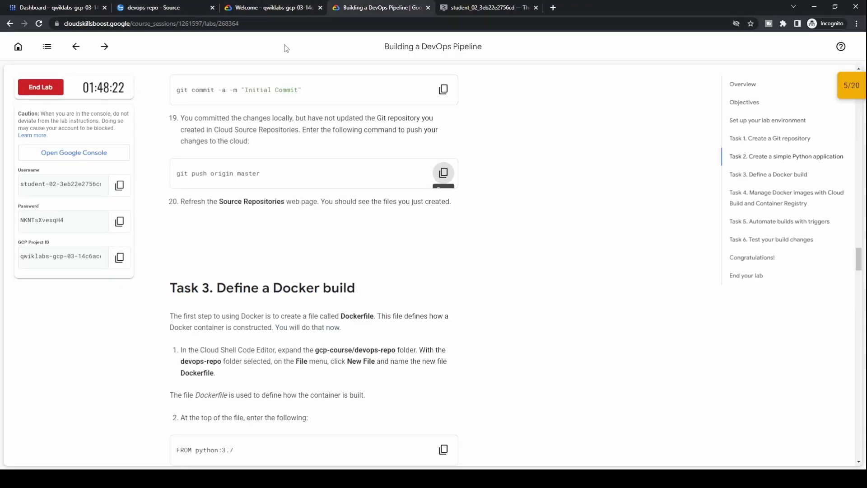
click(165, 10)
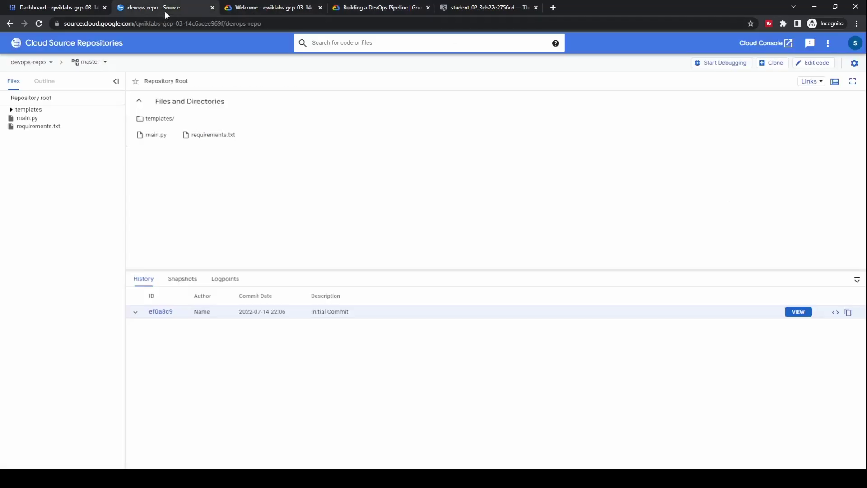
click(12, 110)
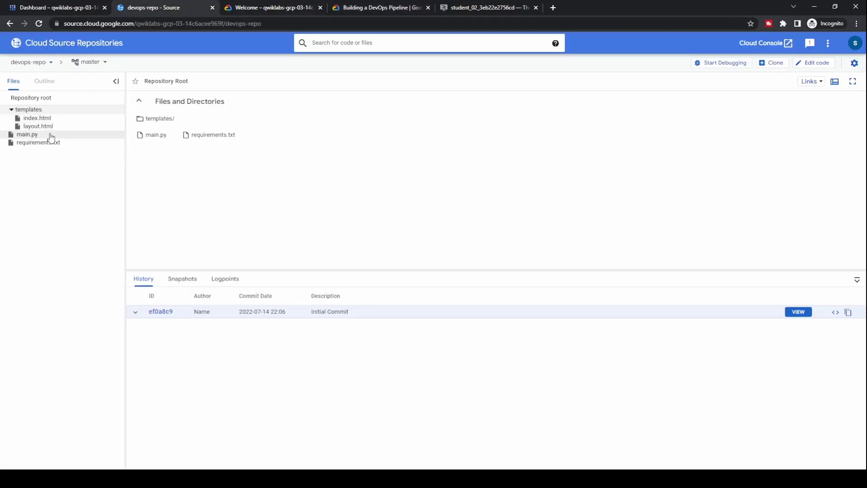
Read the start of Task 3 in the lab and create a new file with the devops-repo folder selected in the Cloud Shell Editor
click(368, 9)
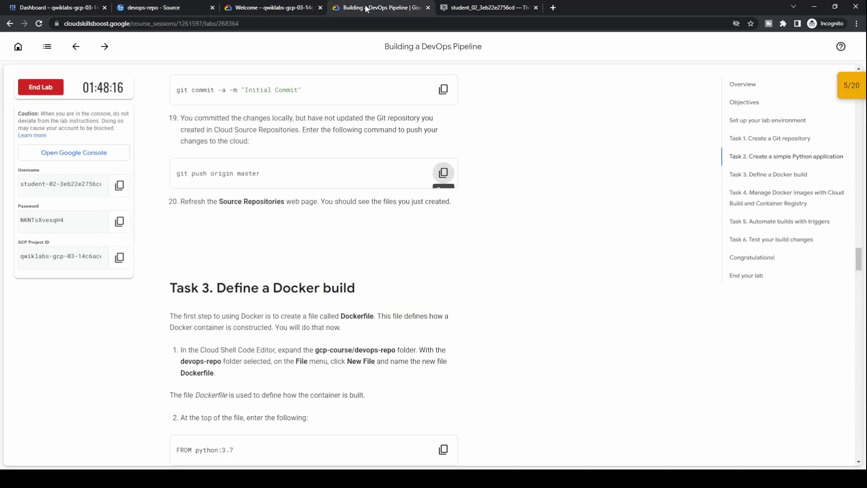
scroll(380, 258, down, 4)
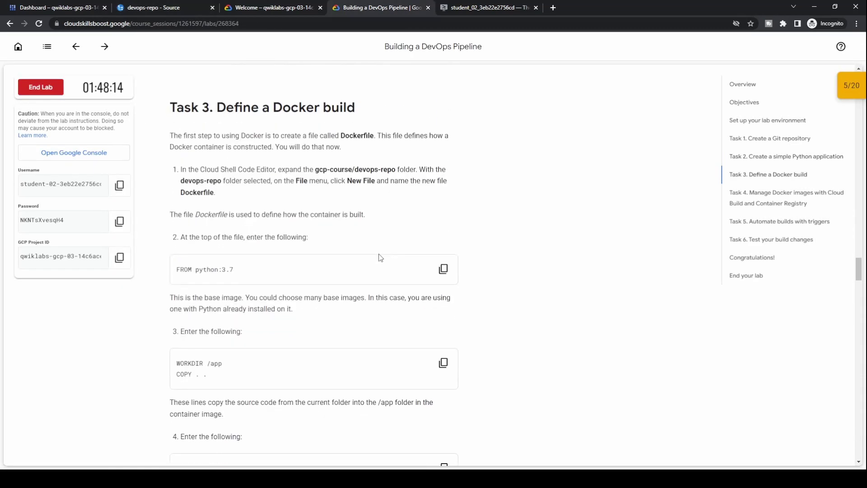
scroll(380, 258, down, 1)
scroll(379, 254, up, 1)
double_click(207, 212)
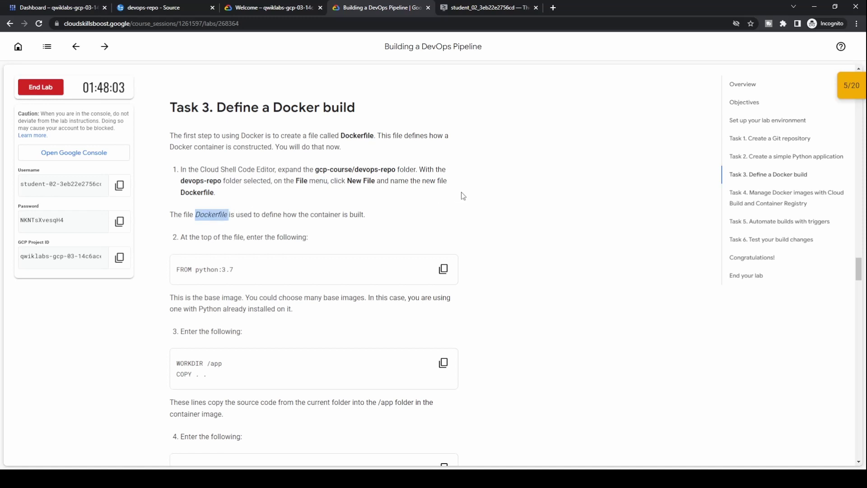
click(498, 7)
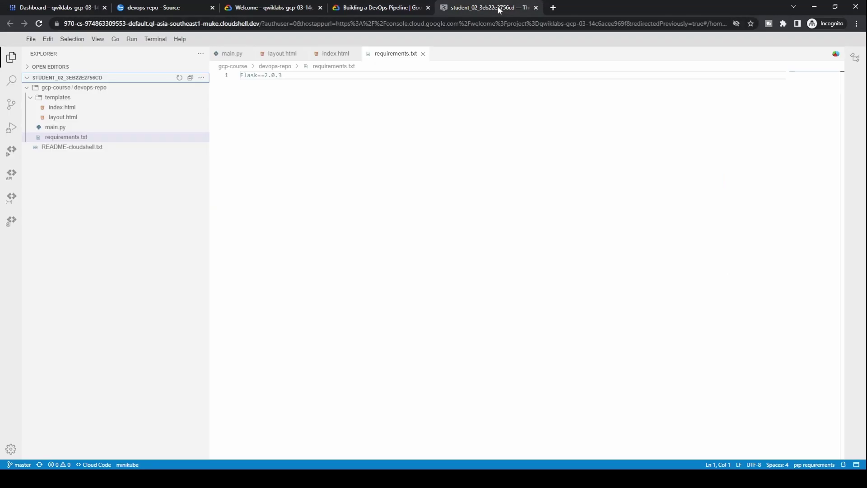
click(95, 88)
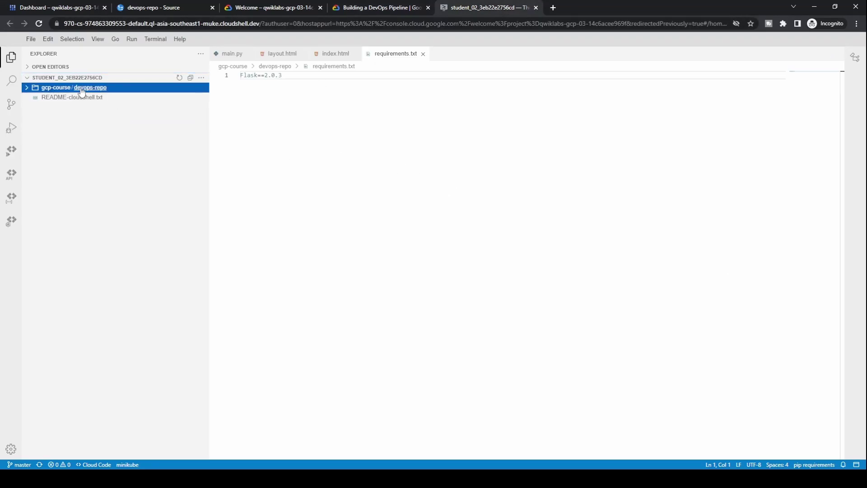
click(30, 39)
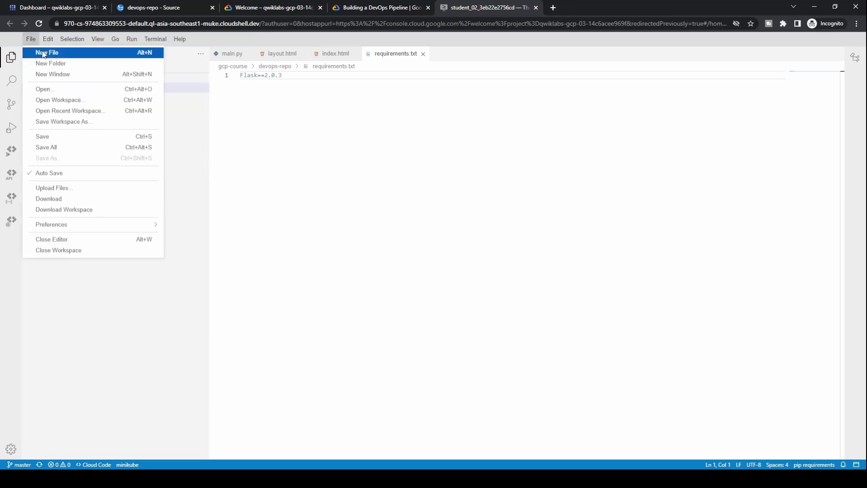
click(43, 51)
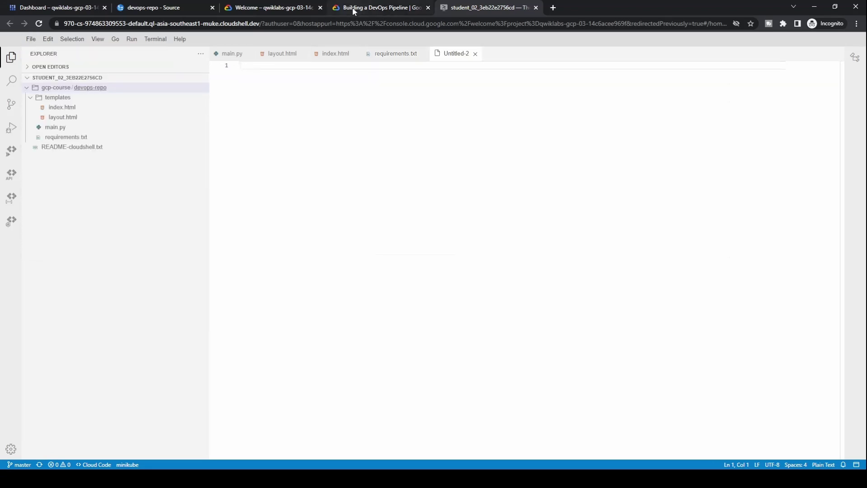
Copy the completed Dockerfile code from step 6 of Task 3 into the new untitled file
click(353, 7)
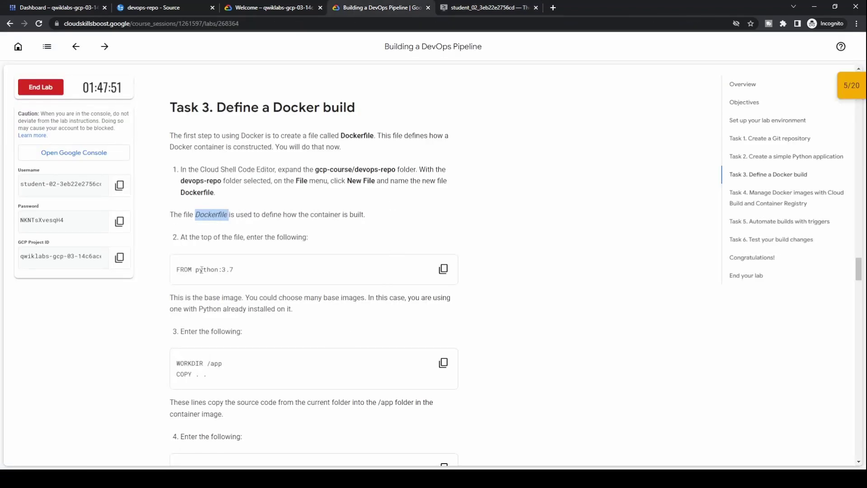
scroll(316, 413, down, 3)
scroll(253, 372, down, 6)
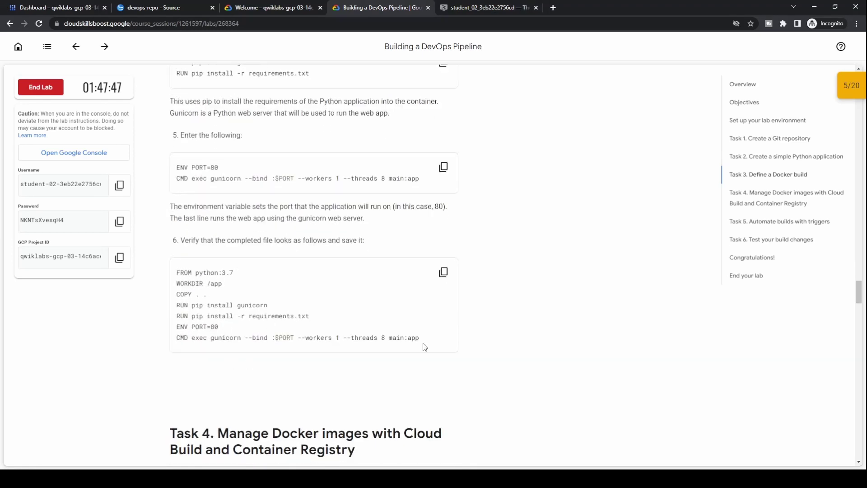
click(444, 272)
click(481, 9)
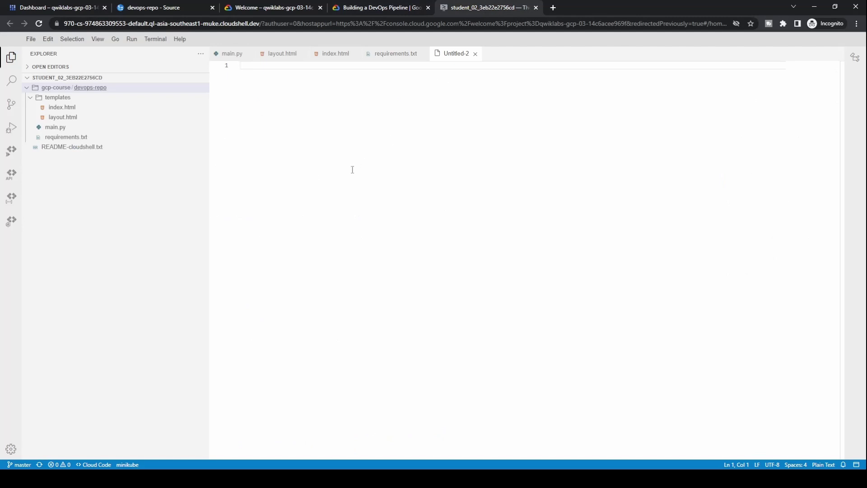
key(ctrl+v)
Check the required file name in the lab and save the untitled file as Dockerfile in the devops-repo folder
click(366, 7)
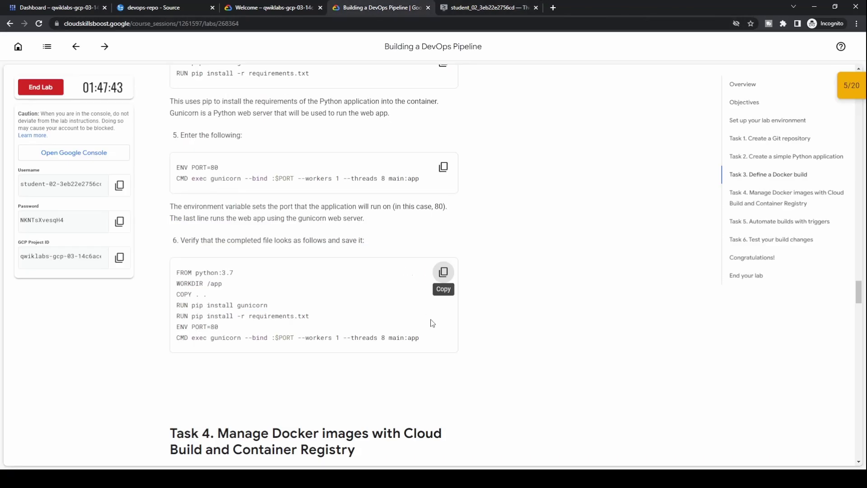
scroll(429, 323, up, 10)
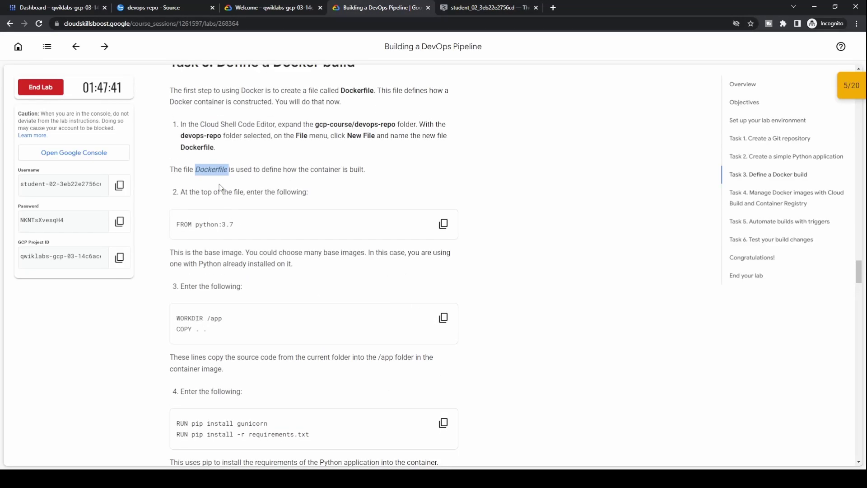
click(217, 170)
double_click(218, 169)
click(486, 8)
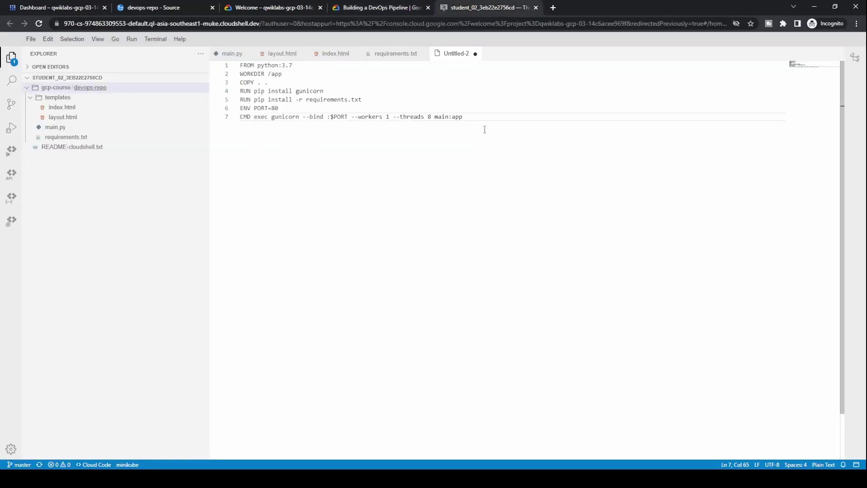
key(ctrl+s)
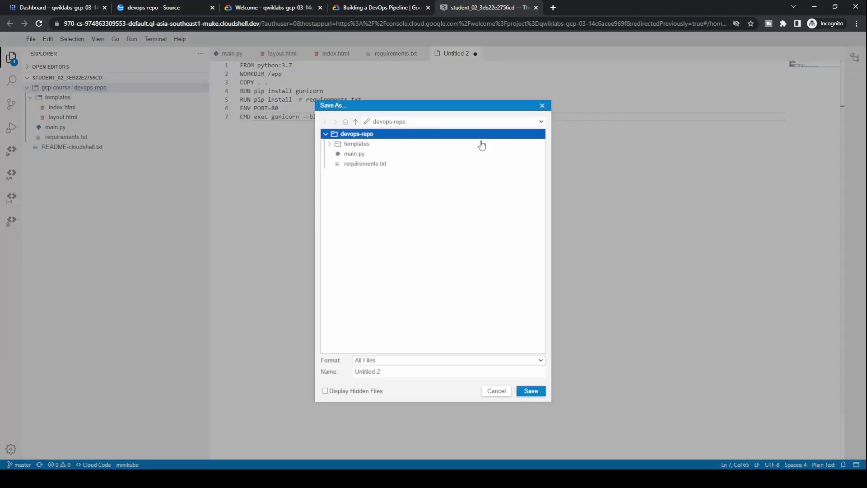
click(409, 373)
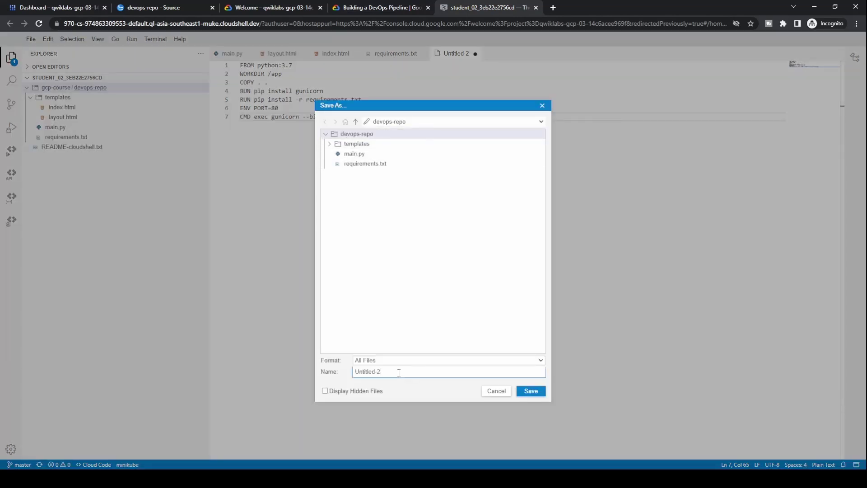
key(ctrl+a)
text(Dockerfile)
click(370, 135)
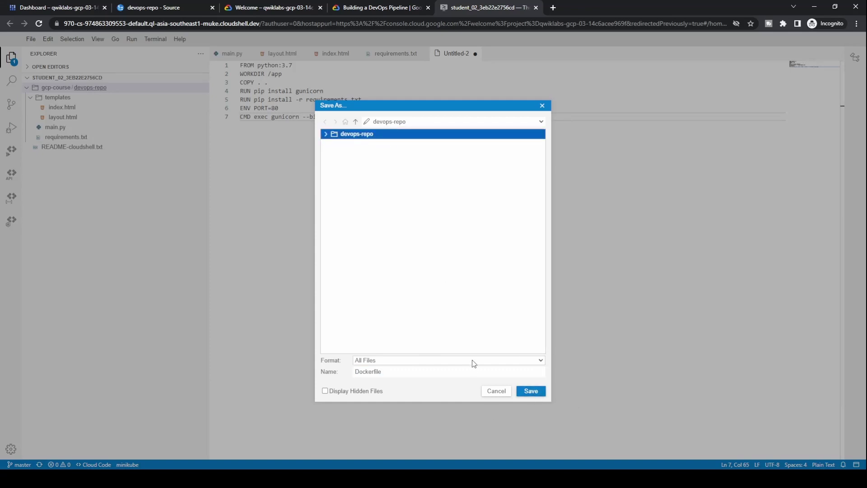
click(526, 391)
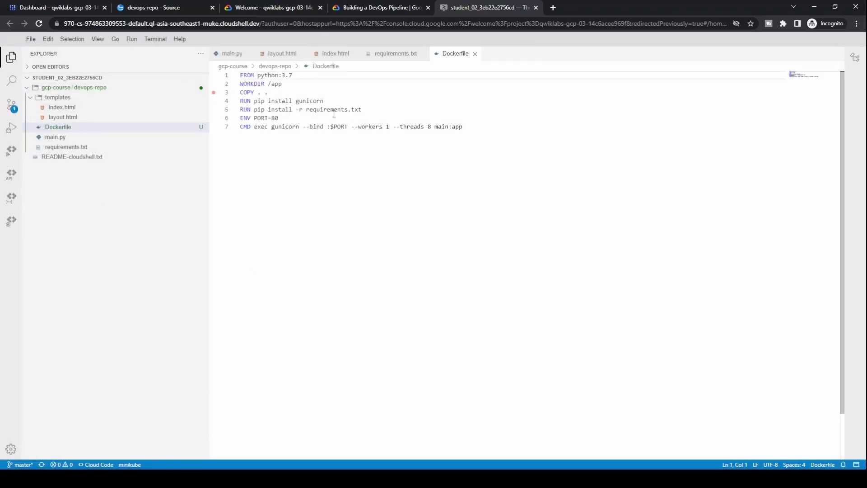
Read the start of Task 4 in the lab and run its cd ~/gcp-course/devops-repo command in the Cloud Shell terminal
click(385, 9)
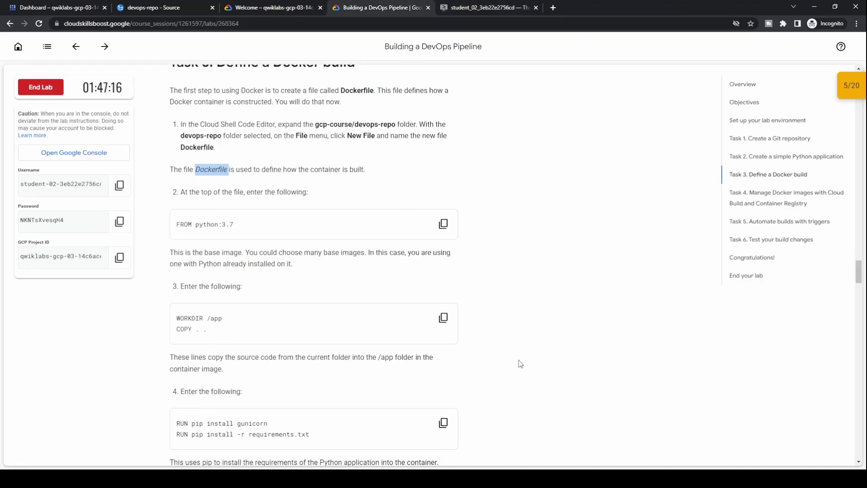
scroll(520, 364, down, 9)
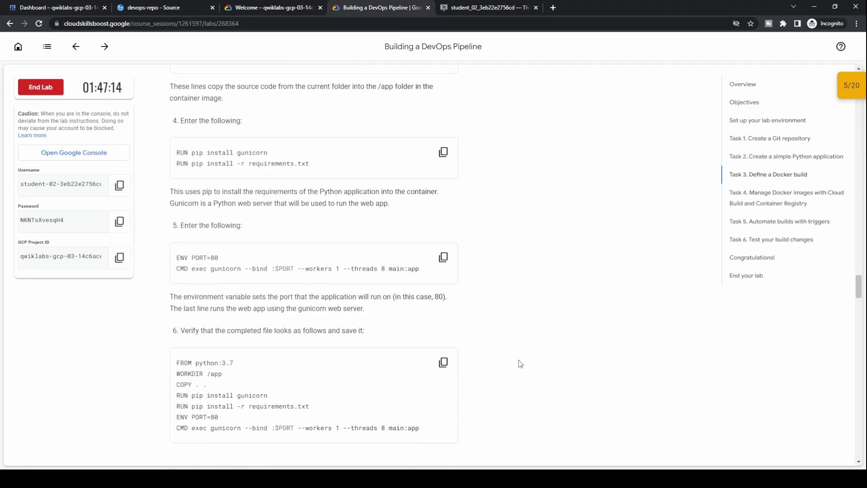
scroll(520, 363, down, 5)
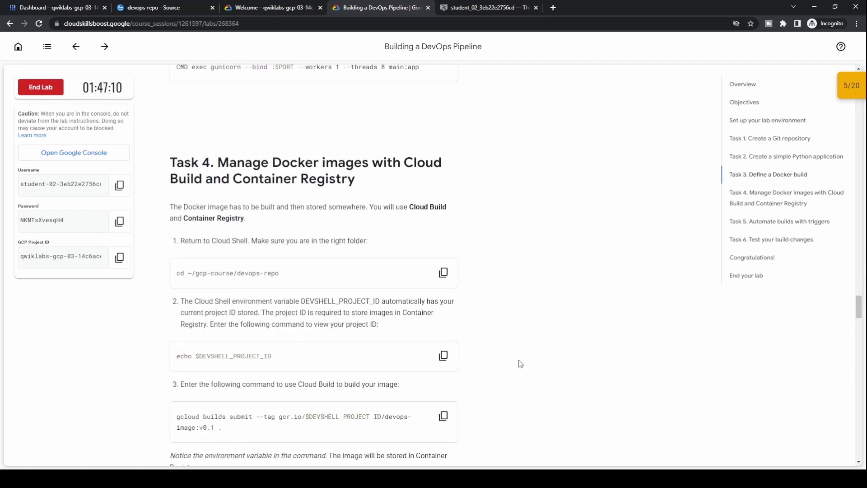
scroll(521, 364, down, 1)
scroll(520, 364, down, 1)
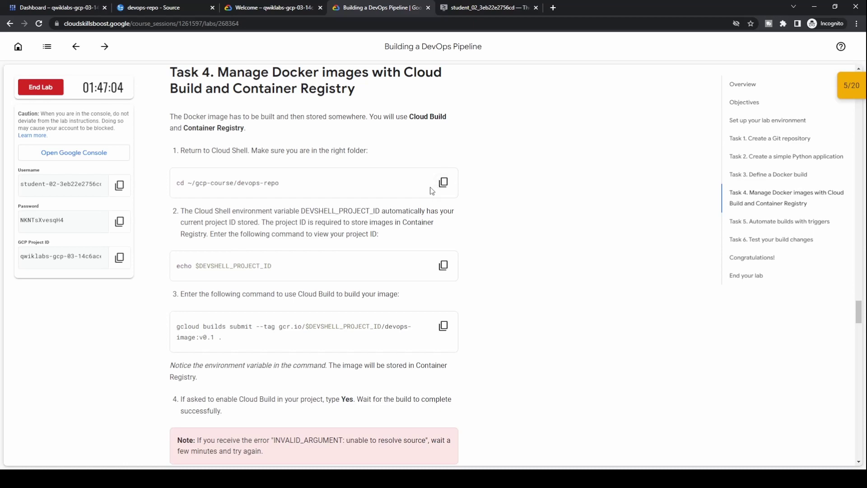
click(443, 182)
click(266, 8)
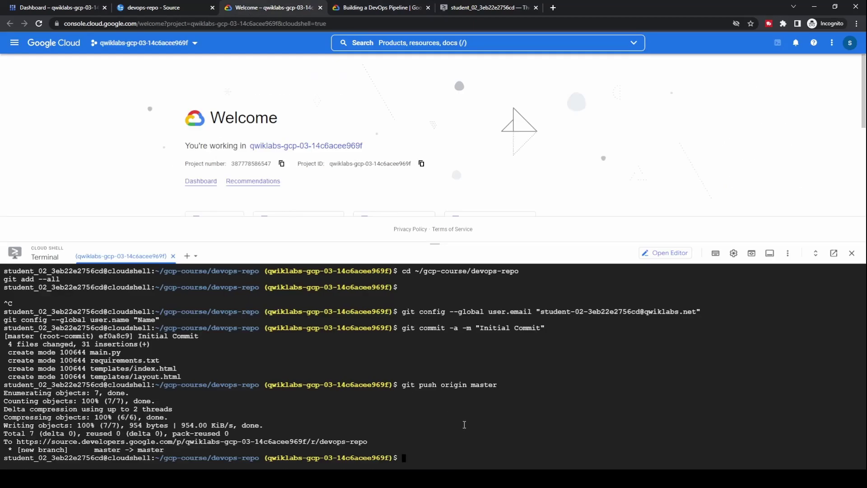
drag(439, 238, 435, 125)
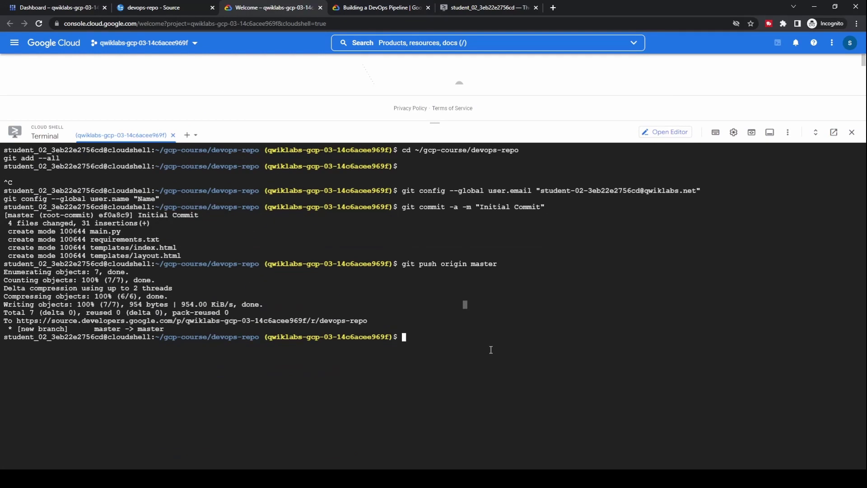
key(ctrl+v)
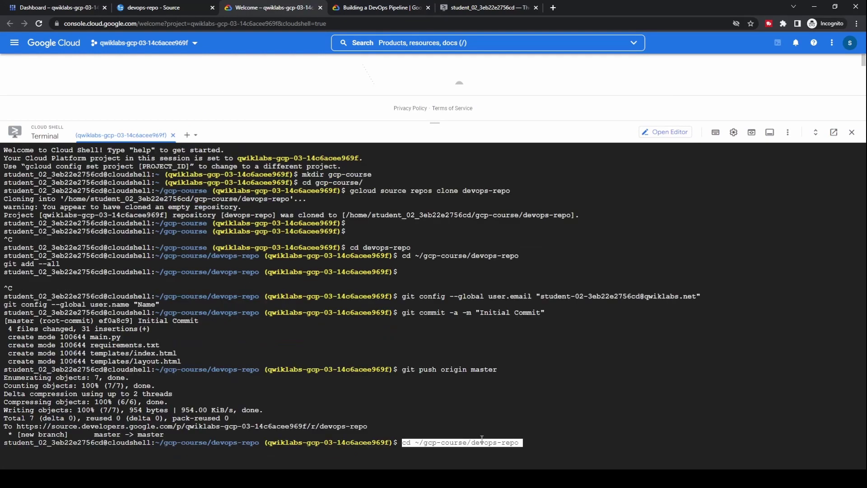
key(Return)
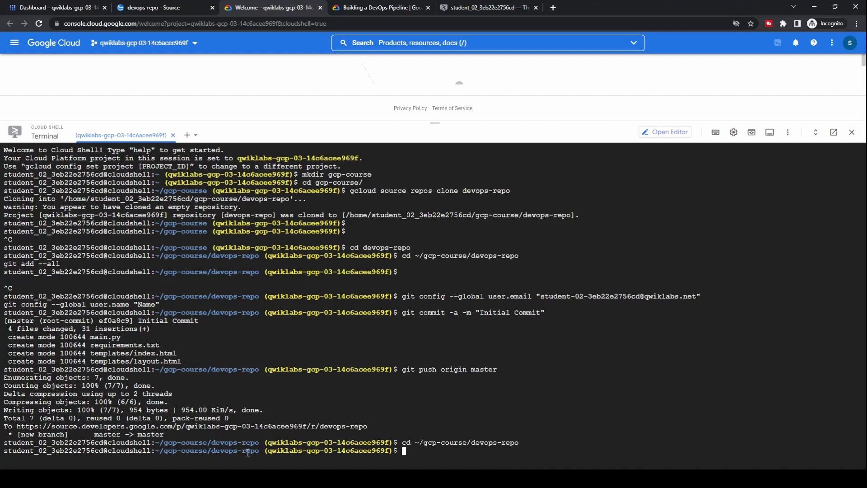
Copy the echo $DEVSHELL_PROJECT_ID command from step 2 of Task 4 and run it in Cloud Shell
click(354, 8)
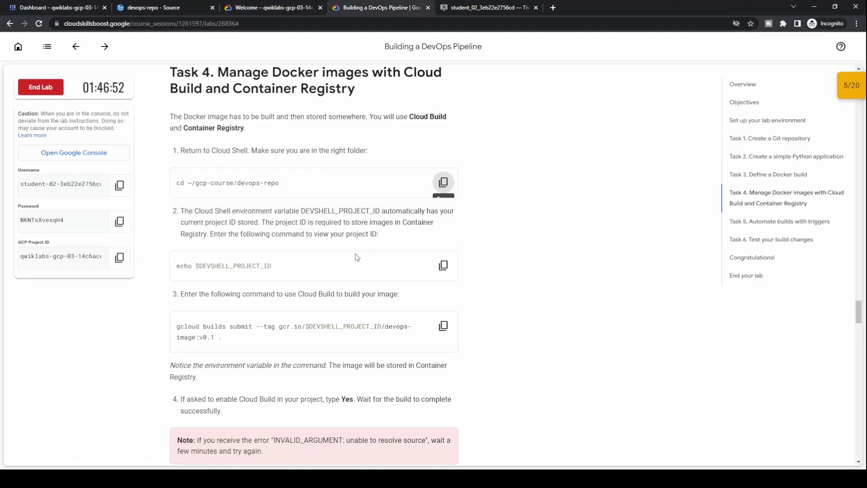
scroll(361, 253, down, 1)
click(444, 223)
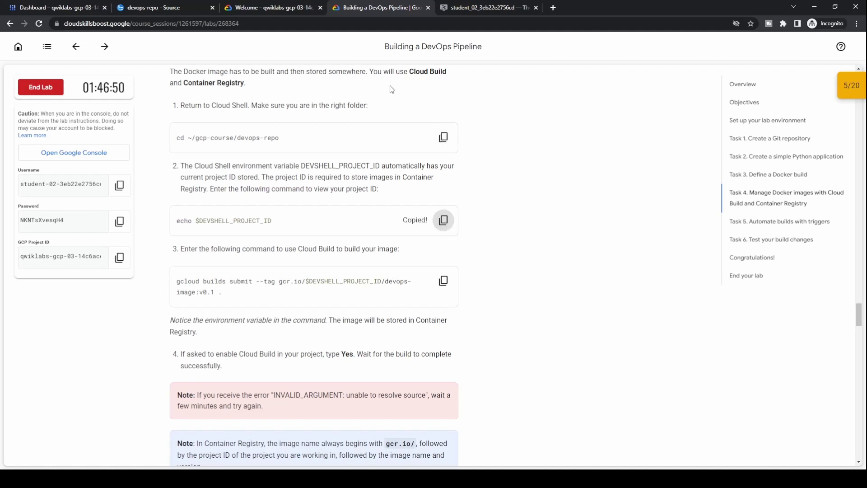
click(288, 7)
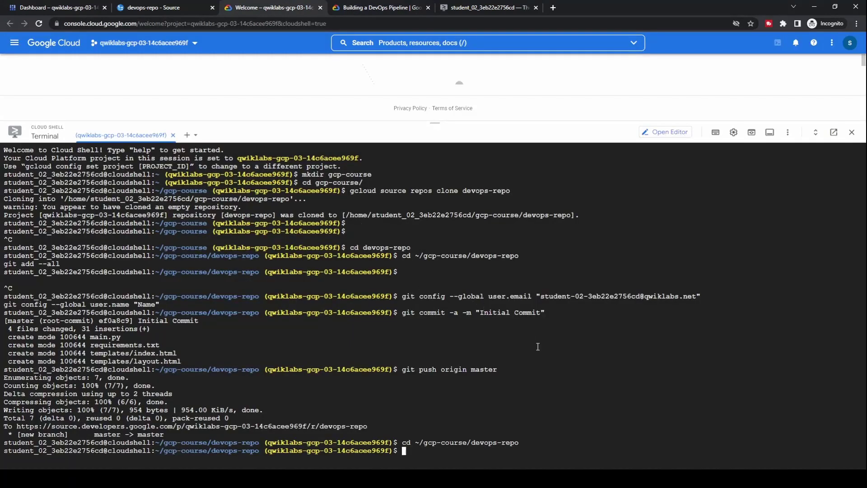
key(ctrl+v)
key(Return)
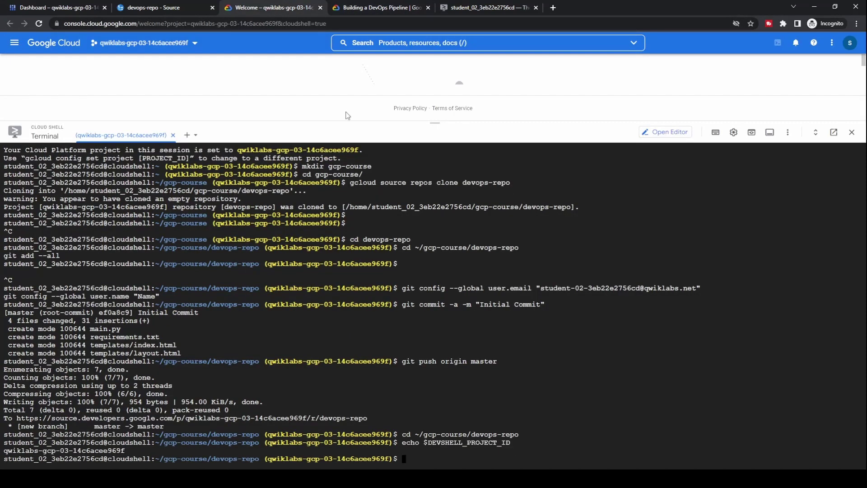
Build the image in Cloud Shell with the lab's command gcloud builds submit --tag gcr.io/$DEVSHELL_PROJECT_ID/devops-image:v0.1
click(382, 8)
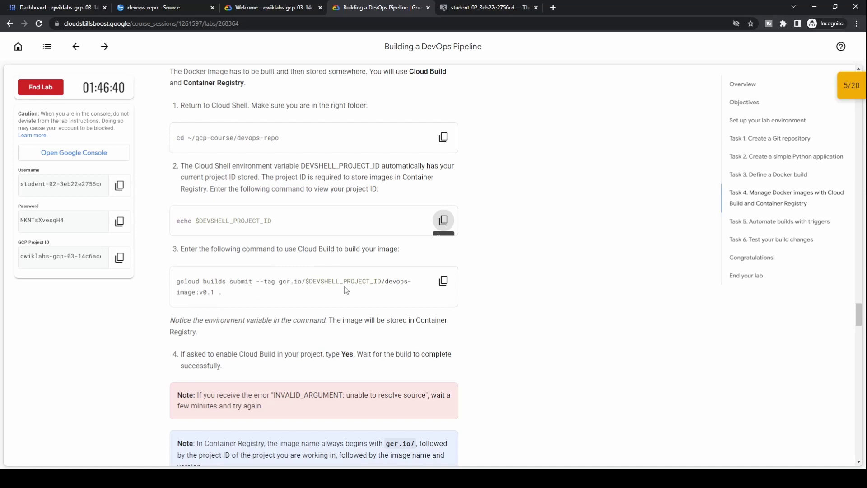
click(445, 282)
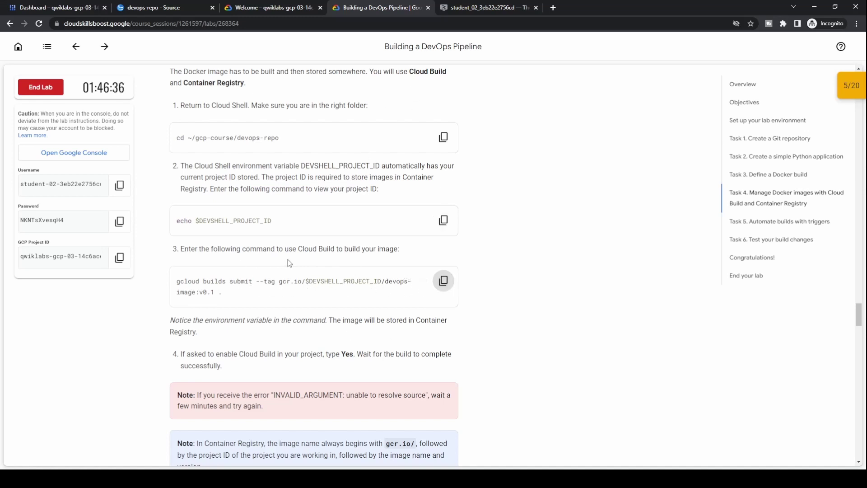
click(486, 7)
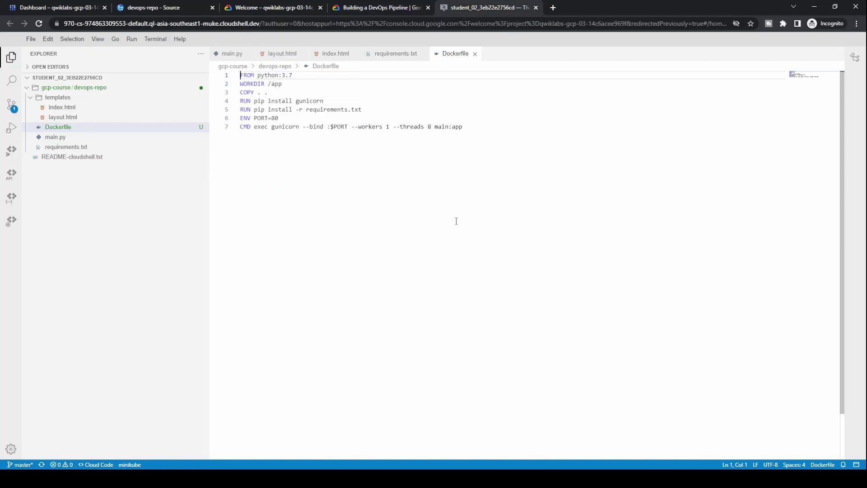
click(262, 9)
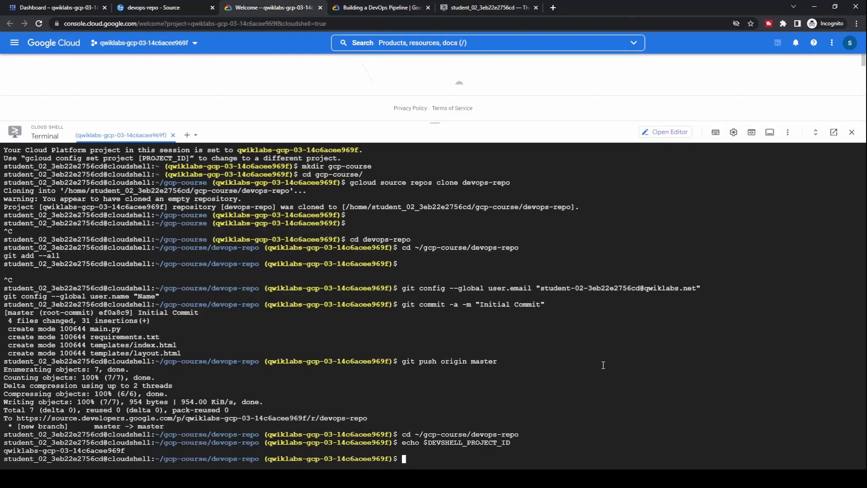
key(ctrl+v)
key(Return)
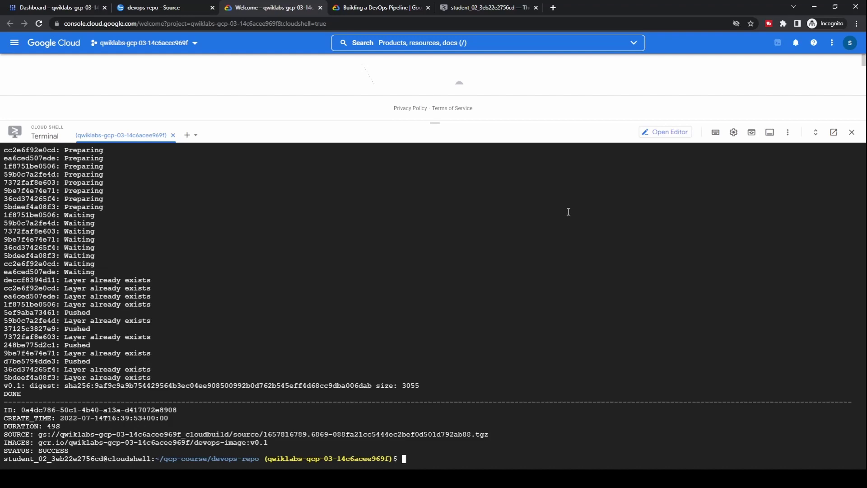
Read the next Task 4 steps in the lab, search the Cloud console for Container Registry and open it in a new tab
click(386, 8)
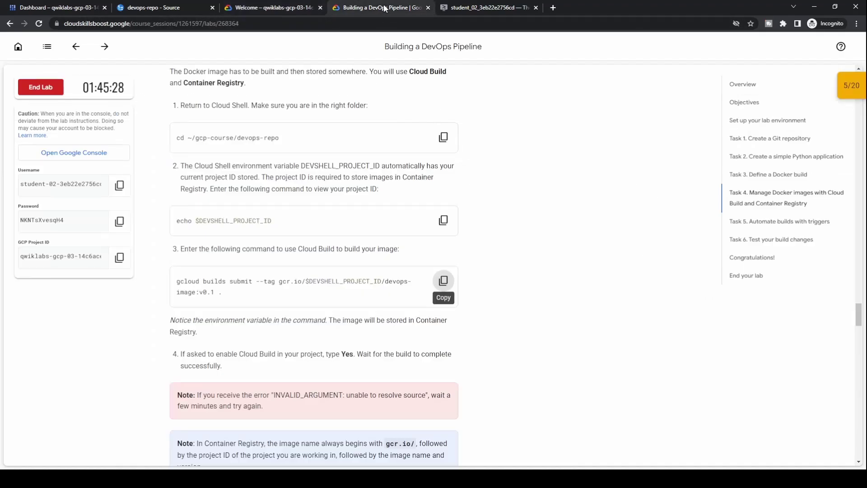
scroll(488, 261, down, 3)
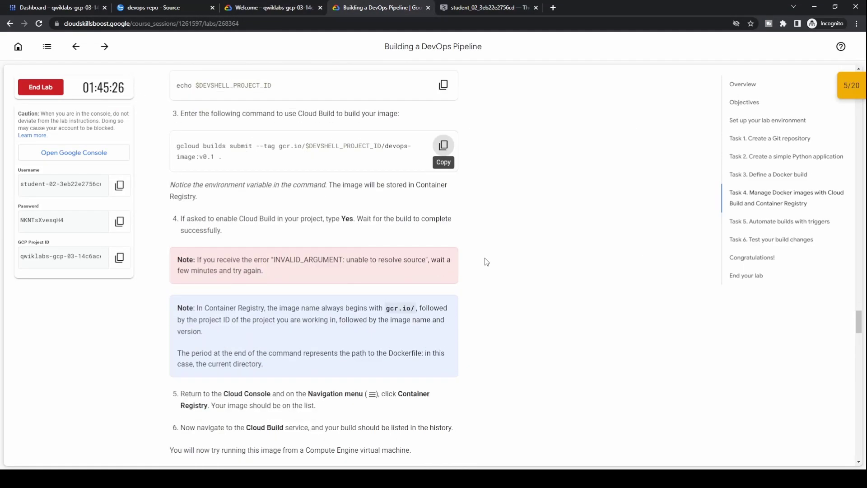
scroll(488, 263, down, 2)
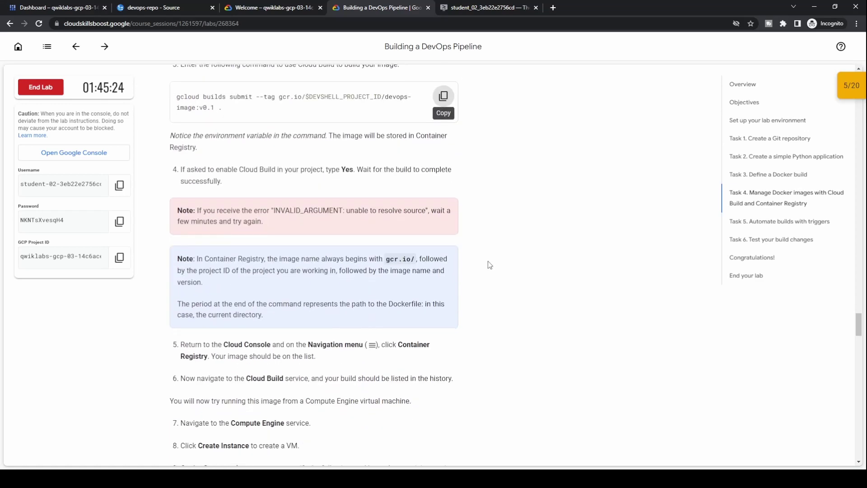
scroll(490, 267, down, 3)
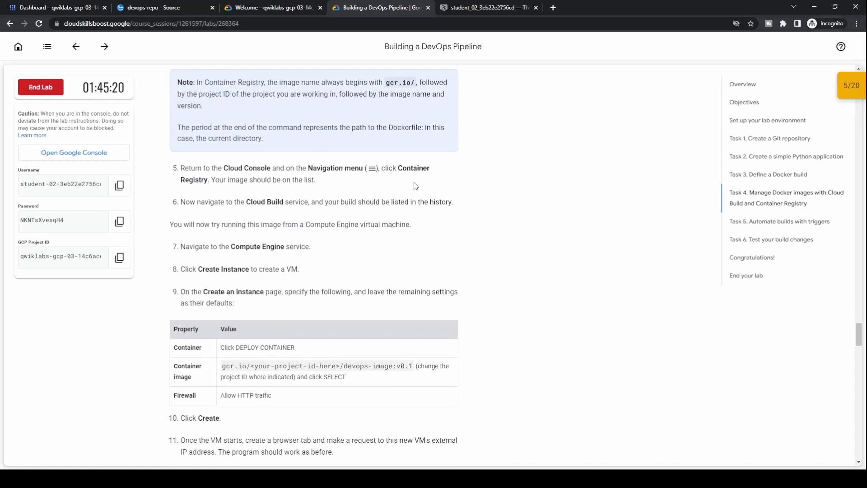
drag(398, 168, 208, 180)
key(ctrl+c)
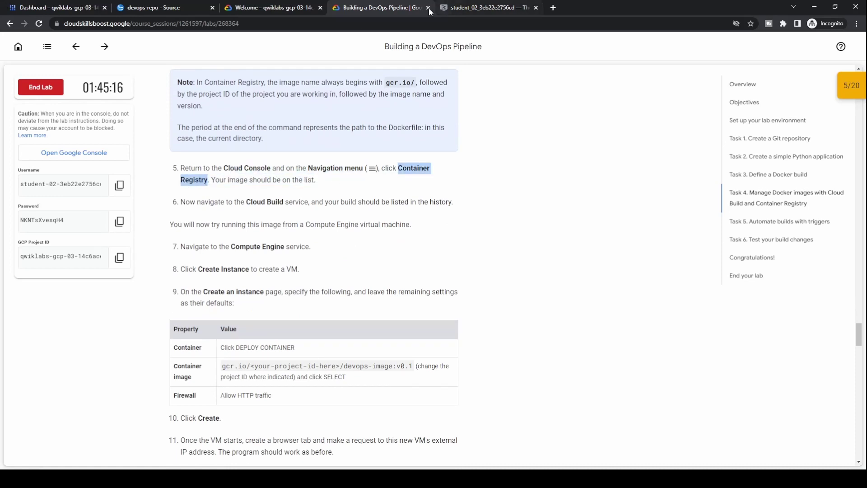
click(71, 10)
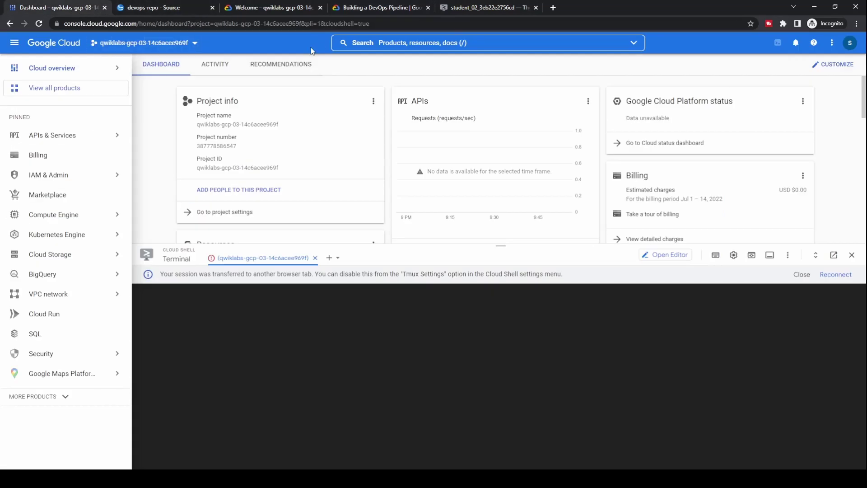
click(437, 45)
key(ctrl+v)
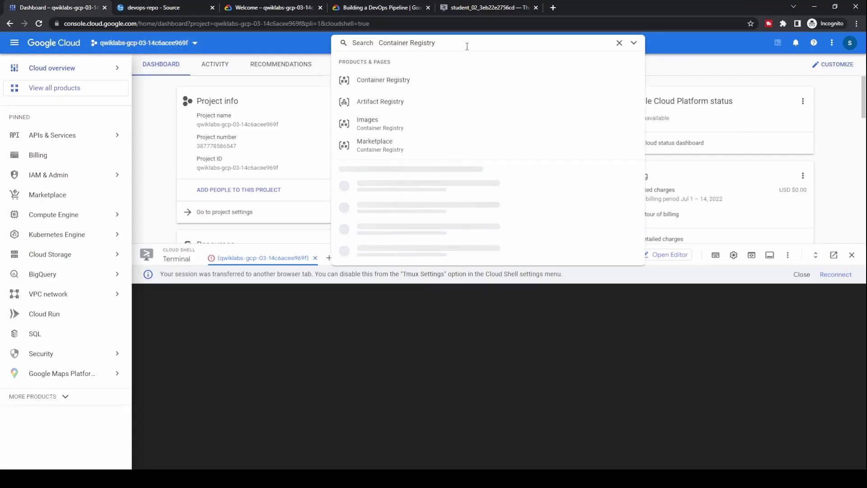
middle_click(409, 90)
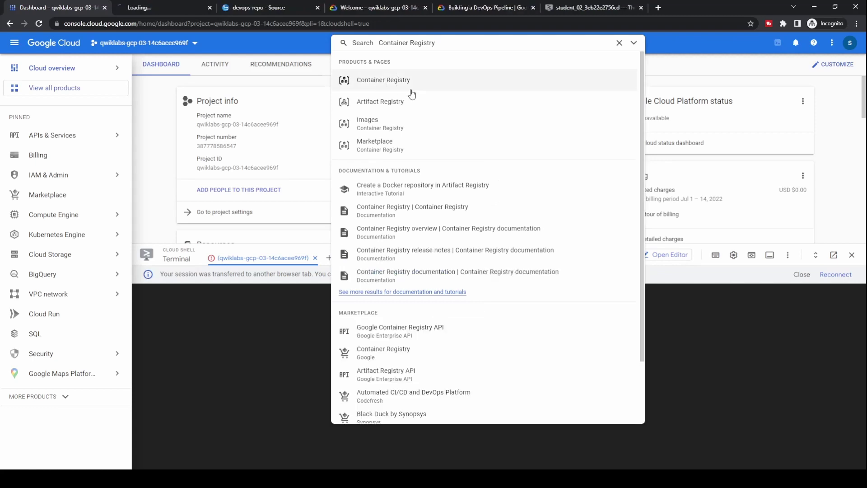
click(620, 43)
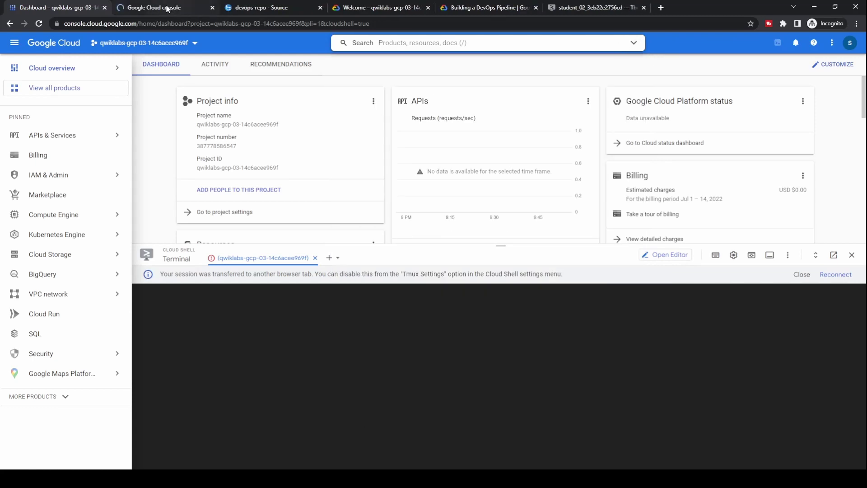
click(168, 9)
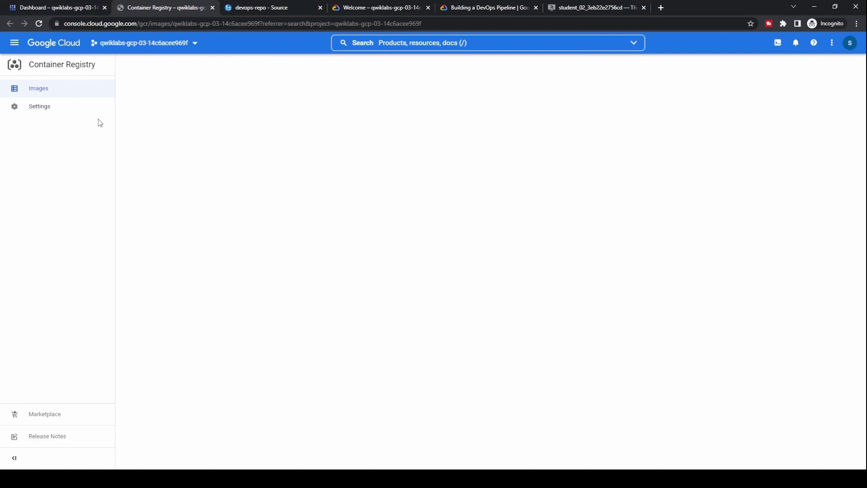
Try to load the Images and Settings pages of Container Registry and check step 6 of Task 4 in the lab
click(77, 88)
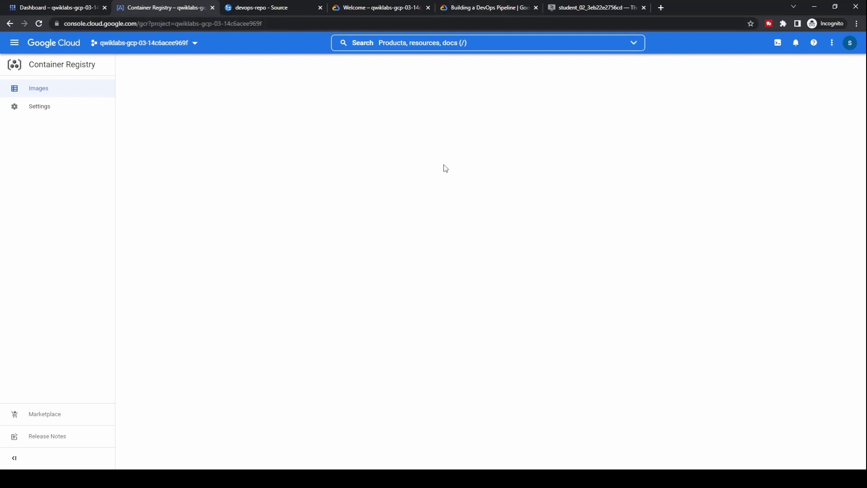
click(59, 113)
click(63, 95)
click(503, 8)
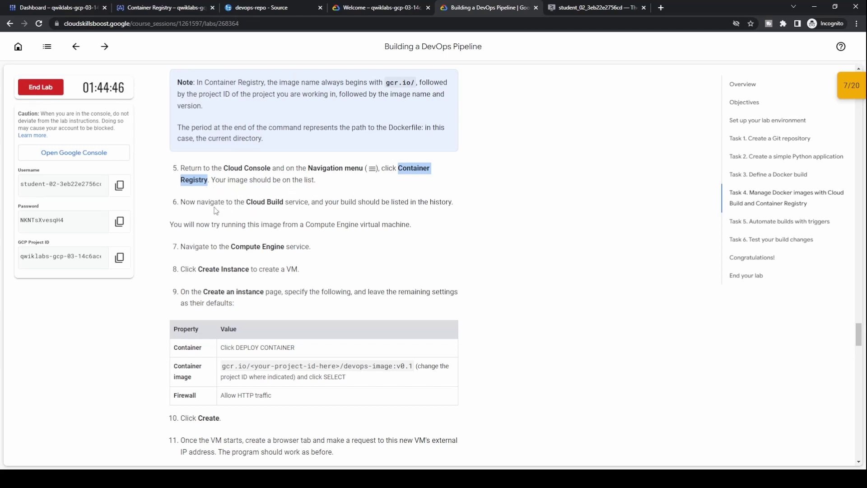
drag(248, 202, 283, 202)
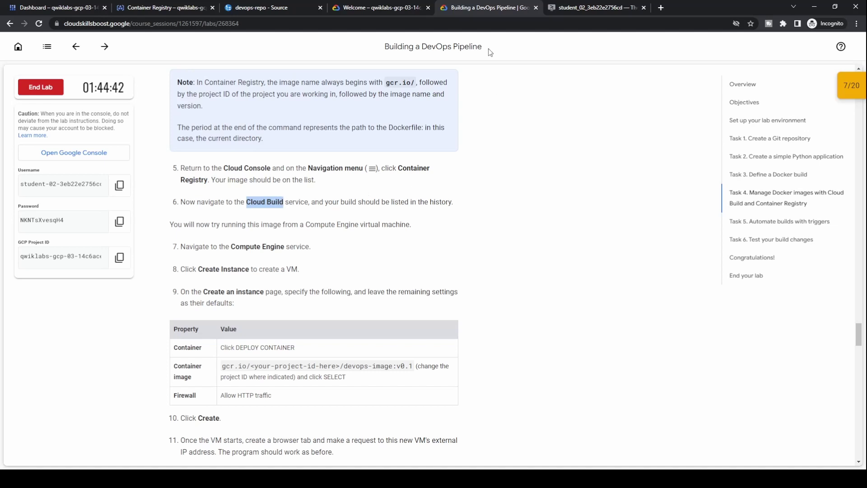
click(183, 7)
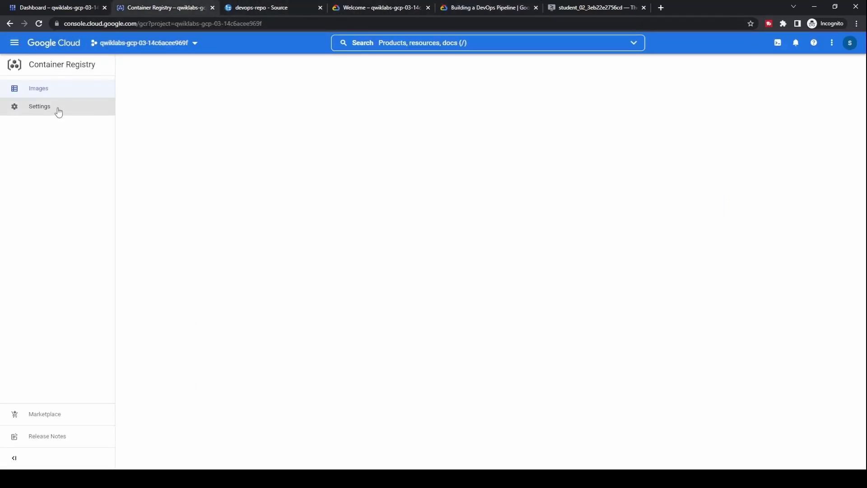
Check the built image's path in the Cloud Shell build output and reload the Container Registry page to look for the image
click(590, 8)
click(386, 9)
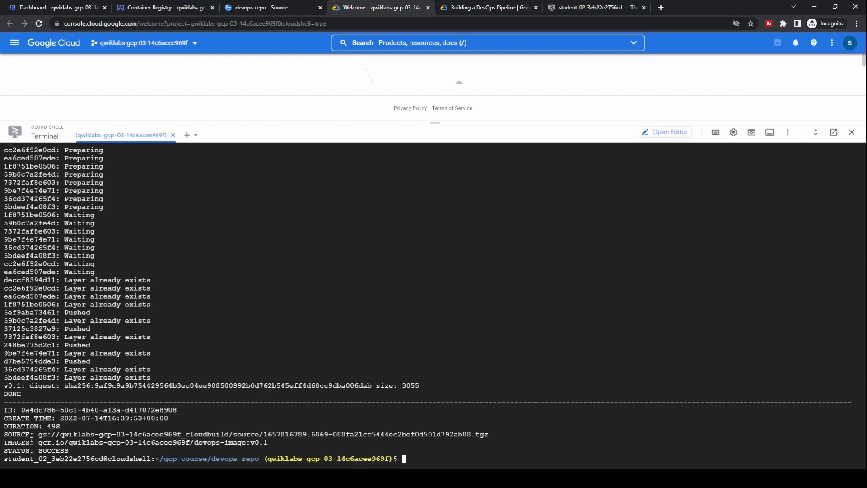
drag(38, 442, 287, 444)
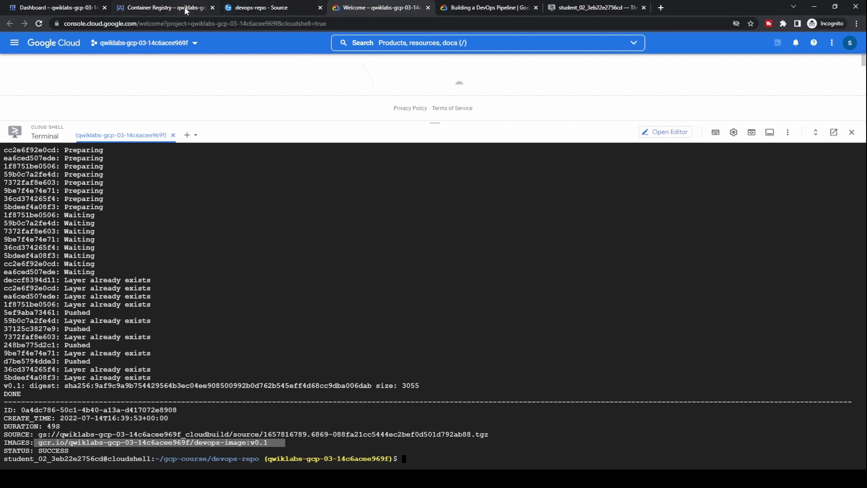
click(185, 8)
click(38, 24)
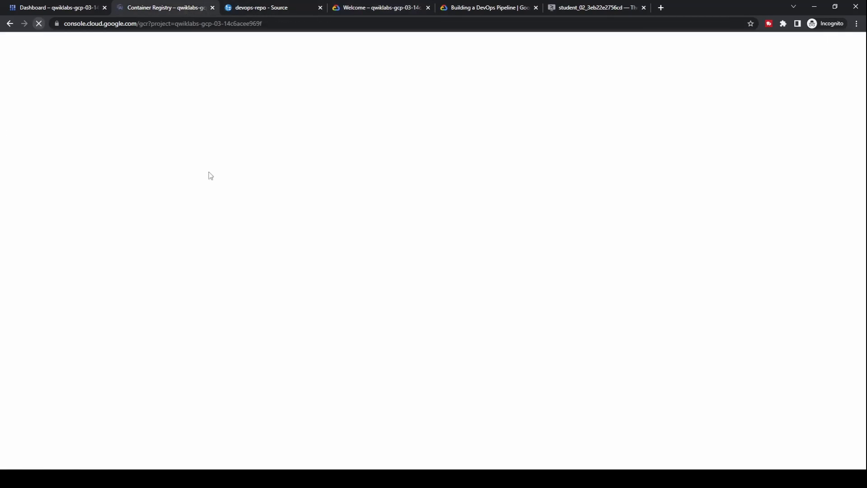
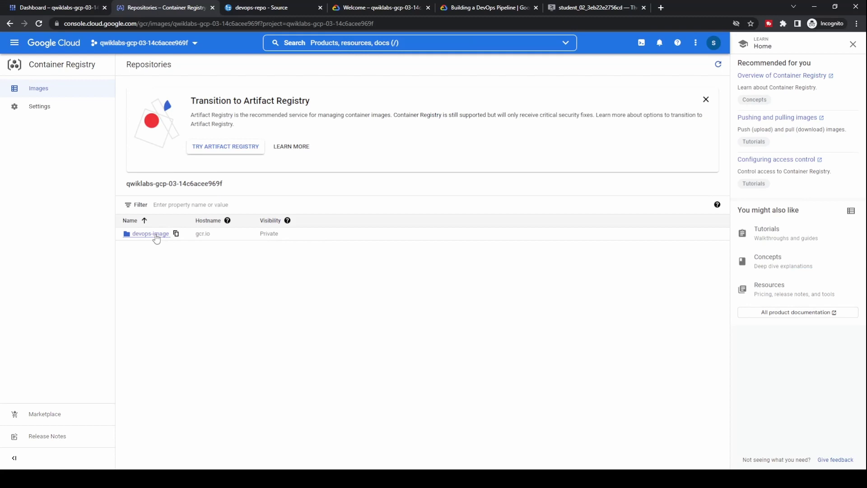
Dismiss the Artifact Registry transition notice and the Learn panel, and compare the devops-image repository with the image path in the Cloud Shell build output
click(706, 99)
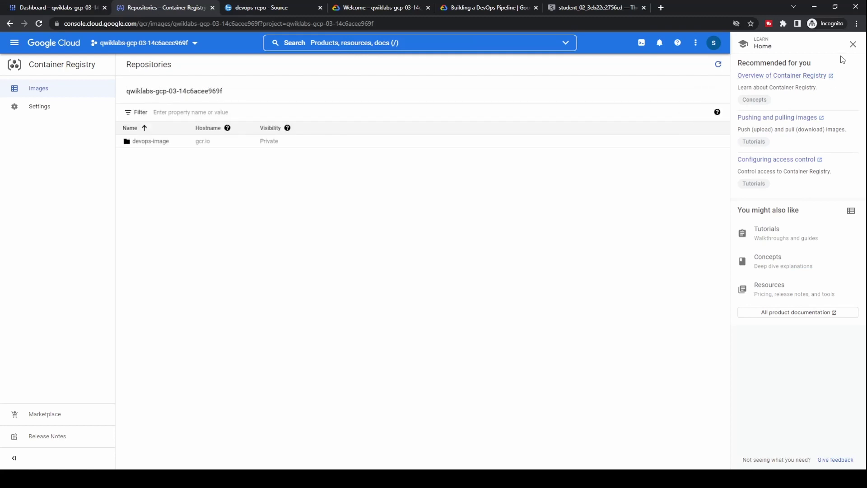
click(854, 45)
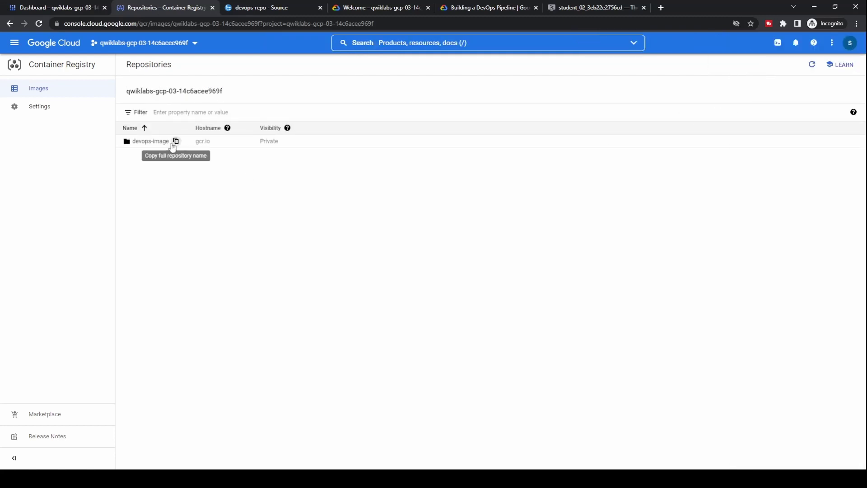
click(386, 10)
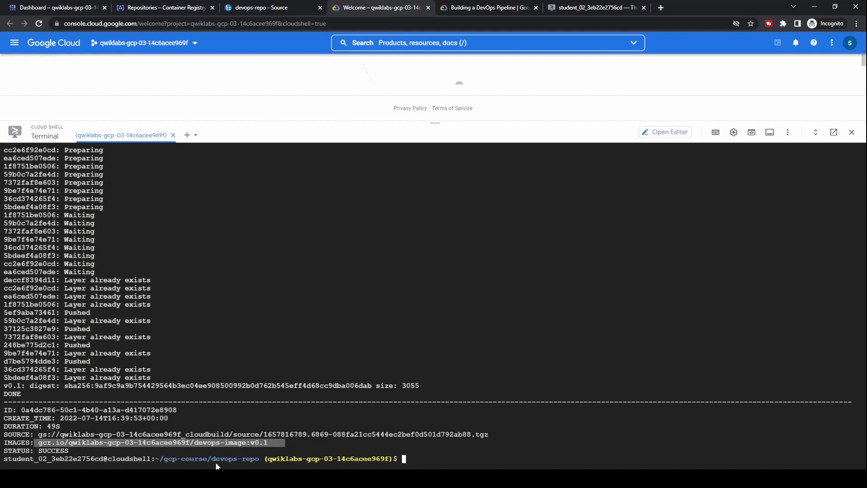
click(197, 444)
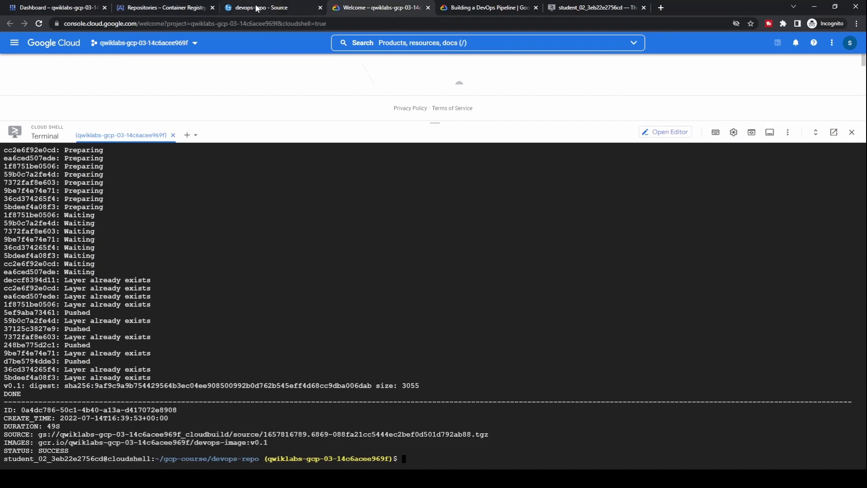
click(187, 7)
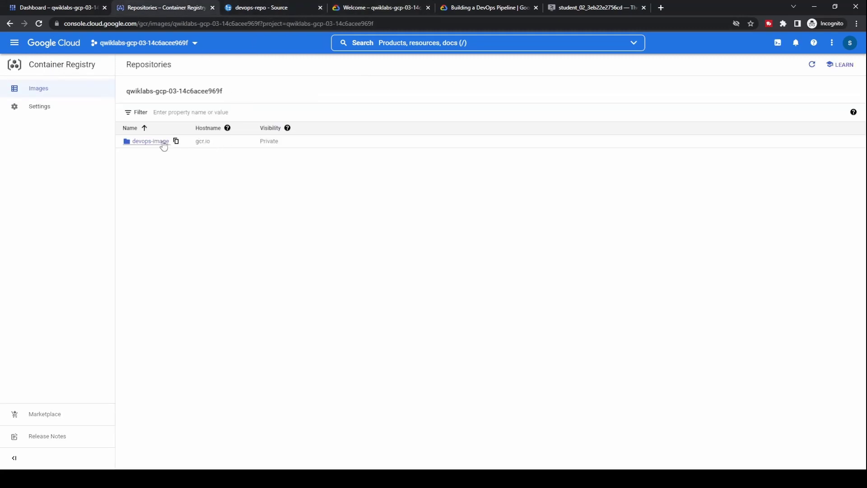
click(75, 7)
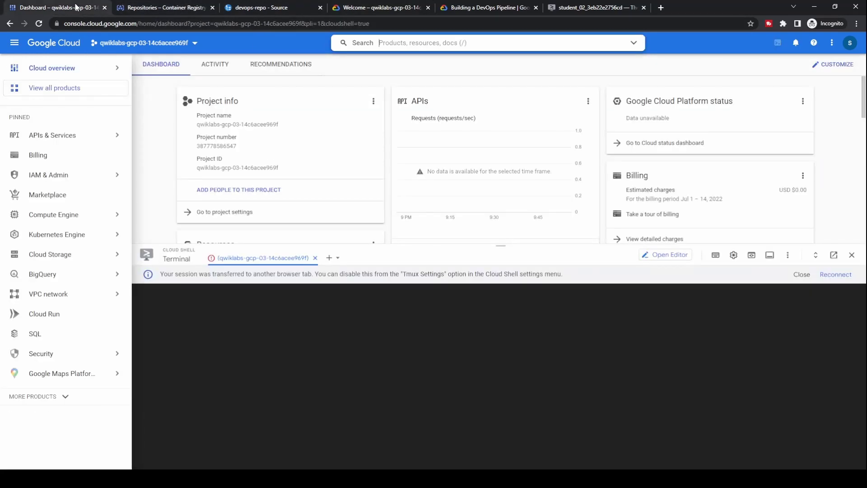
click(416, 44)
text(gcr.io/qwiklabs-gcp-03-14c6acee969f/devops-image:v0.1)
key(ctrl+a)
key(BackSpace)
Read step 6 and the Compute Engine note of Task 4 in the lab, and search the Cloud console for Cloud Build
click(489, 8)
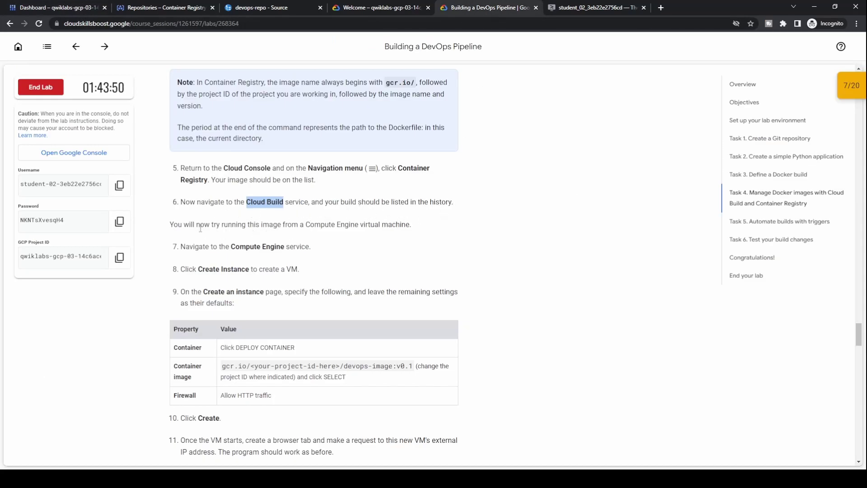
drag(282, 225, 412, 224)
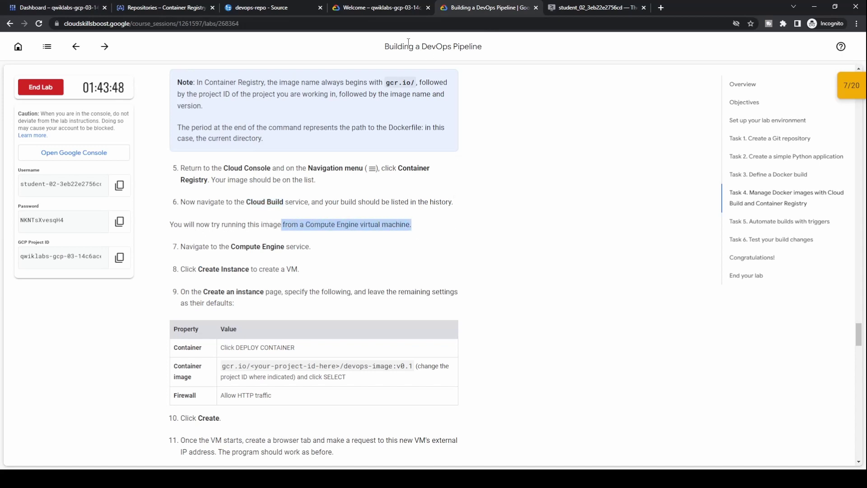
click(68, 7)
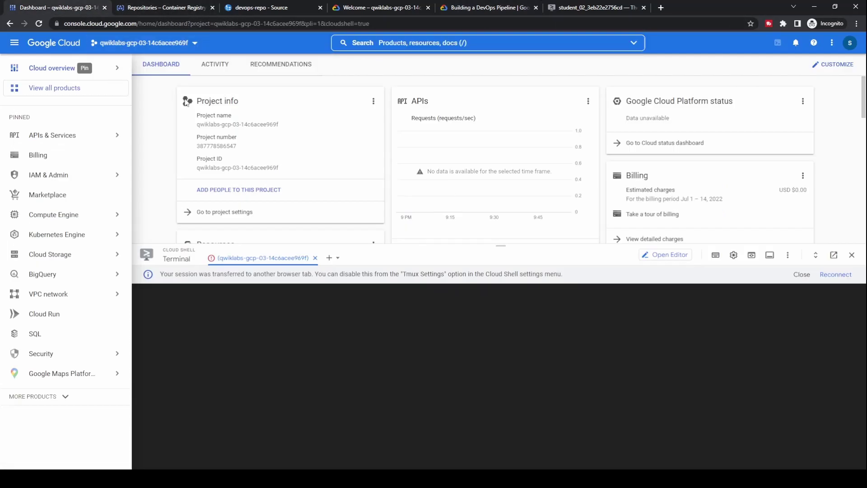
click(438, 46)
text(Cloud Build)
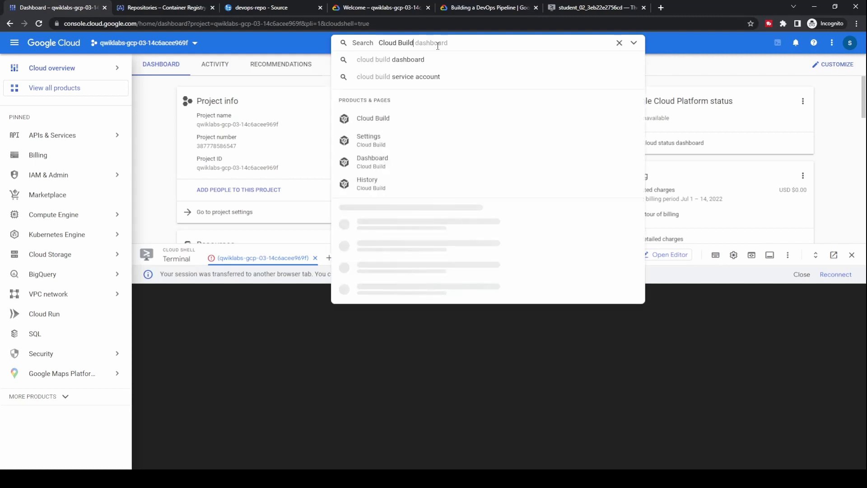
Open Cloud Build in a separate browser tab, shrink the dashboard's Cloud Shell pane, and close the recommendations beside the build history
middle_click(408, 123)
click(619, 42)
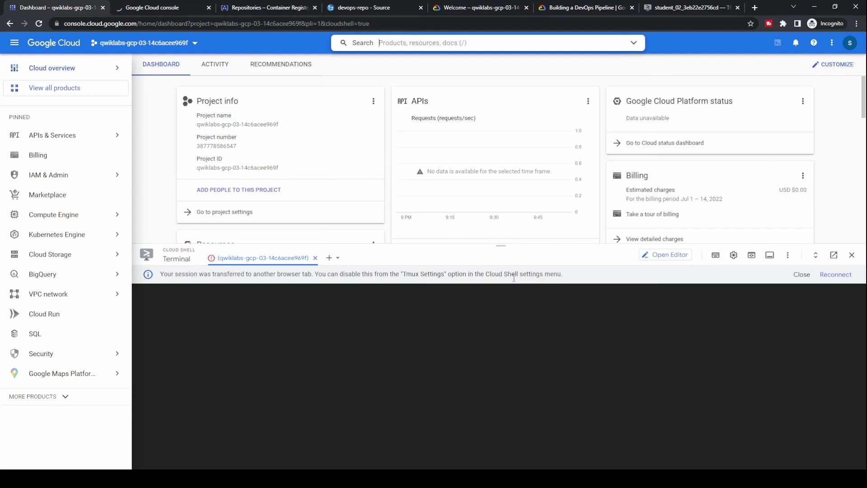
drag(500, 248, 513, 459)
click(176, 7)
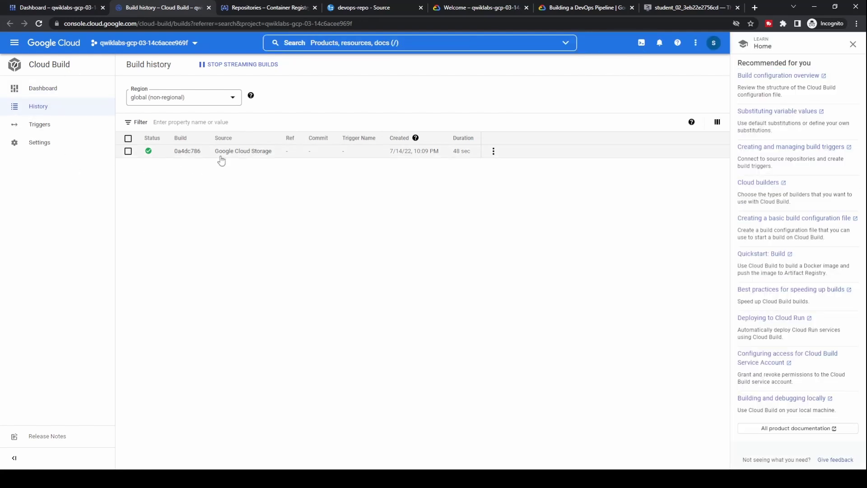
click(853, 44)
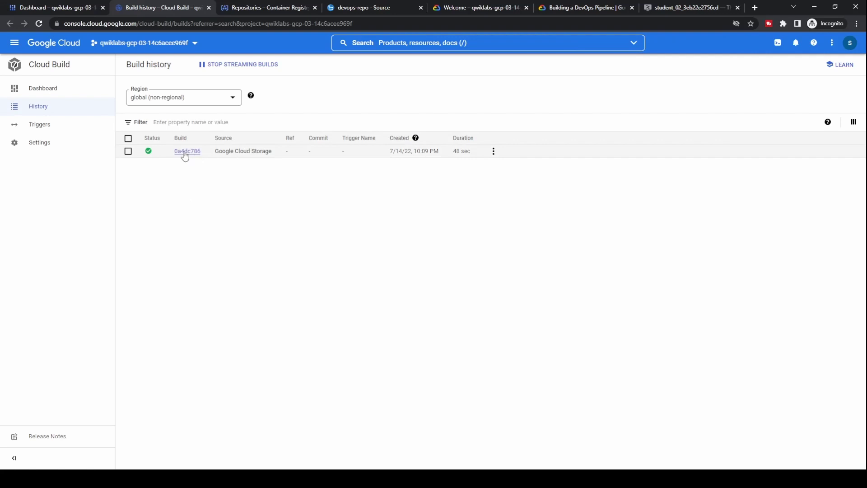
Compare the lab's Cloud Build instruction with the entries listed in the build history
click(547, 9)
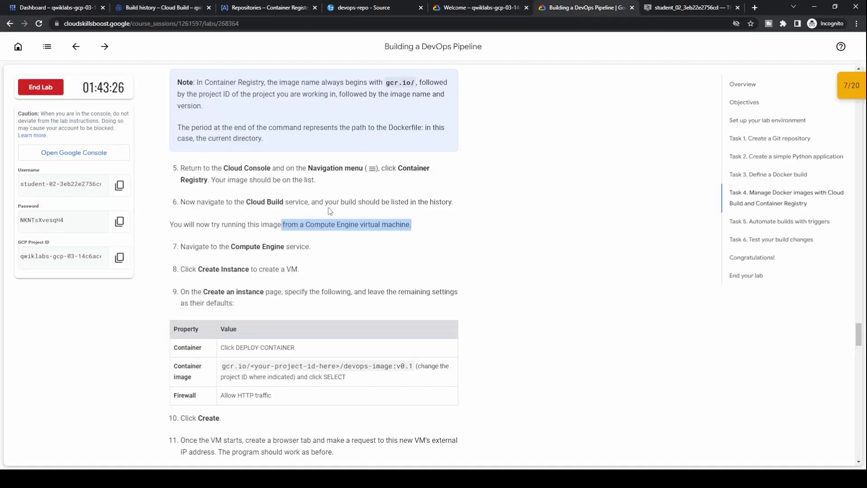
drag(340, 202, 181, 202)
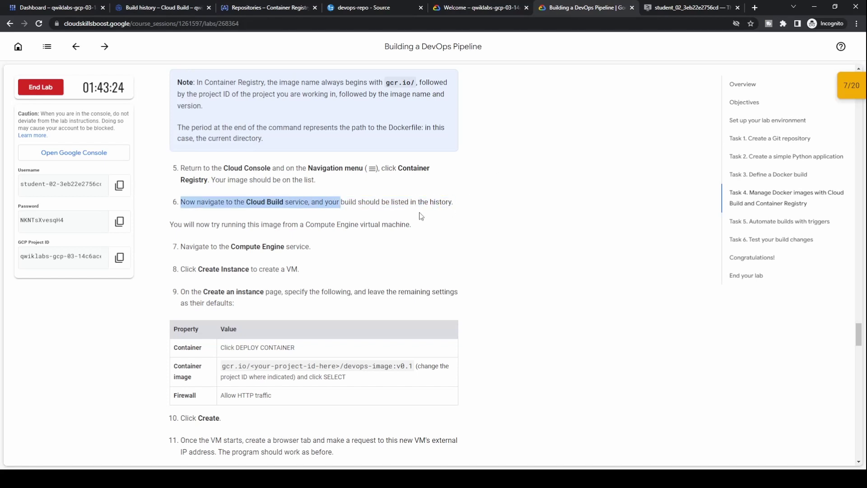
click(159, 7)
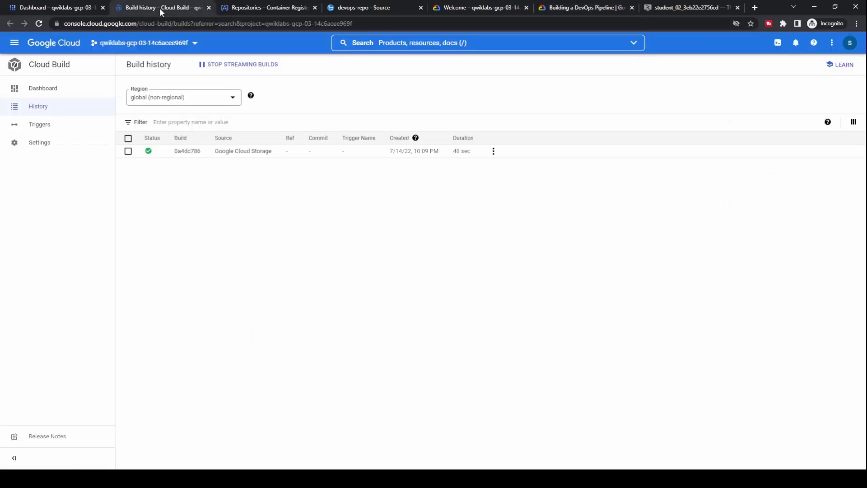
click(59, 108)
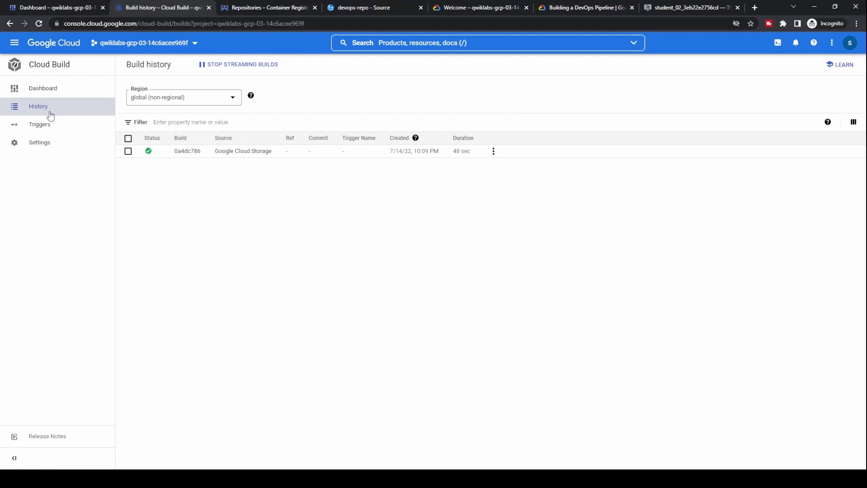
click(45, 110)
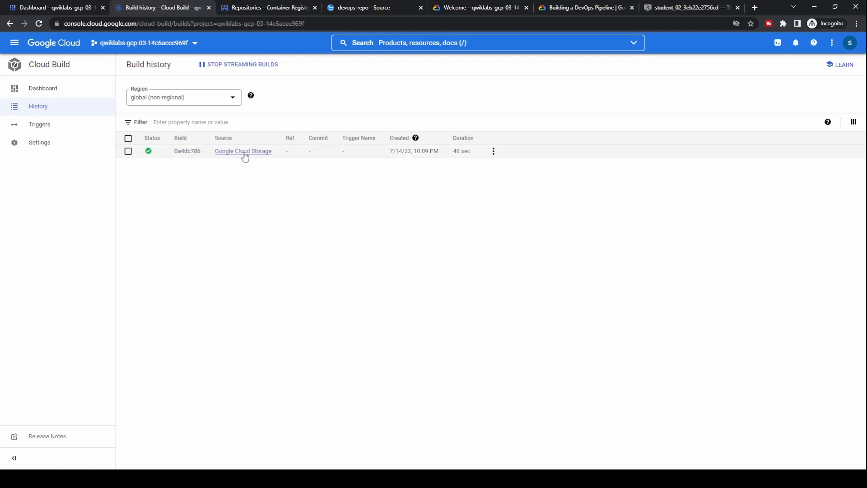
Check the lab's next instruction and open the Compute Engine VM instances page from the console dashboard
click(578, 10)
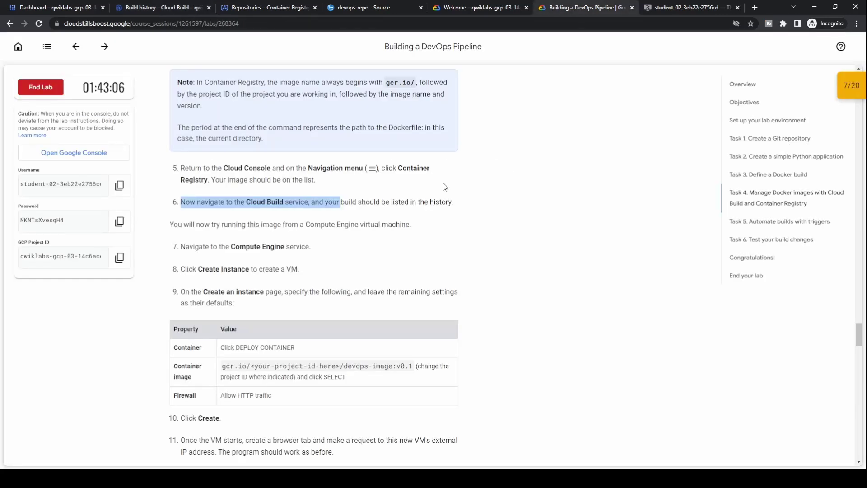
scroll(383, 262, down, 2)
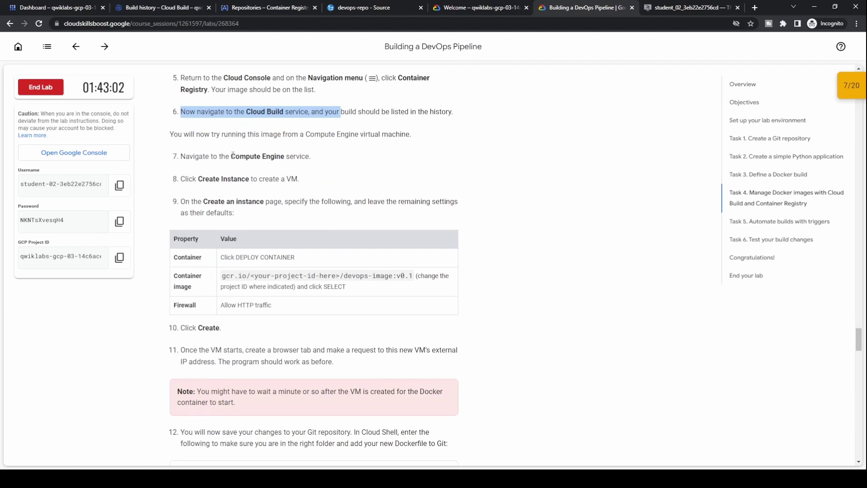
drag(232, 156, 281, 156)
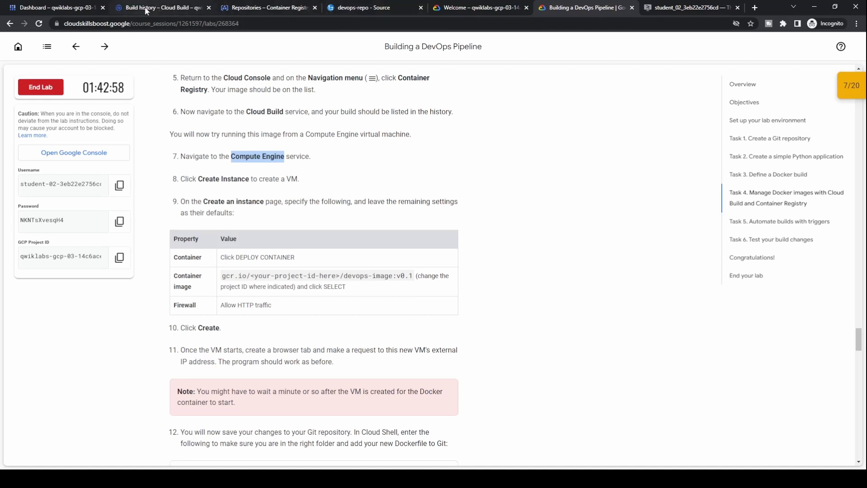
click(56, 8)
mouse_move(84, 217)
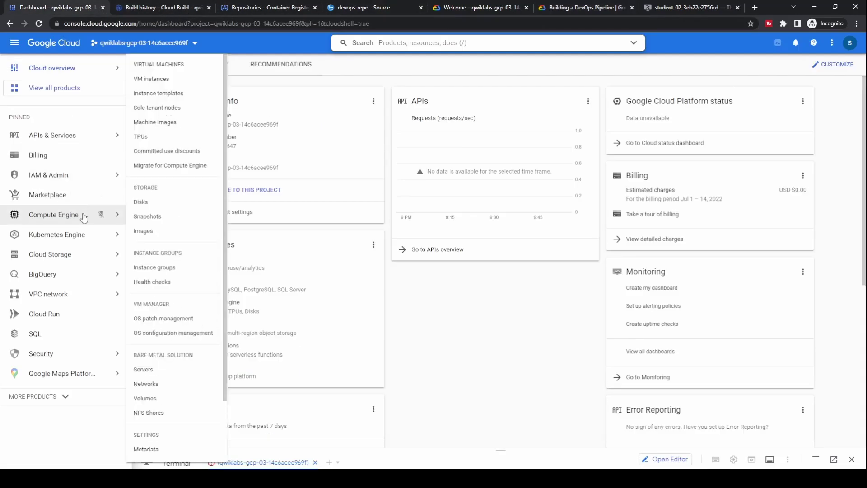
click(161, 79)
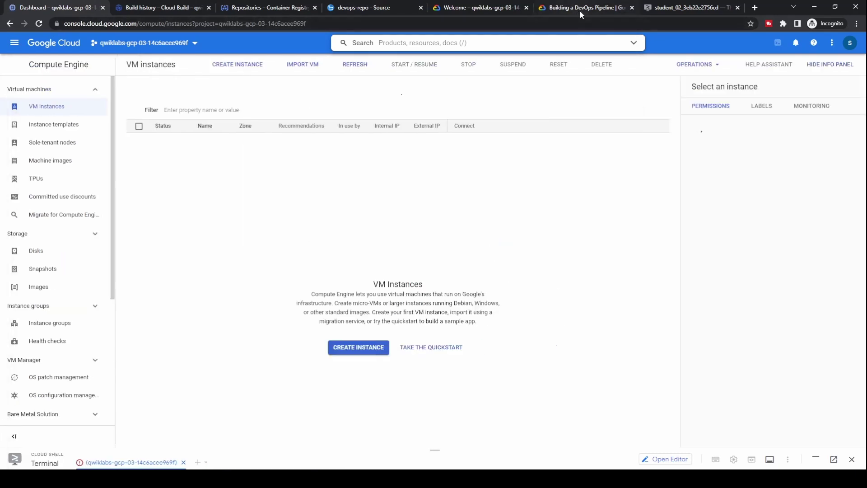
Place the lab instructions tab beside the VM instances tab and start creating a new VM instance
drag(582, 8, 163, 9)
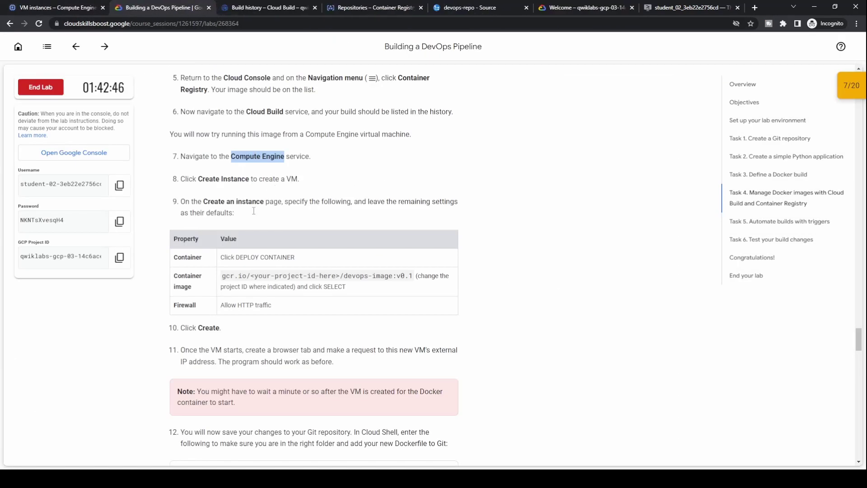
click(76, 9)
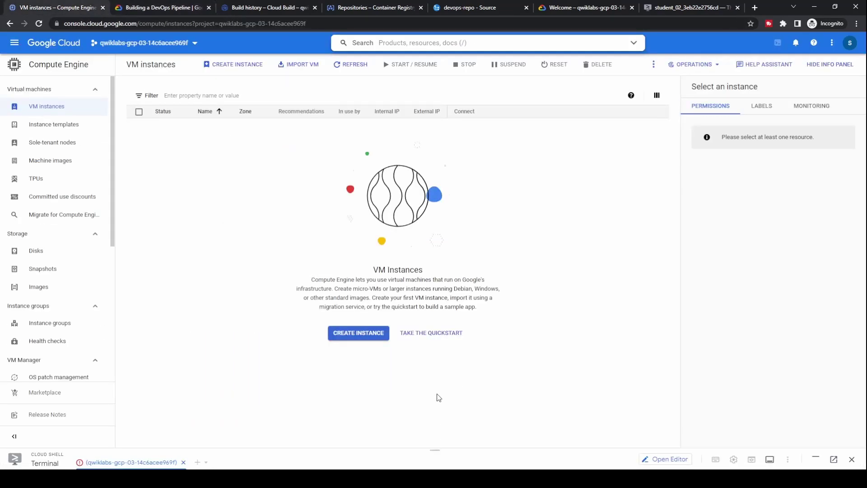
click(357, 334)
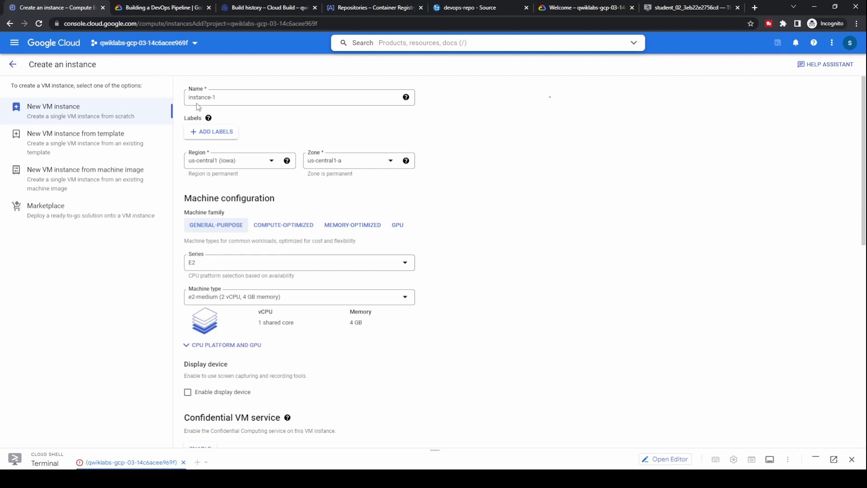
Check the lab's instance settings and open the container deployment configuration for the new VM, ready to enter the image
click(172, 9)
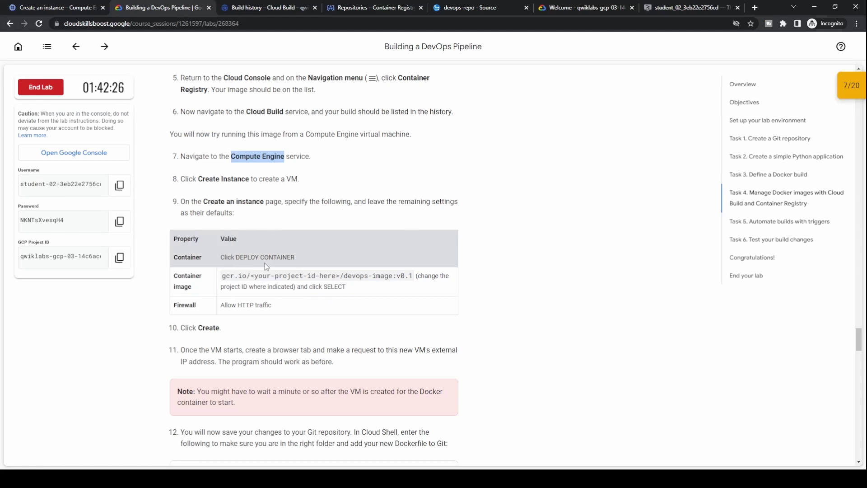
click(72, 8)
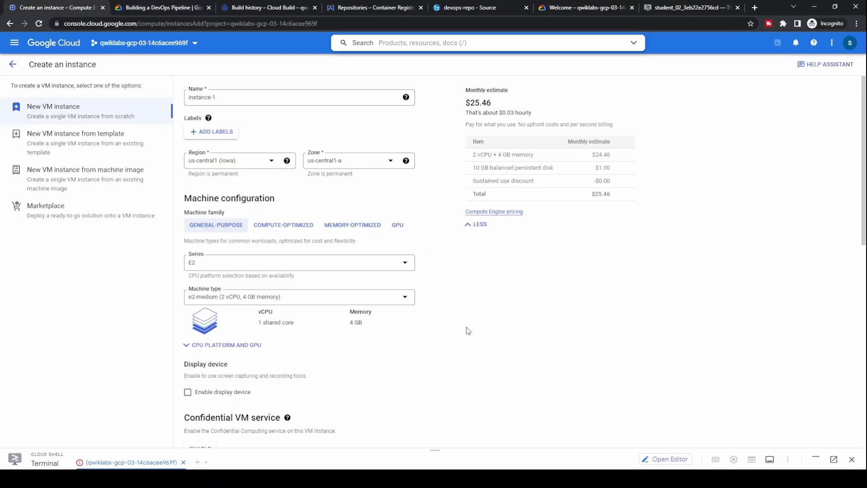
scroll(468, 331, down, 4)
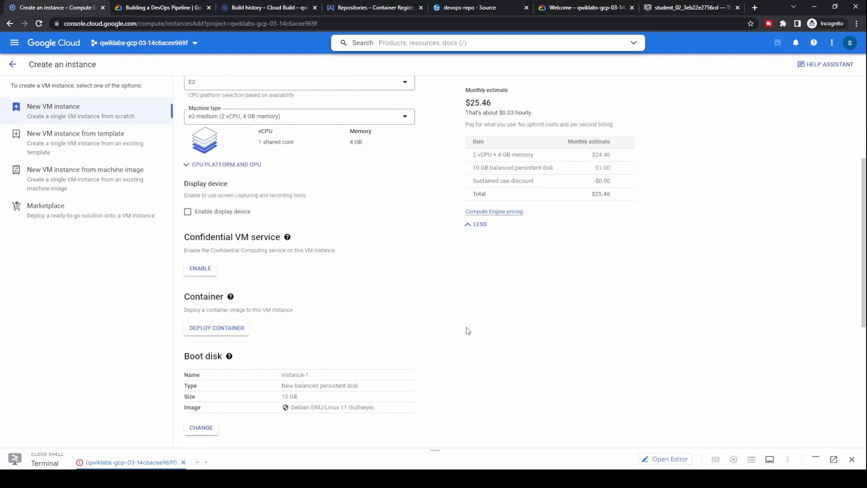
click(227, 332)
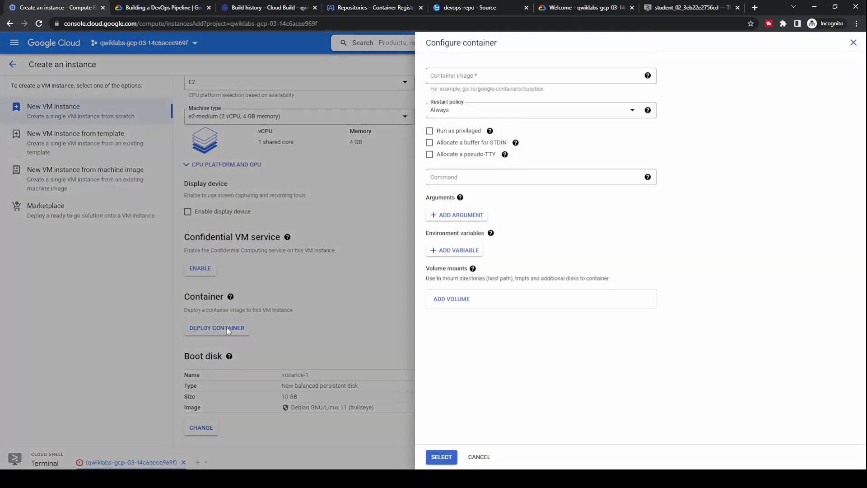
click(500, 79)
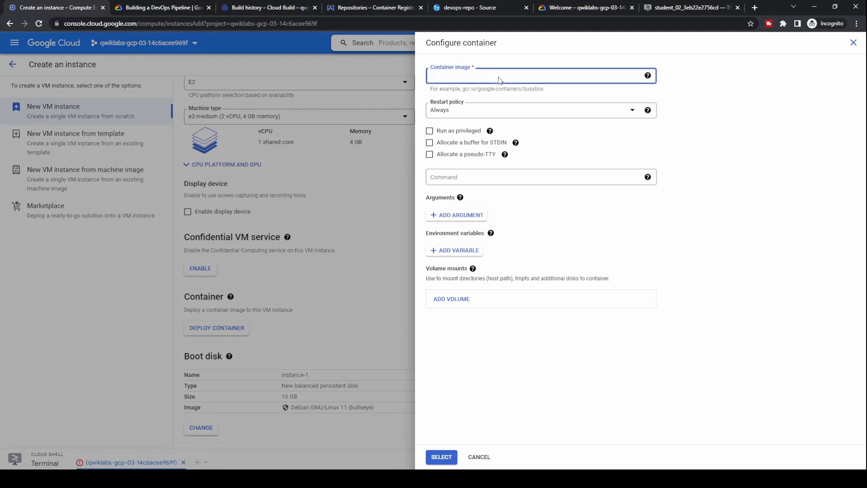
Copy the image path from the Cloud Shell build output and set the container image to gcr.io/qwiklabs-gcp-03-14c6acee969f/devops-image:v0.1
click(167, 8)
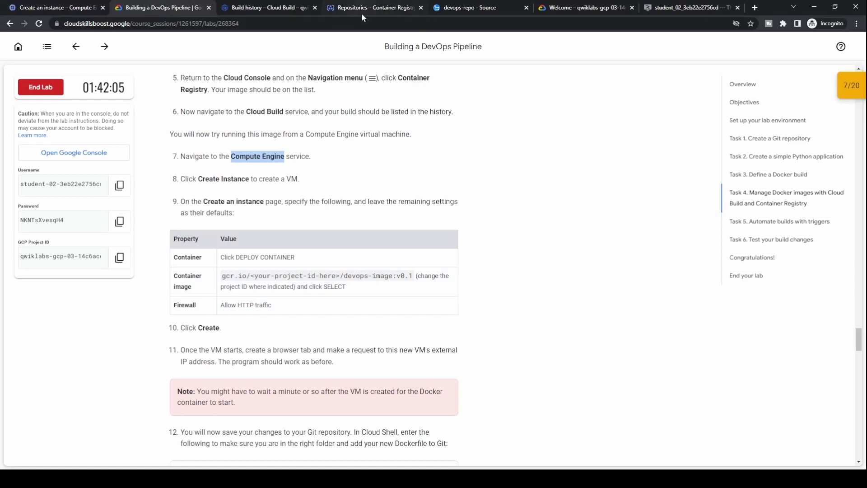
click(565, 9)
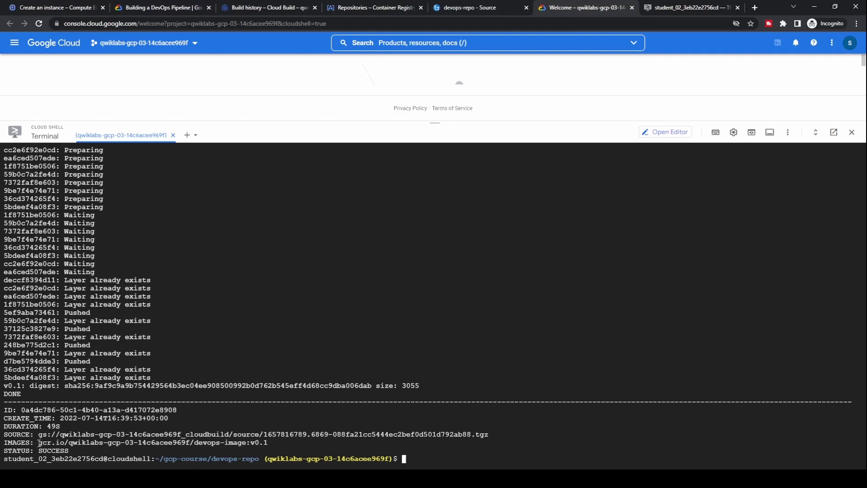
drag(37, 443, 268, 442)
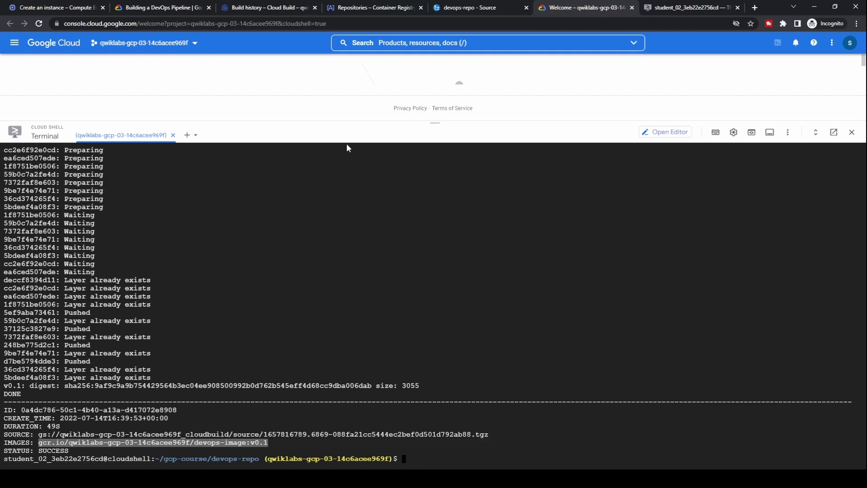
click(176, 10)
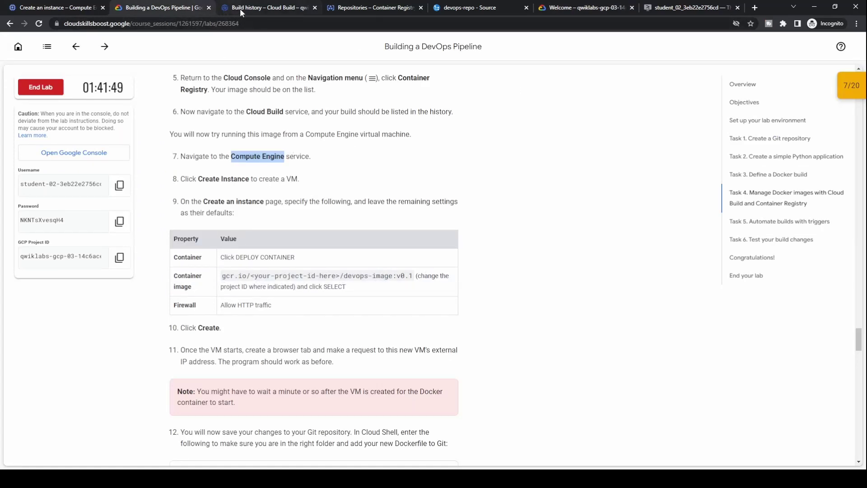
click(54, 7)
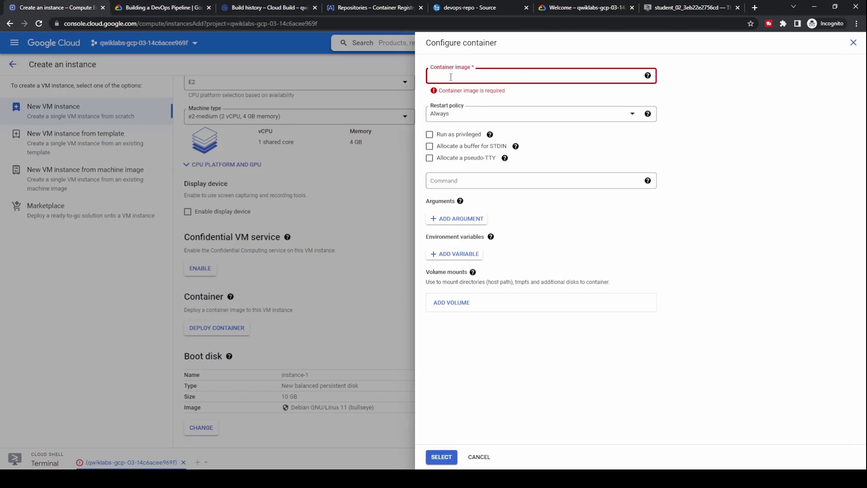
text(gcr.io/qwiklabs-gcp-03-14c6acee969f/devops-image:v0.1)
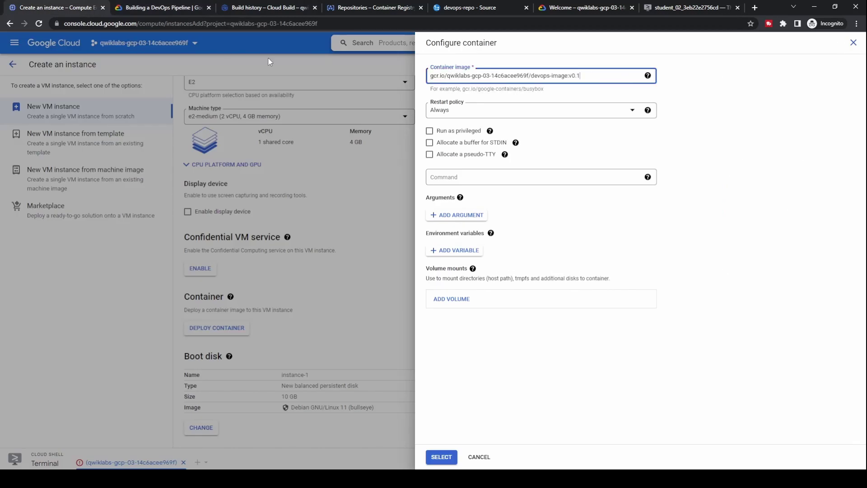
Check the container image against the lab's table and apply the container configuration with its remaining options at their defaults
click(166, 9)
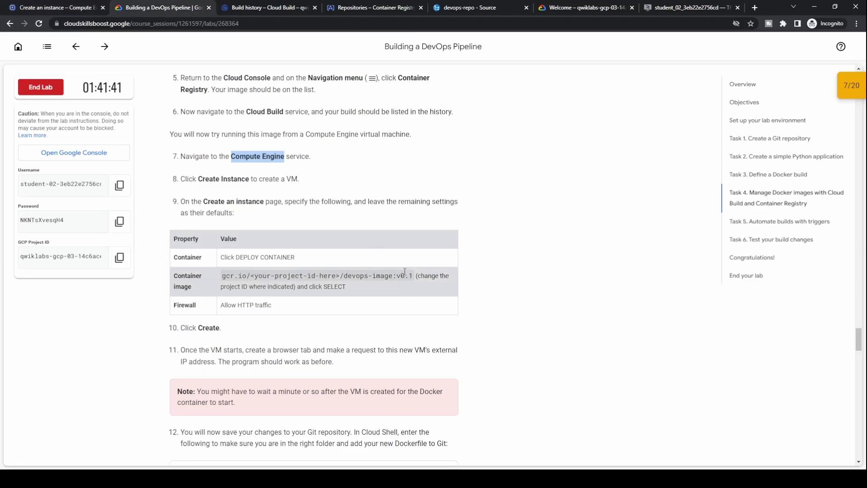
click(82, 9)
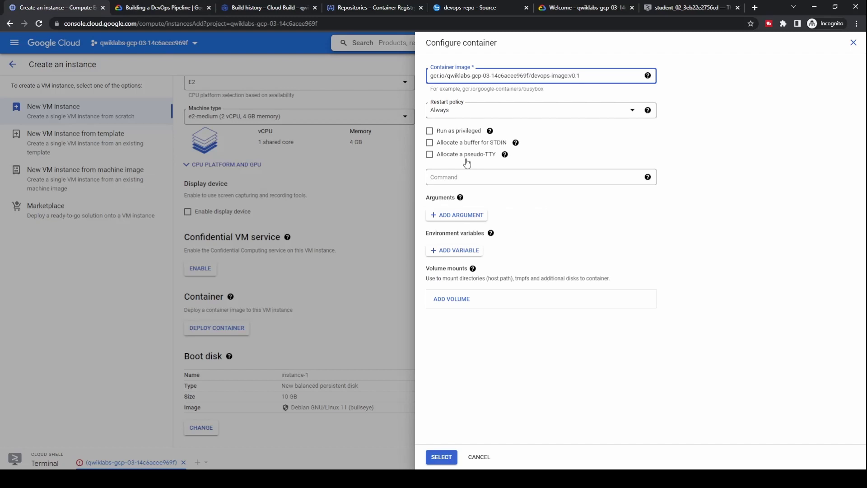
click(549, 343)
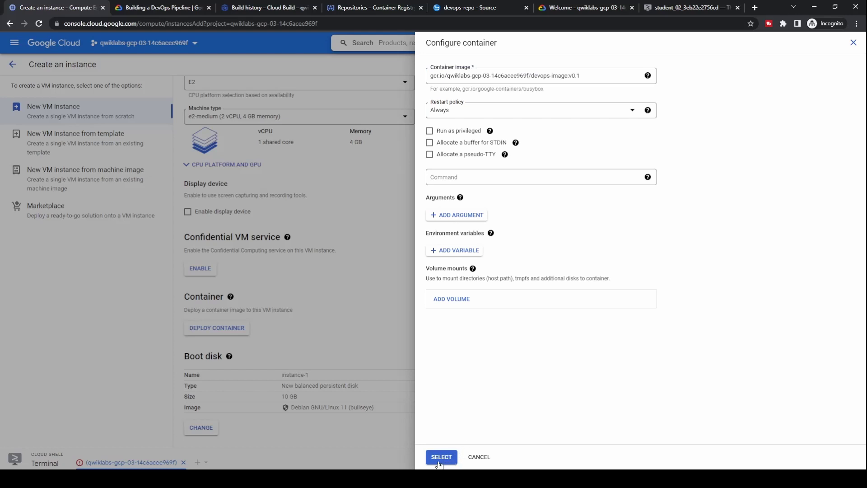
click(155, 9)
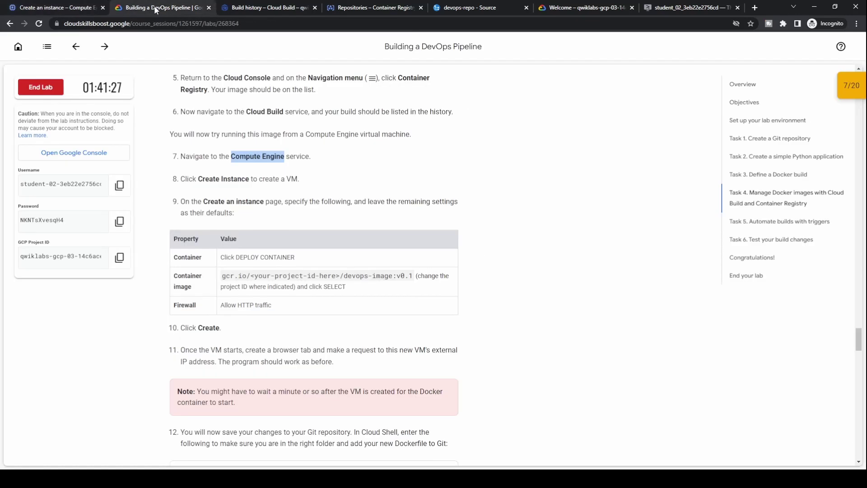
click(79, 9)
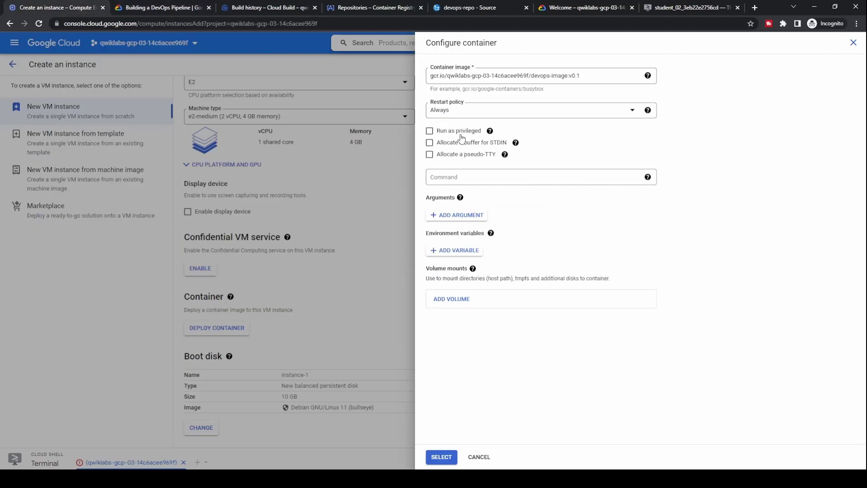
click(442, 457)
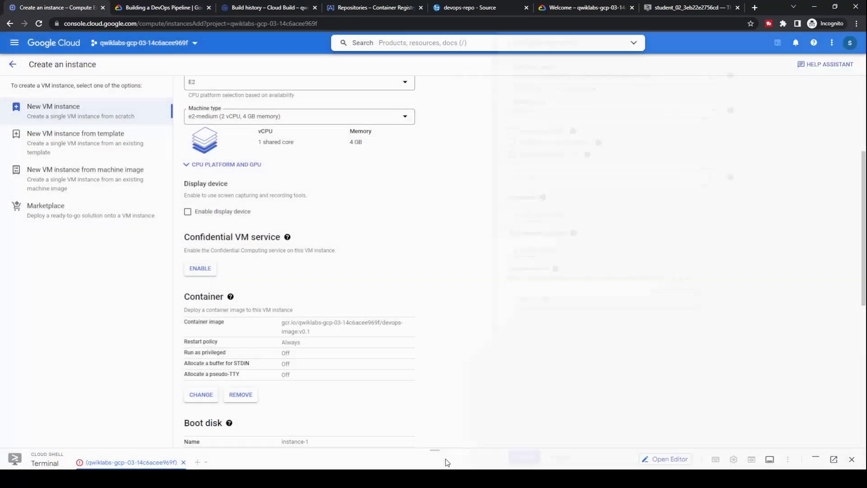
Allow HTTP traffic through the firewall, create the VM with the other settings at their defaults, and hide the tutorial and info panels
scroll(482, 295, down, 1)
scroll(483, 295, down, 1)
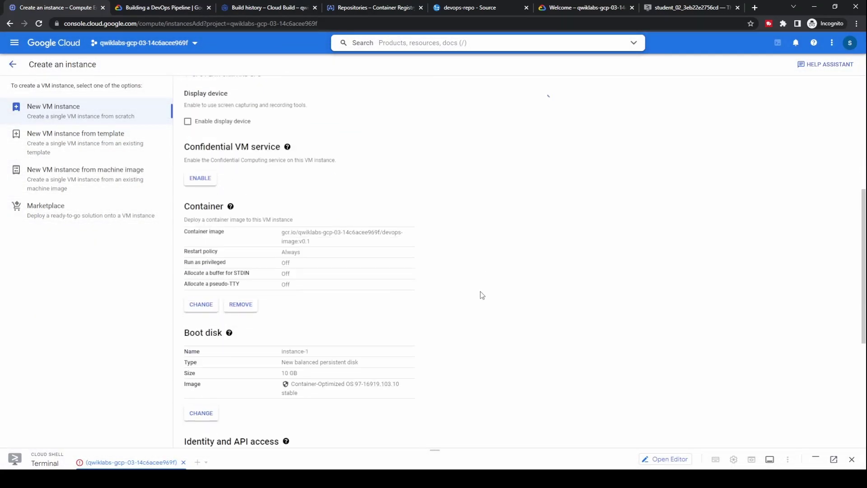
scroll(483, 295, down, 4)
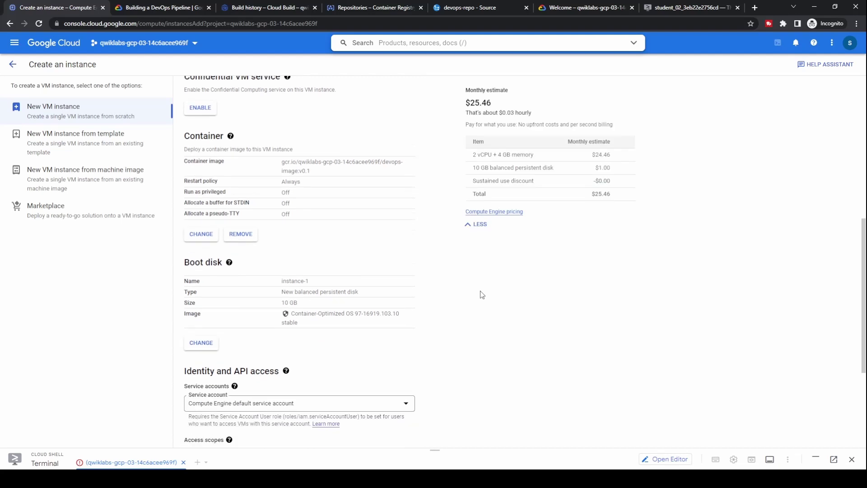
scroll(483, 295, down, 2)
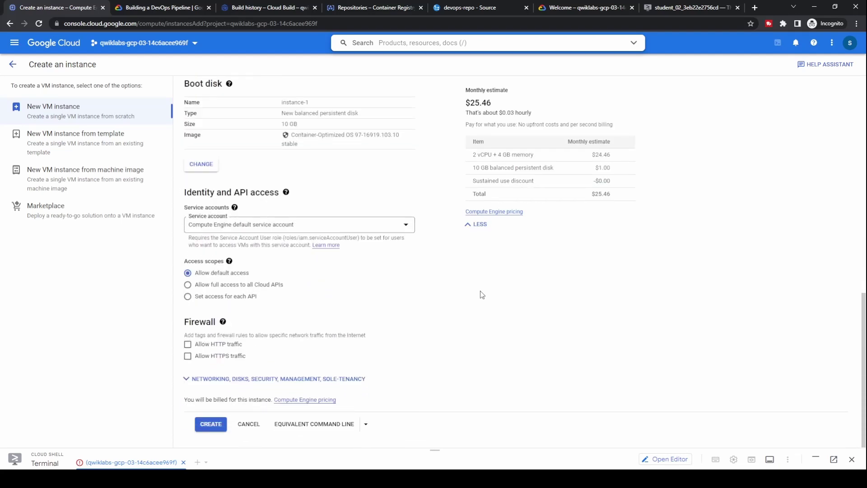
click(216, 348)
click(161, 9)
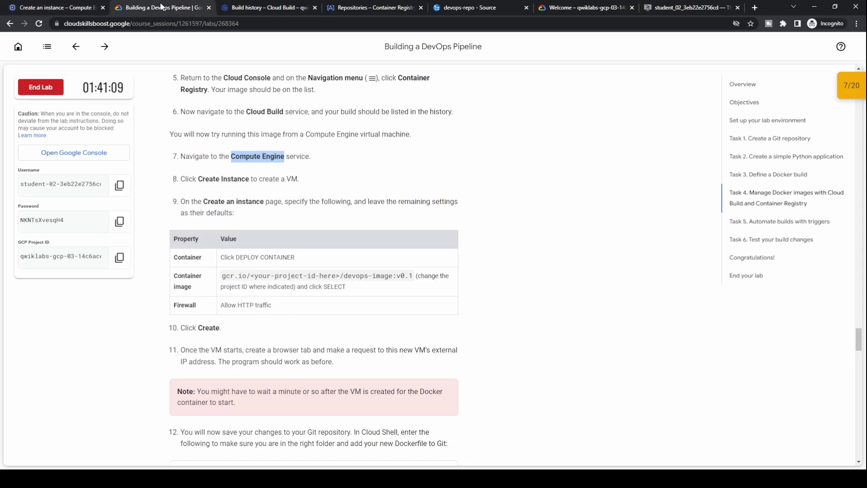
click(78, 10)
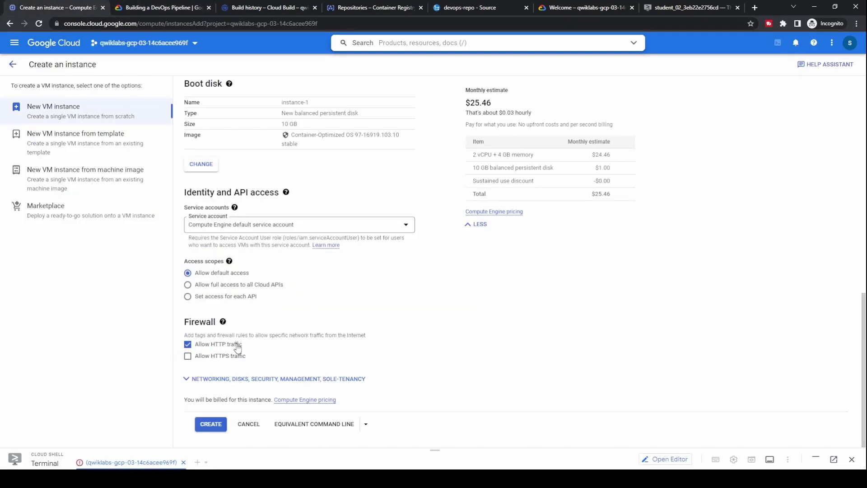
click(211, 424)
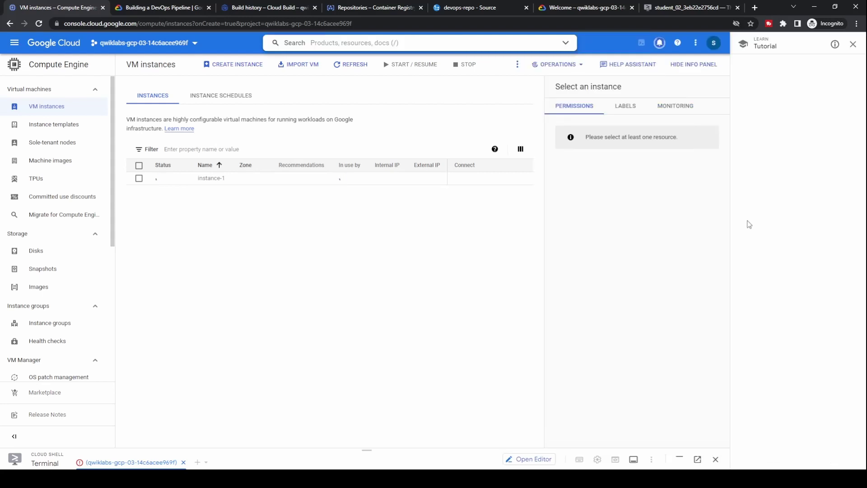
click(854, 44)
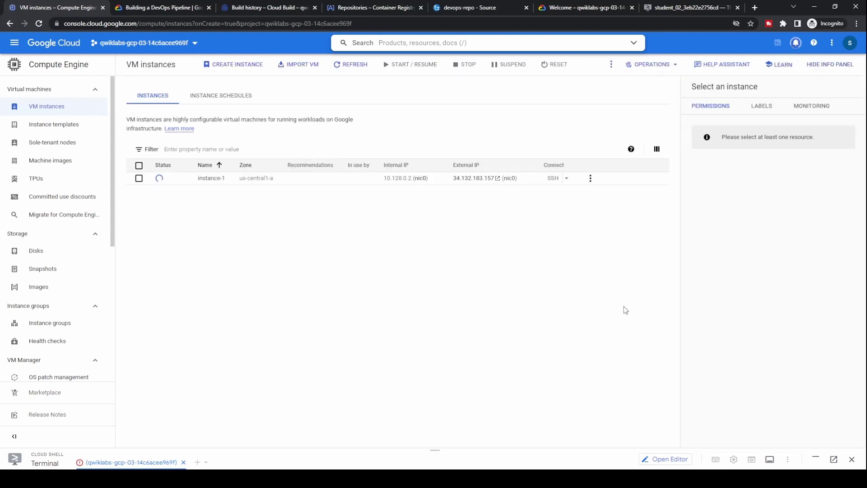
click(831, 65)
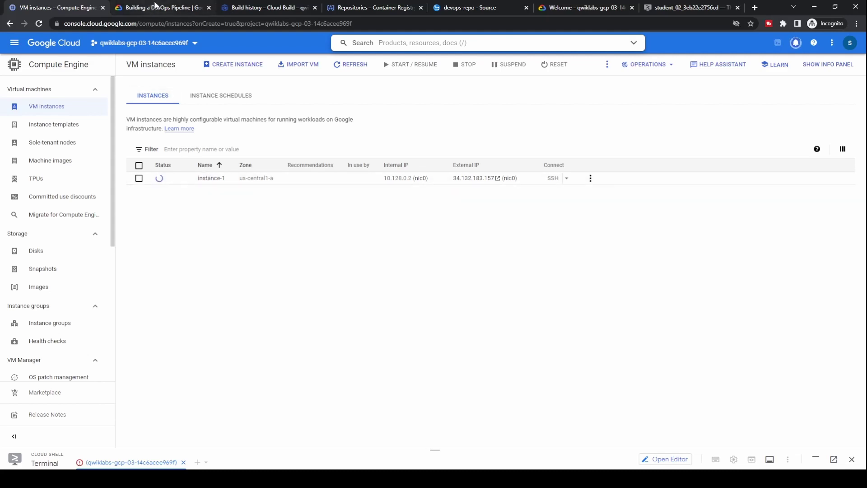
Copy the lab's staging commands and run cd ~/gcp-course/devops-repo and git add --all in the cleared Cloud Shell terminal
click(159, 8)
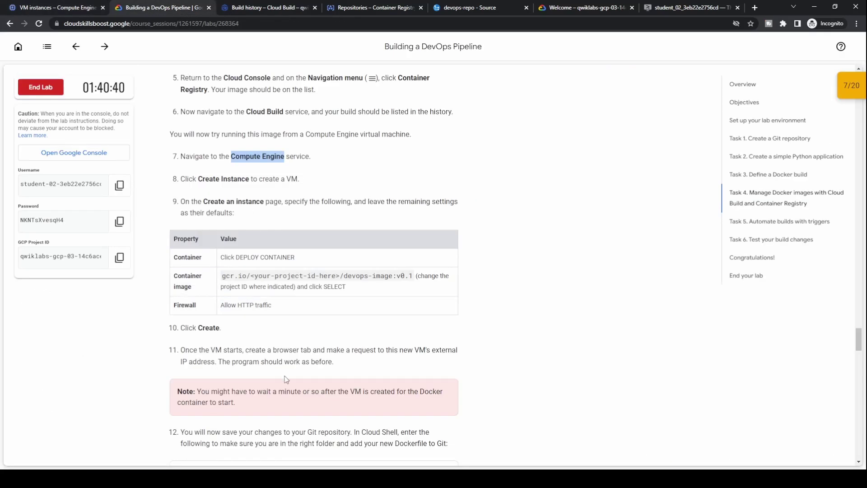
scroll(286, 380, down, 1)
scroll(287, 380, down, 1)
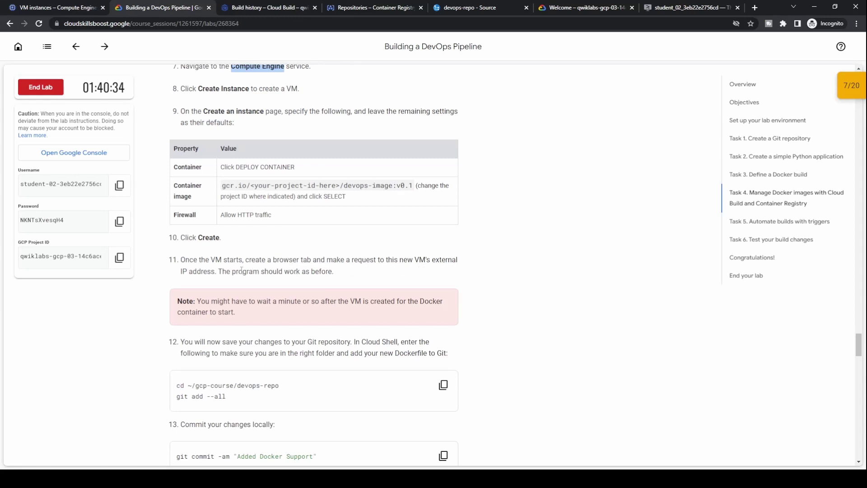
scroll(301, 301, down, 2)
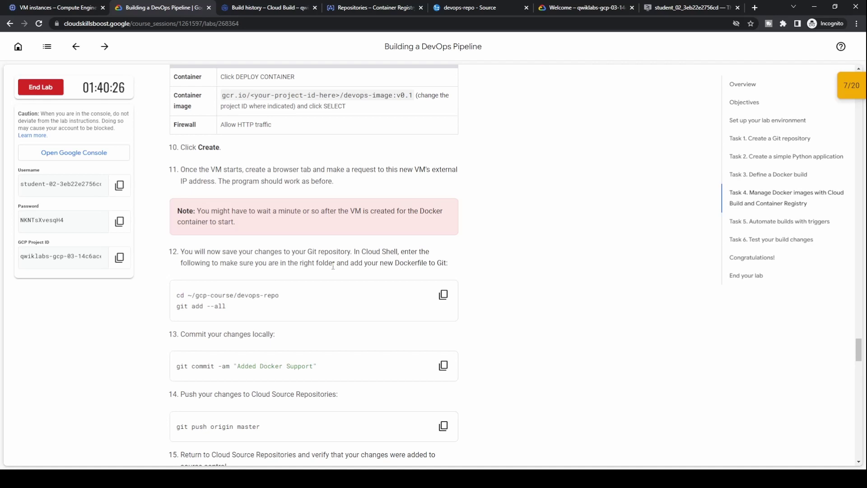
scroll(333, 266, down, 2)
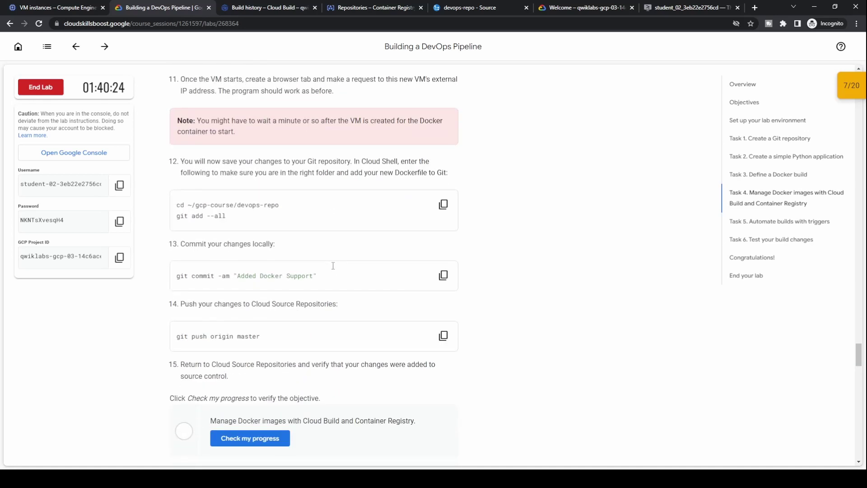
click(443, 204)
click(577, 10)
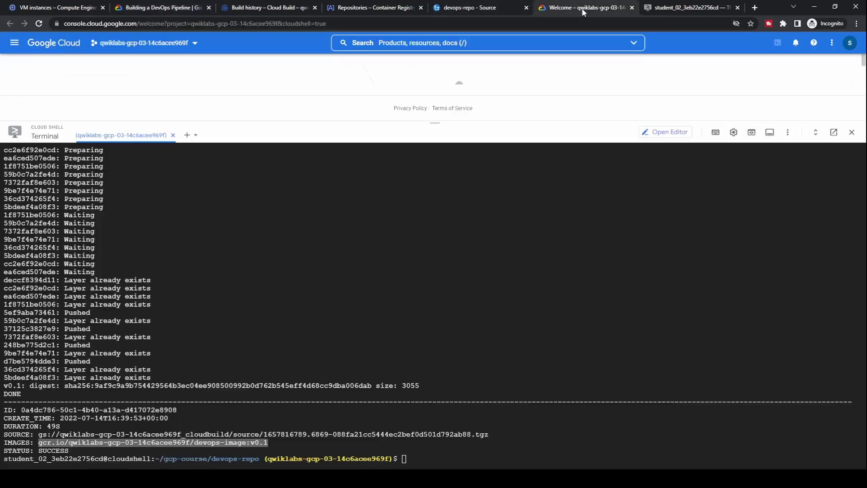
click(512, 361)
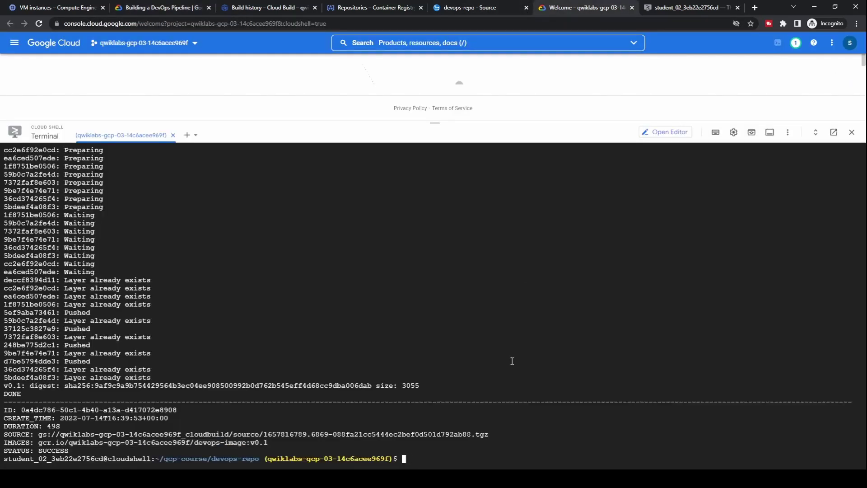
text(clear)
key(Return)
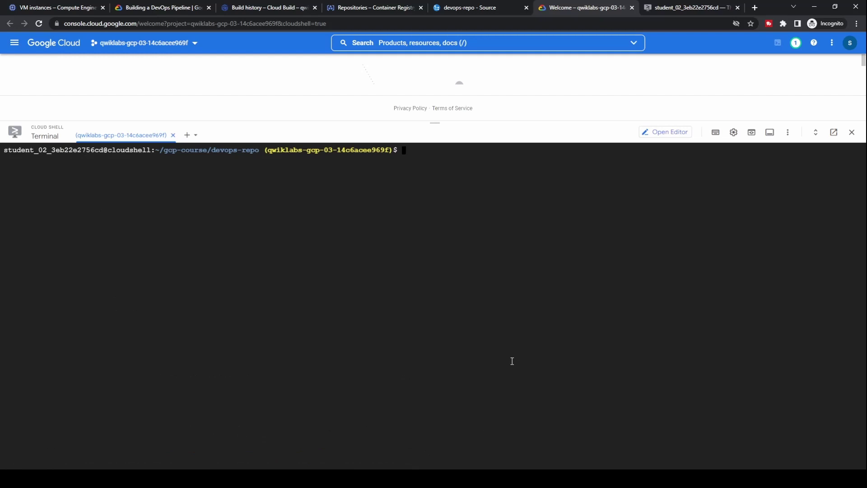
key(ctrl+v)
key(Return)
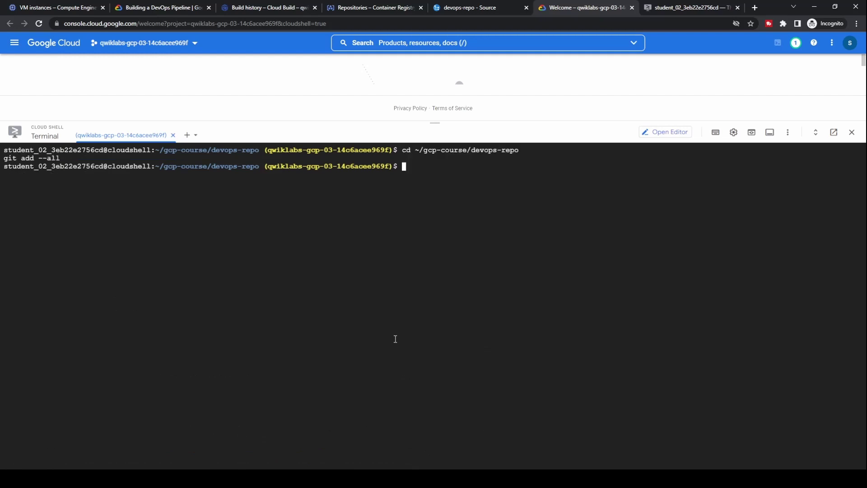
Place the Cloud Shell tab beside the lab instructions and run git commit -am "Added Docker Support" copied from the lab
click(175, 10)
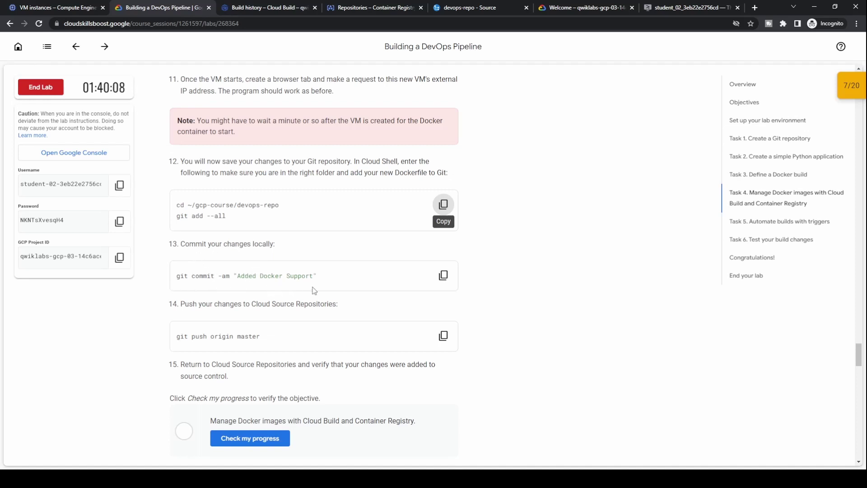
click(445, 276)
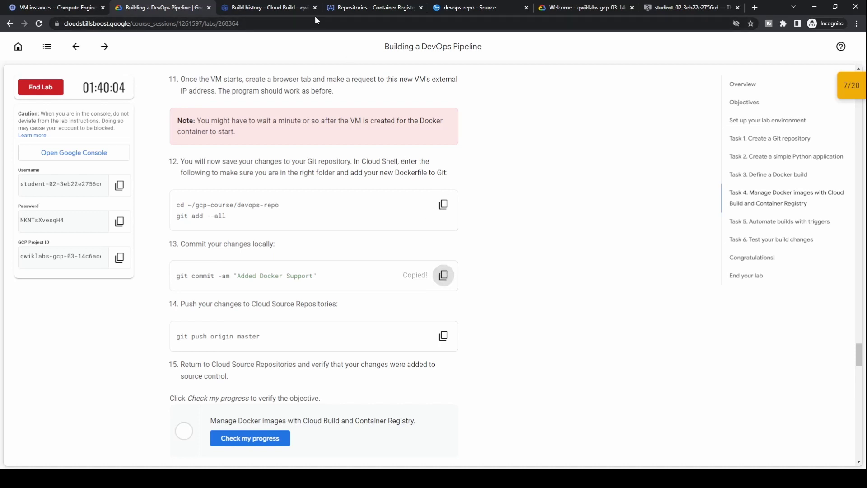
click(576, 9)
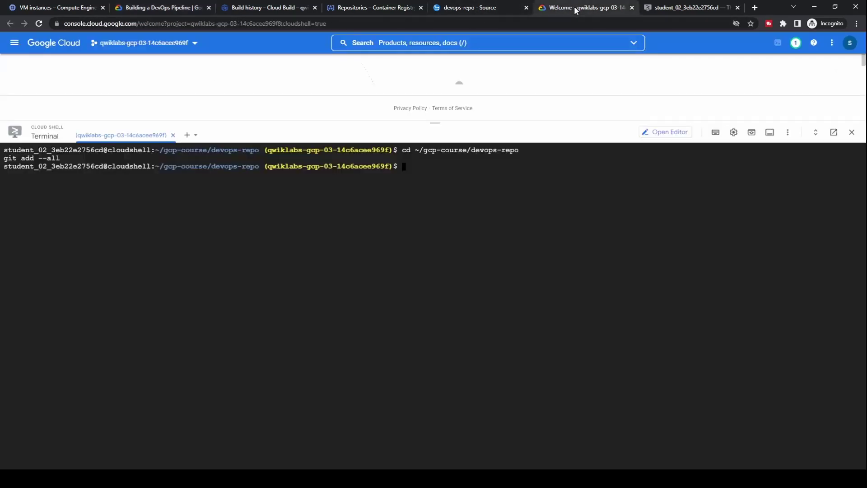
drag(576, 9, 262, 9)
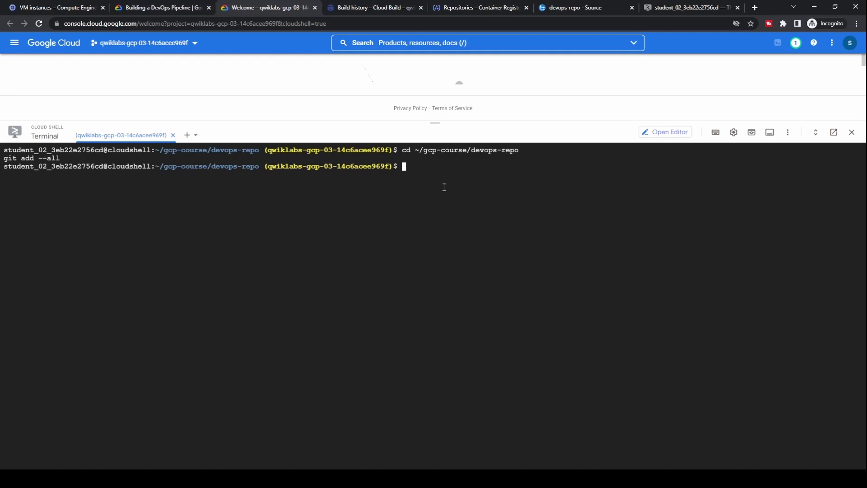
key(ctrl+v)
key(Return)
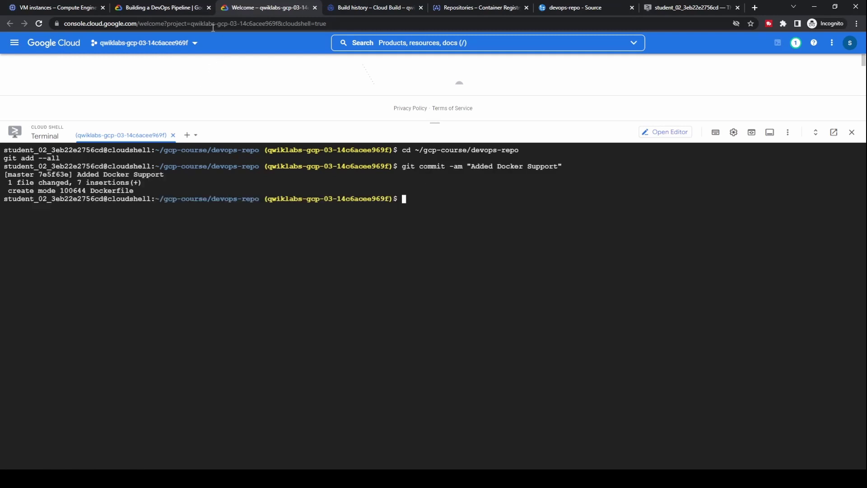
Check that instance-1 is running and open its external IP address over HTTP to test the deployed web app
click(171, 11)
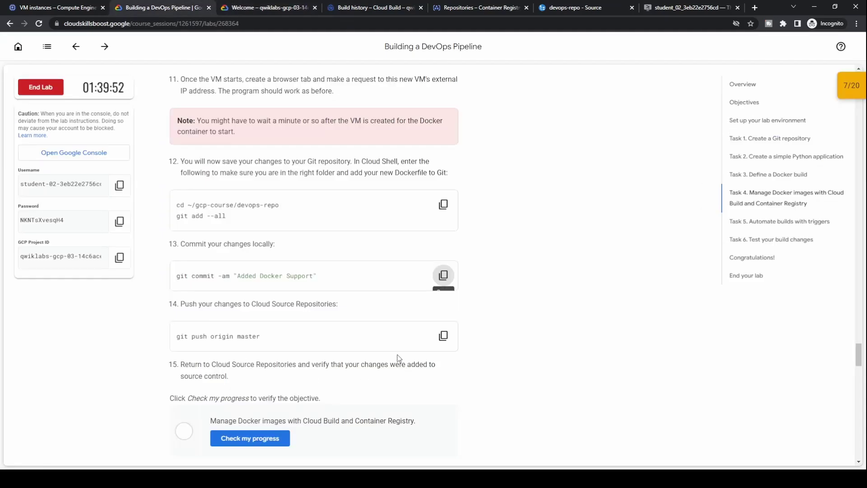
click(77, 7)
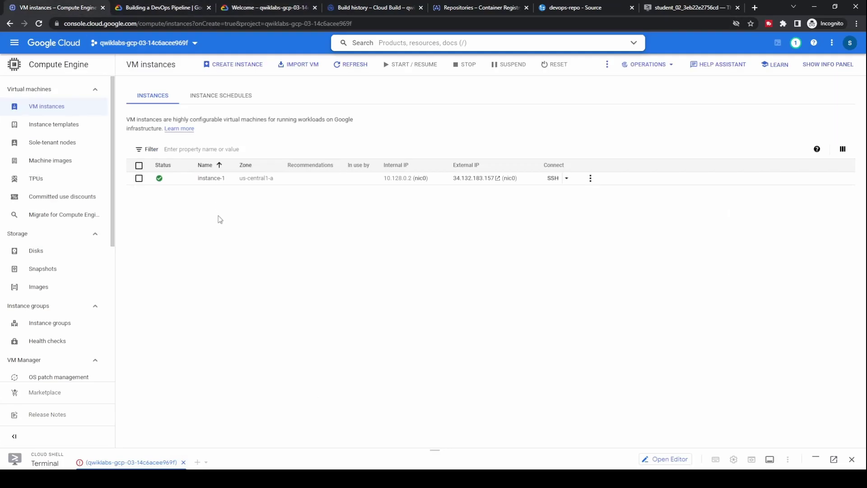
click(498, 178)
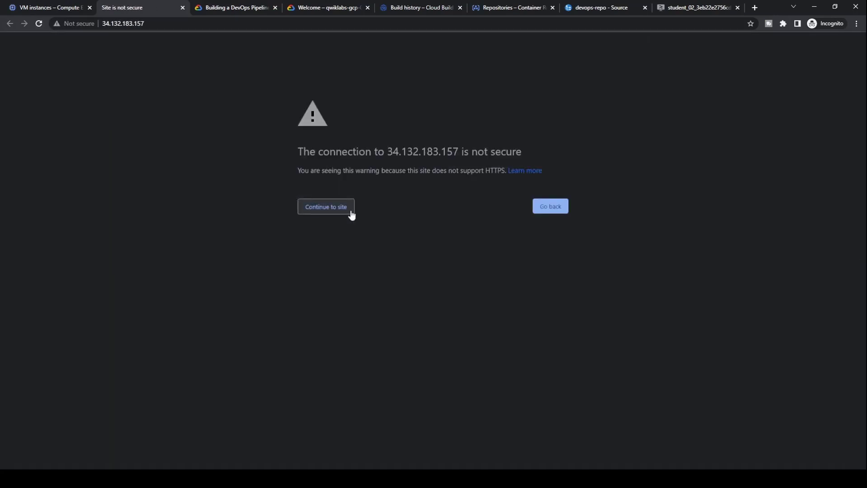
click(332, 208)
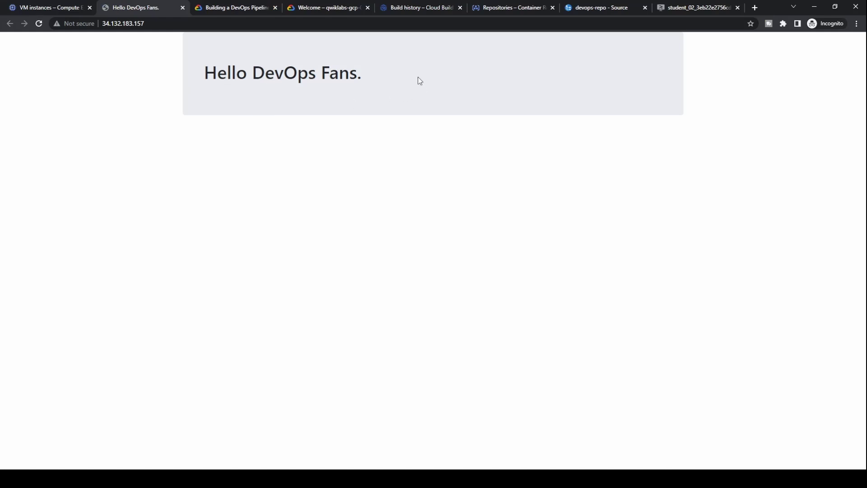
Copy the push command from the lab and run git push origin master in Cloud Shell
click(231, 8)
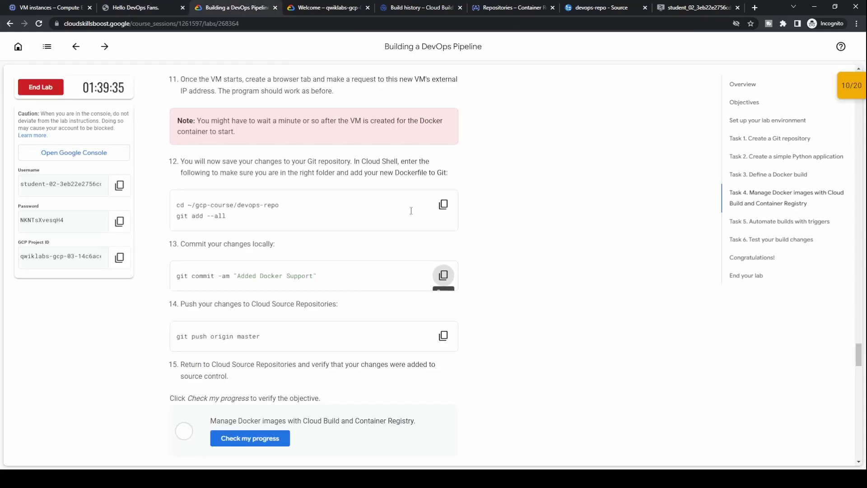
click(444, 337)
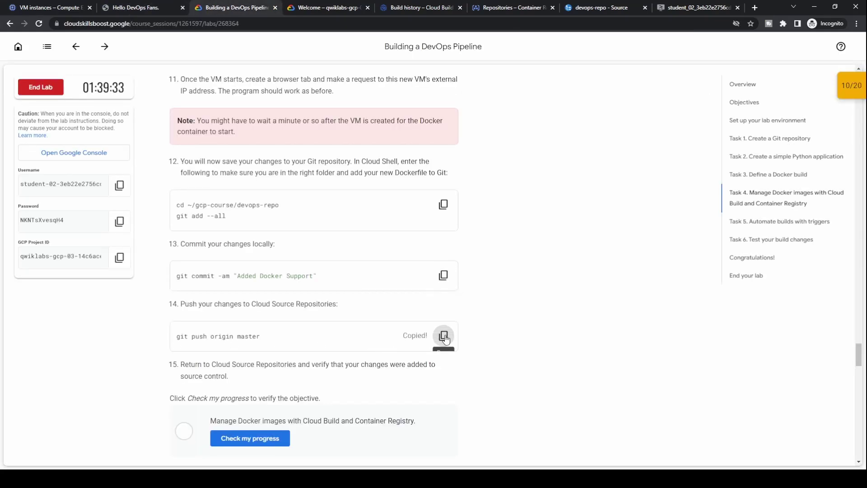
click(330, 7)
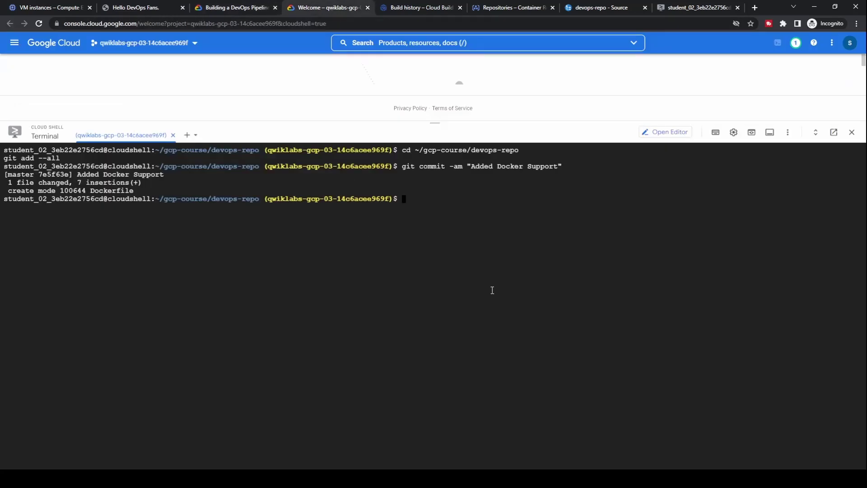
key(ctrl+v)
key(Return)
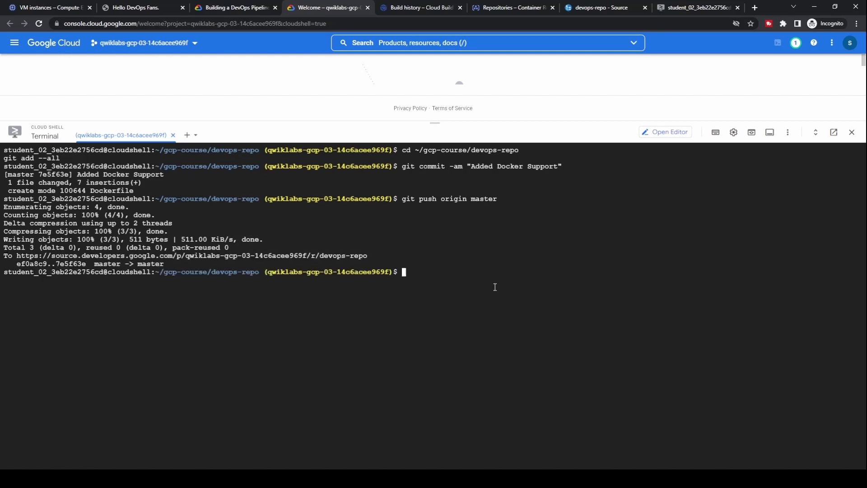
Check the lab progress for the objective "Manage Docker images with Cloud Build and Container Registry"
click(239, 9)
scroll(373, 297, down, 4)
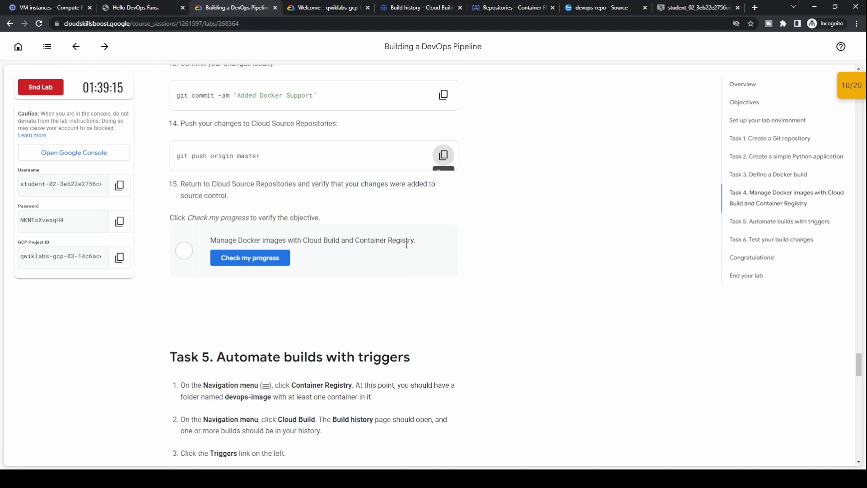
click(289, 262)
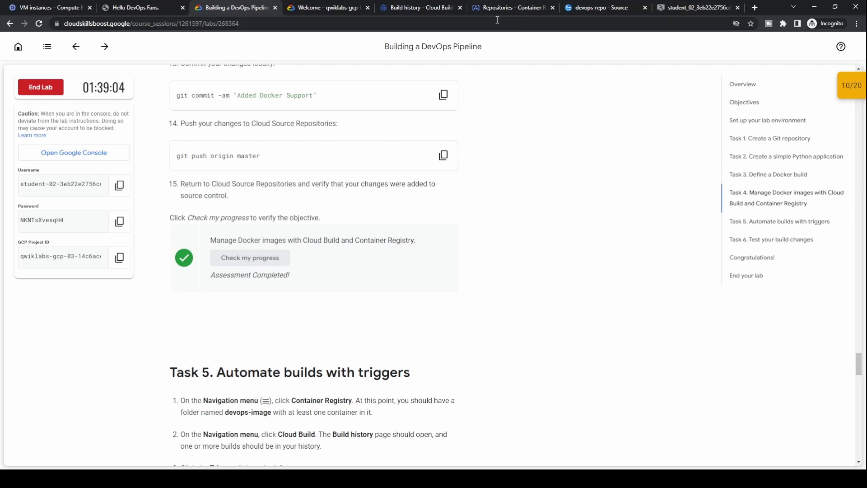
View the Container Registry repositories, then reload devops-repo in Cloud Source Repositories and expand its templates folder to check the pushed files
click(509, 8)
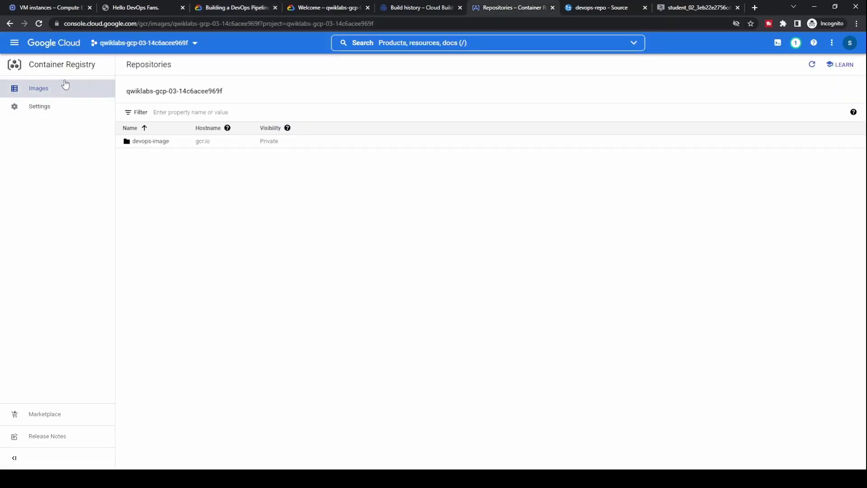
click(613, 9)
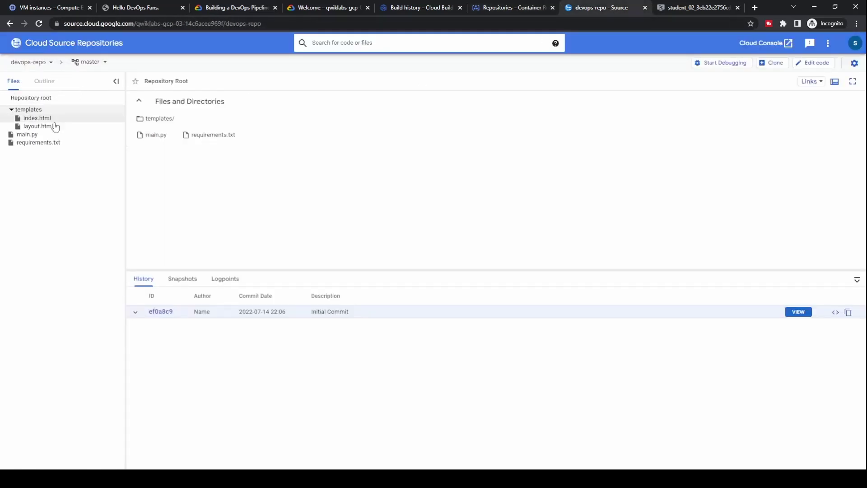
click(39, 24)
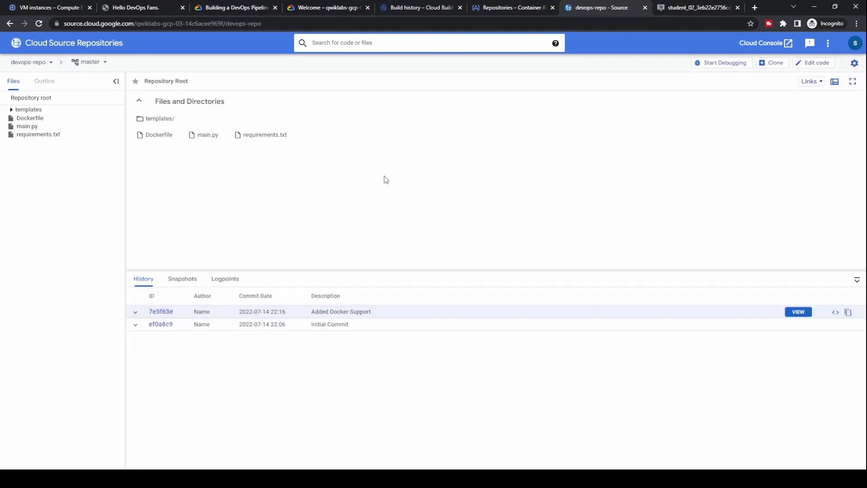
click(11, 110)
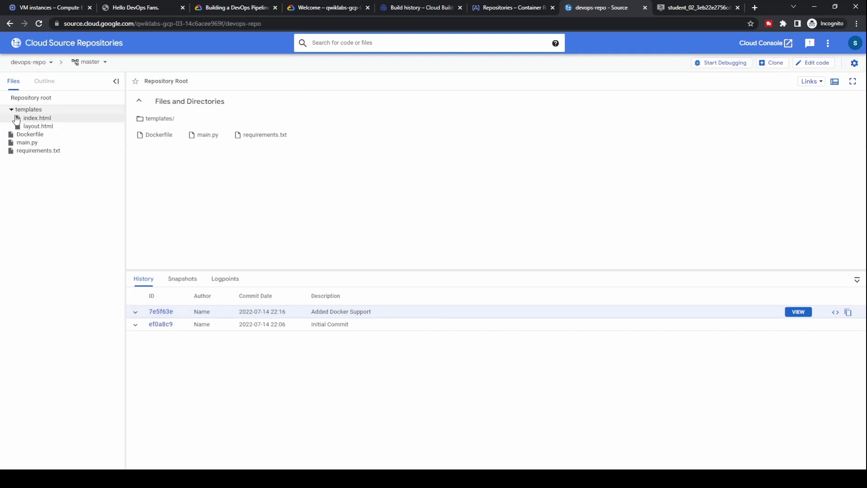
View the Dockerfile in devops-repo, then read the lab's Task 5 instructions on automating builds with triggers
click(31, 134)
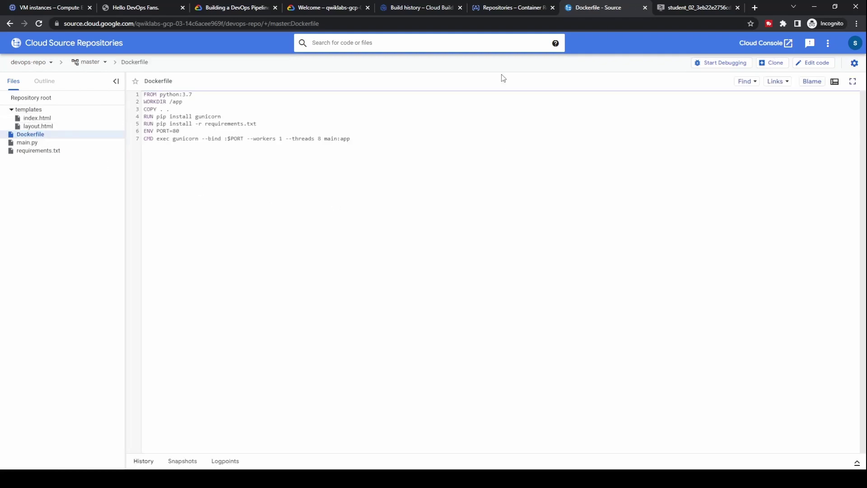
click(310, 7)
click(230, 8)
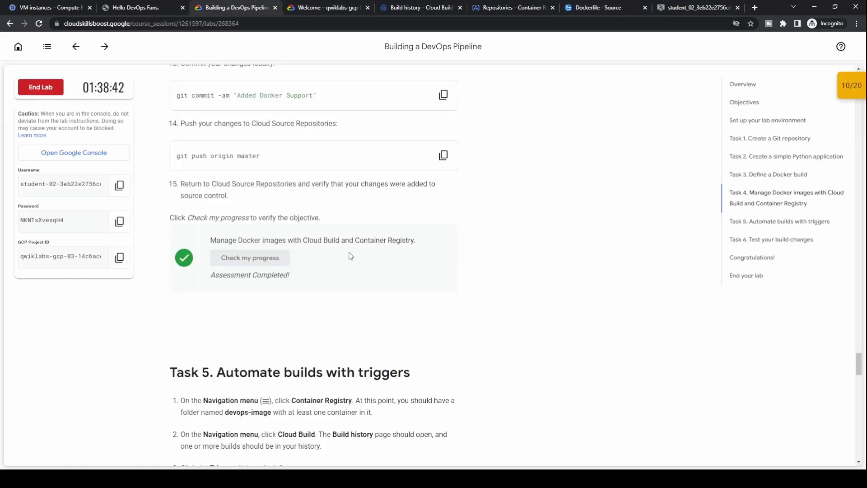
scroll(367, 294, down, 3)
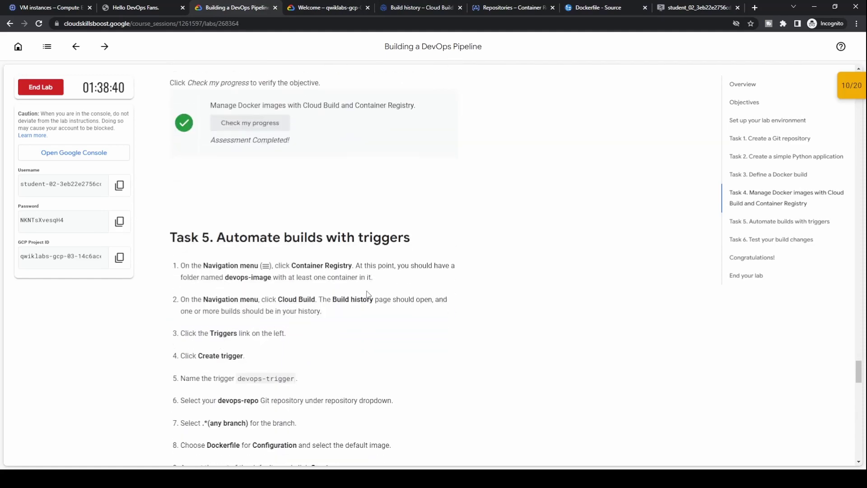
scroll(367, 293, down, 4)
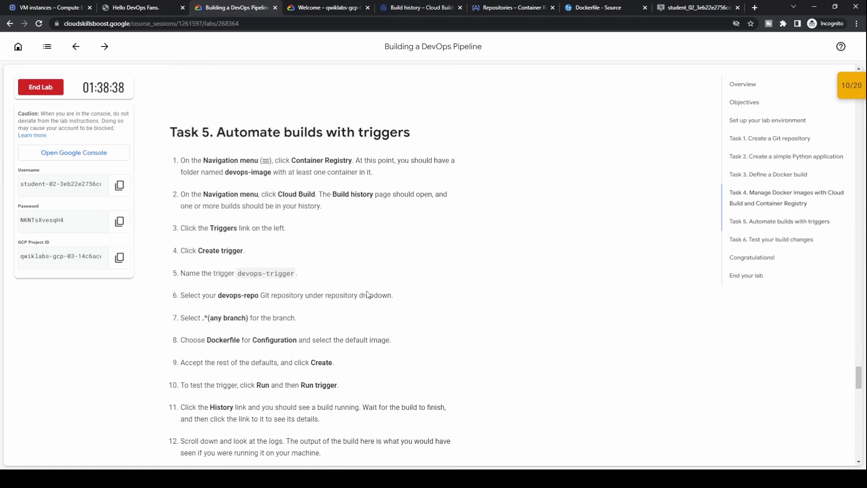
scroll(368, 294, up, 1)
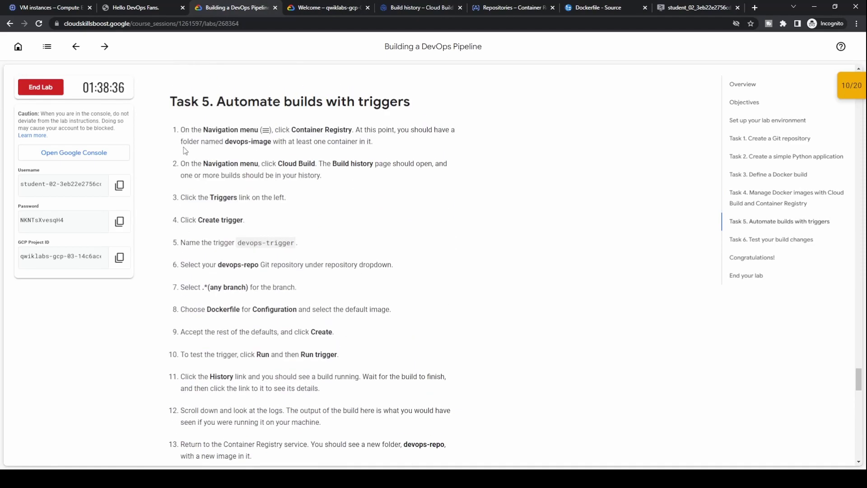
drag(225, 145, 373, 144)
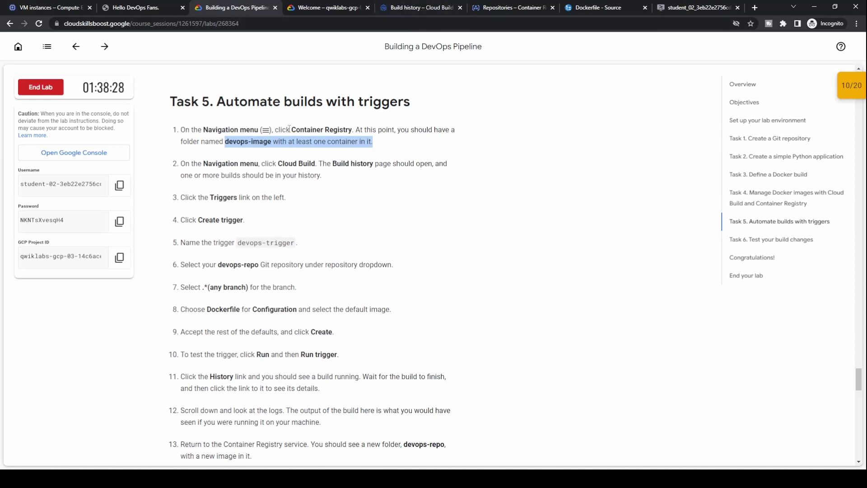
drag(290, 129, 353, 131)
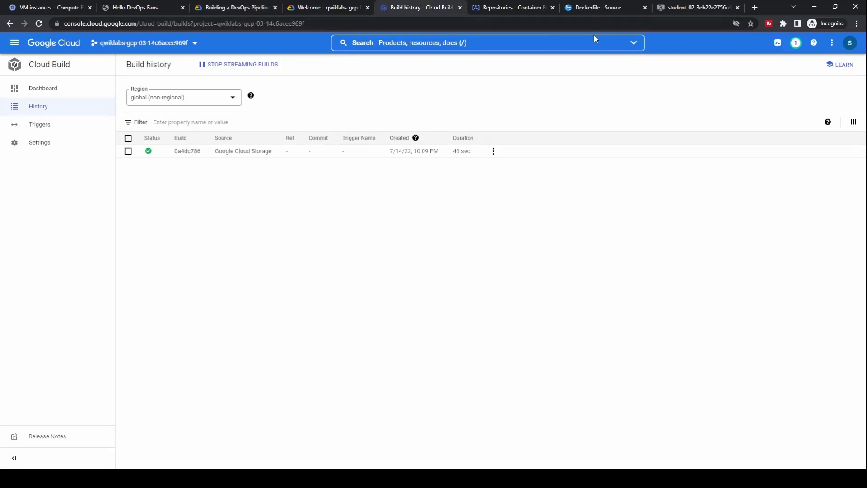
Check Container Registry for the devops-image folder, placing its browser tab beside the lab and reloading the repositories page
click(519, 8)
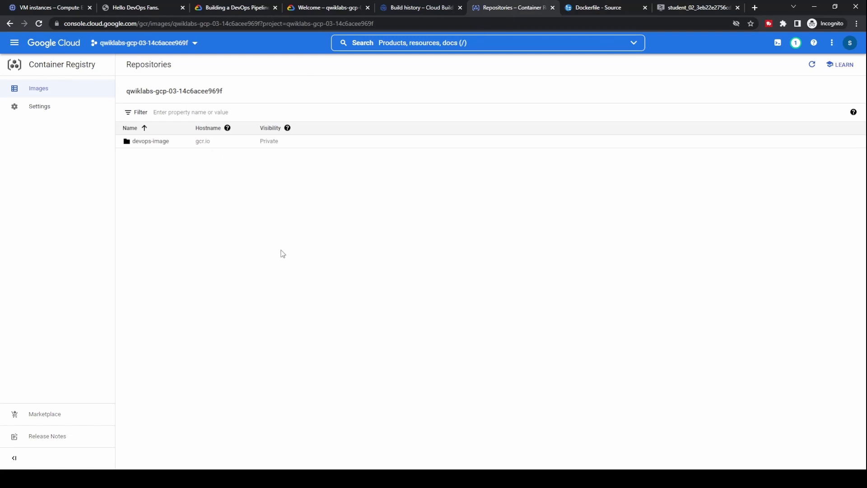
click(242, 9)
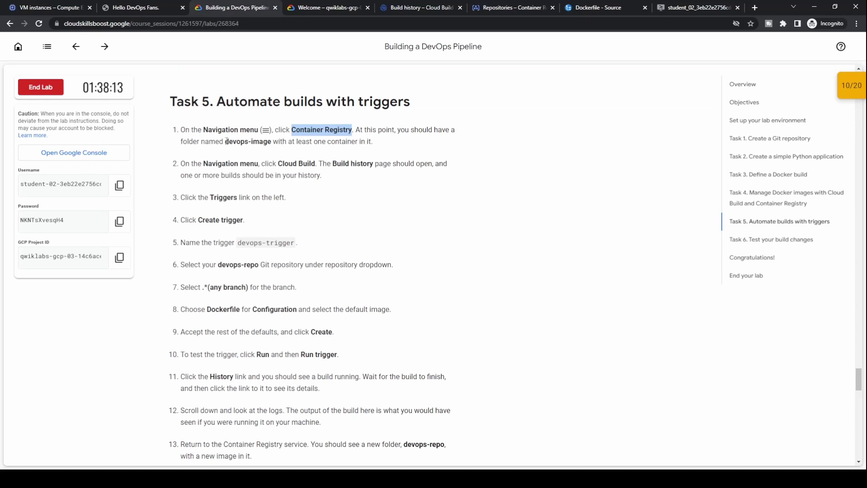
click(509, 9)
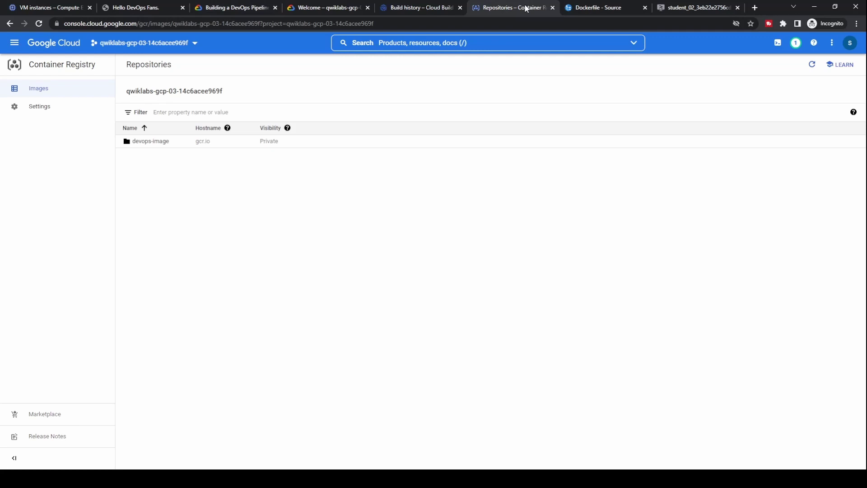
drag(526, 8, 339, 9)
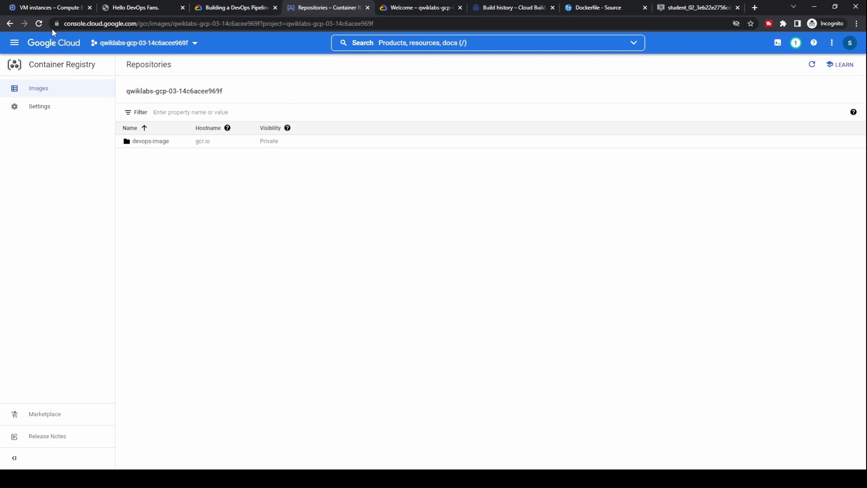
click(39, 23)
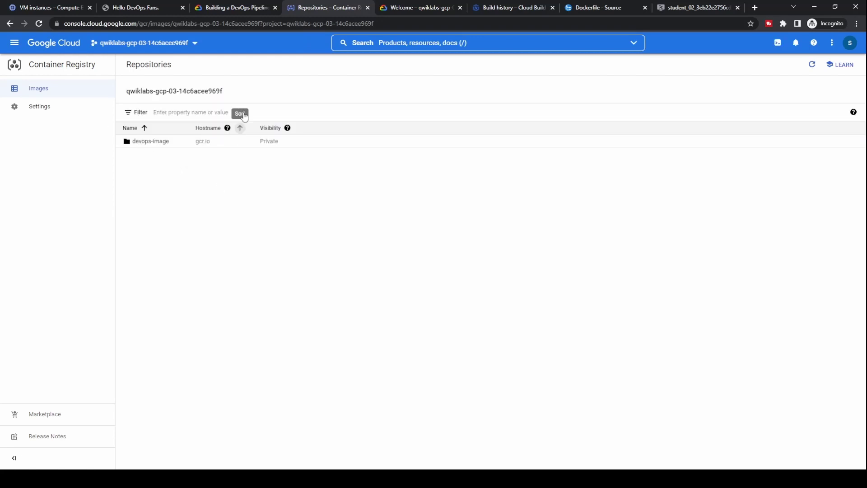
Follow the lab's third instruction to open the Cloud Build Triggers page, placing its browser tab beside Container Registry
click(239, 8)
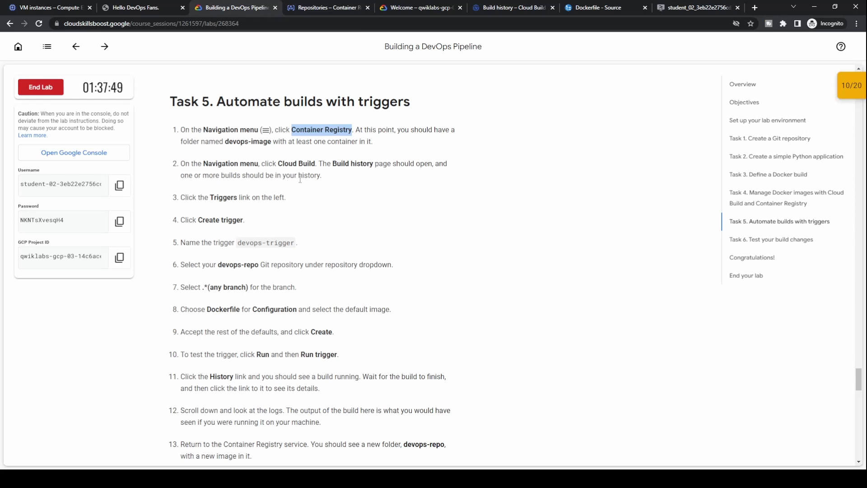
drag(193, 197, 287, 197)
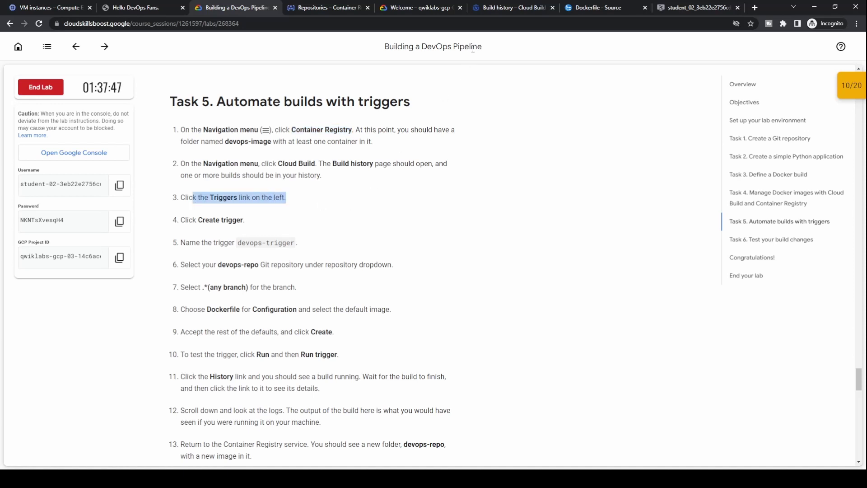
click(509, 10)
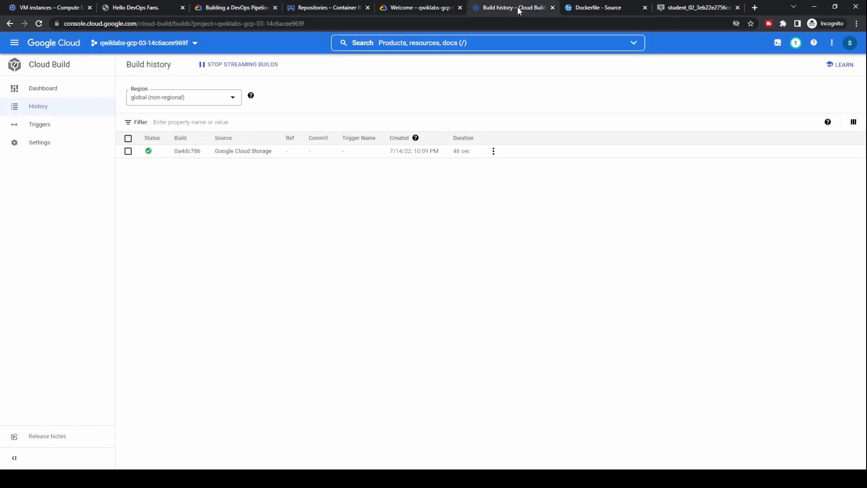
drag(514, 8, 432, 10)
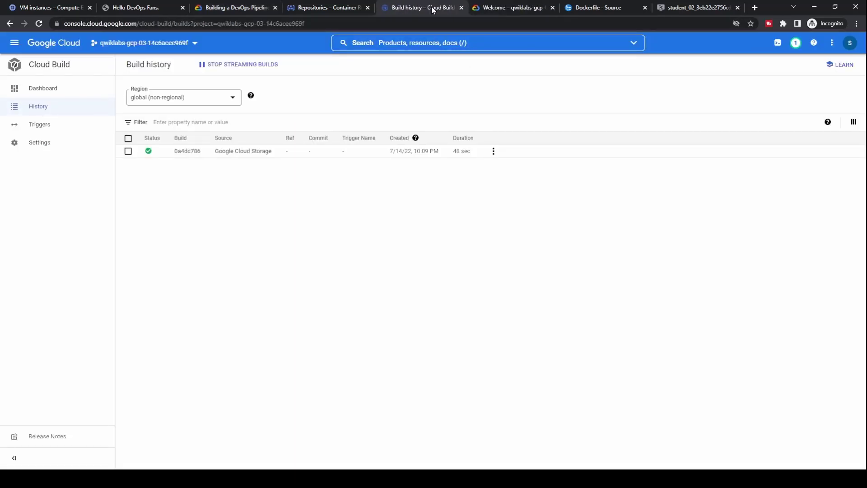
click(41, 128)
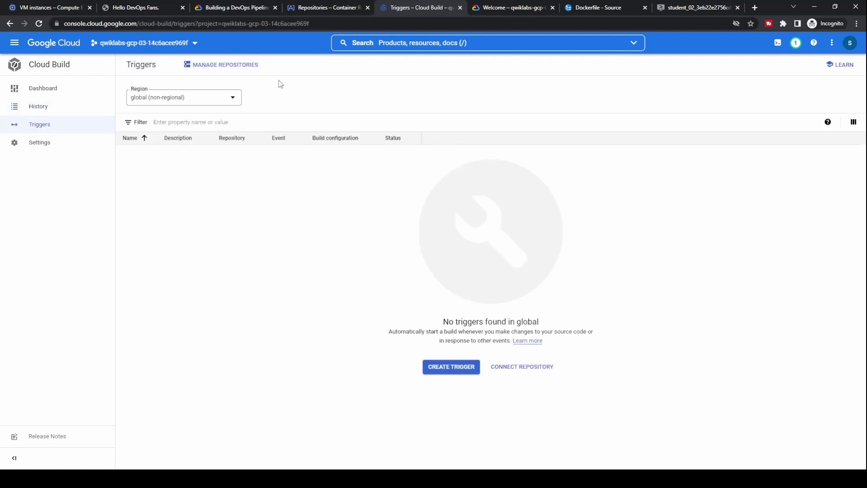
Copy the trigger name from the lab, start a new Cloud Build trigger and name it devops-trigger
click(233, 9)
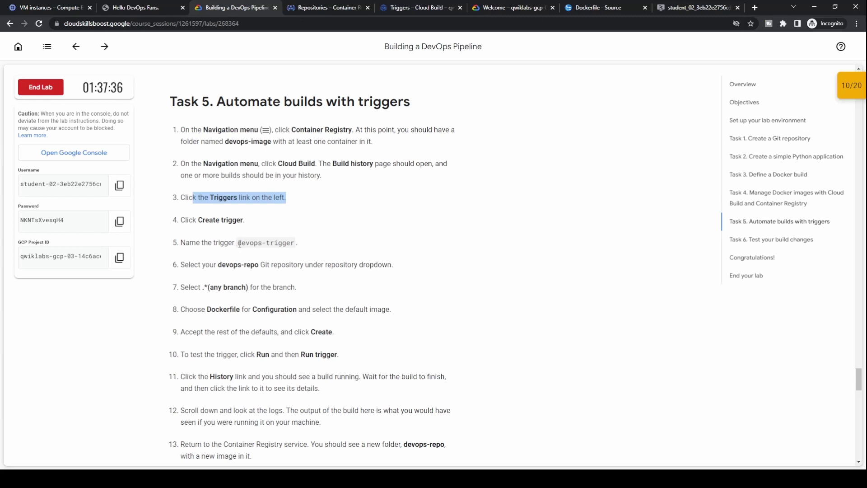
drag(239, 243, 293, 243)
key(ctrl+c)
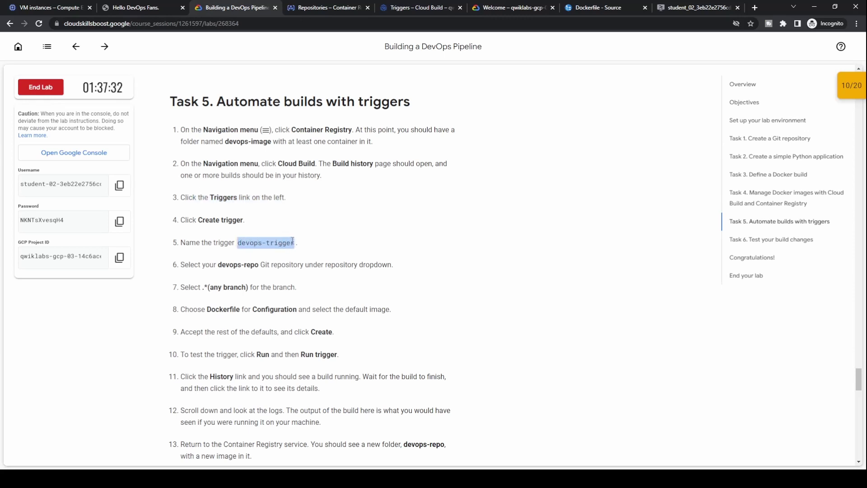
click(422, 8)
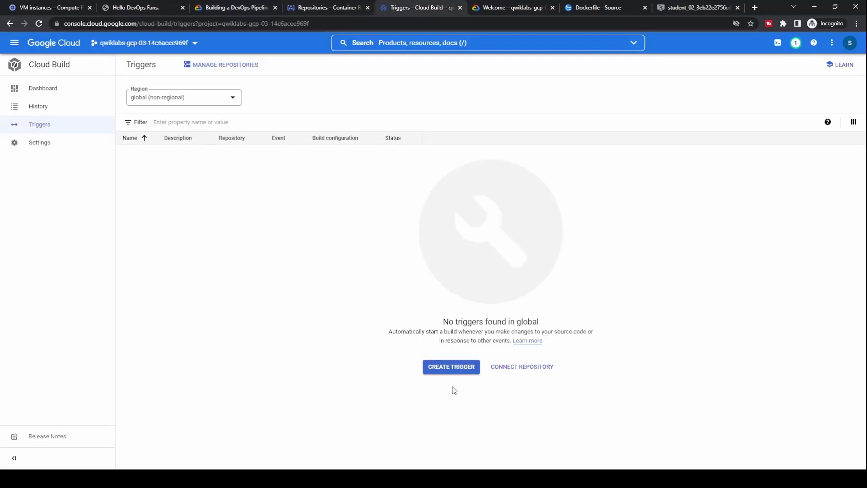
click(451, 367)
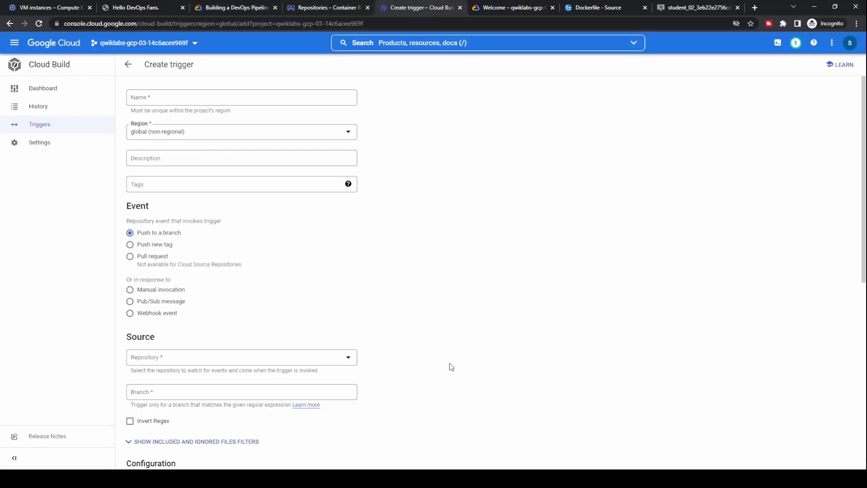
click(198, 100)
key(ctrl+v)
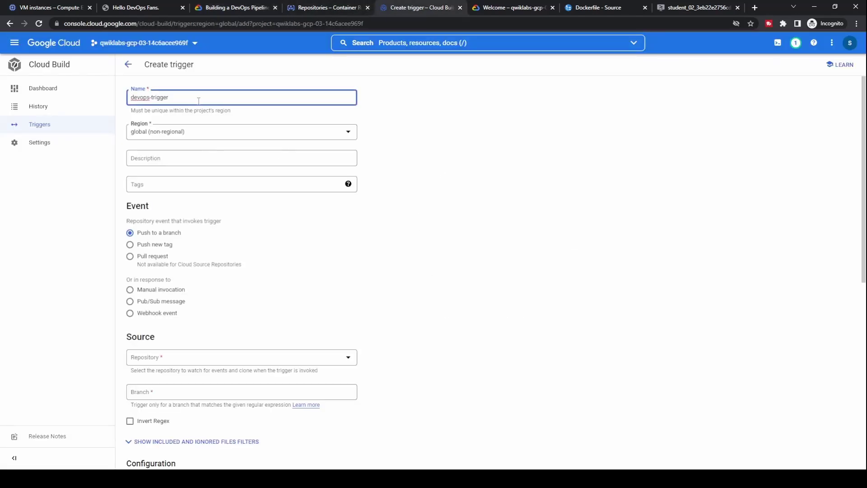
key(Tab)
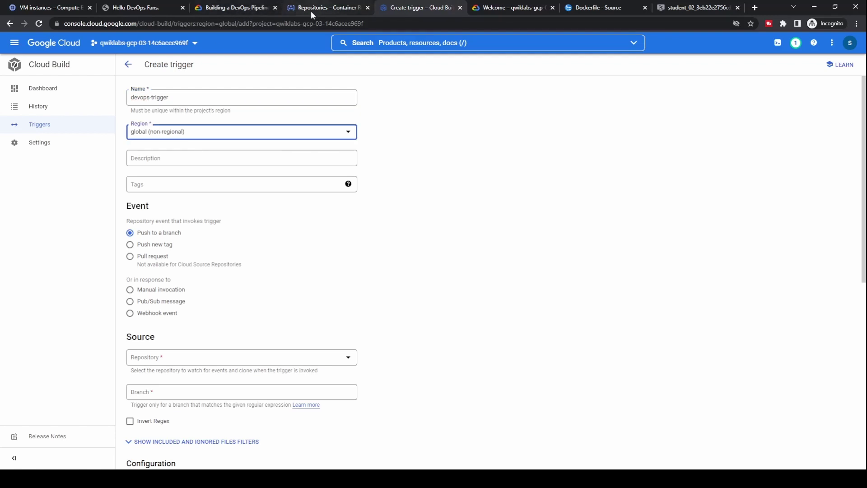
Following the lab, set the trigger's source repository to devops-repo (Cloud Source Repositories) and its branch to .* (any branch)
click(247, 11)
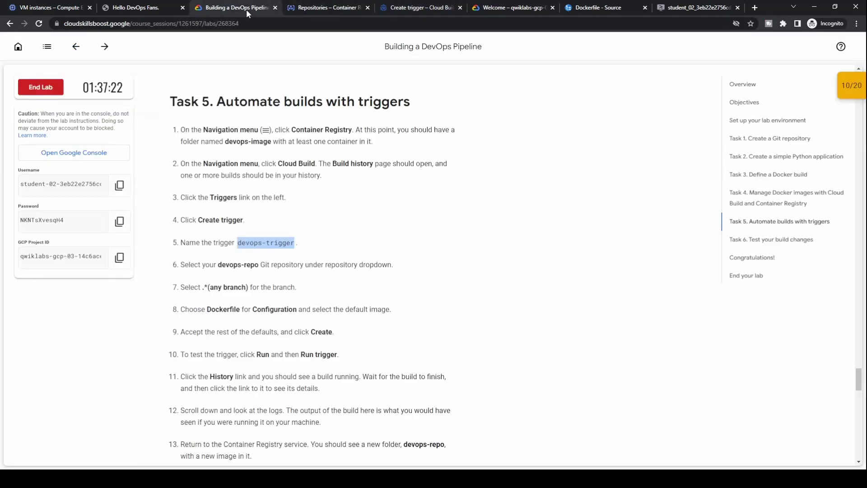
drag(222, 264, 260, 264)
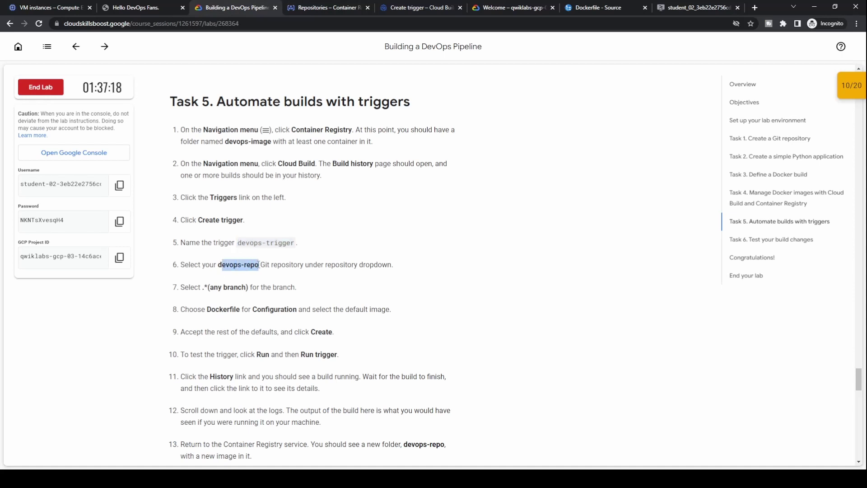
click(425, 8)
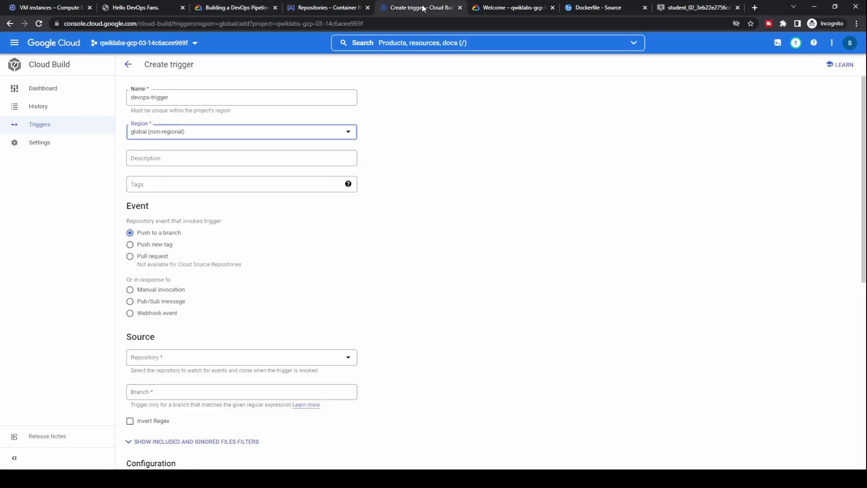
drag(422, 8, 348, 8)
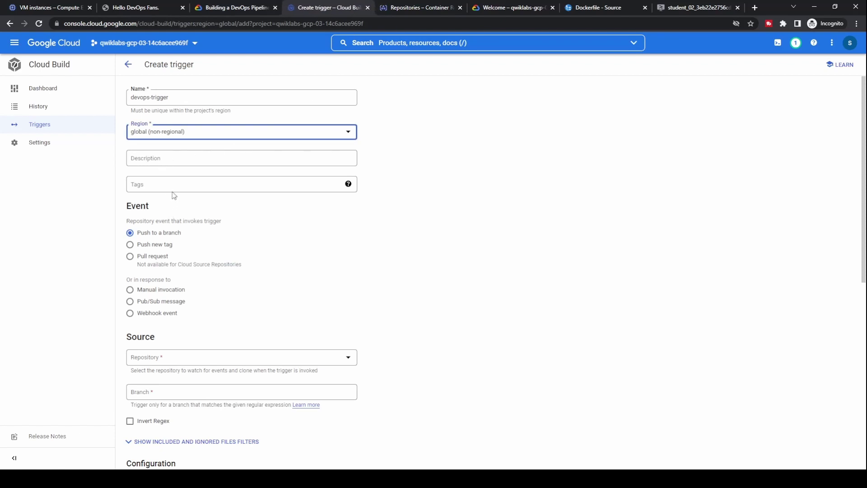
scroll(271, 293, down, 1)
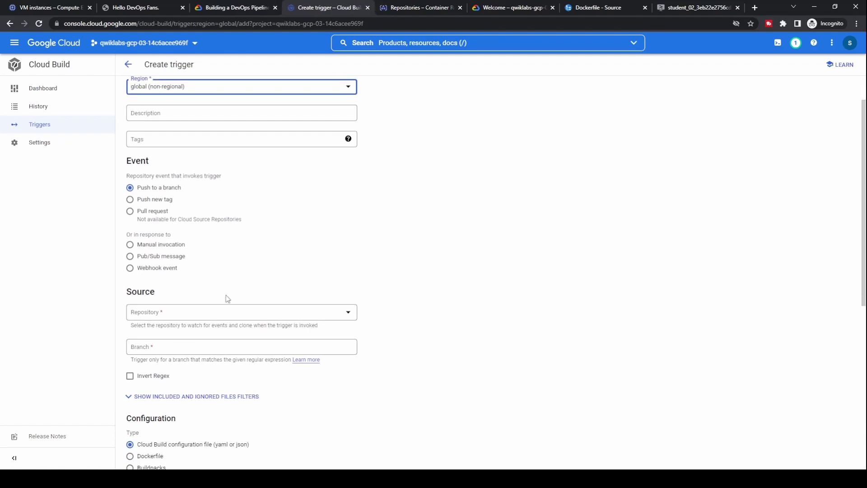
click(220, 313)
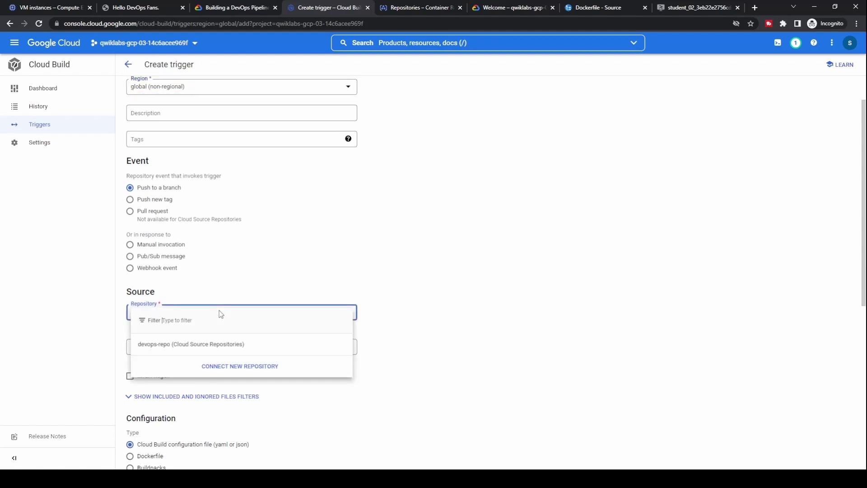
click(170, 345)
click(172, 346)
text(^master$)
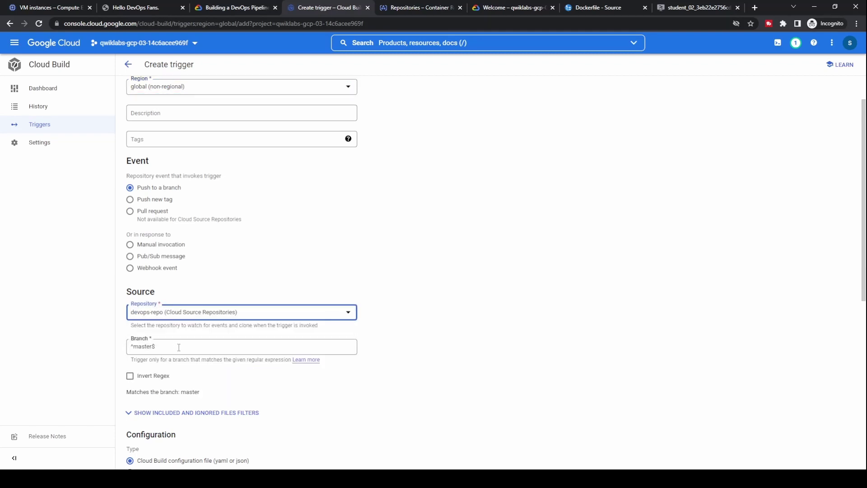
click(186, 347)
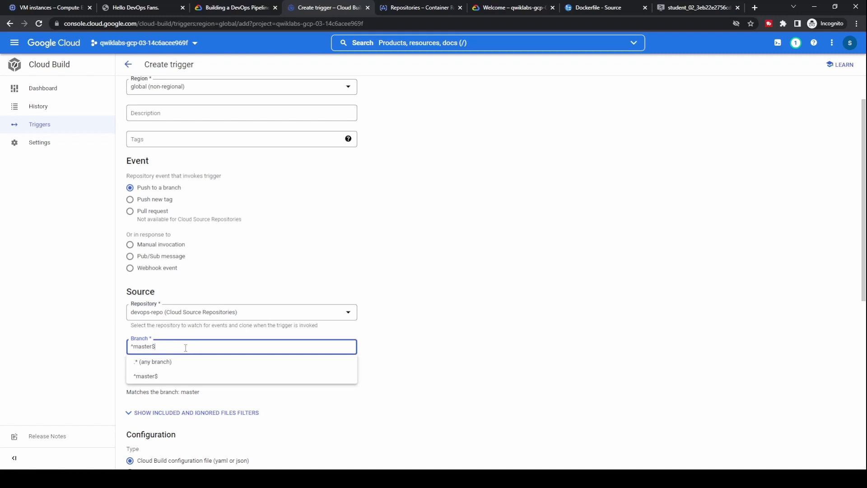
click(169, 362)
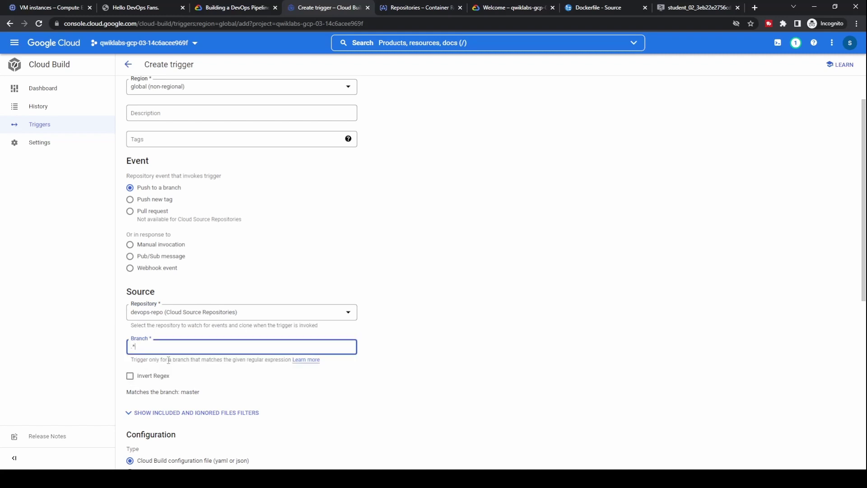
Following the lab's eighth instruction, set the trigger's configuration type to Dockerfile and keep the default image name
click(242, 6)
scroll(248, 227, down, 2)
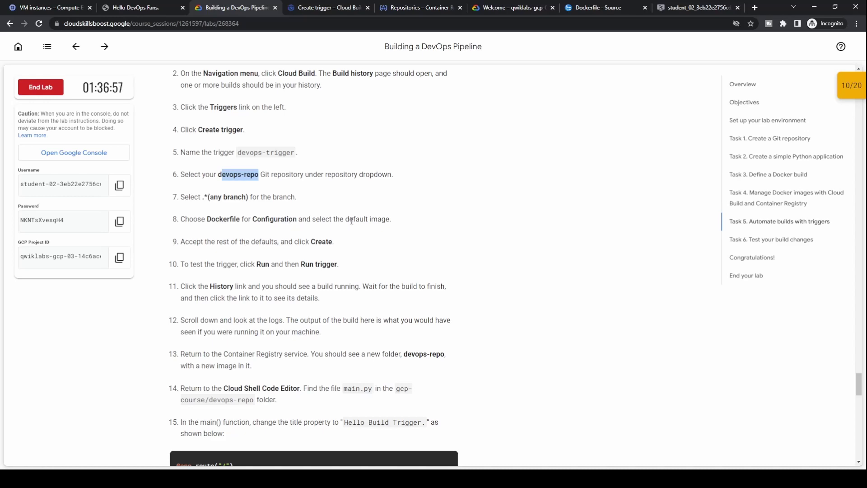
drag(211, 219, 397, 228)
scroll(399, 227, down, 1)
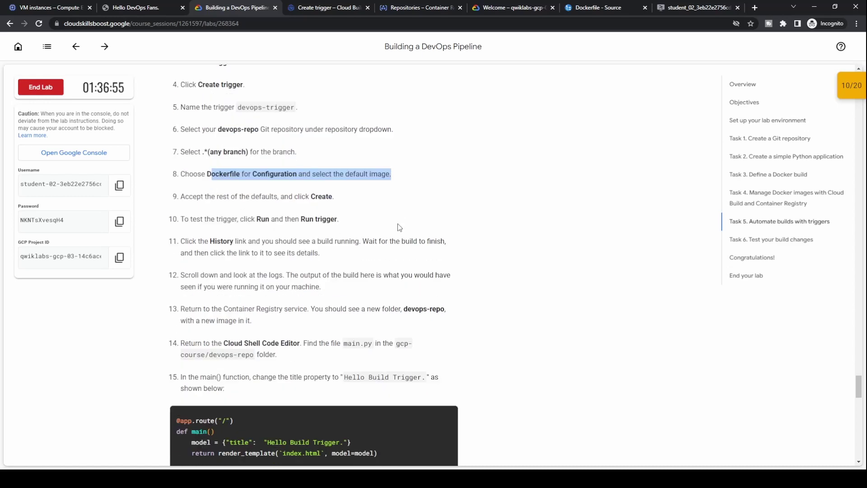
click(332, 7)
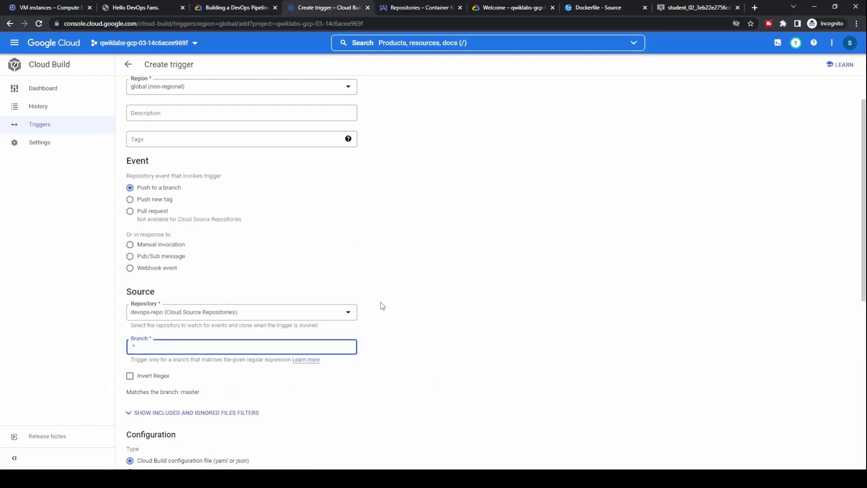
scroll(382, 306, down, 4)
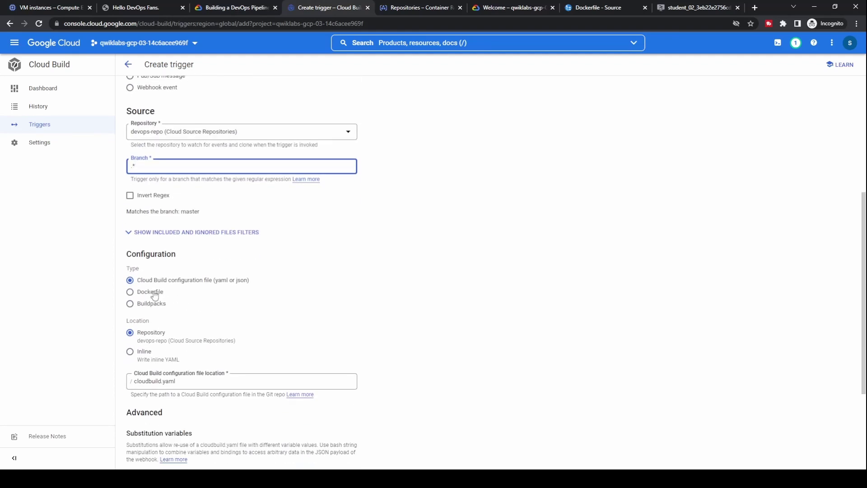
click(155, 295)
scroll(368, 302, down, 3)
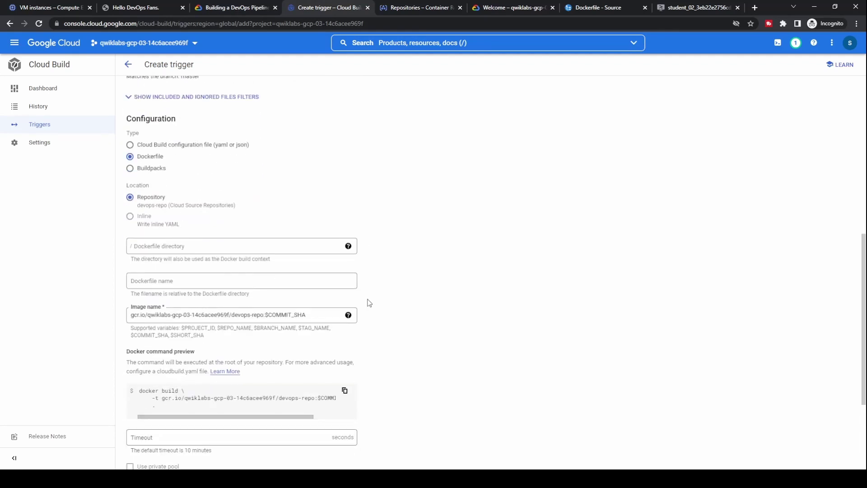
Read the lab's instructions 9 and 10 on accepting the default settings, creating the trigger and testing it
click(254, 9)
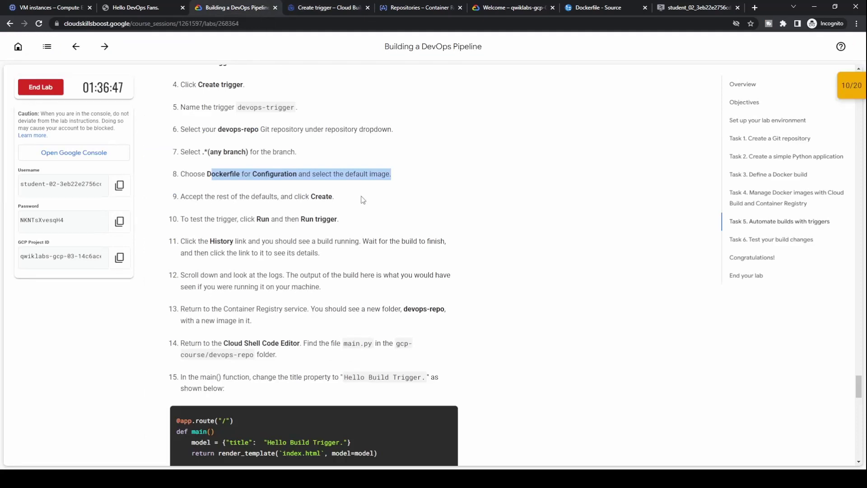
click(342, 7)
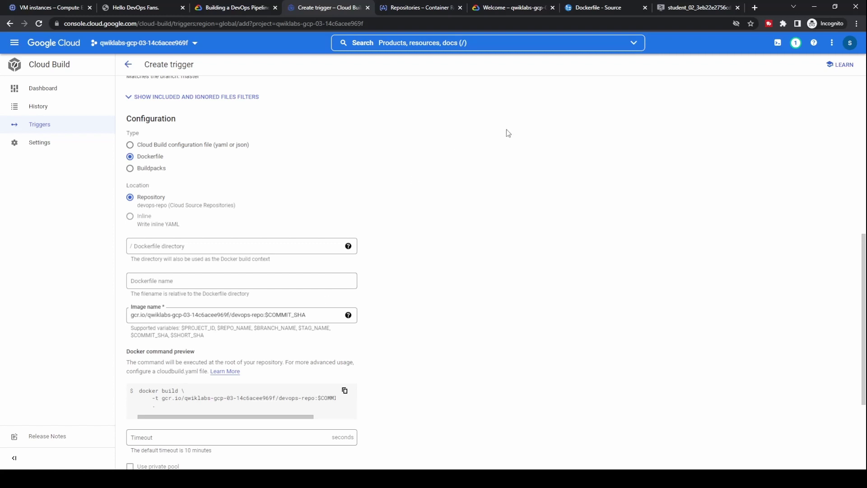
click(233, 7)
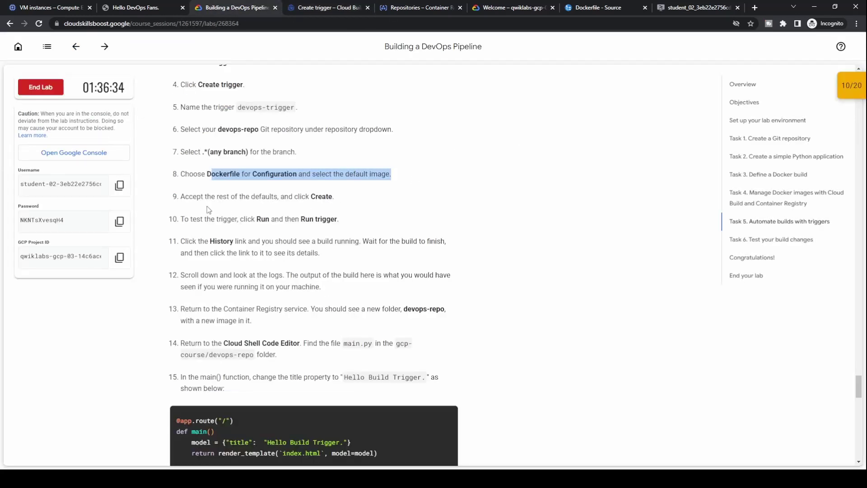
drag(288, 197, 332, 197)
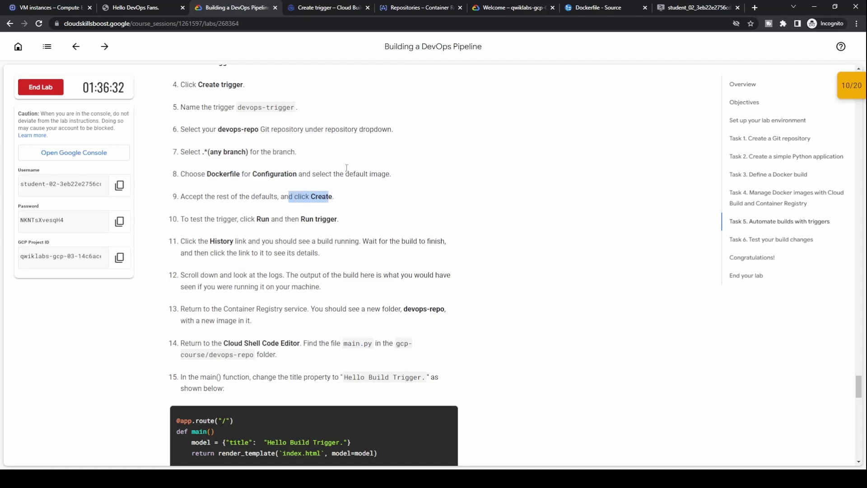
scroll(371, 159, up, 3)
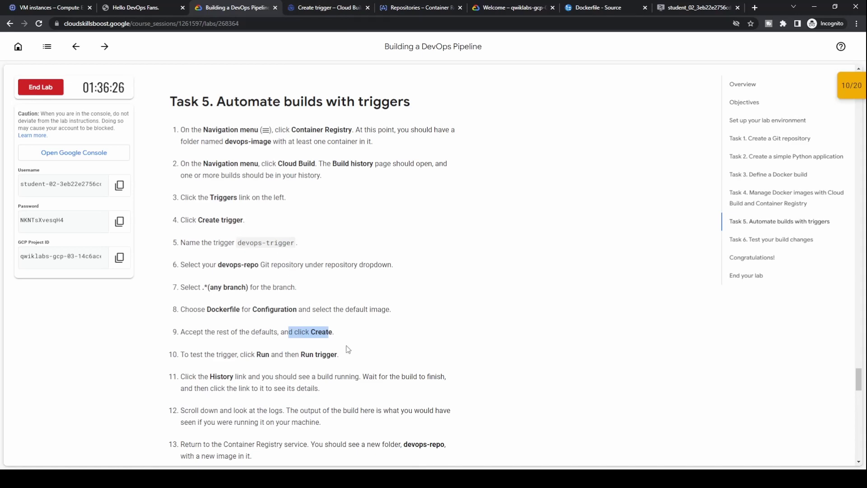
scroll(348, 349, down, 2)
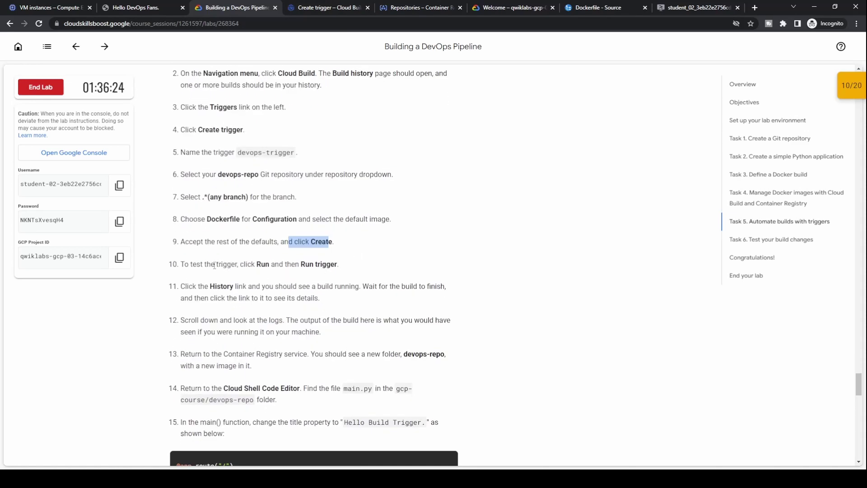
drag(215, 266, 341, 266)
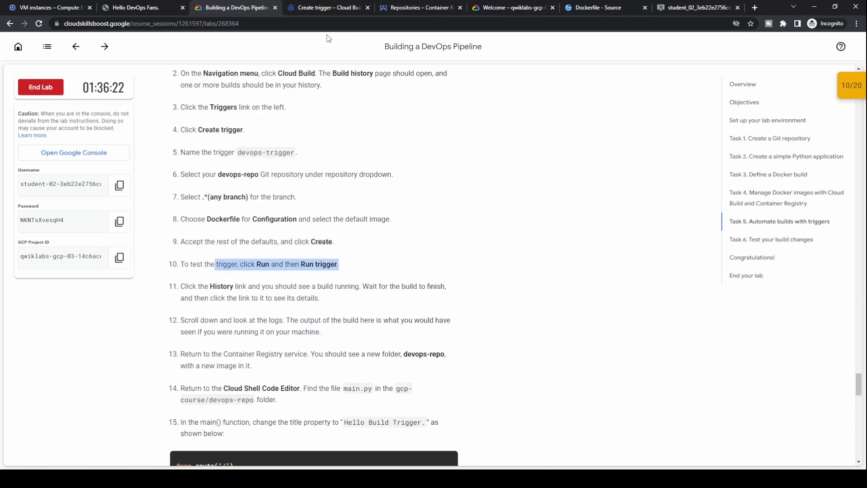
Review the whole trigger form from name to advanced settings, keep the remaining defaults and create the trigger
click(323, 9)
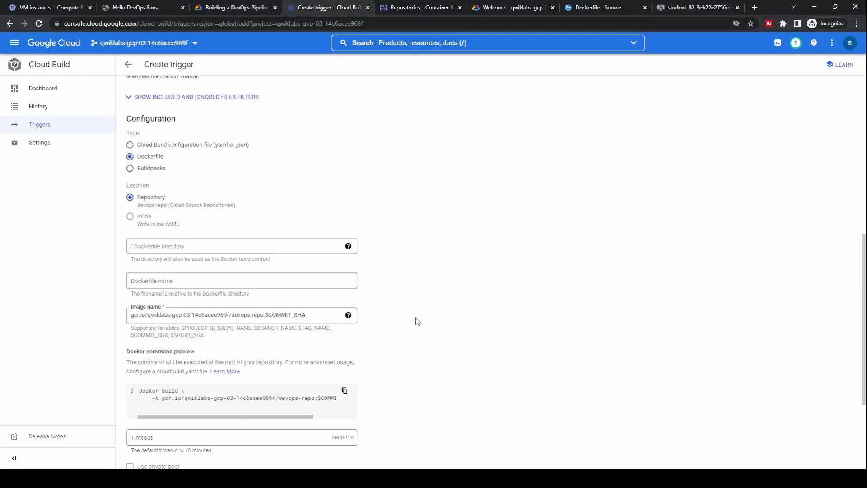
scroll(414, 320, down, 3)
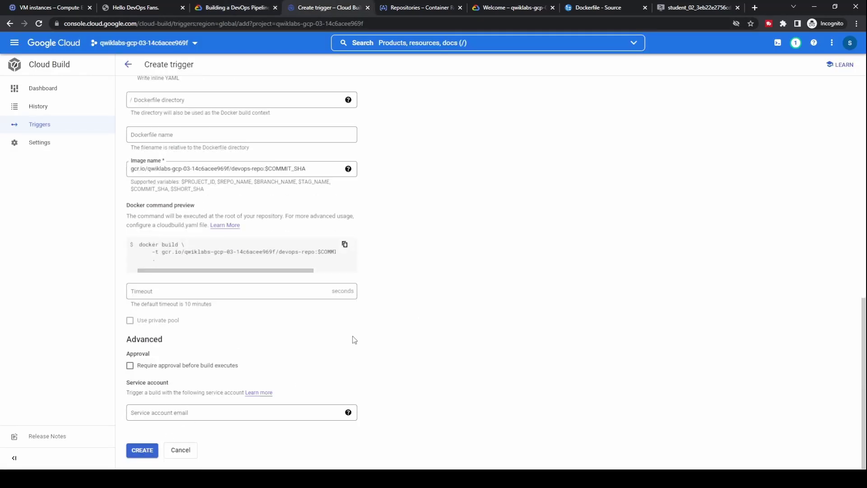
scroll(355, 339, up, 10)
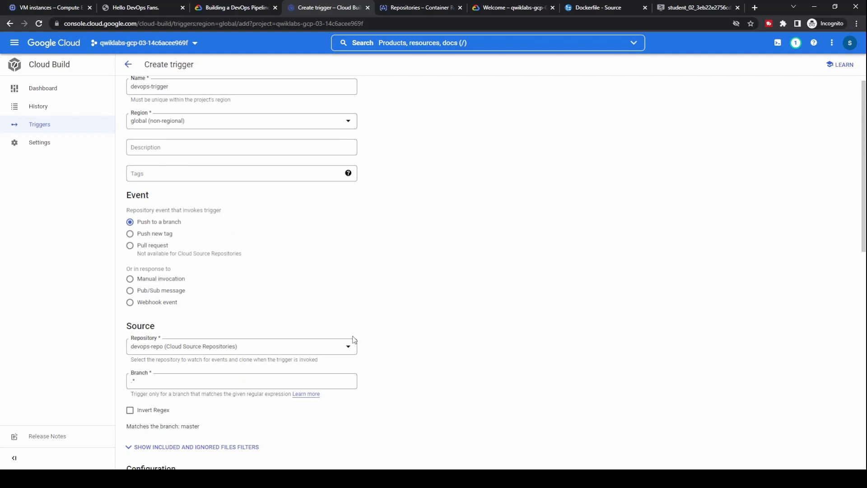
scroll(354, 340, up, 1)
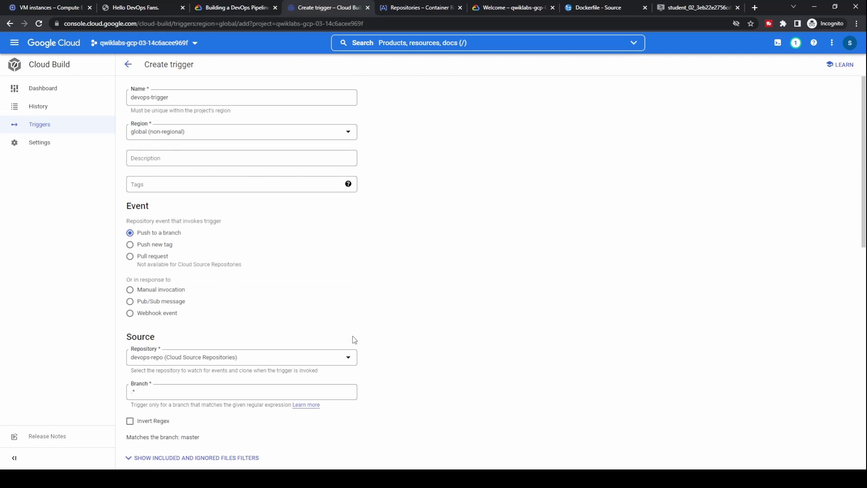
scroll(354, 340, down, 5)
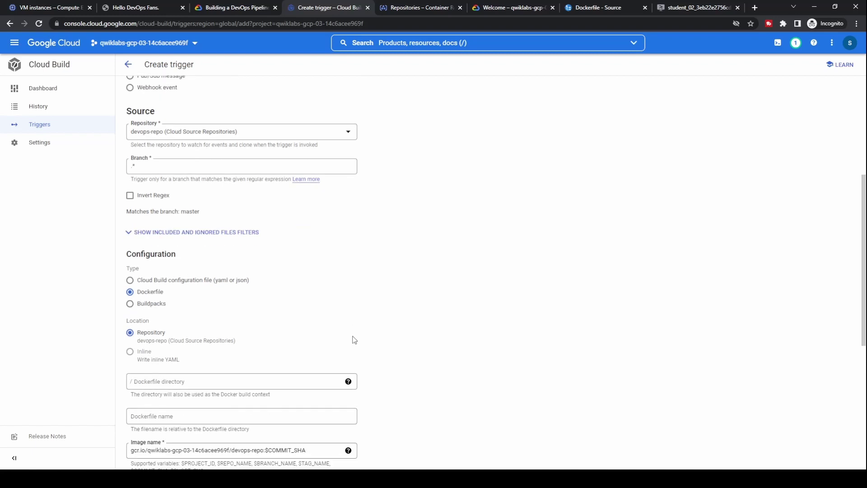
scroll(354, 340, down, 2)
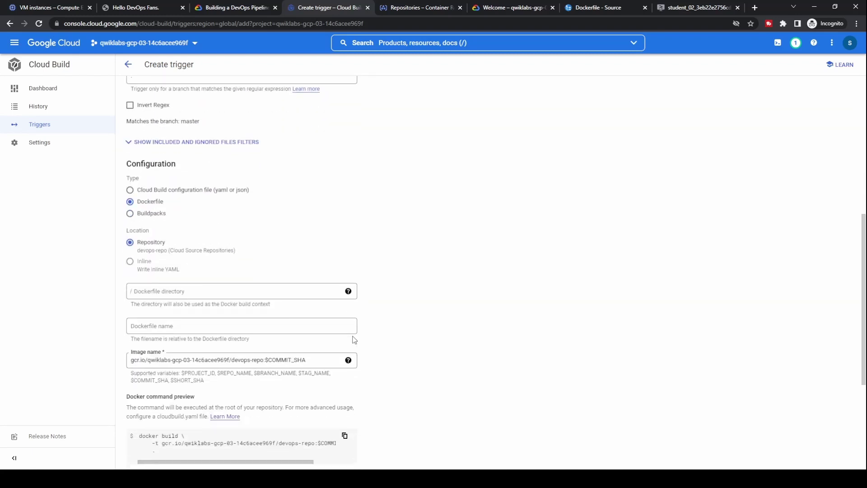
scroll(354, 340, up, 4)
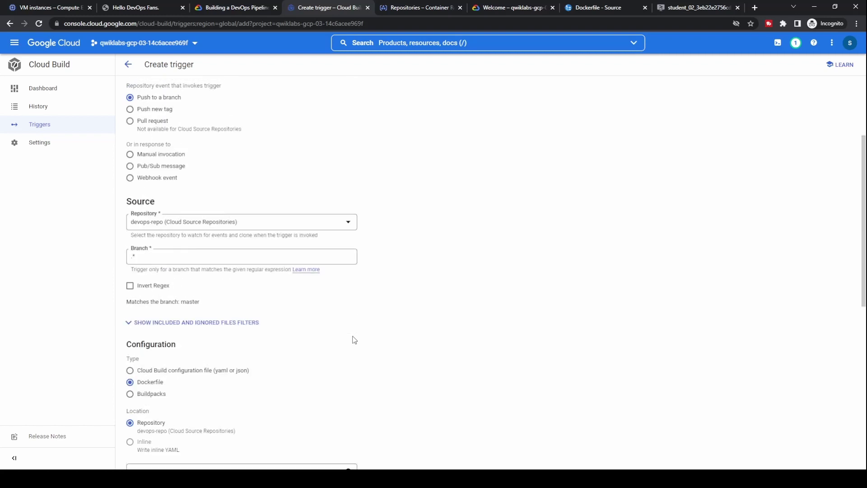
scroll(355, 339, down, 8)
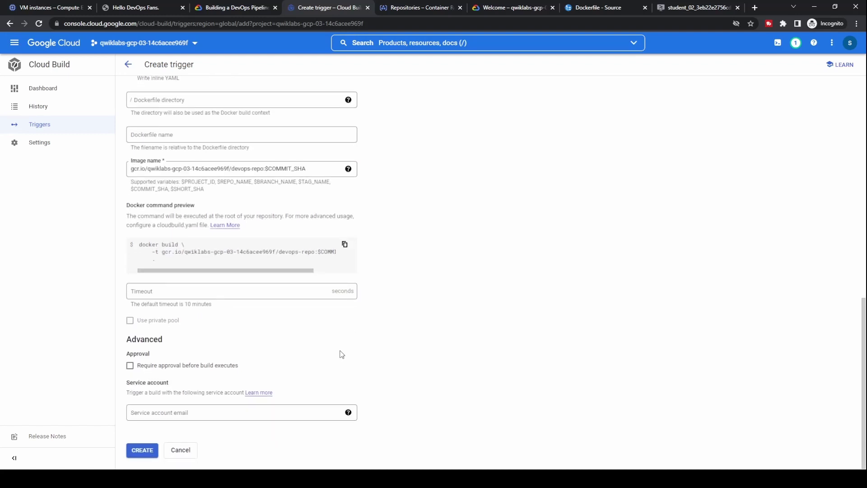
click(139, 453)
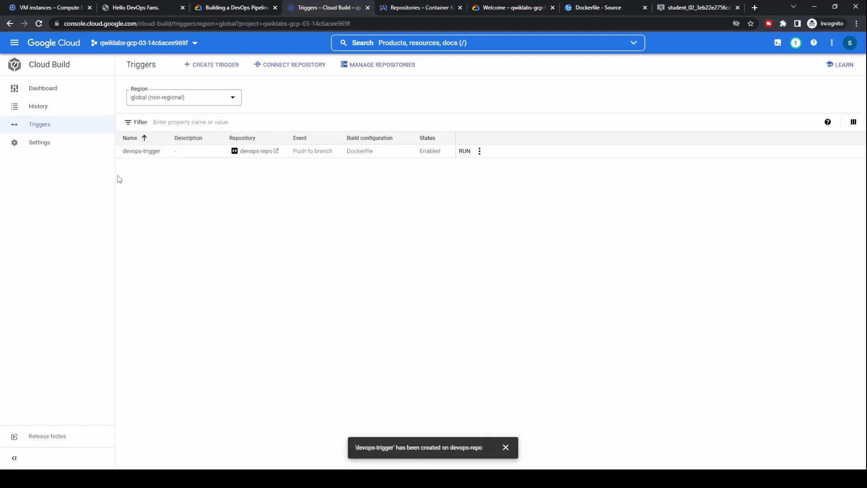
Run devops-trigger manually on the master branch, checking the lab's instruction about build history before starting it
click(464, 152)
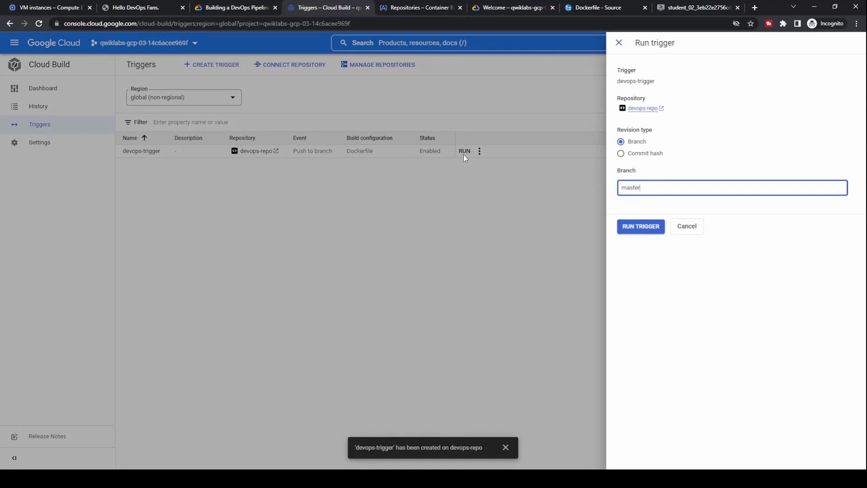
click(251, 11)
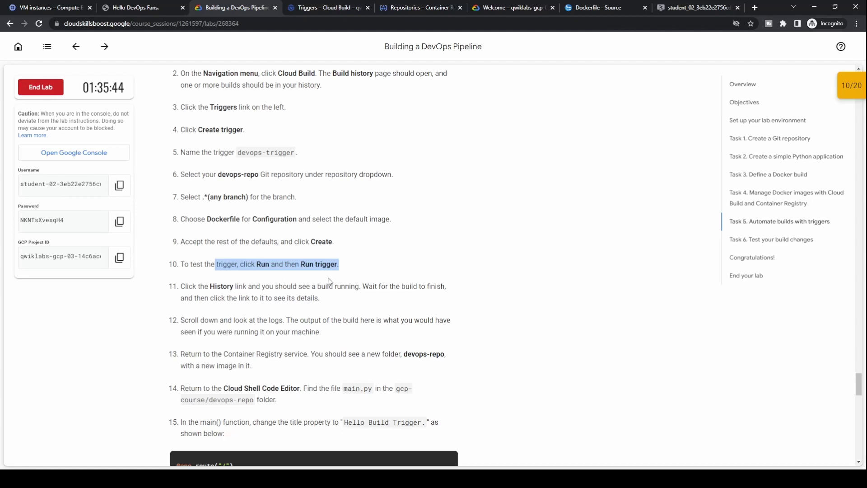
drag(193, 286, 452, 299)
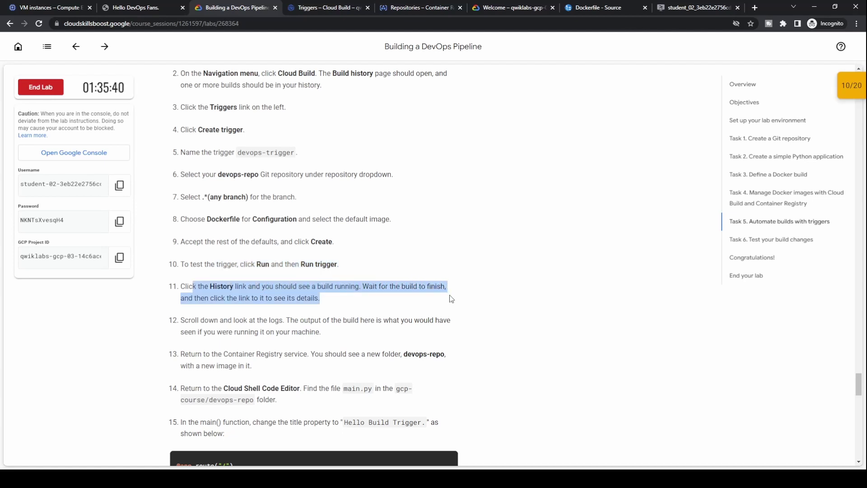
click(319, 10)
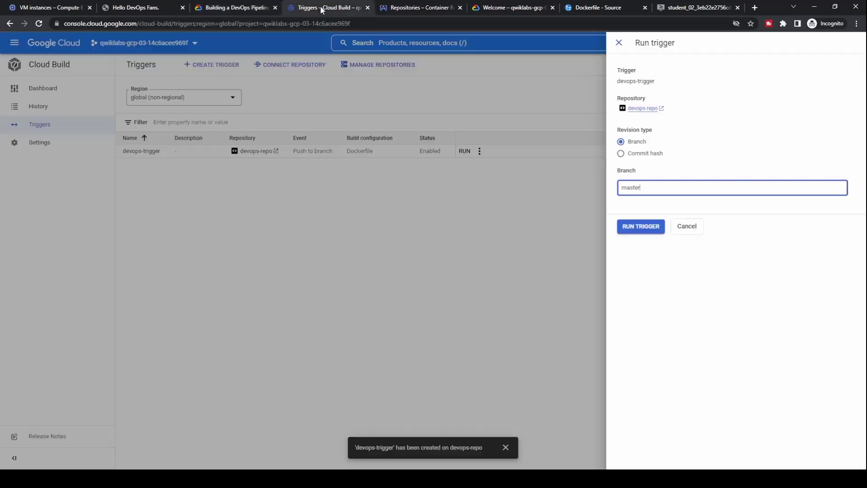
click(649, 228)
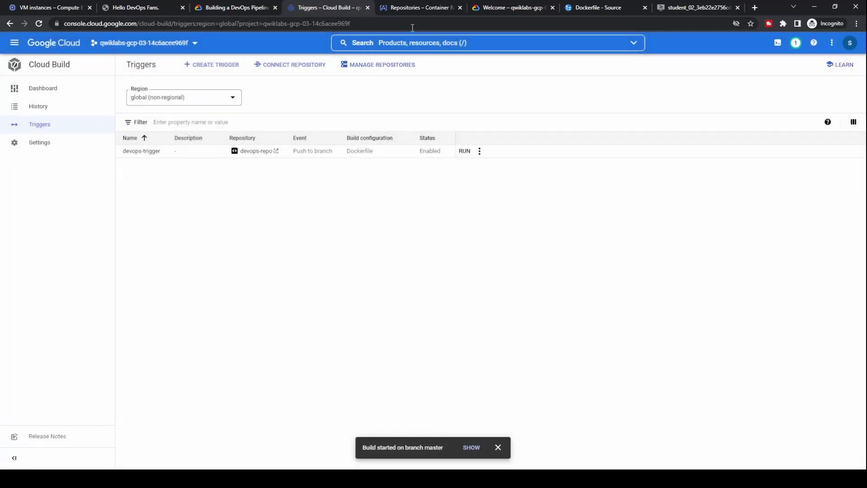
Check the Container Registry repositories, return to Cloud Build to open the build history and dismiss the build notification
click(430, 9)
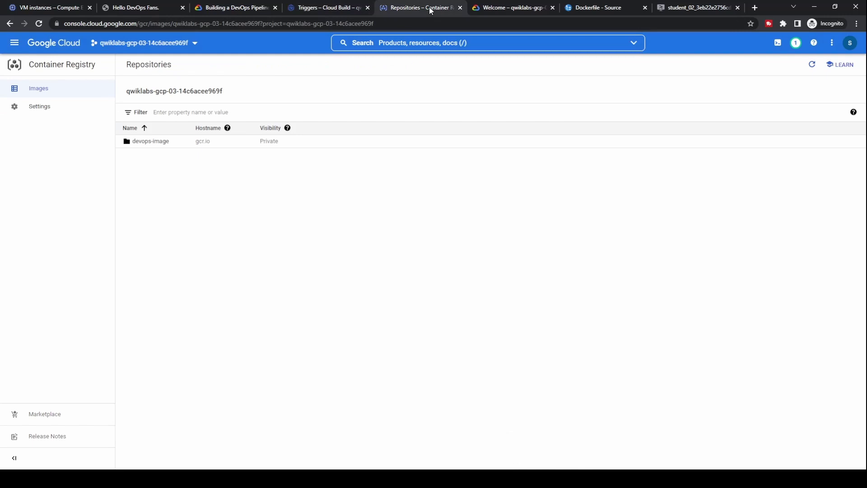
click(326, 10)
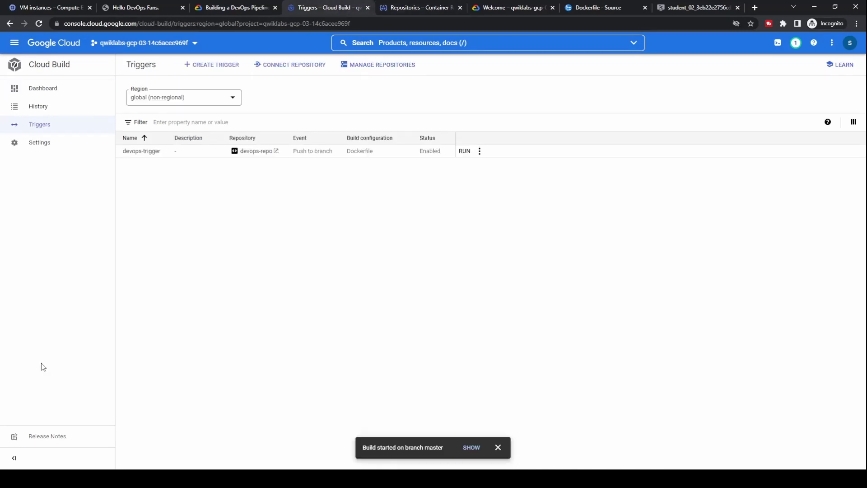
click(61, 114)
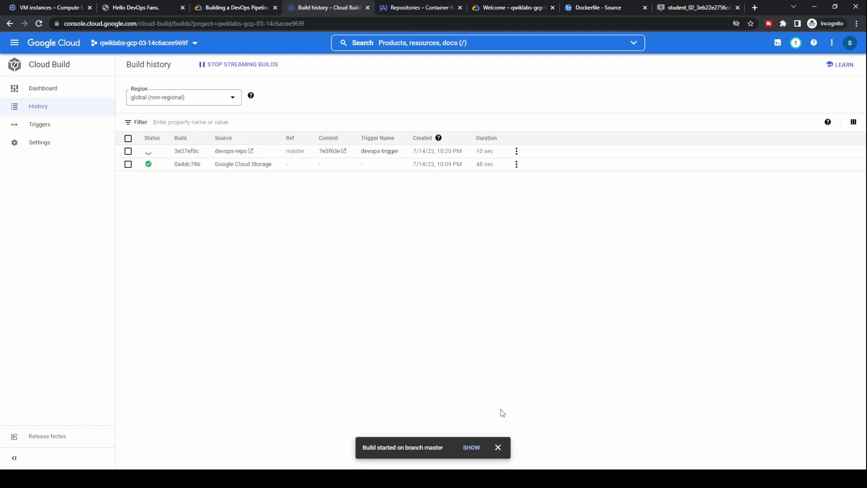
click(498, 448)
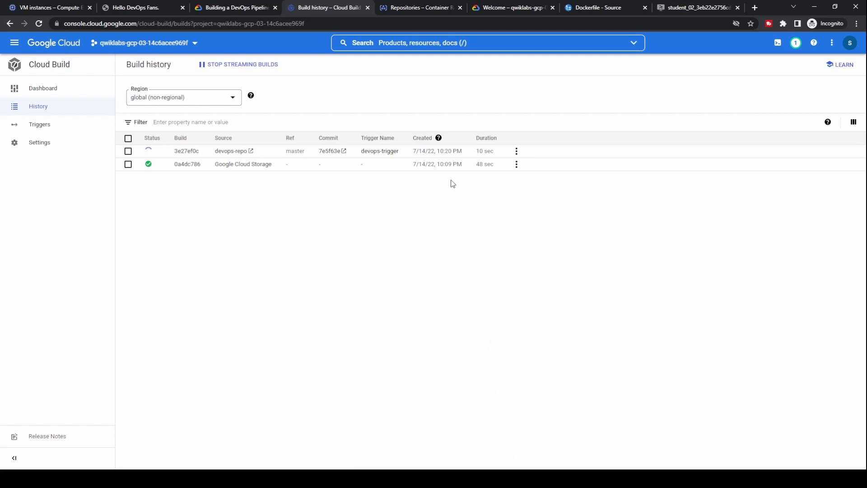
Read the lab's twelfth instruction on examining the build logs, and return to the Cloud Build history
click(227, 7)
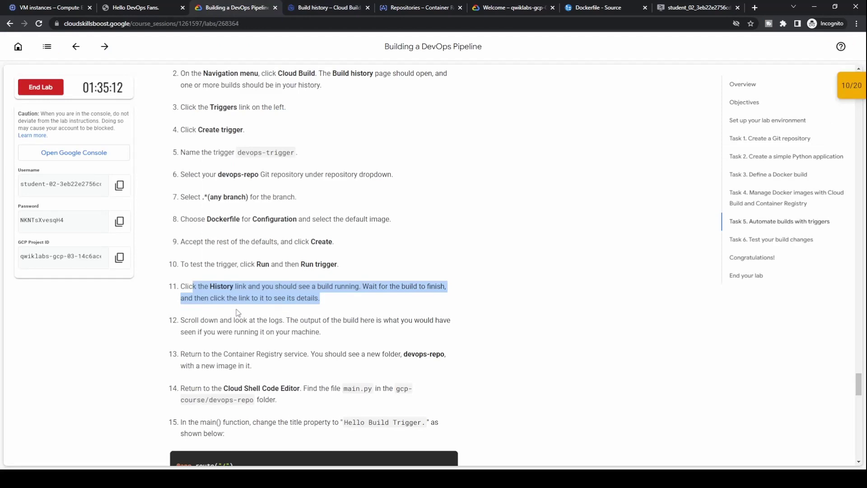
click(331, 322)
drag(210, 322, 424, 320)
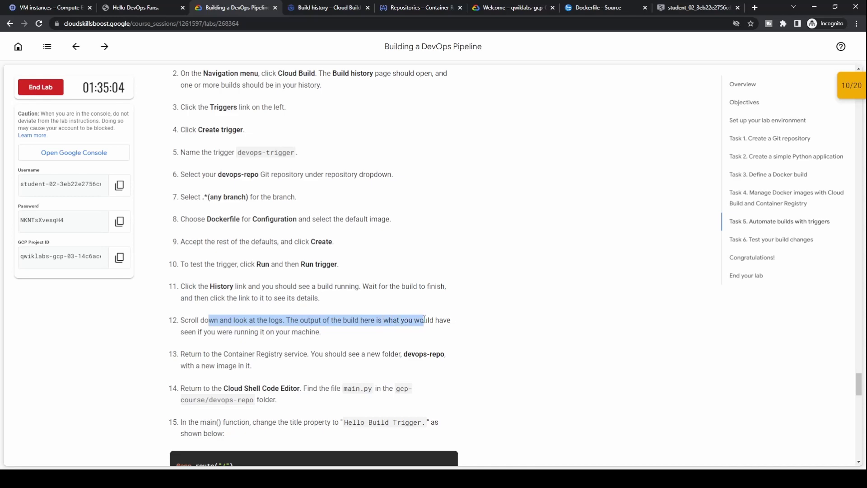
scroll(424, 318, down, 3)
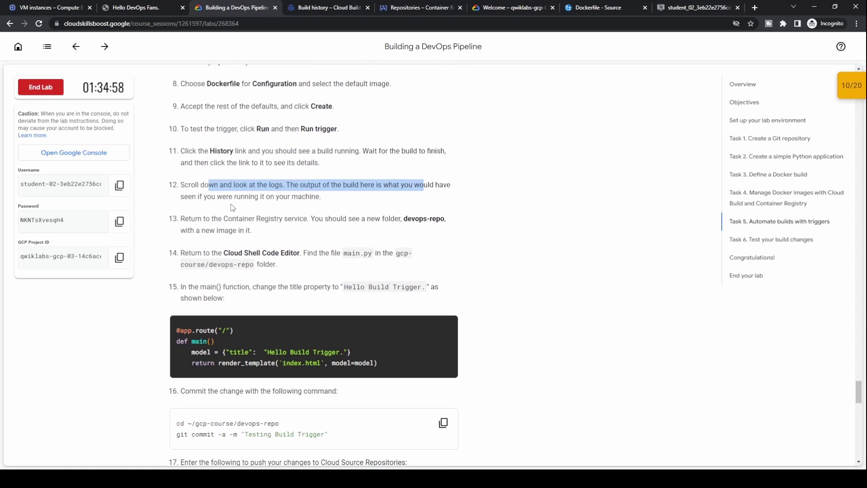
drag(199, 197, 340, 202)
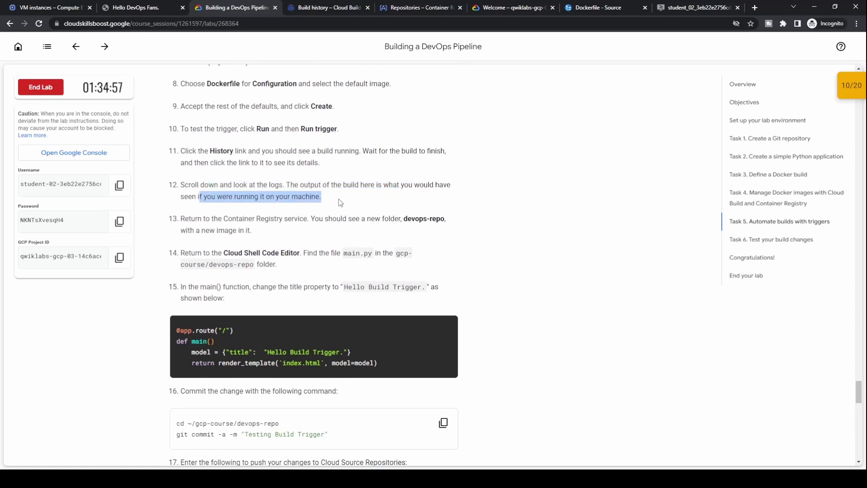
click(325, 9)
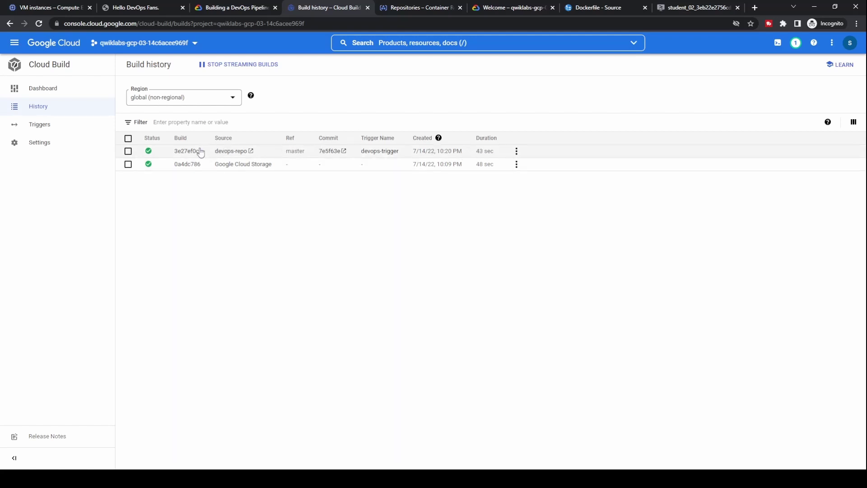
Open the details of the newest devops-trigger build and examine its build log down to the pushed image layers
click(185, 151)
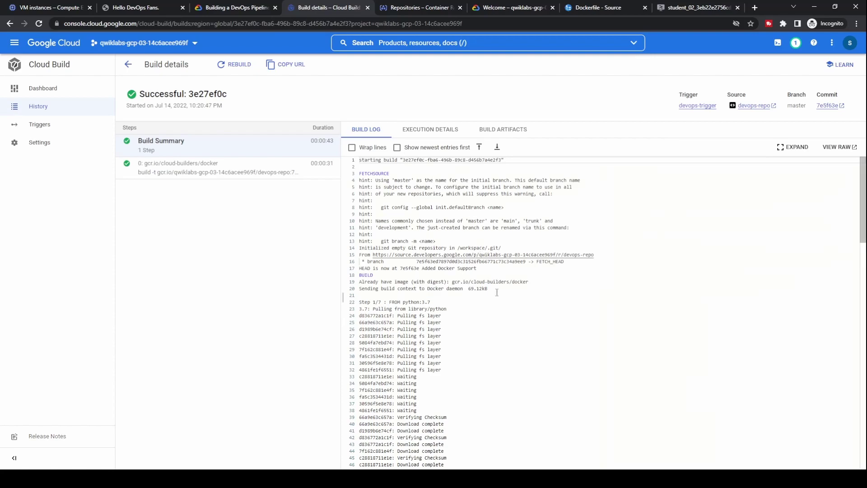
scroll(497, 292, down, 15)
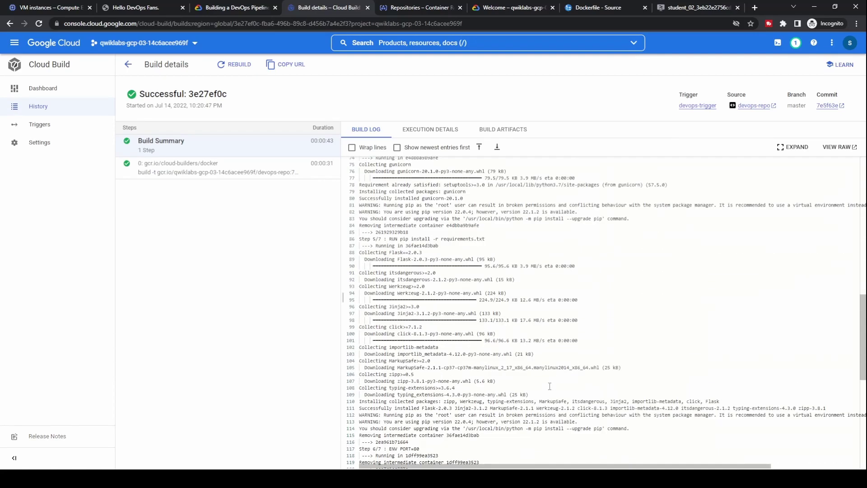
scroll(550, 387, down, 10)
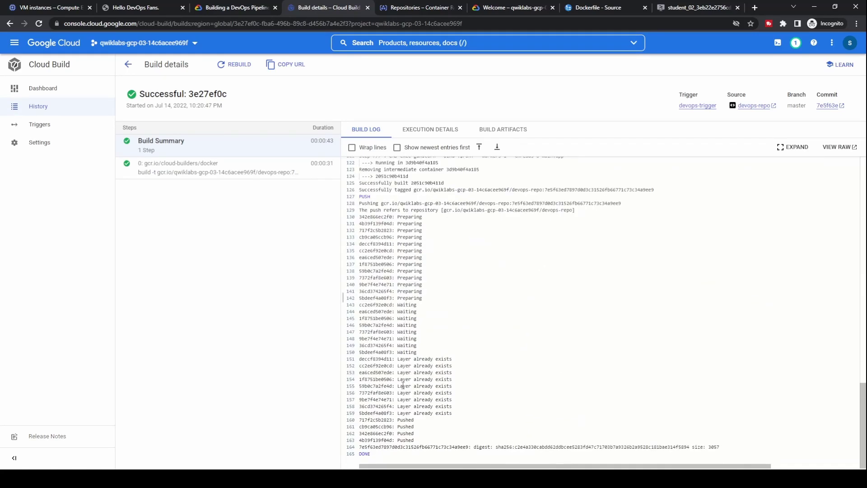
drag(398, 305, 413, 433)
click(414, 433)
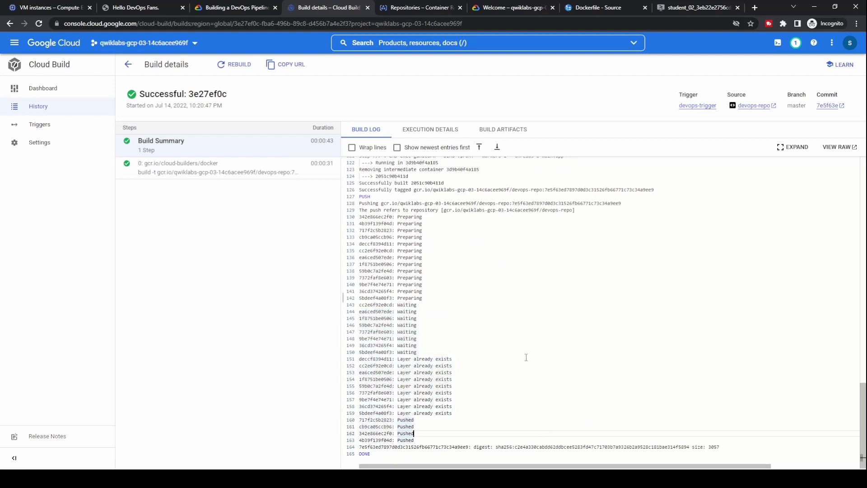
Read the lab's thirteenth instruction on the new devops-repo folder and refresh the Container Registry repository list to check for it
click(227, 9)
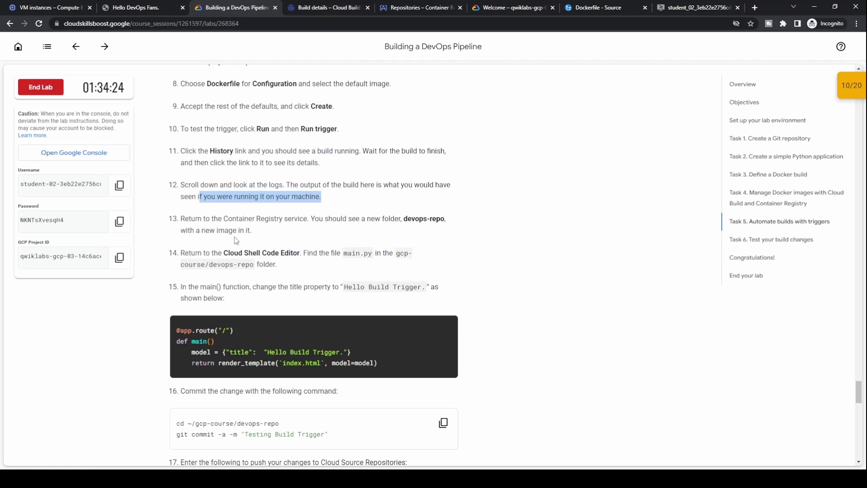
drag(347, 218, 476, 225)
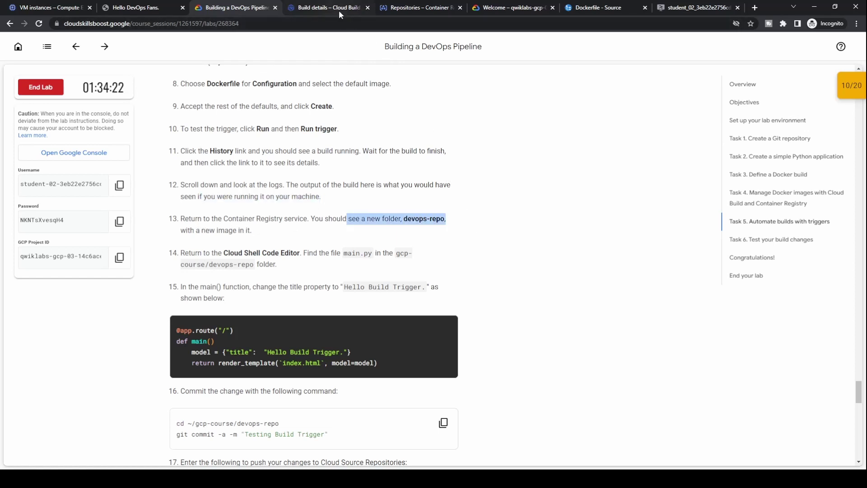
click(423, 8)
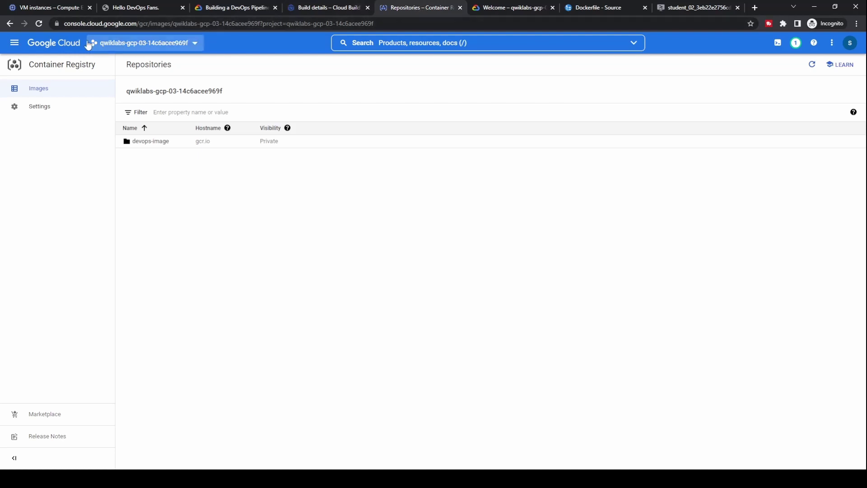
click(54, 92)
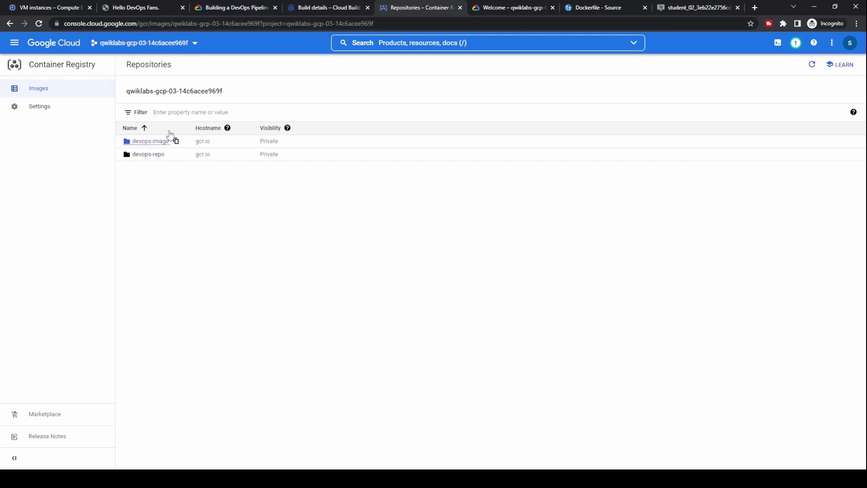
click(254, 8)
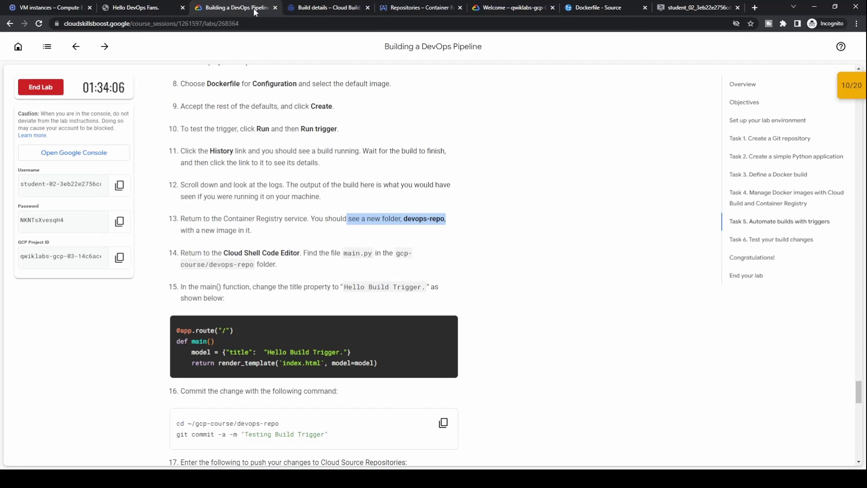
click(398, 10)
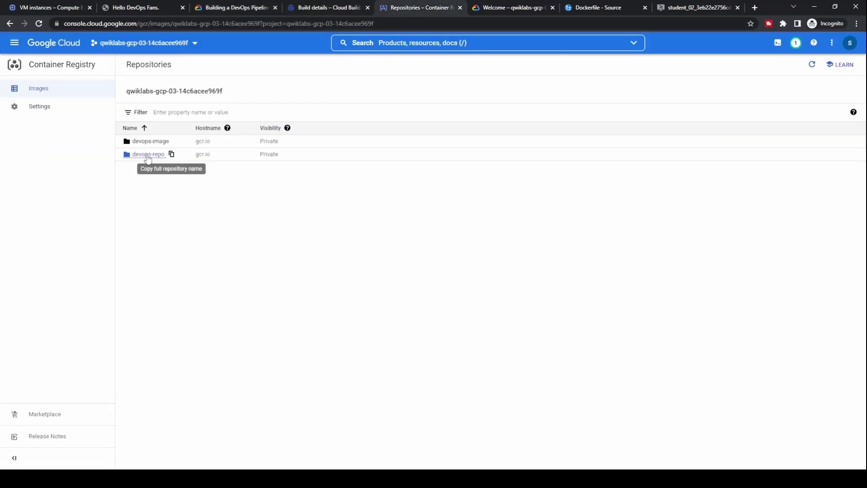
Inspect the images in the devops-image and devops-repo repositories and return to the repository list
click(160, 143)
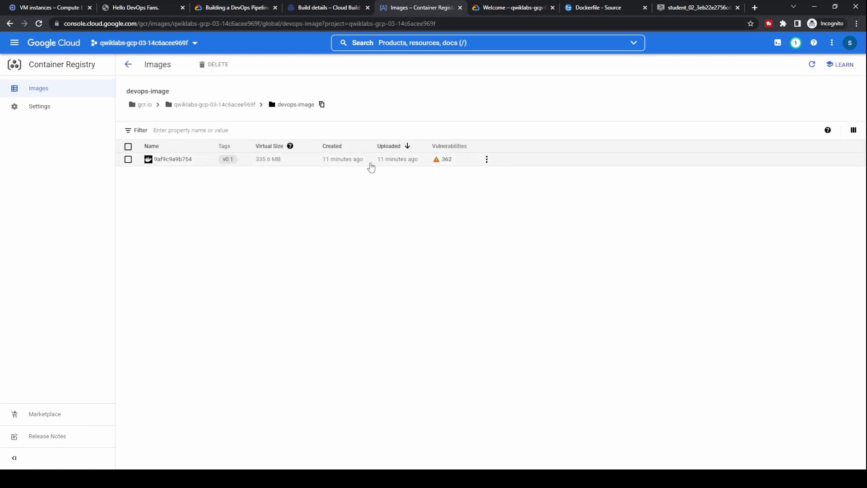
click(128, 66)
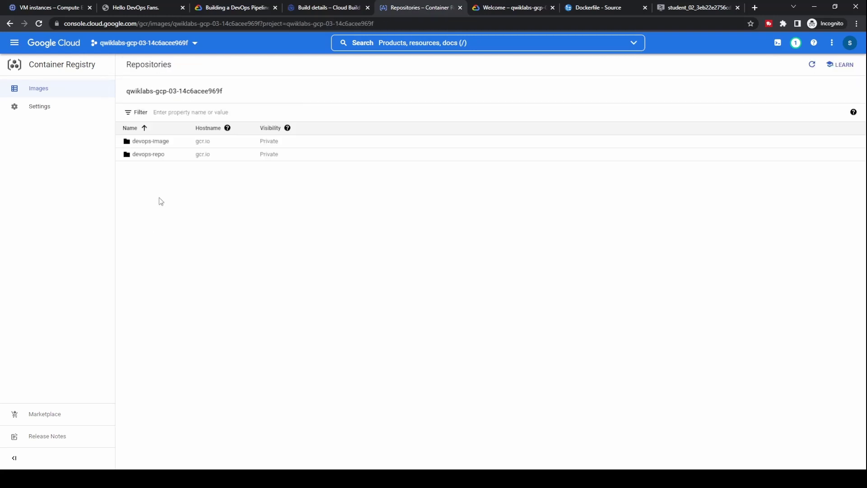
click(151, 155)
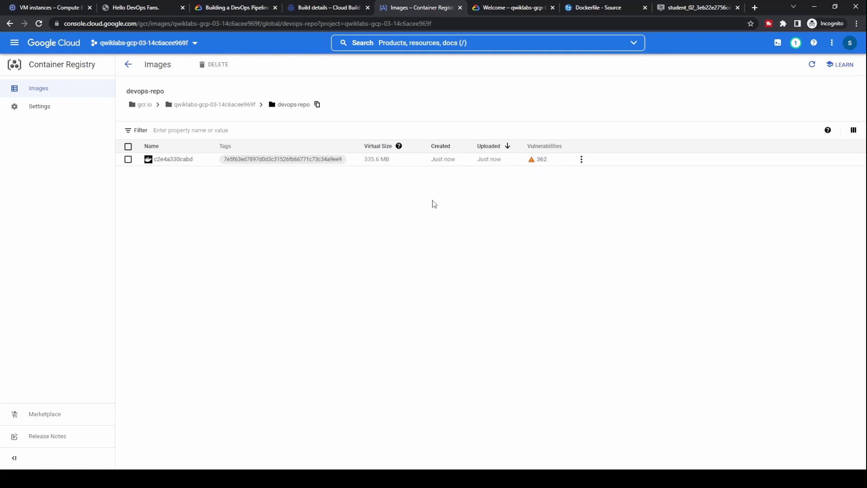
click(129, 65)
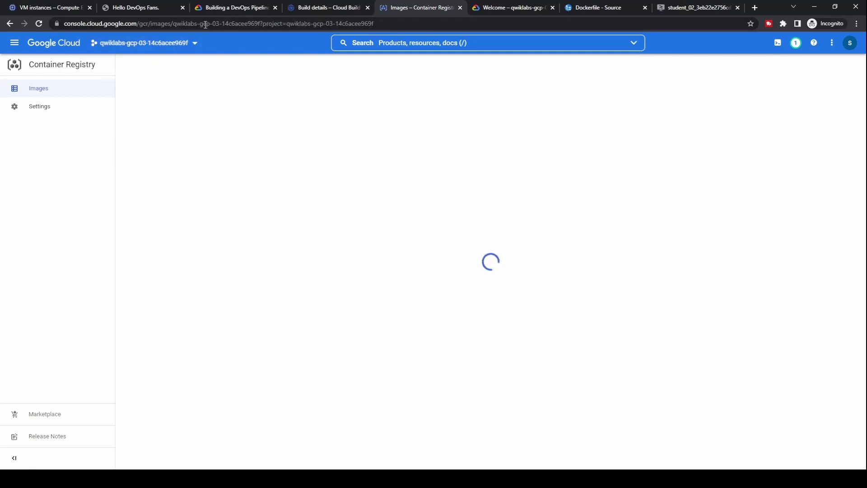
Read the lab's instructions on editing main.py, committing and pushing, and select the new title text "Hello Build Trigger."
click(235, 7)
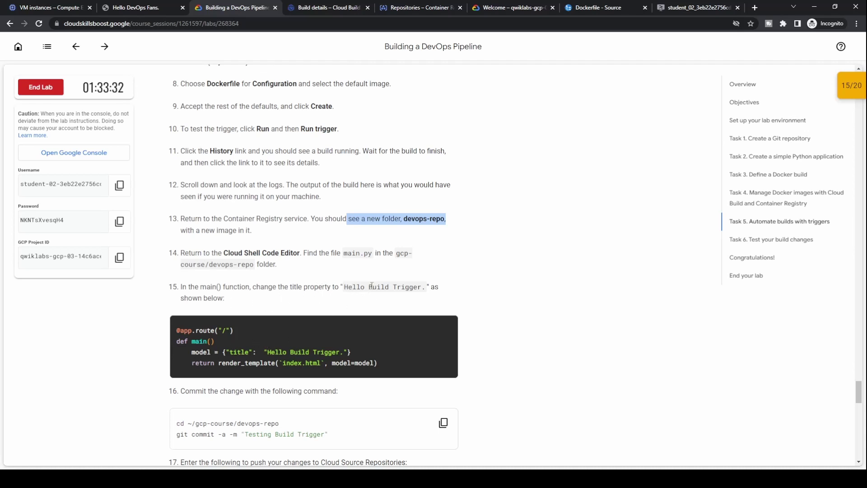
scroll(369, 352, down, 2)
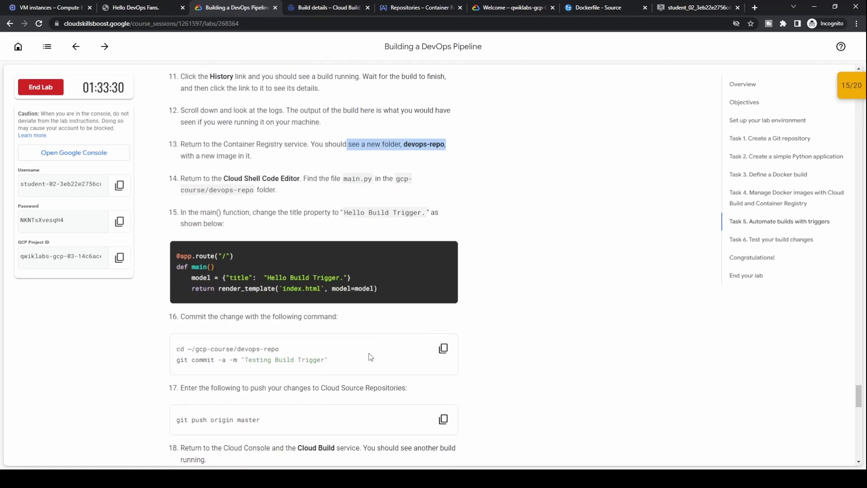
scroll(369, 357, down, 1)
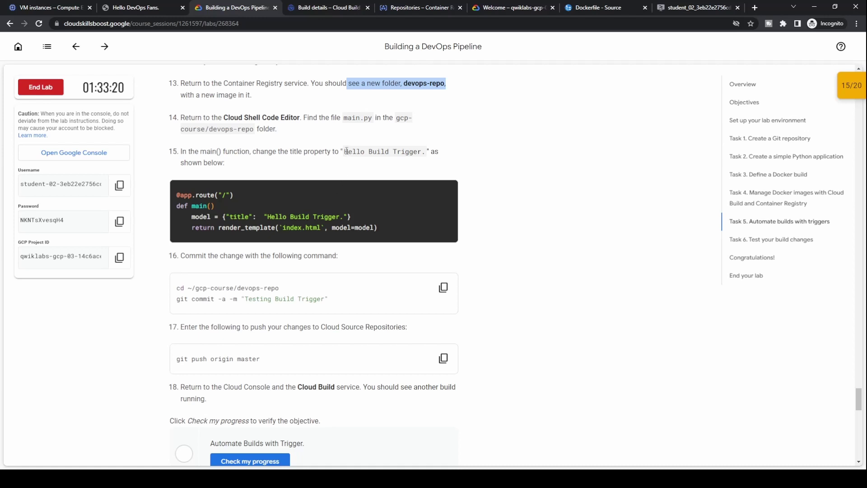
drag(347, 152, 425, 153)
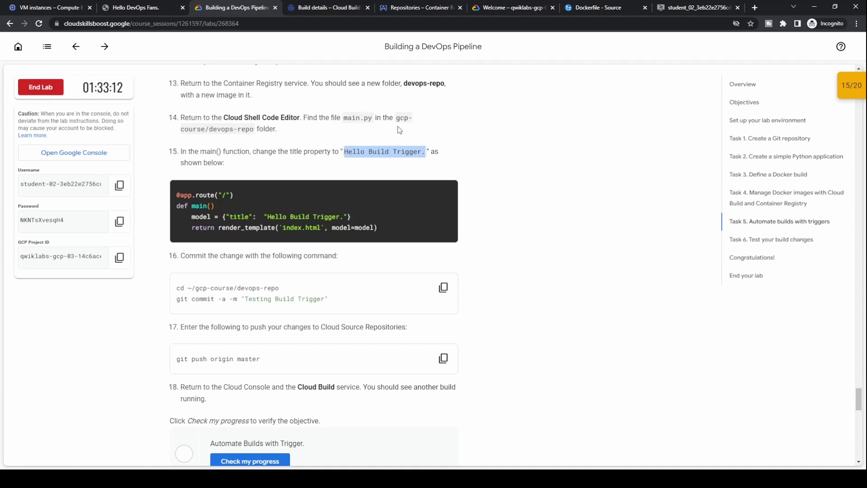
View main.py of devops-repo in Cloud Source Repositories and compare its title property with the lab's instruction
click(603, 8)
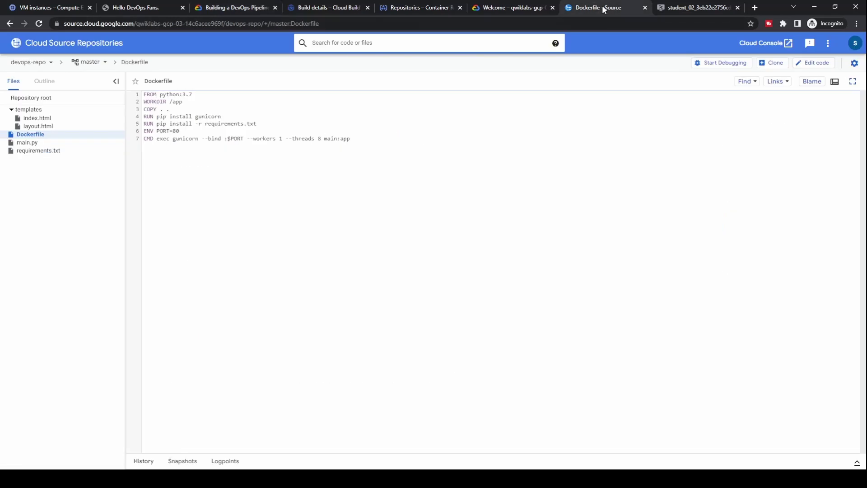
click(233, 7)
scroll(523, 71, up, 1)
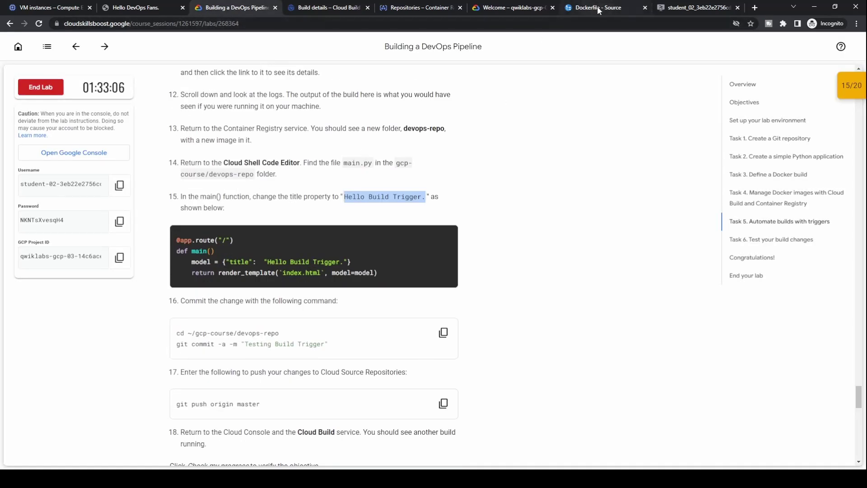
click(597, 8)
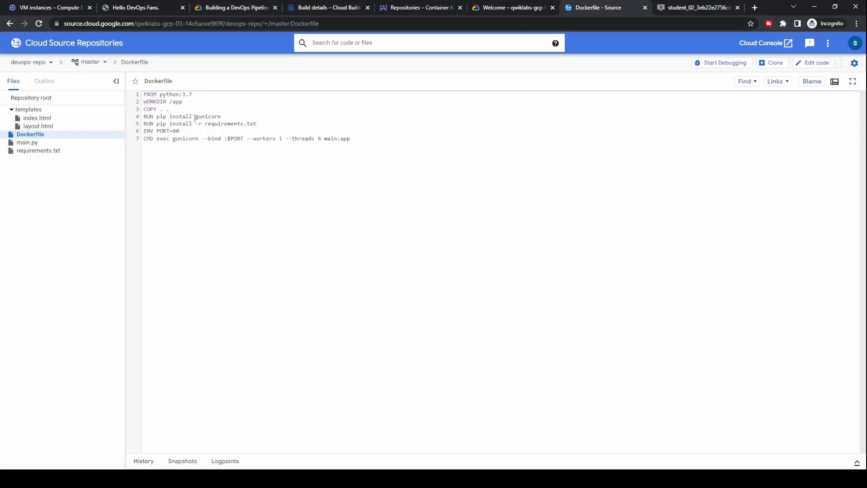
click(52, 144)
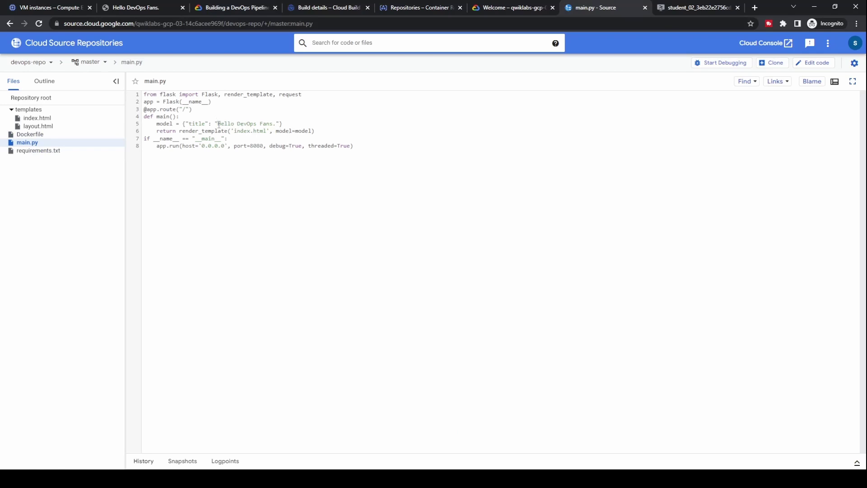
drag(218, 123, 274, 123)
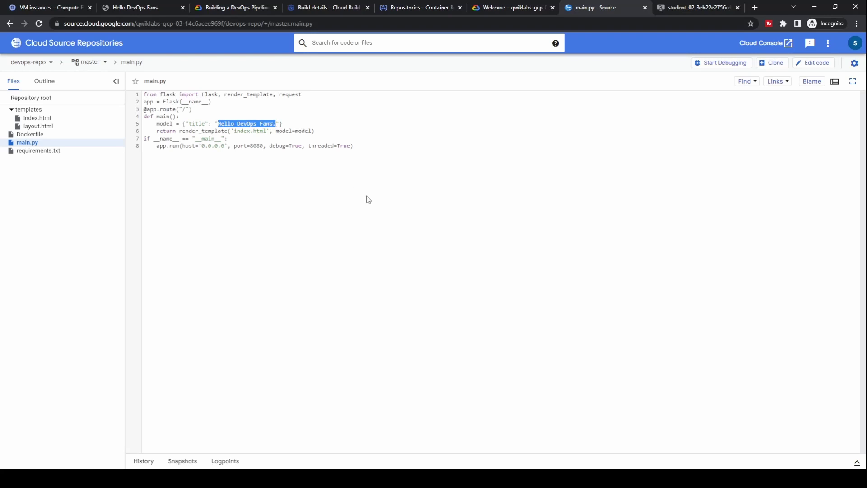
click(229, 7)
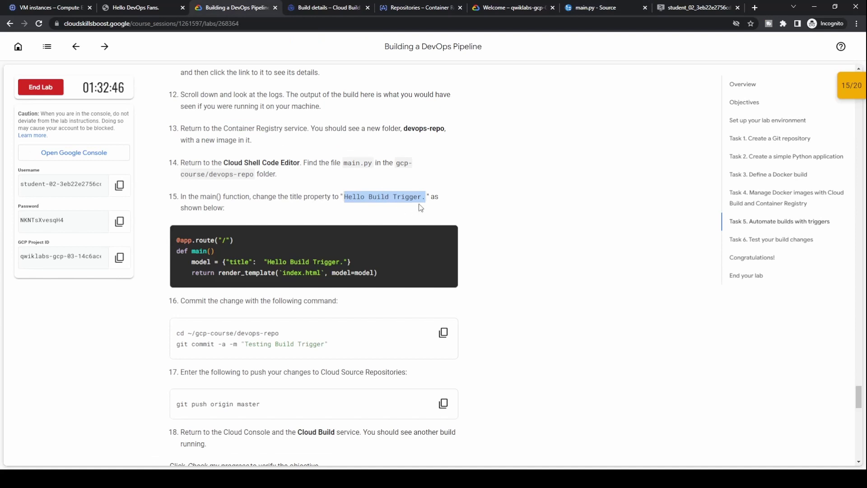
click(598, 7)
click(277, 124)
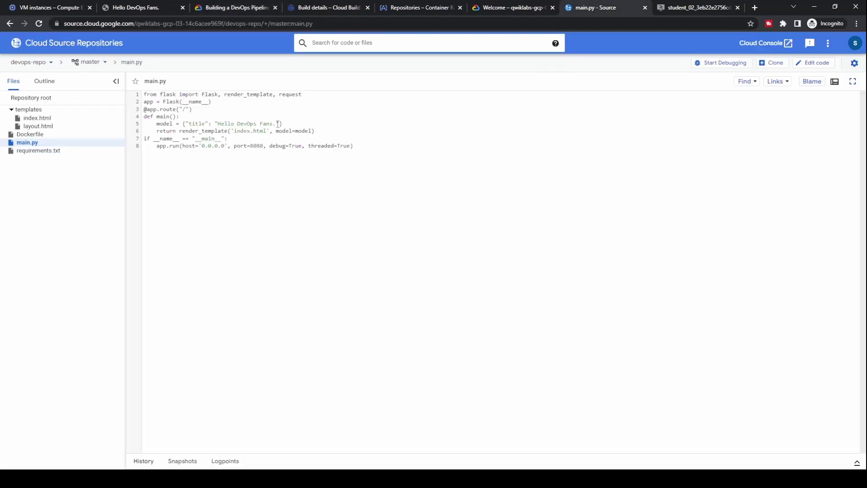
drag(277, 123, 218, 124)
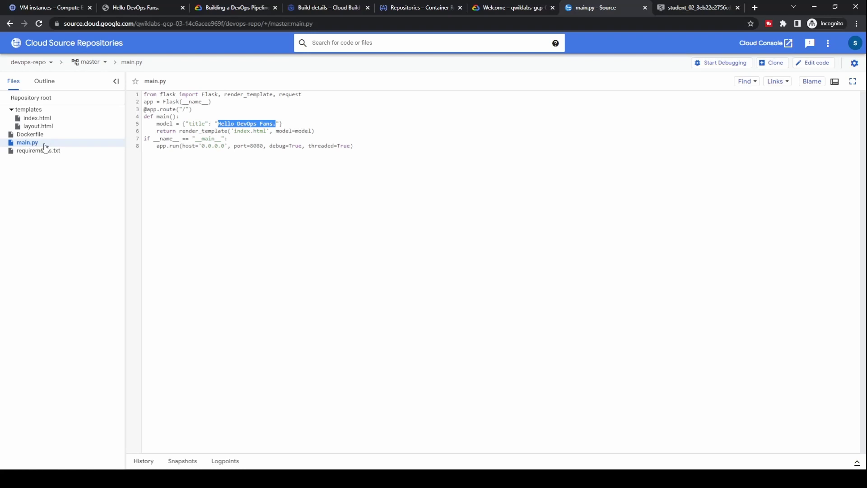
click(819, 63)
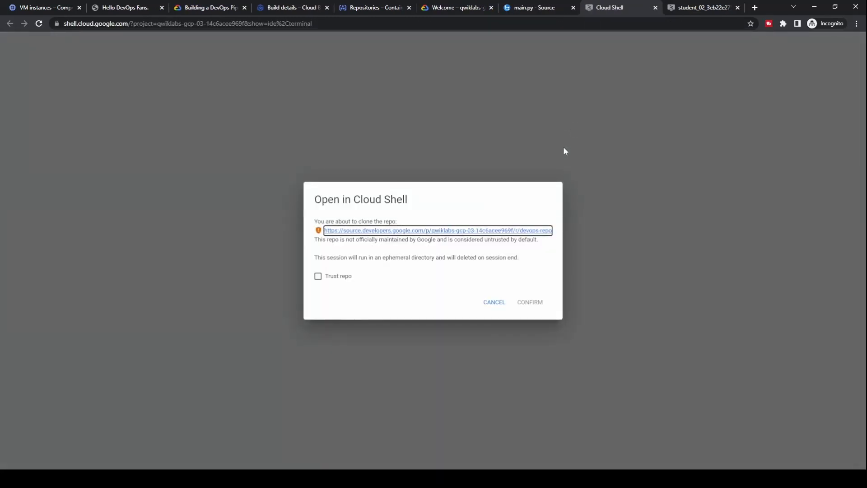
click(495, 302)
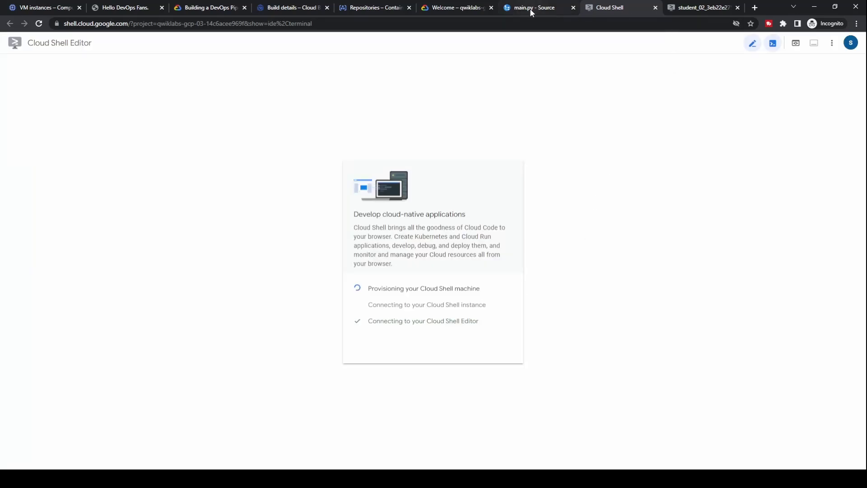
click(530, 8)
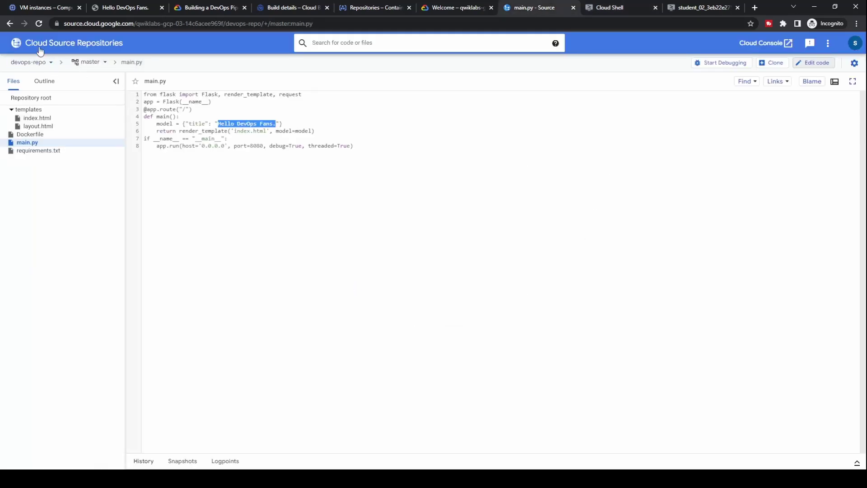
click(40, 24)
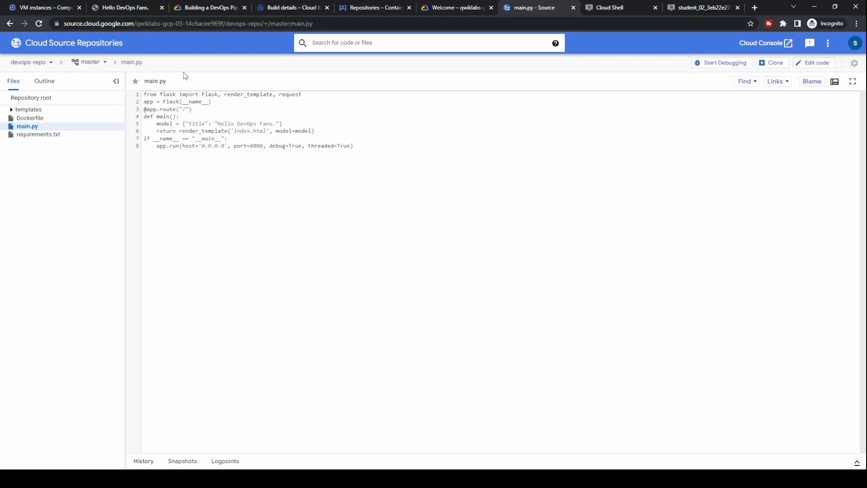
In the Cloud Shell Editor, change the title property in devops-repo's main.py to "Hello Build Trigger."
click(209, 9)
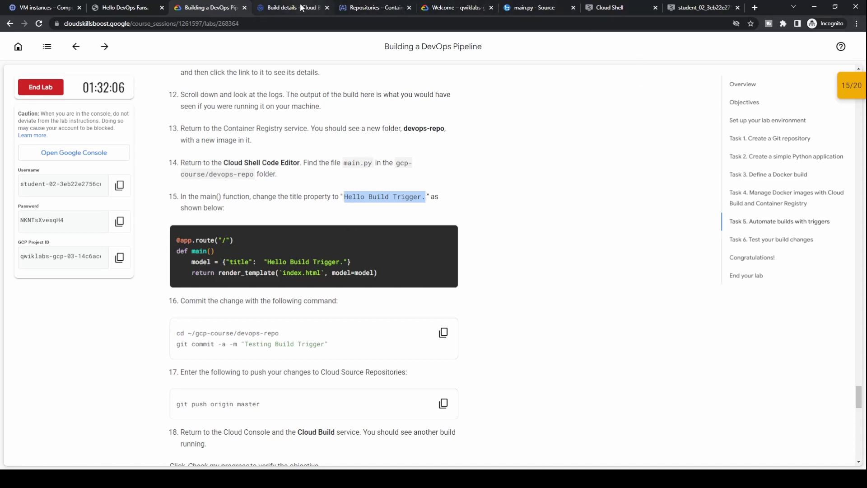
click(532, 8)
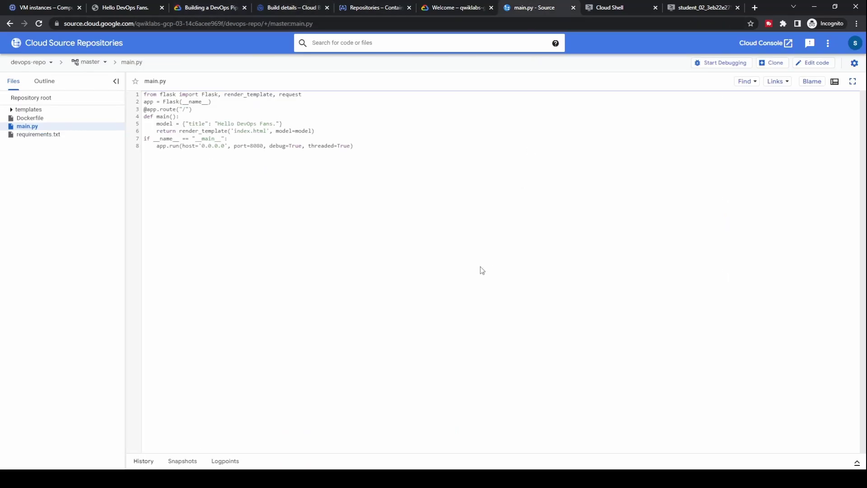
click(702, 8)
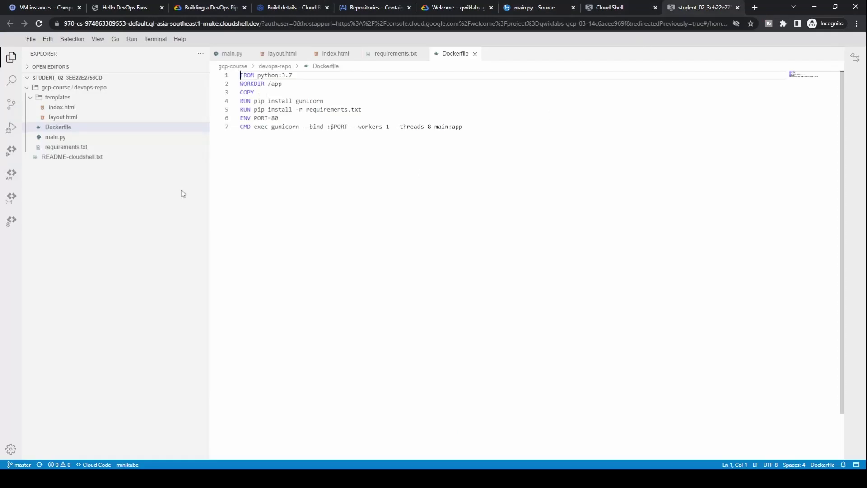
click(63, 137)
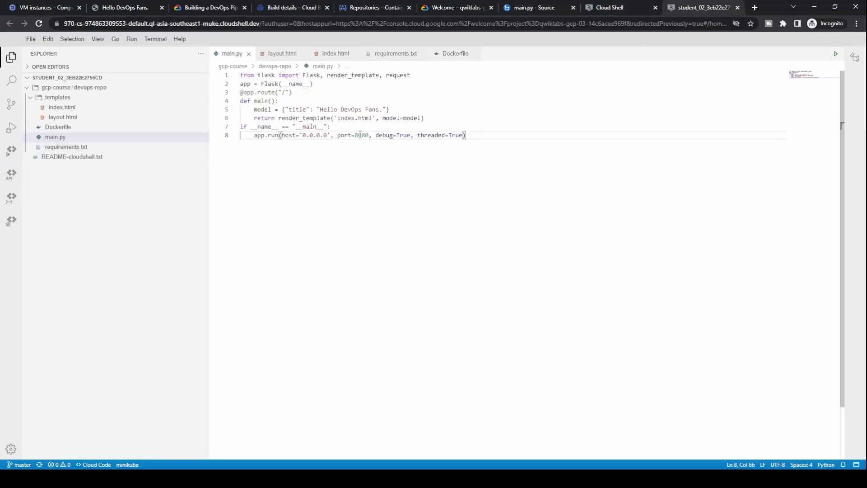
click(321, 109)
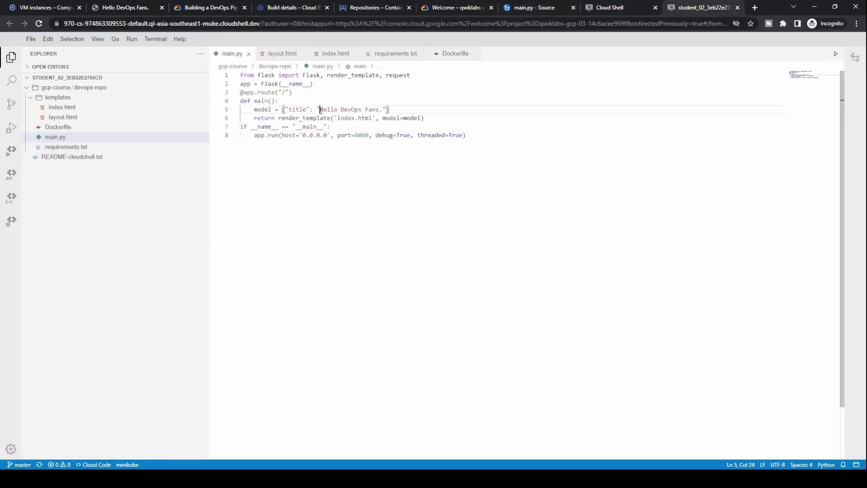
shift+click(384, 110)
text(Hello Build Trigger.)
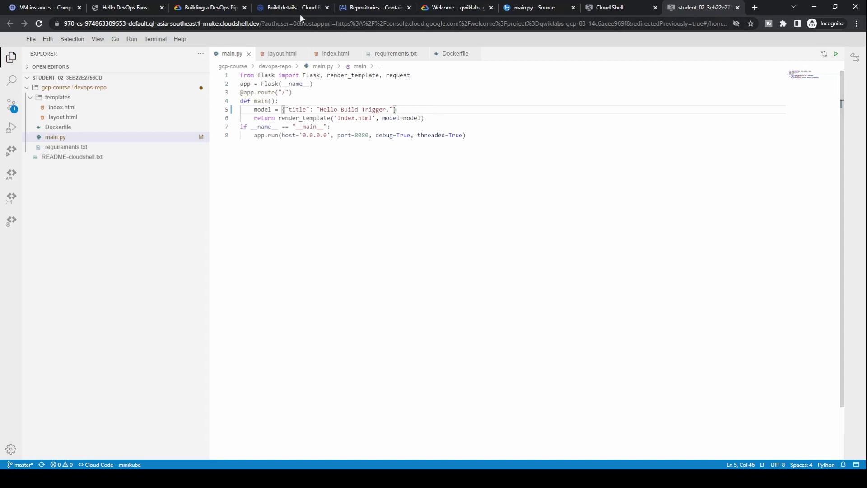
Copy the lab's commit commands from instruction 16 and reconnect the Cloud Shell terminal session in the Google Cloud console
click(202, 9)
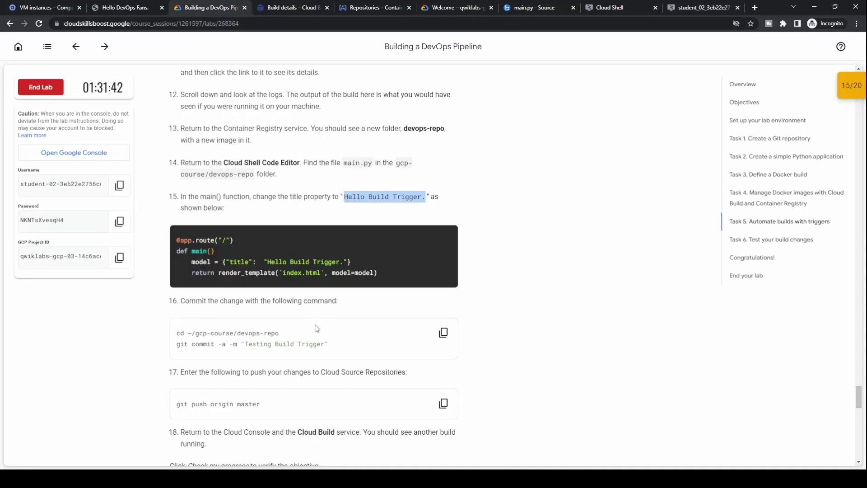
scroll(404, 250, down, 1)
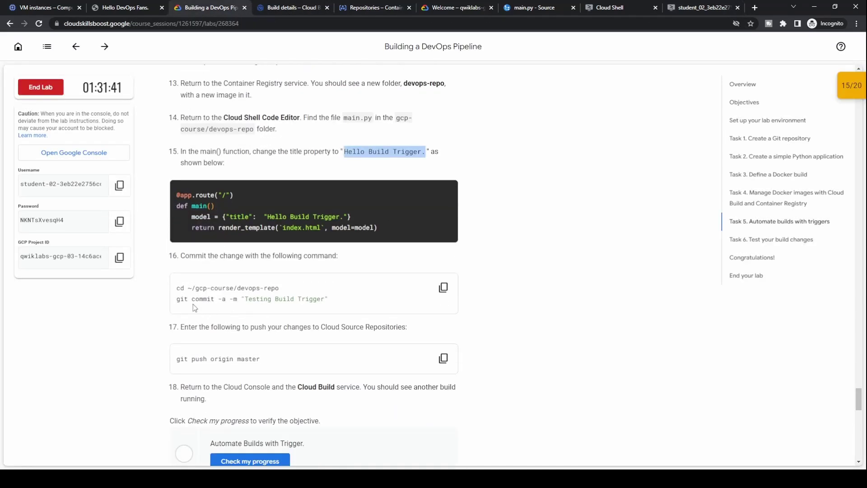
click(443, 287)
click(461, 12)
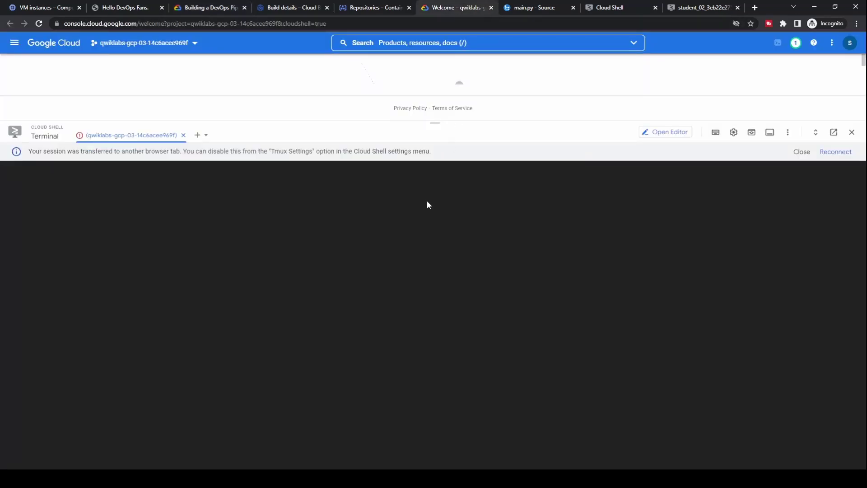
click(229, 10)
click(308, 7)
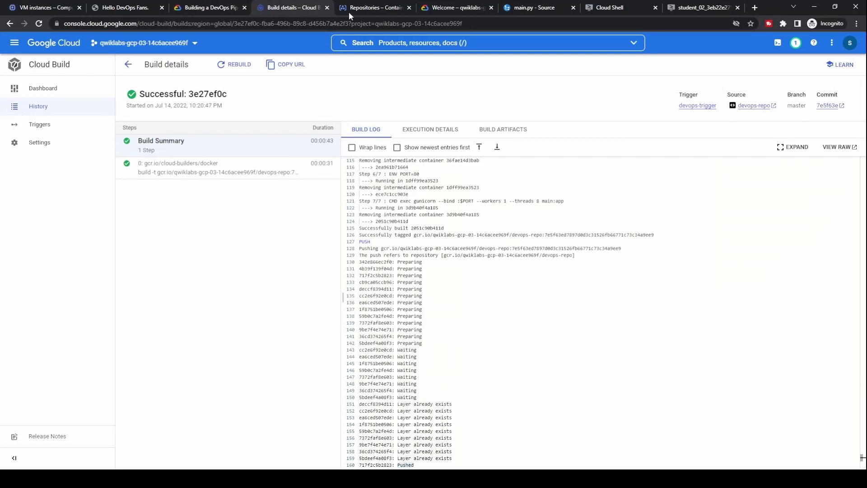
click(457, 7)
click(830, 153)
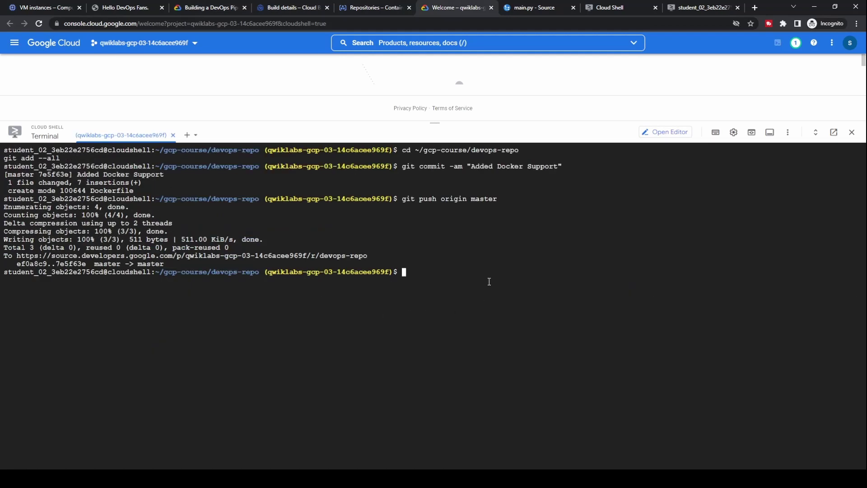
Commit the change from ~/gcp-course/devops-repo with the message "Testing Build Trigger" and review the commit output
key(ctrl+v)
key(Return)
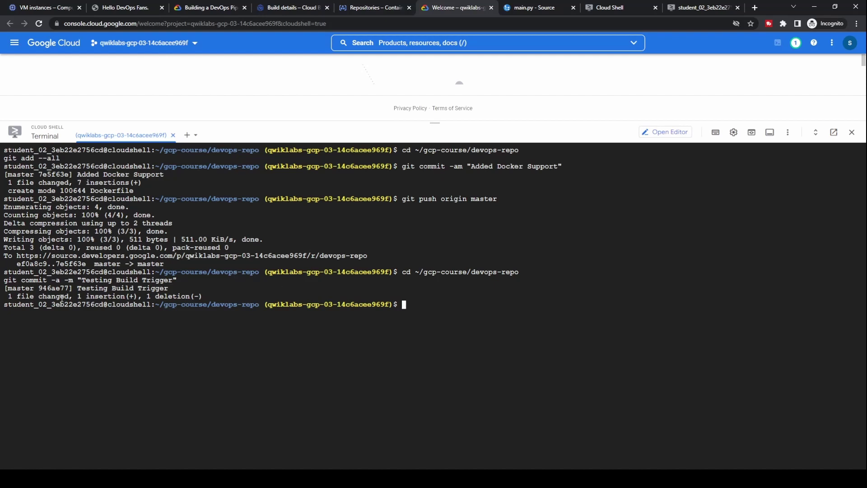
drag(8, 296, 251, 297)
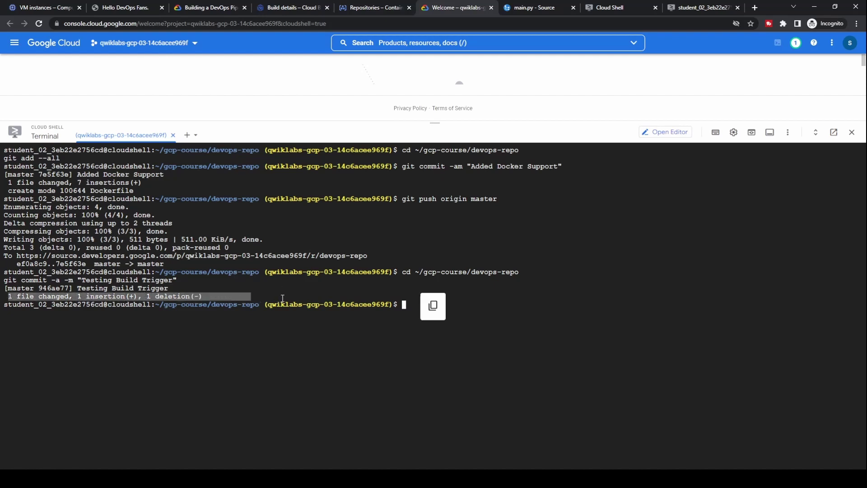
click(103, 327)
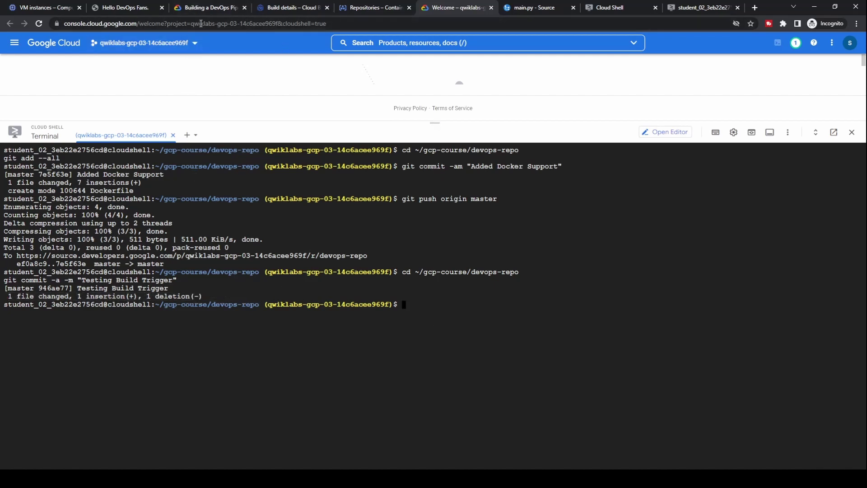
Copy the lab's push command and run git push origin master in Cloud Shell
click(204, 8)
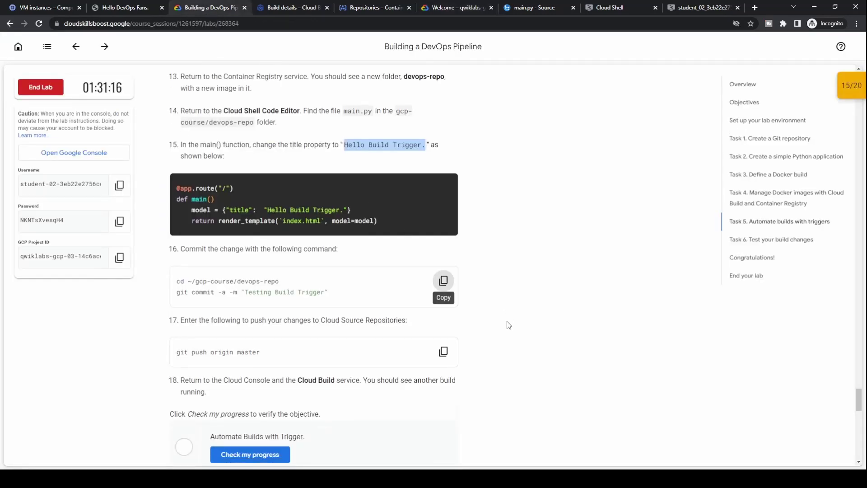
scroll(502, 316, down, 3)
click(442, 223)
click(455, 8)
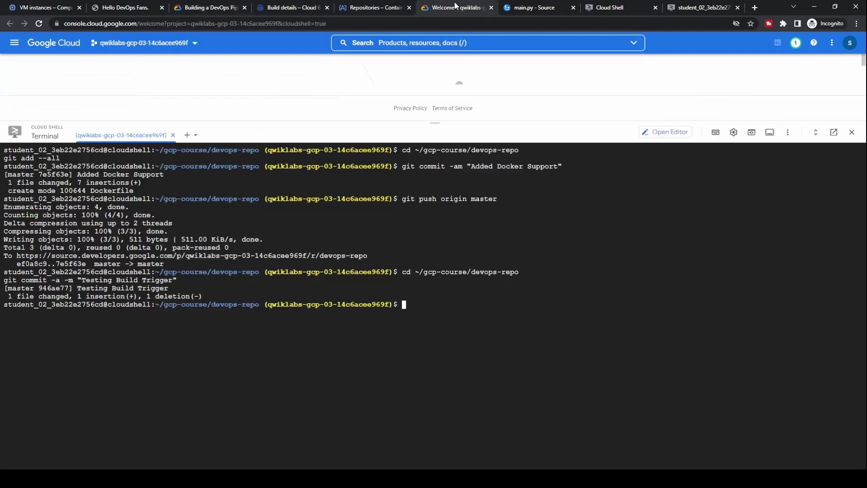
key(ctrl+v)
key(Return)
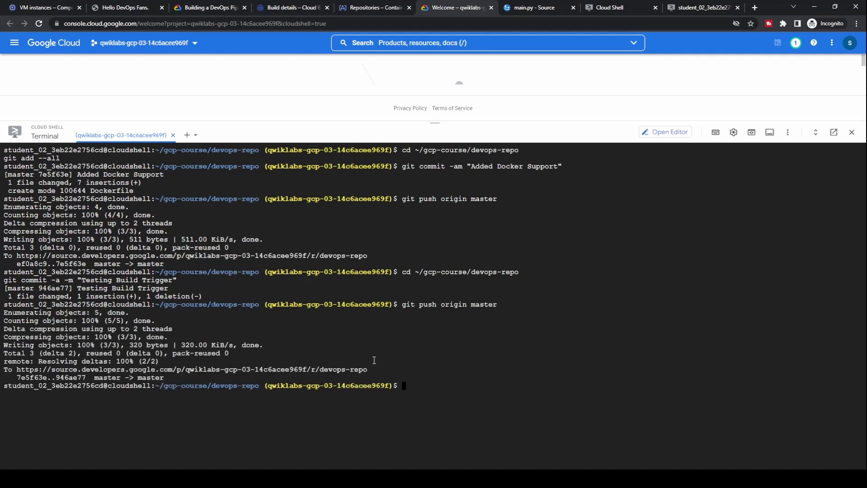
Start the lab's progress check for "Automate Builds with Trigger" and look up the new devops-trigger build in the Cloud Build history
click(208, 7)
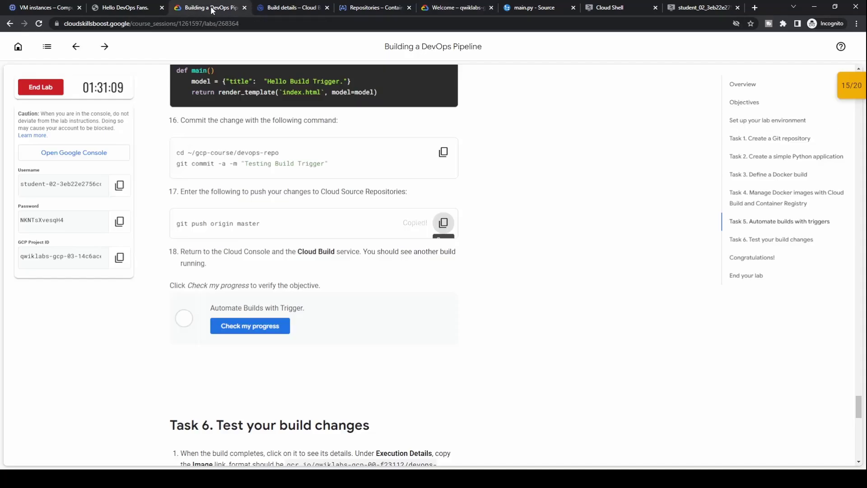
click(280, 327)
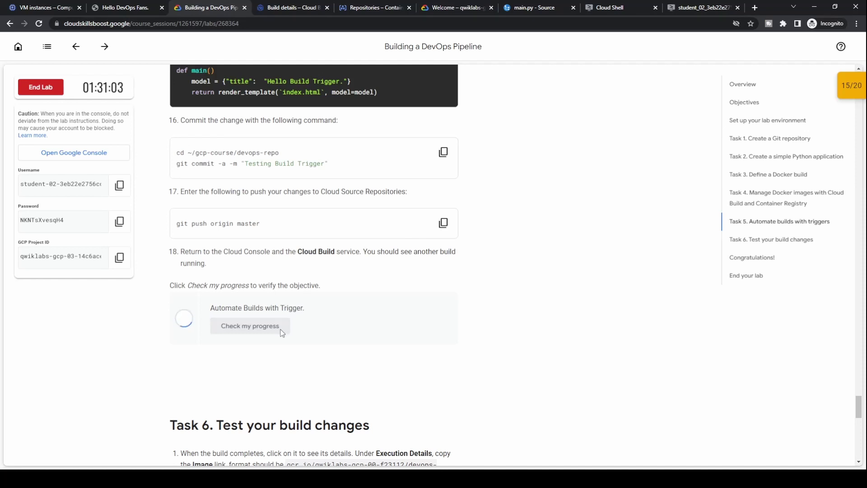
click(286, 10)
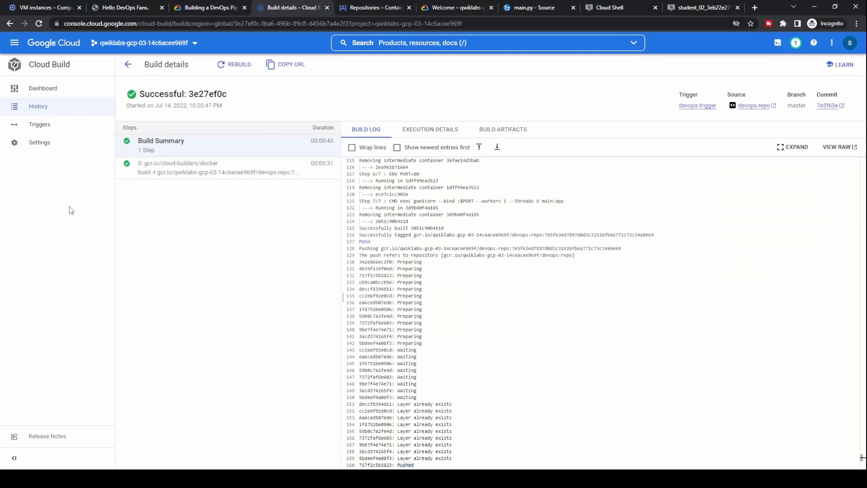
click(54, 113)
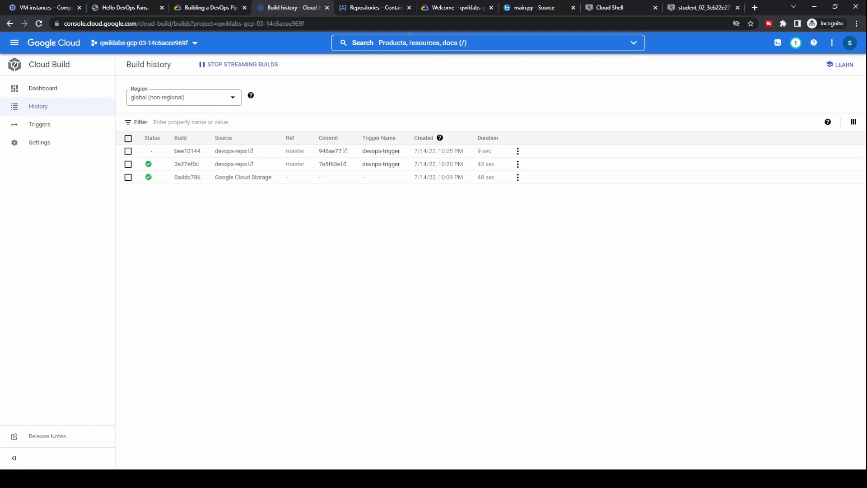
click(207, 8)
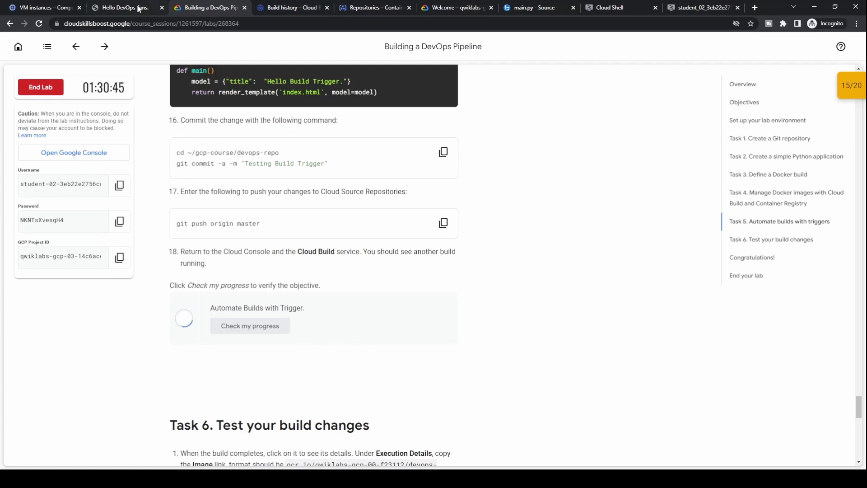
click(294, 10)
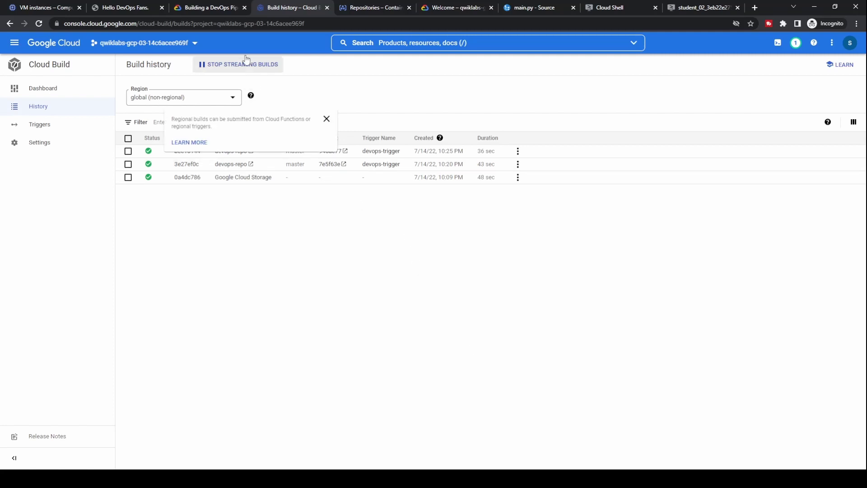
Reload the deployed web page to check its title, review the push output, and read the lab's Task 6 instructions
click(140, 8)
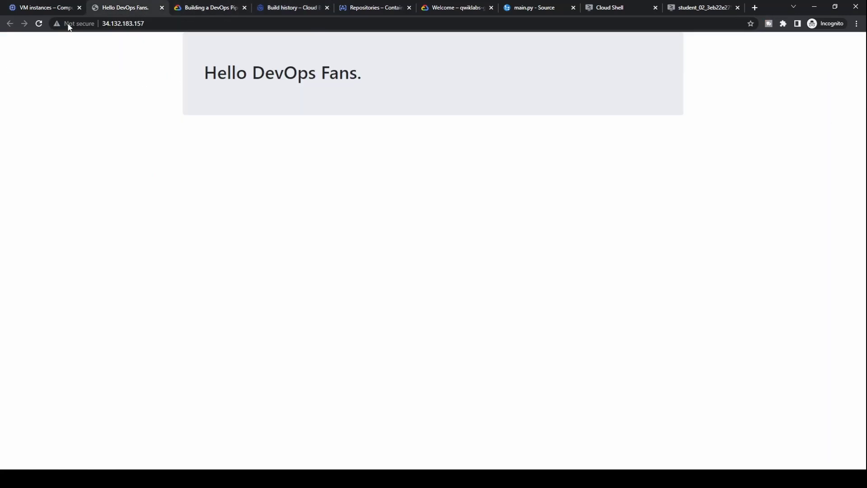
click(39, 24)
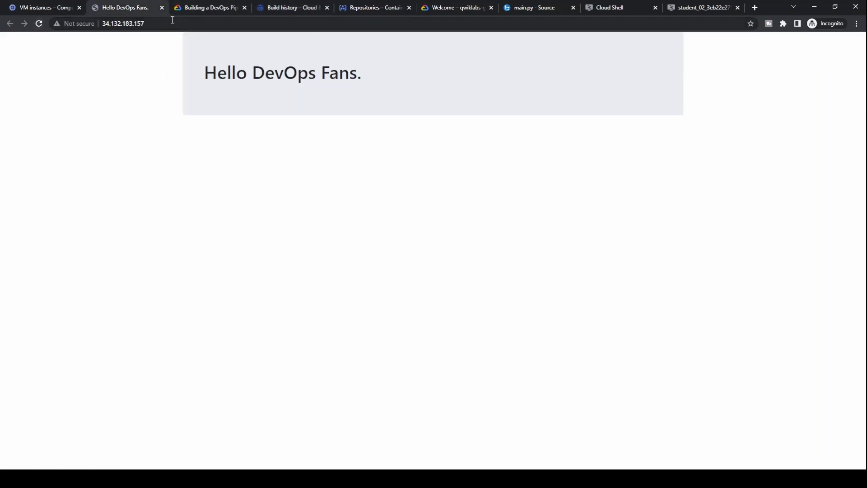
click(212, 8)
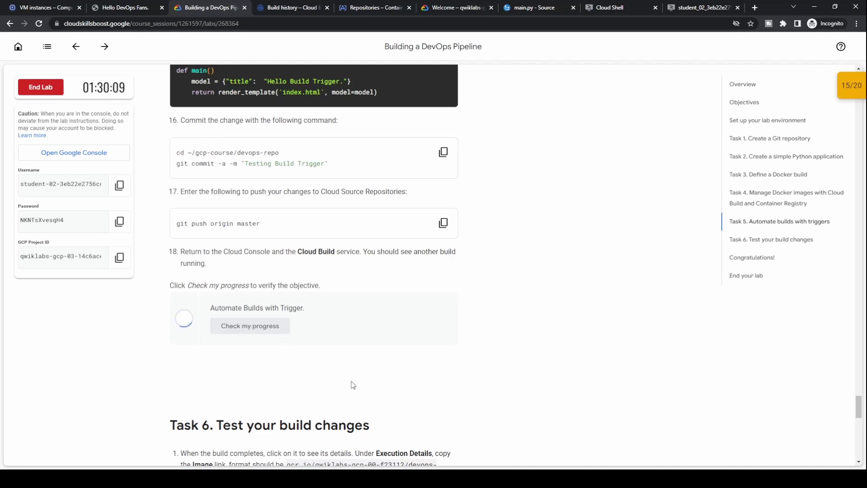
scroll(353, 385, down, 3)
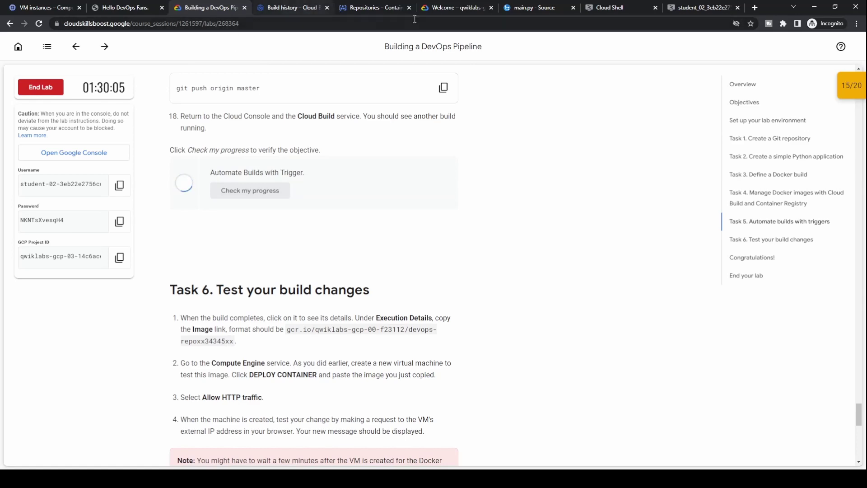
click(448, 10)
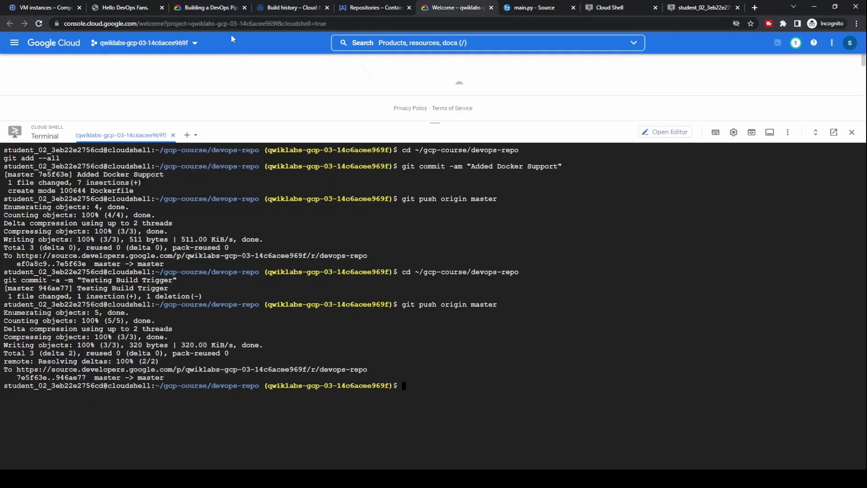
click(206, 6)
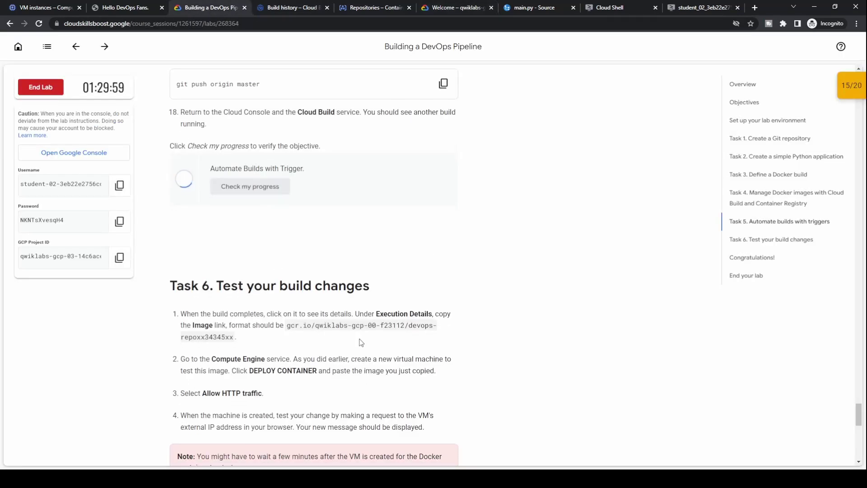
scroll(361, 342, down, 3)
scroll(361, 343, up, 5)
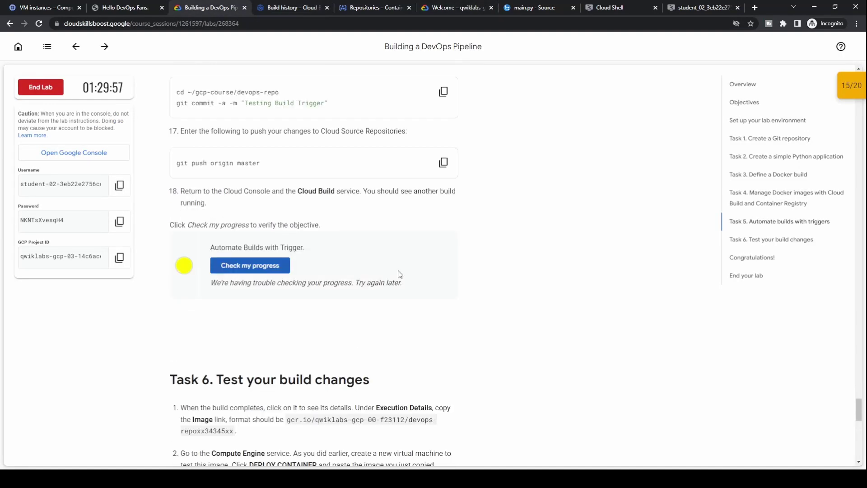
Retry the lab's "Automate Builds with Trigger" progress check and inspect the build statuses in the Cloud Build history
click(267, 267)
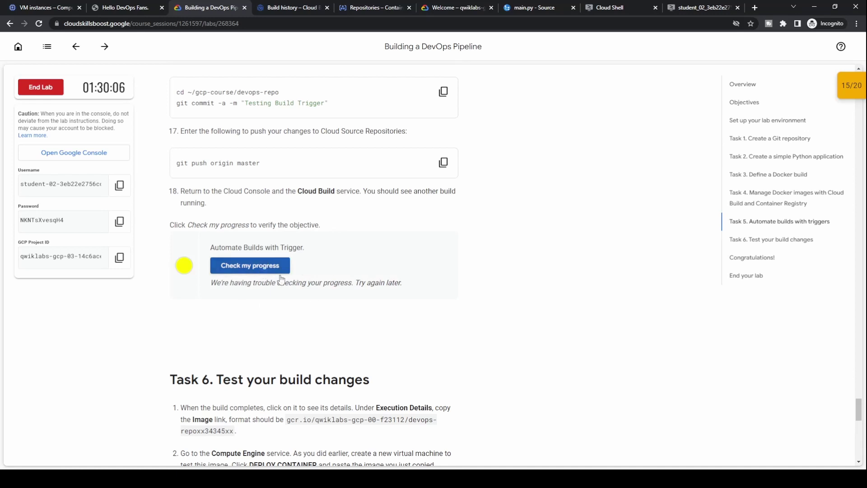
click(251, 270)
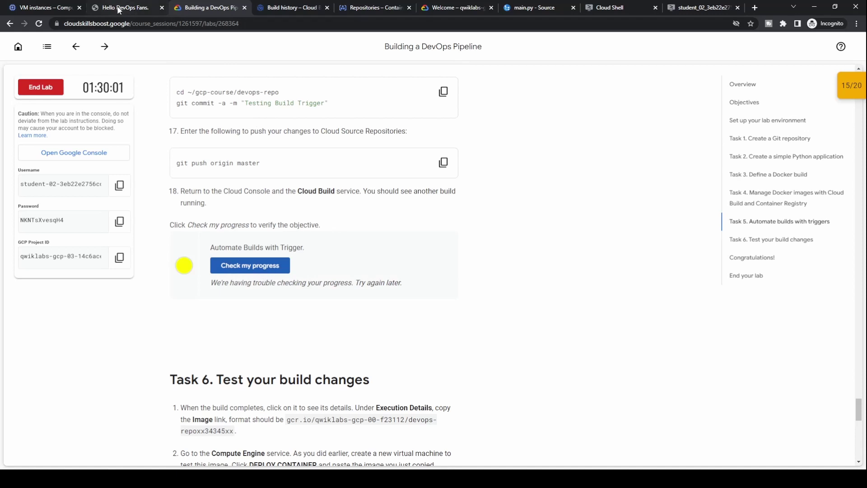
click(282, 8)
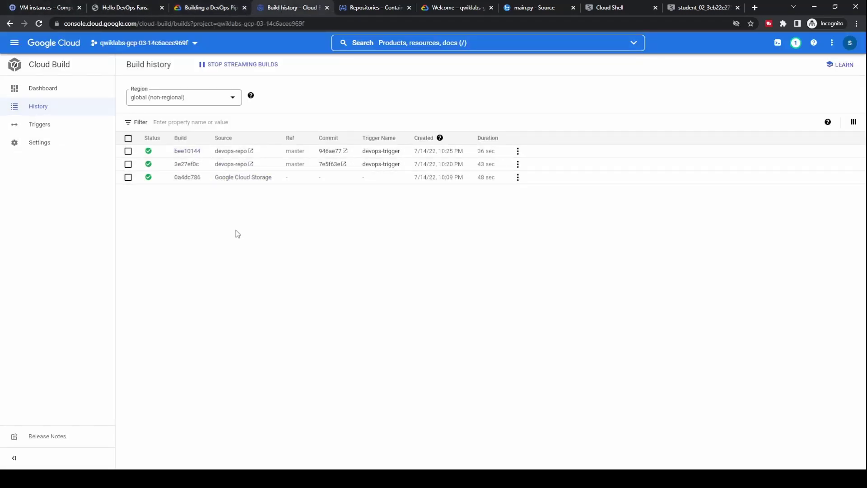
Read the lab's Task 6 instructions on copying the built image link and deploying it to a new virtual machine
click(210, 8)
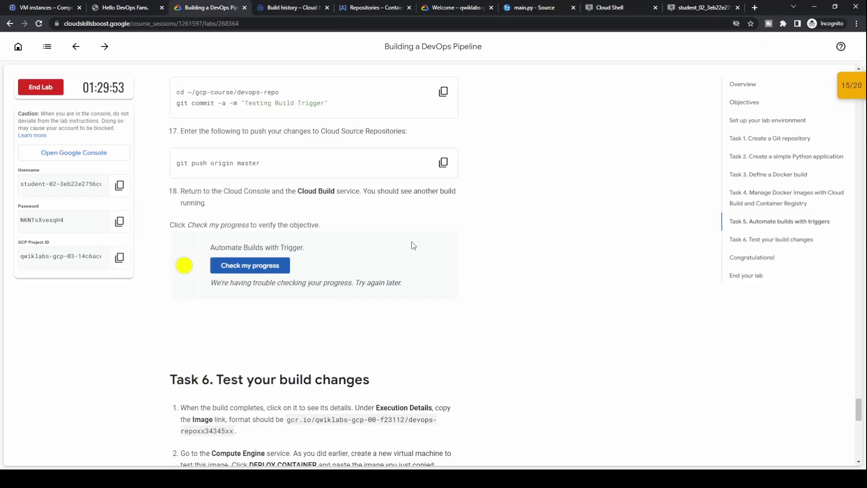
scroll(413, 246, down, 2)
scroll(417, 252, down, 4)
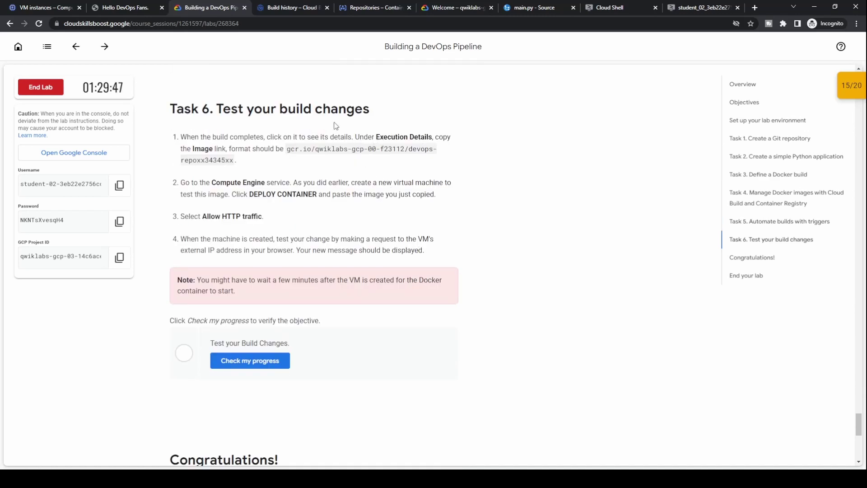
Open the execution details of build bee10144 in the Cloud Build history and copy its devops-repo image link
click(289, 8)
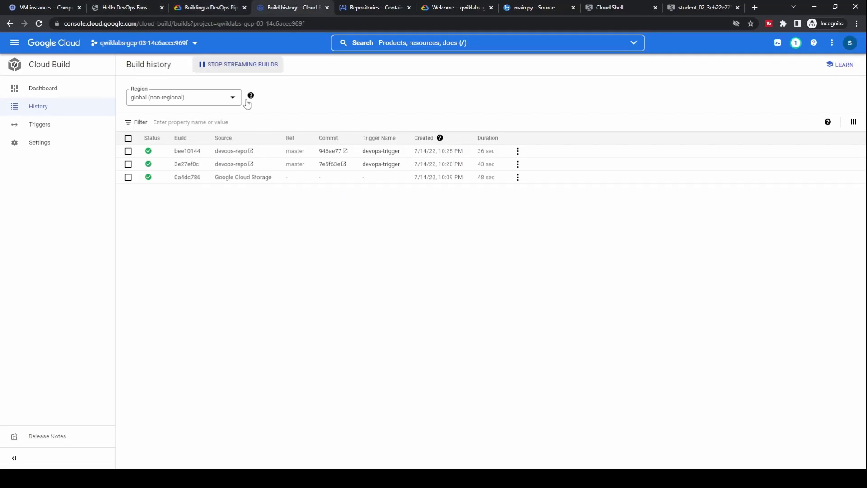
click(185, 152)
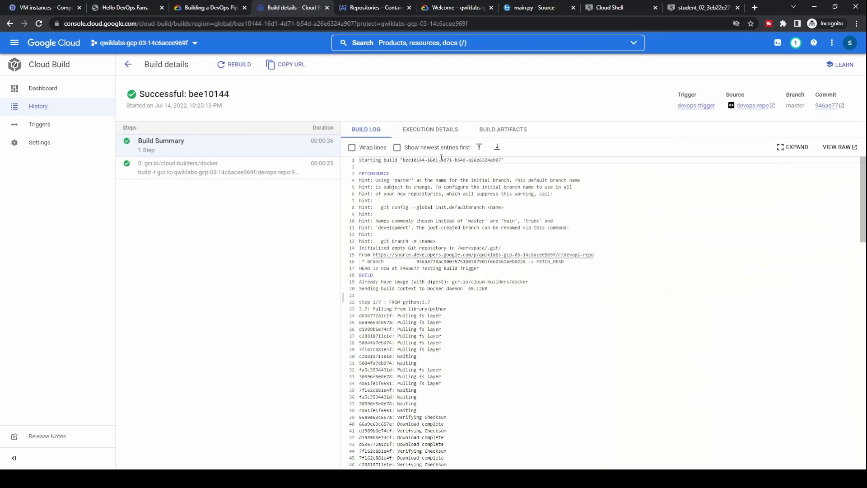
click(449, 131)
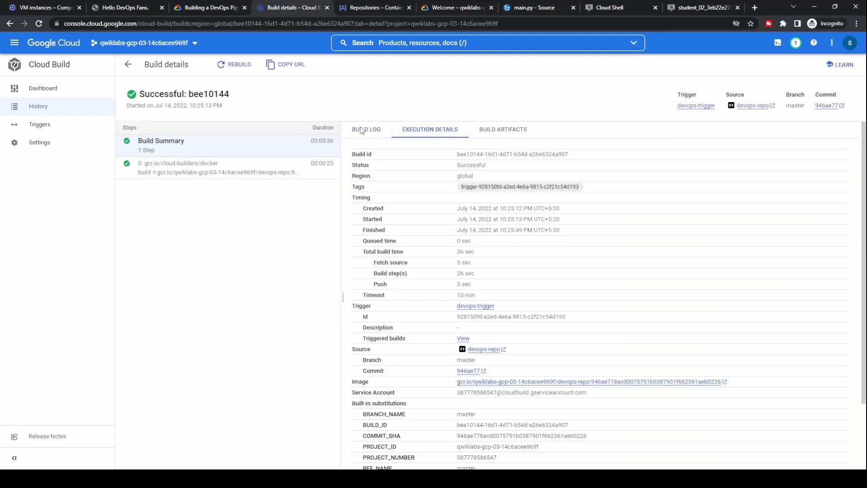
scroll(521, 281, down, 3)
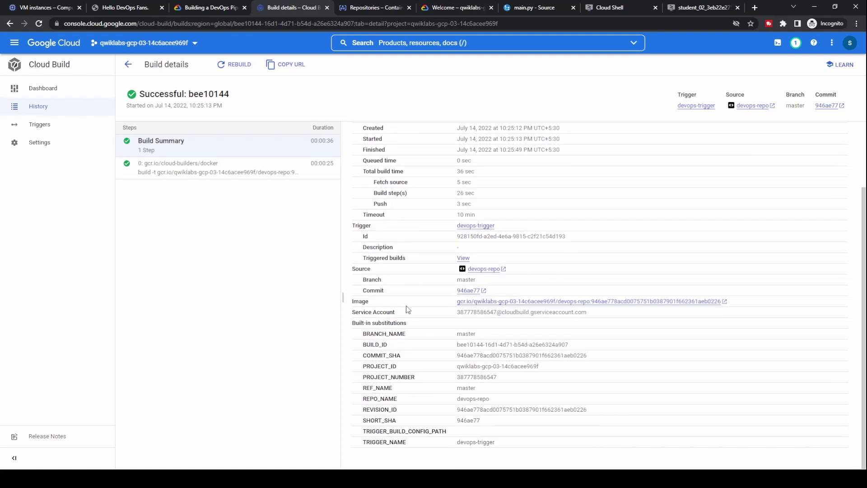
click(208, 10)
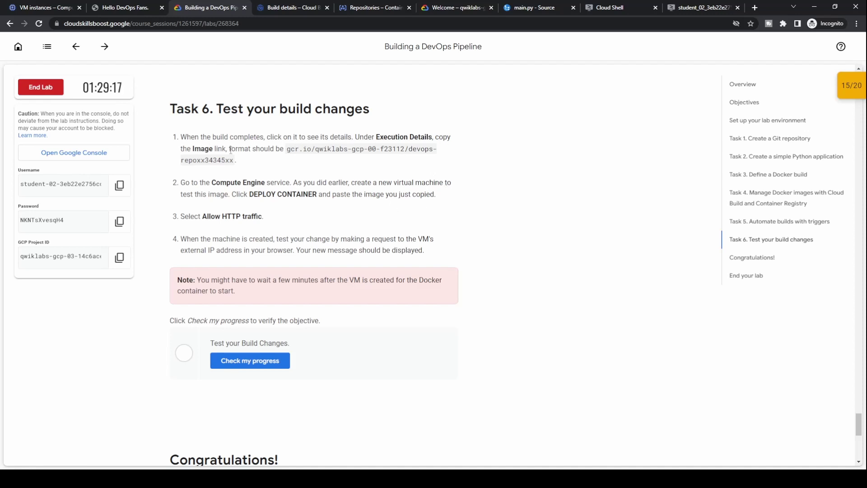
click(292, 7)
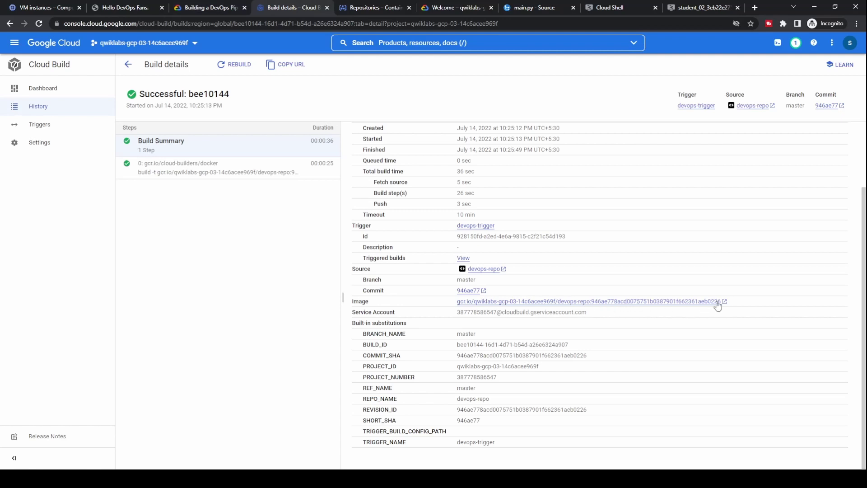
drag(736, 304, 465, 302)
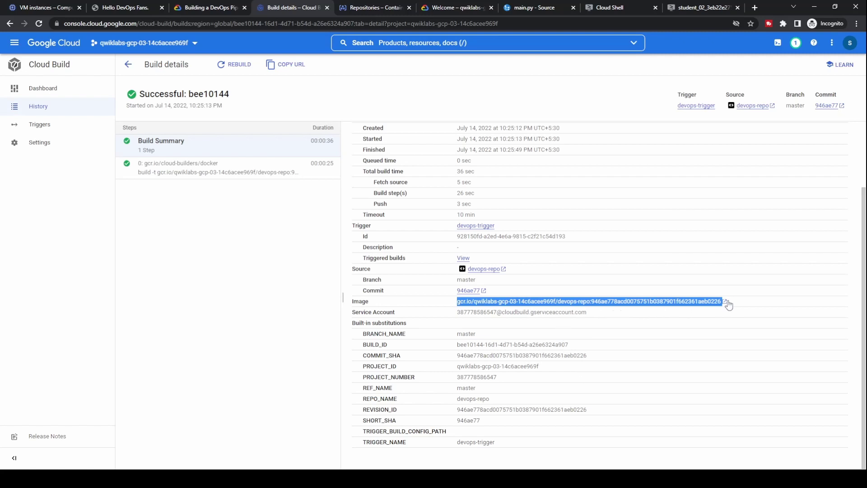
Start a new Compute Engine VM instance and set its container image to the copied devops-repo link
click(49, 9)
click(240, 68)
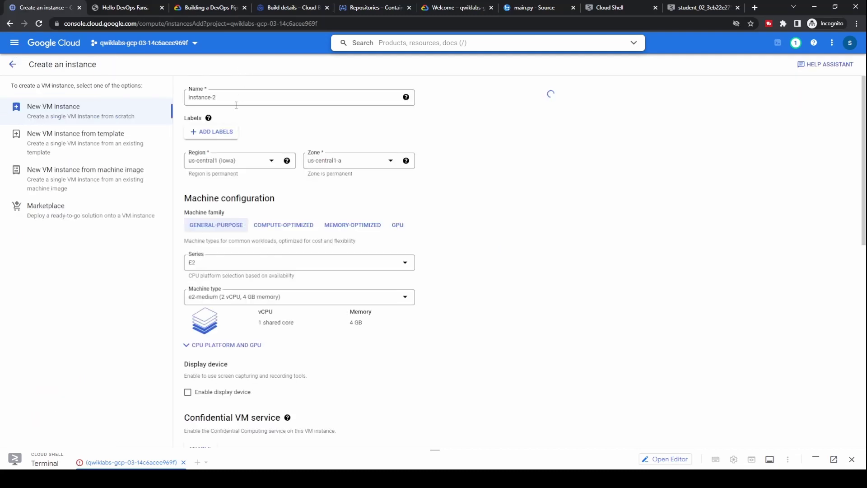
scroll(482, 348, down, 5)
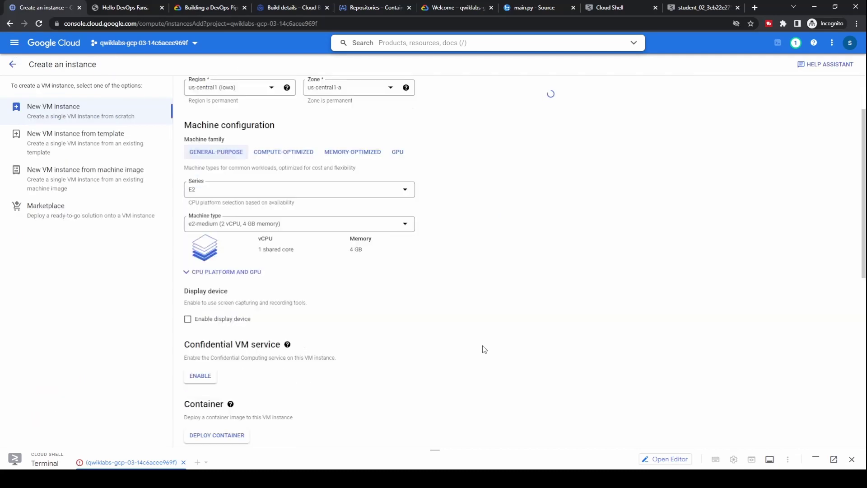
click(234, 285)
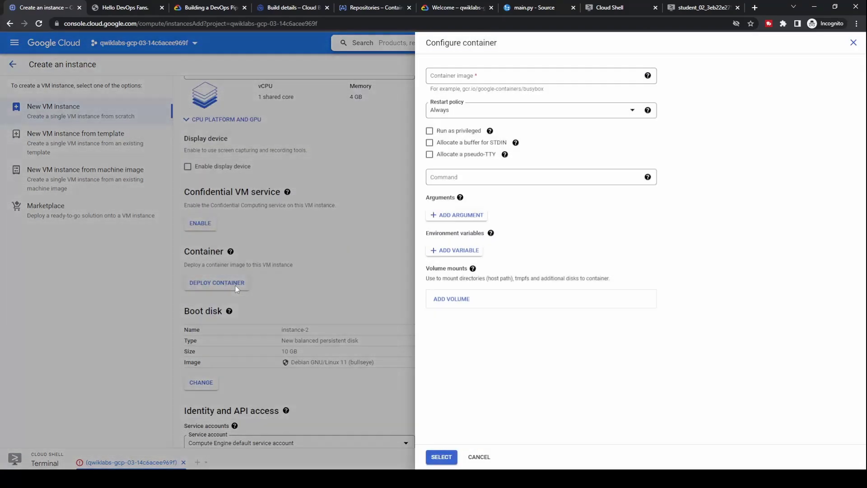
click(500, 80)
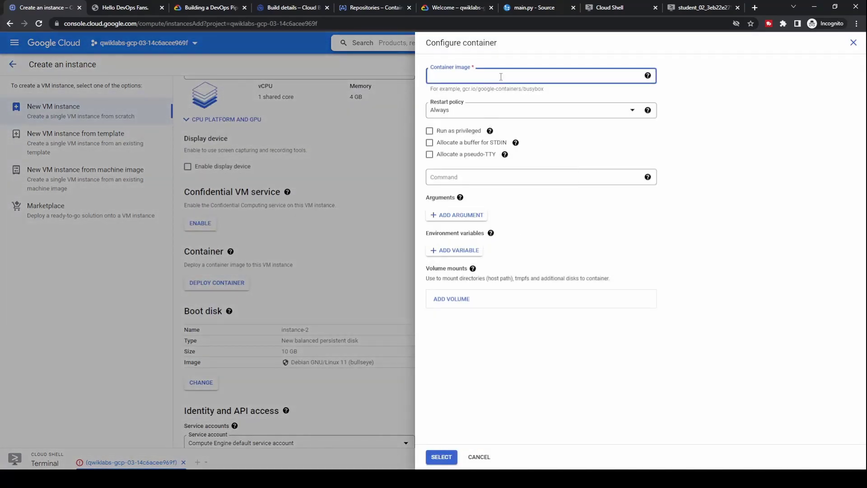
key(ctrl+v)
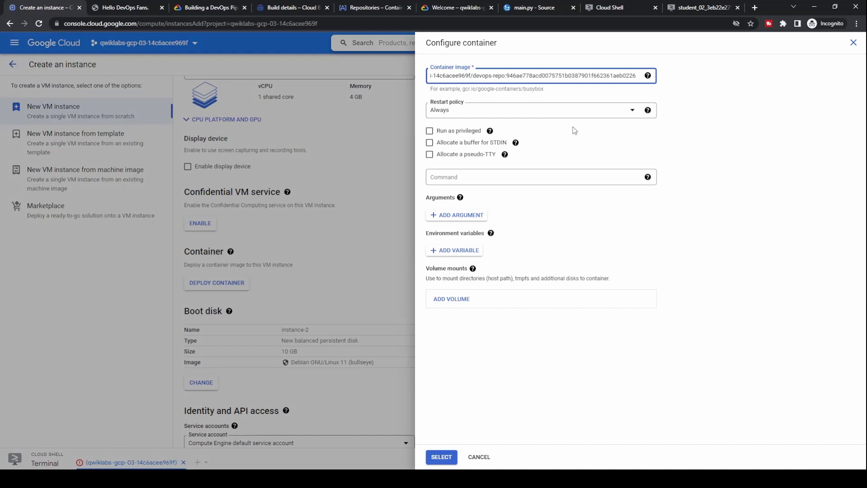
key(Home)
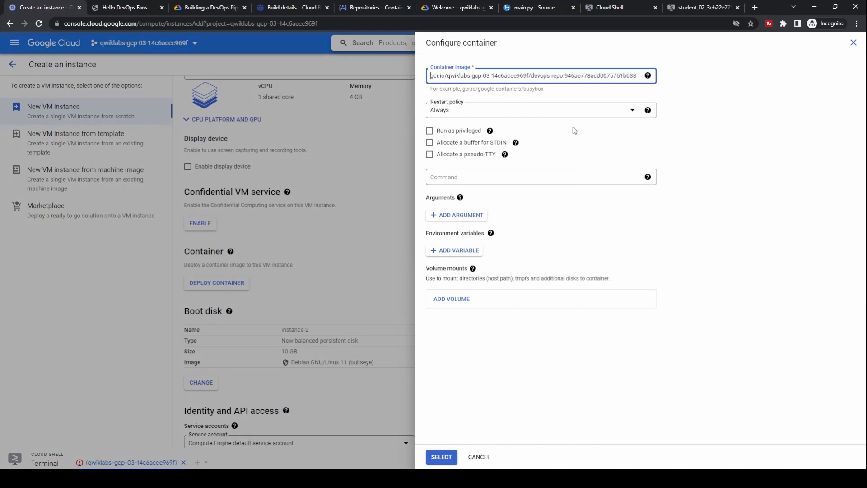
click(442, 457)
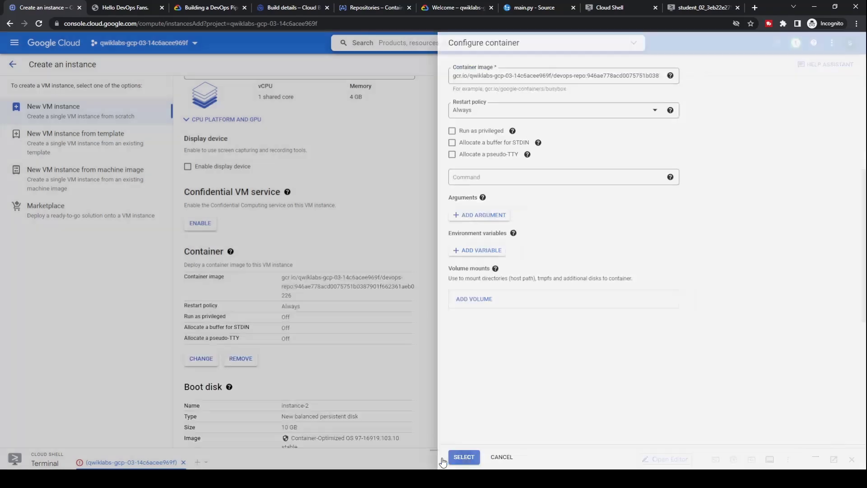
Allow HTTP traffic in the new instance's firewall settings and create the VM
scroll(424, 361, down, 3)
scroll(425, 362, down, 2)
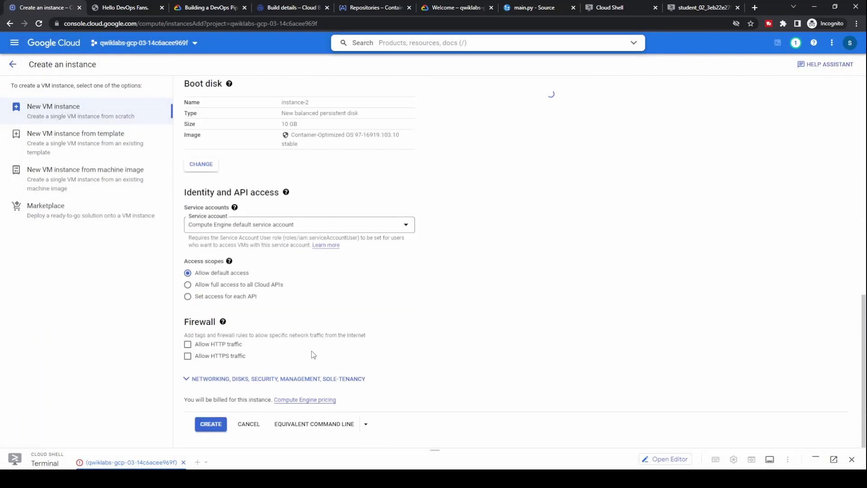
click(231, 346)
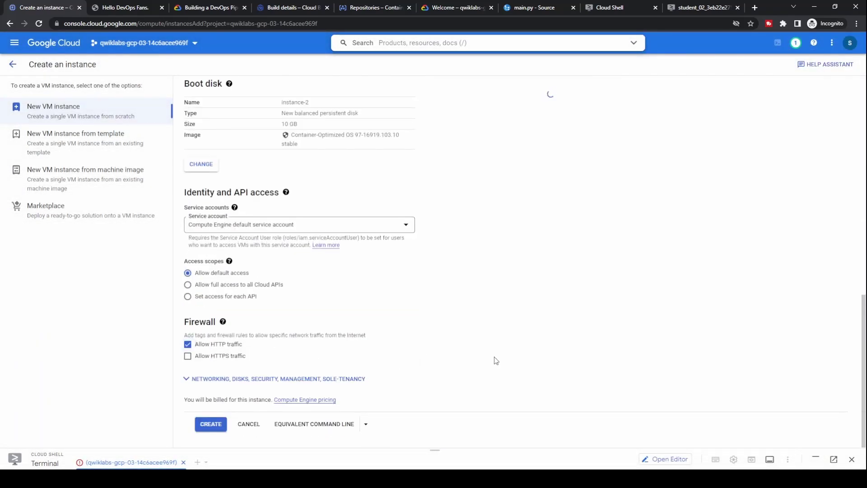
click(213, 425)
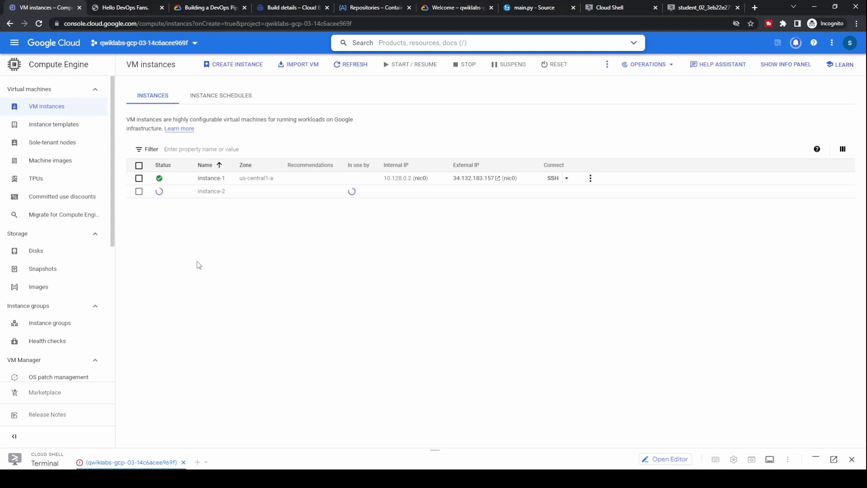
Rerun the lab's "Automate Builds with Trigger" progress check and return to the Task 6 instructions
click(208, 9)
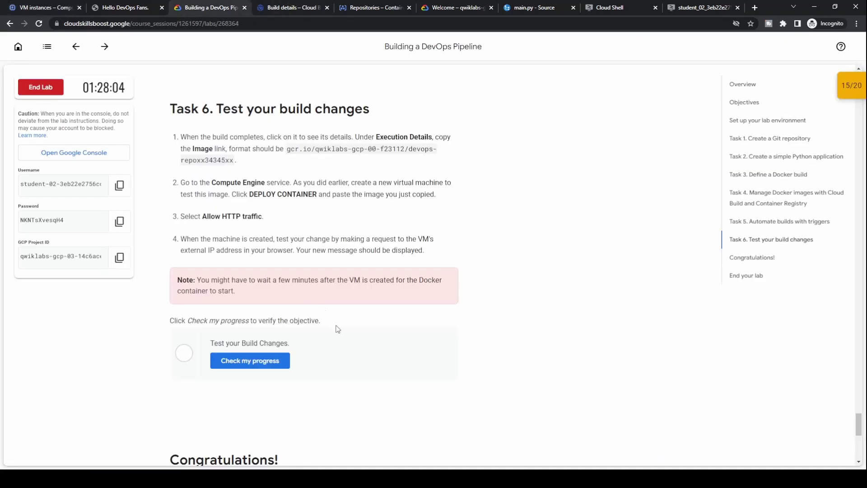
scroll(338, 329, up, 6)
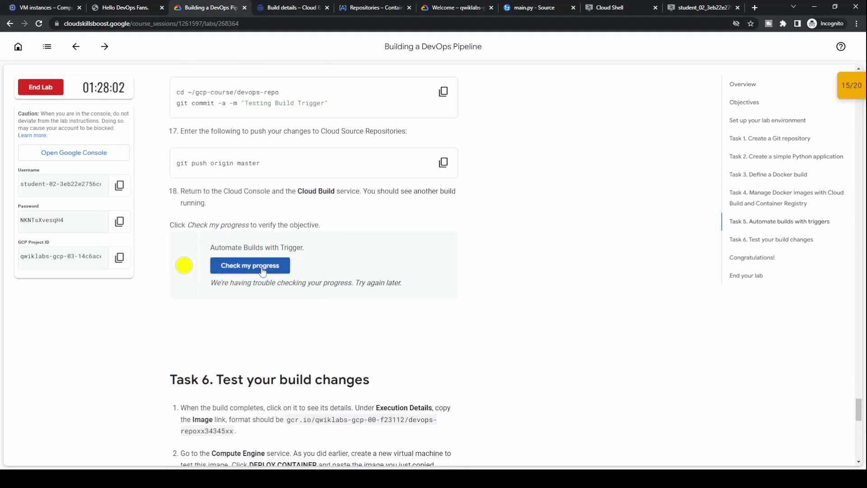
click(262, 270)
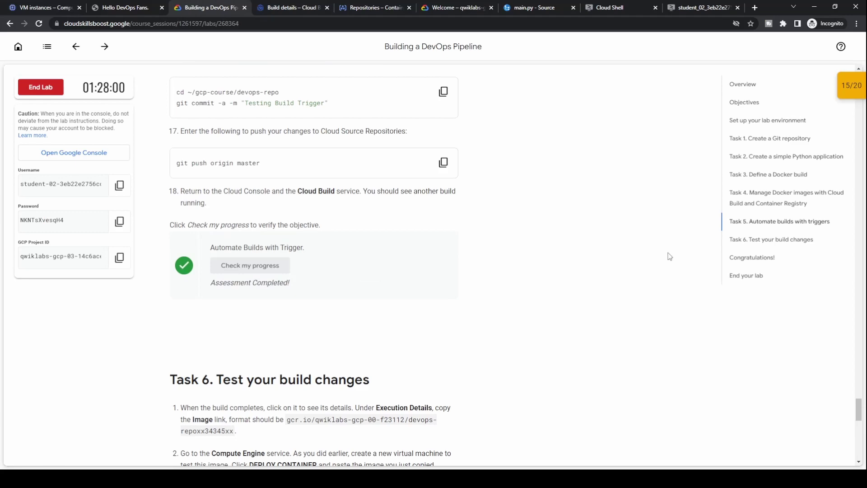
scroll(514, 265, down, 3)
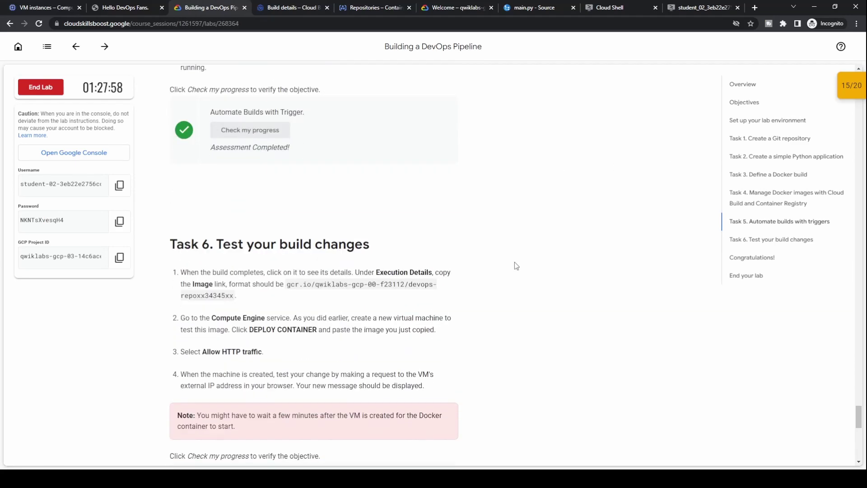
scroll(516, 265, down, 4)
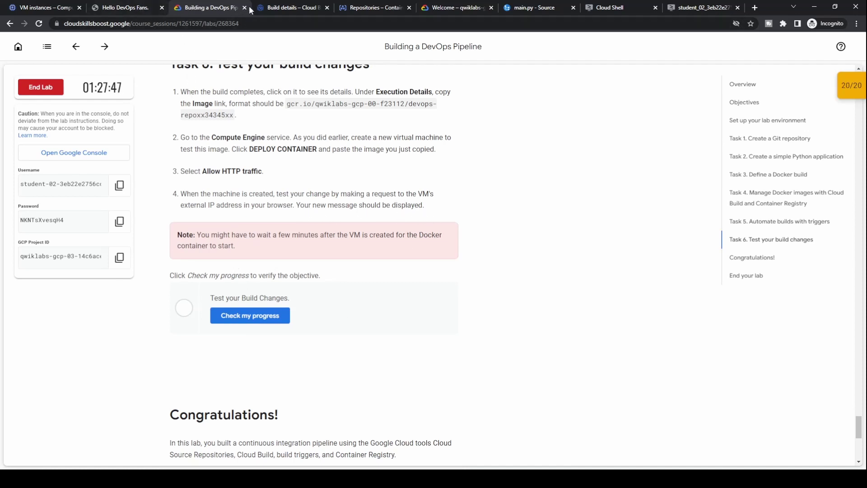
Open instance-2's external IP in the browser, continue past the security warning, and reload the page until it loads
click(50, 8)
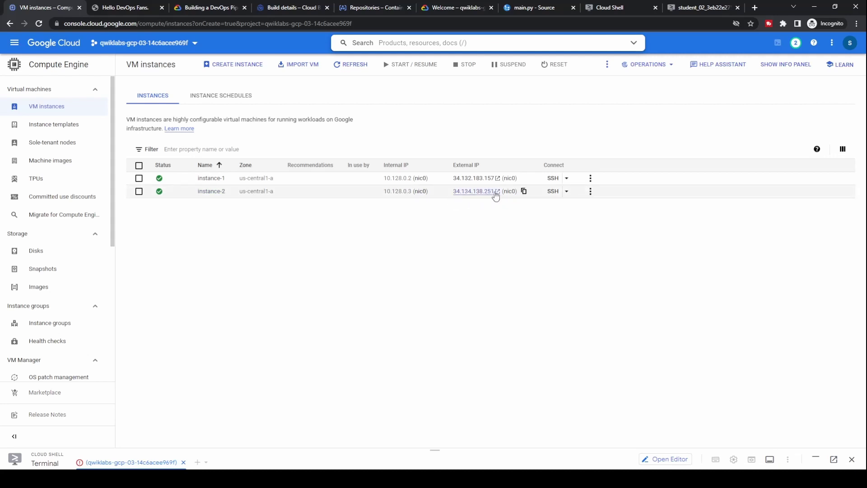
click(497, 191)
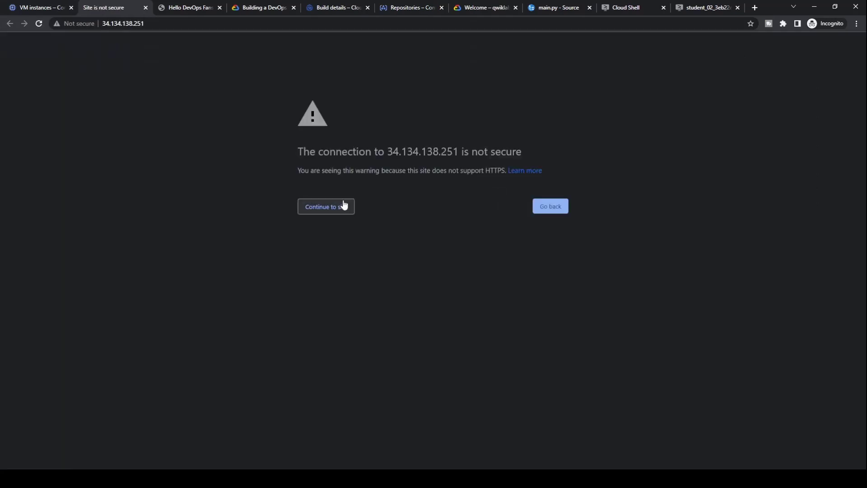
click(343, 205)
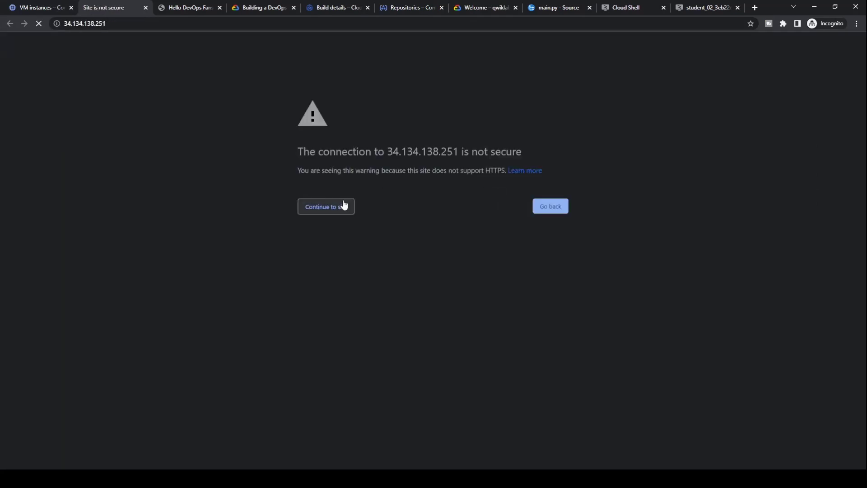
click(325, 210)
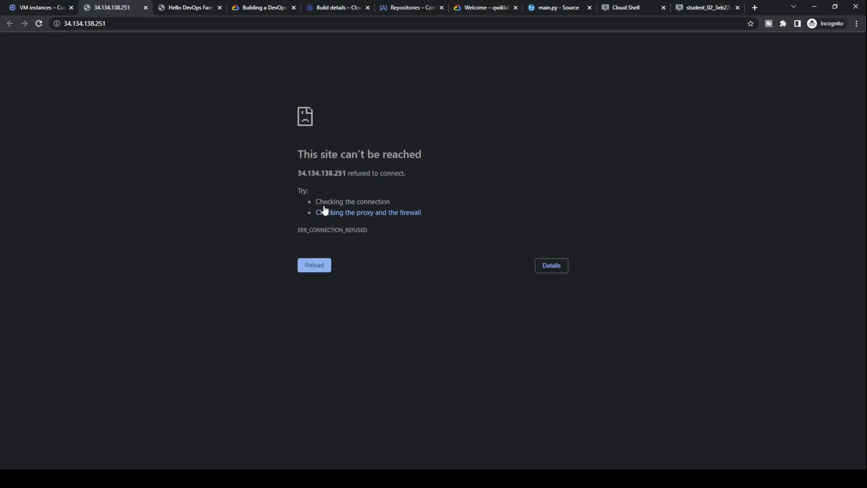
click(314, 266)
click(323, 266)
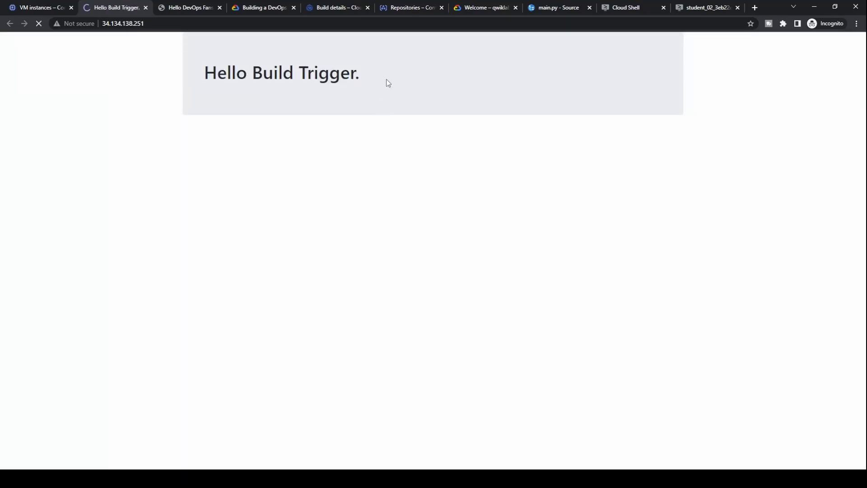
Compare the new page's heading with the title in main.py and with the page served by the first VM
drag(391, 80, 199, 65)
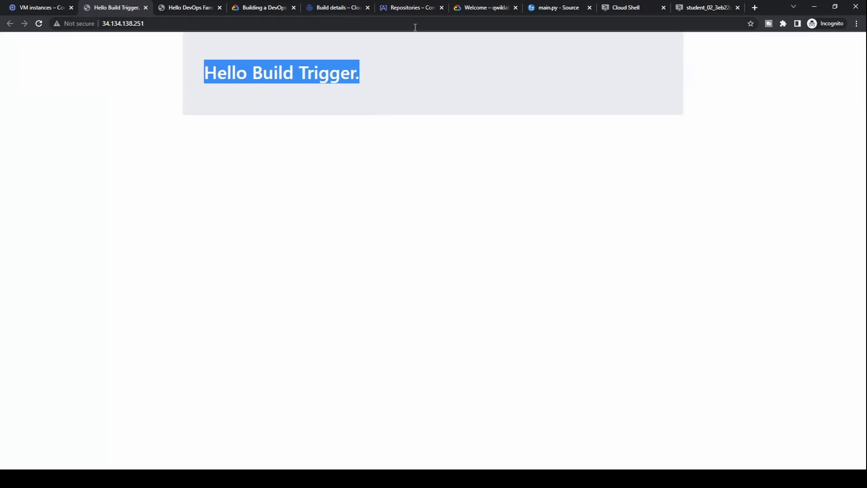
click(698, 9)
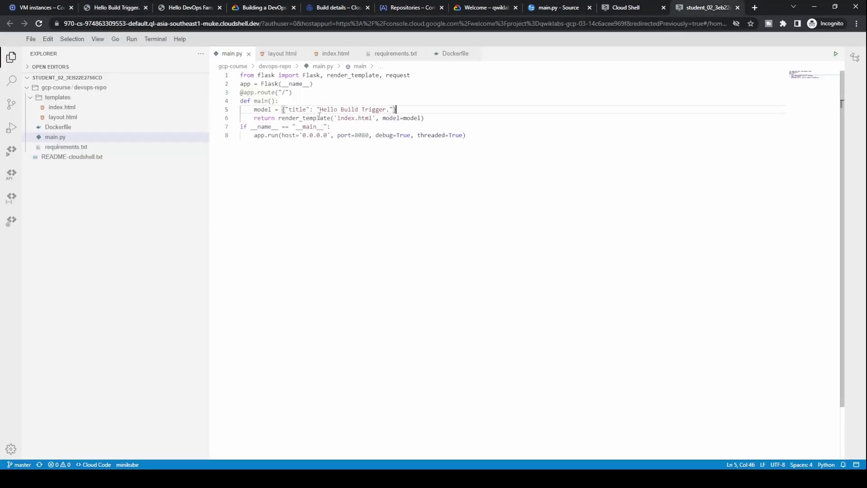
drag(317, 109, 394, 110)
click(121, 8)
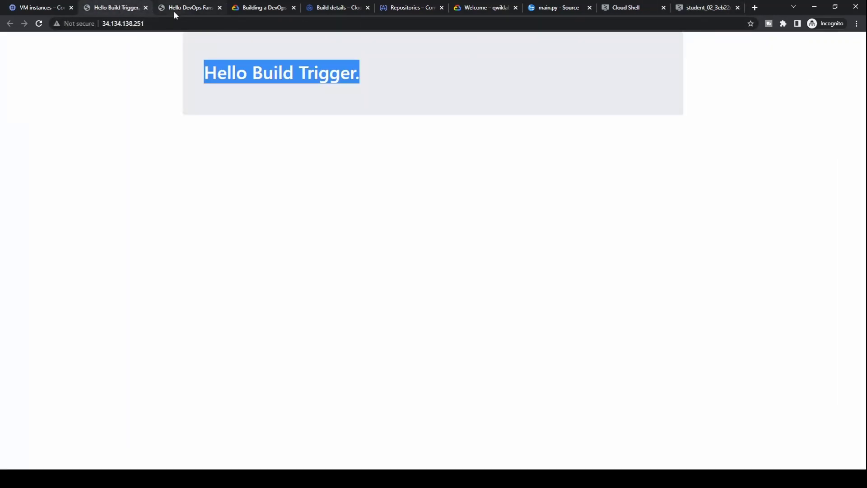
click(205, 41)
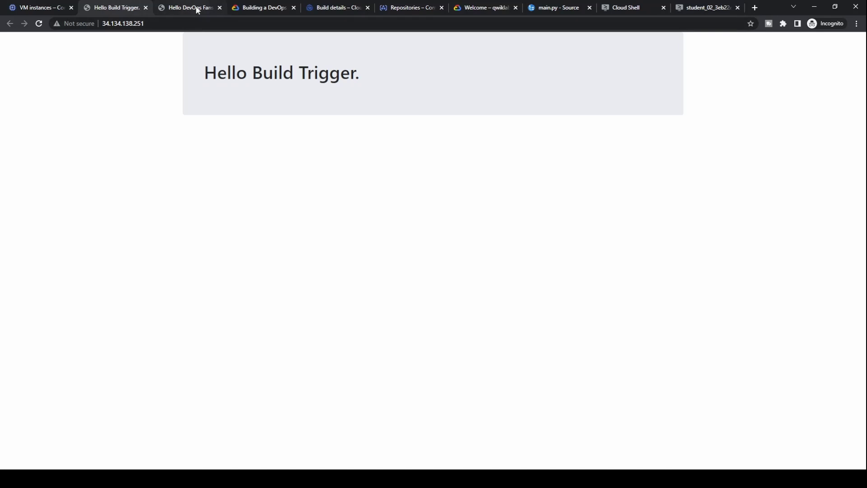
click(198, 9)
click(119, 9)
click(56, 8)
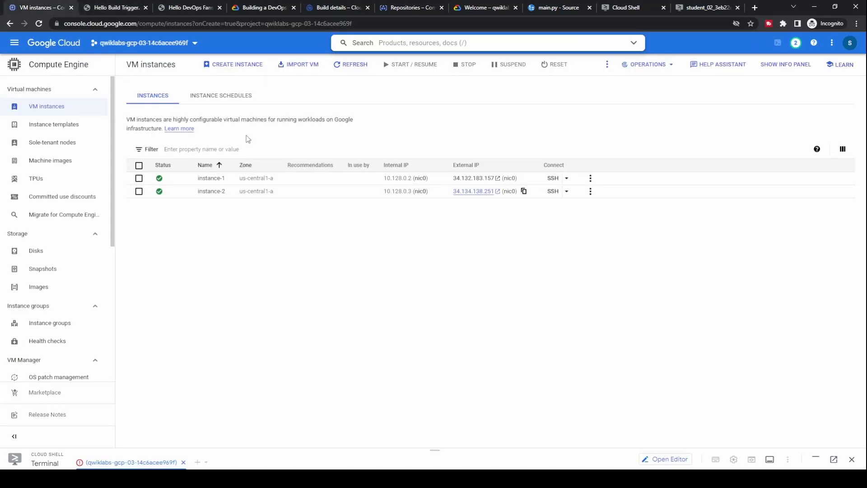
Run the lab's "Test your Build Changes" progress check and review the scores of all checkpoints
click(265, 7)
click(276, 322)
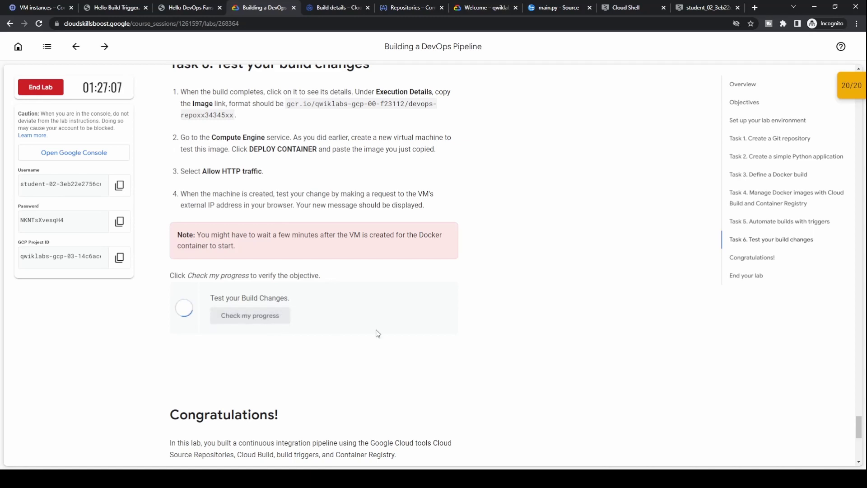
scroll(378, 333, up, 2)
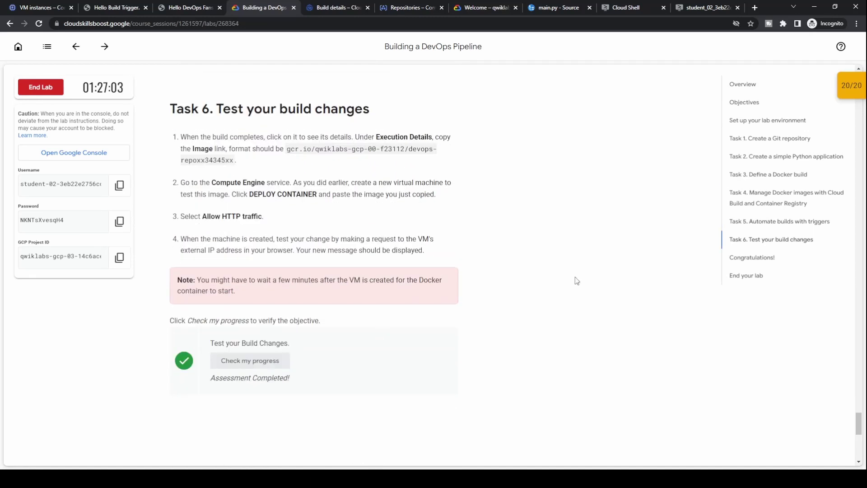
click(852, 89)
click(853, 90)
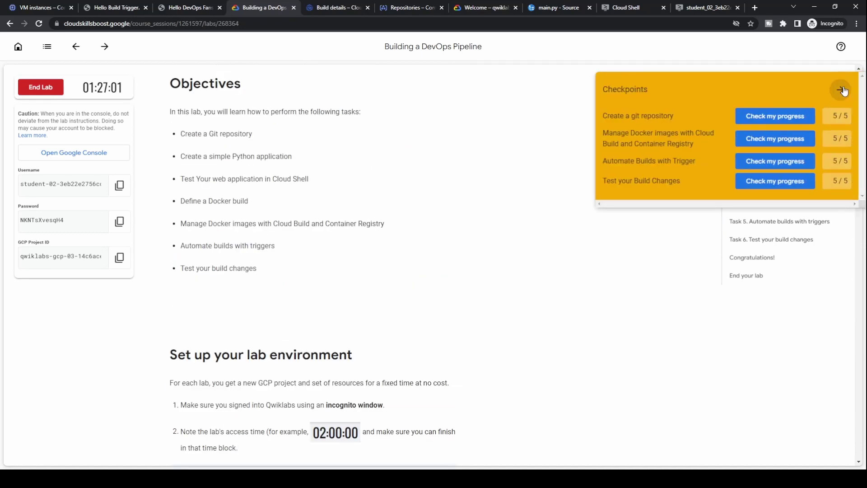
click(852, 86)
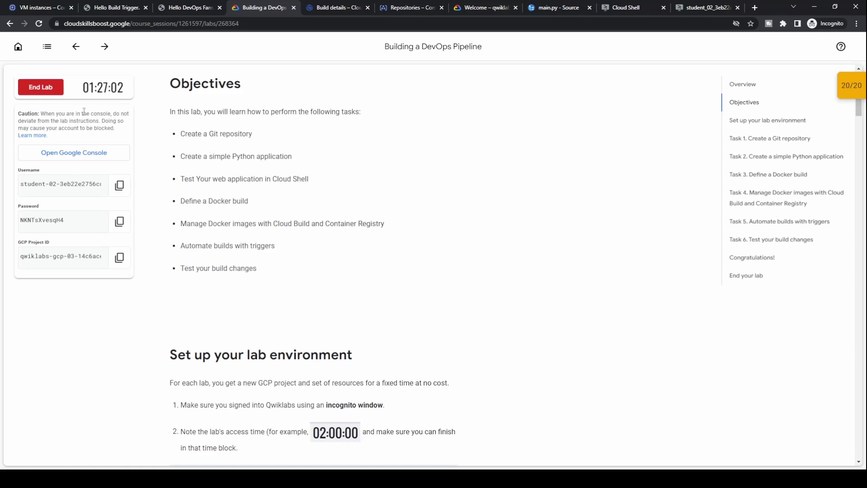
End the lab, confirm the submission, and submit a five-star satisfaction rating
click(40, 86)
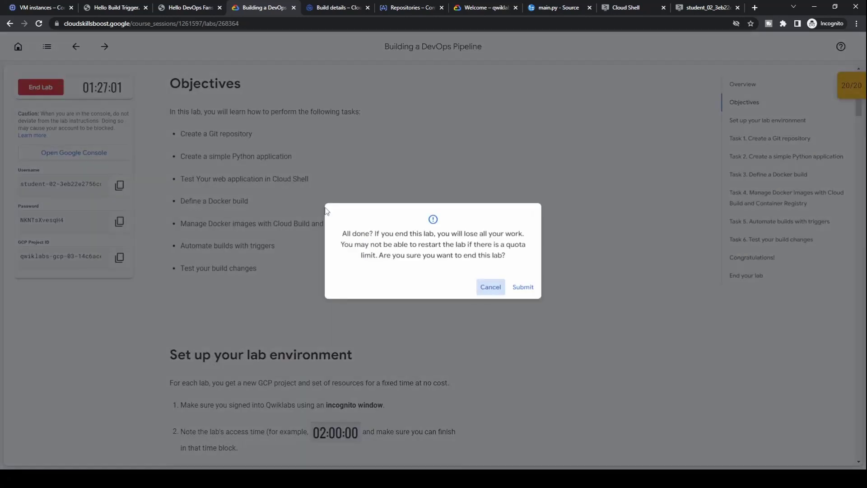
click(523, 287)
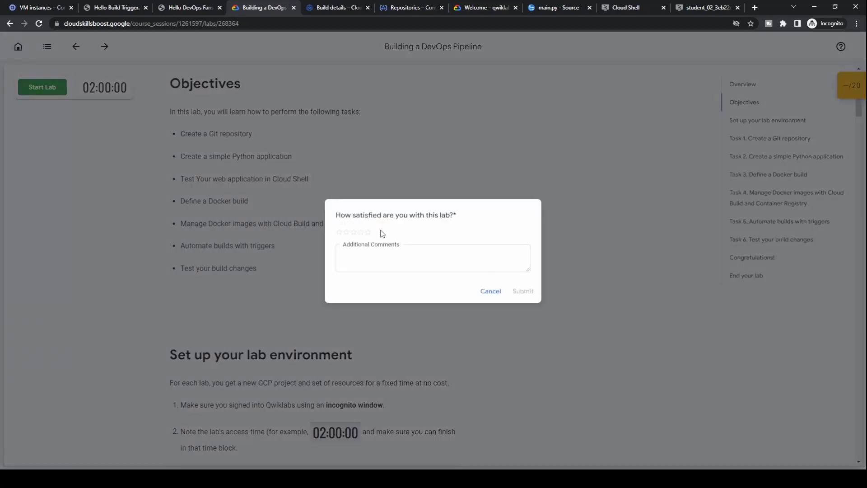
click(369, 231)
click(529, 292)
scroll(530, 292, down, 1)
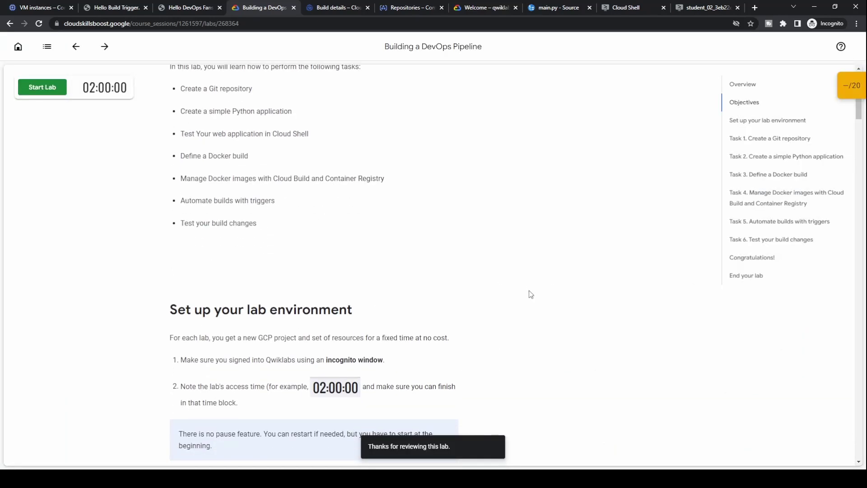